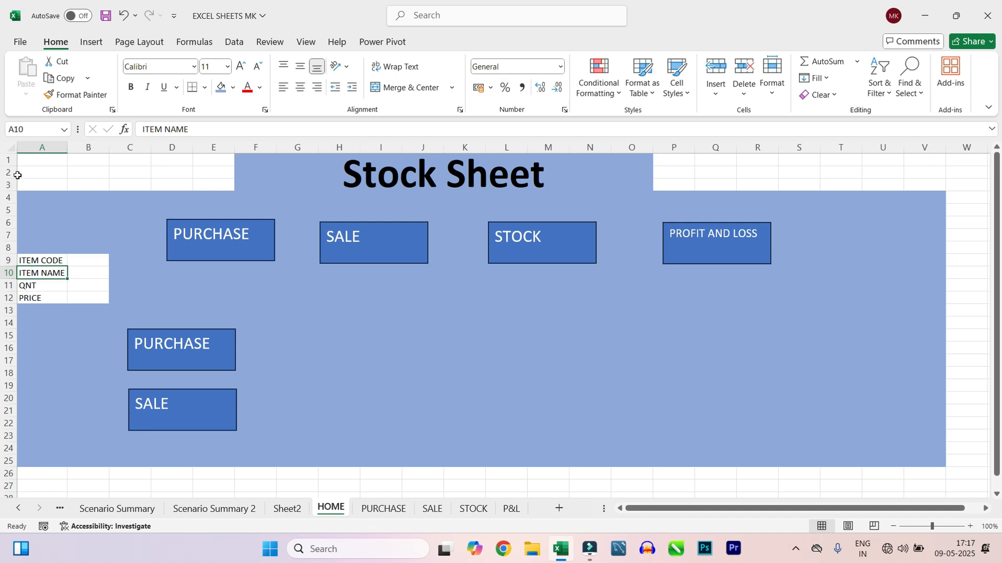
Step: Examine the HOME sheet's layout and its navigation buttons, and try running the lower PURCHASE button's macro
click(46, 167)
drag(46, 167, 968, 493)
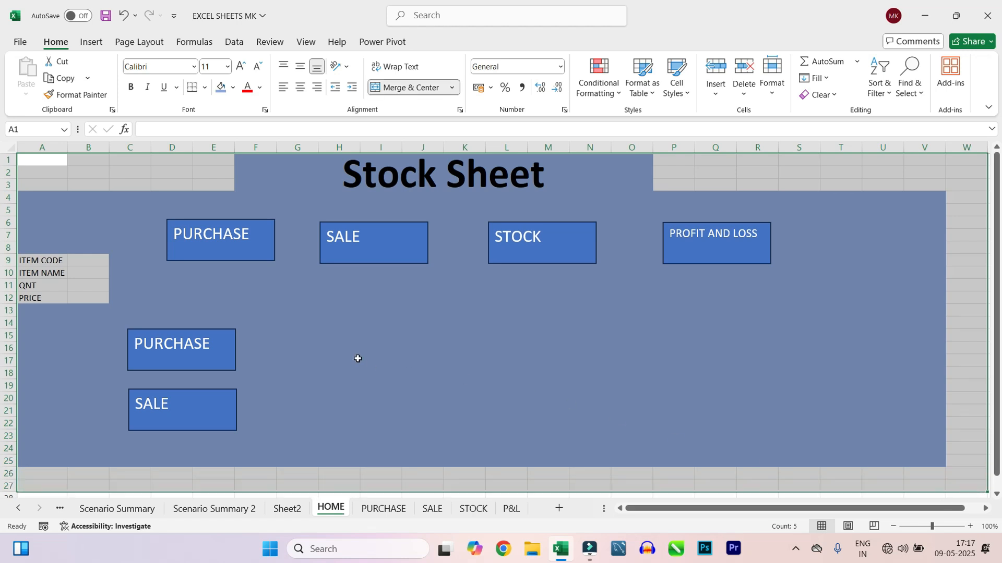
click(249, 284)
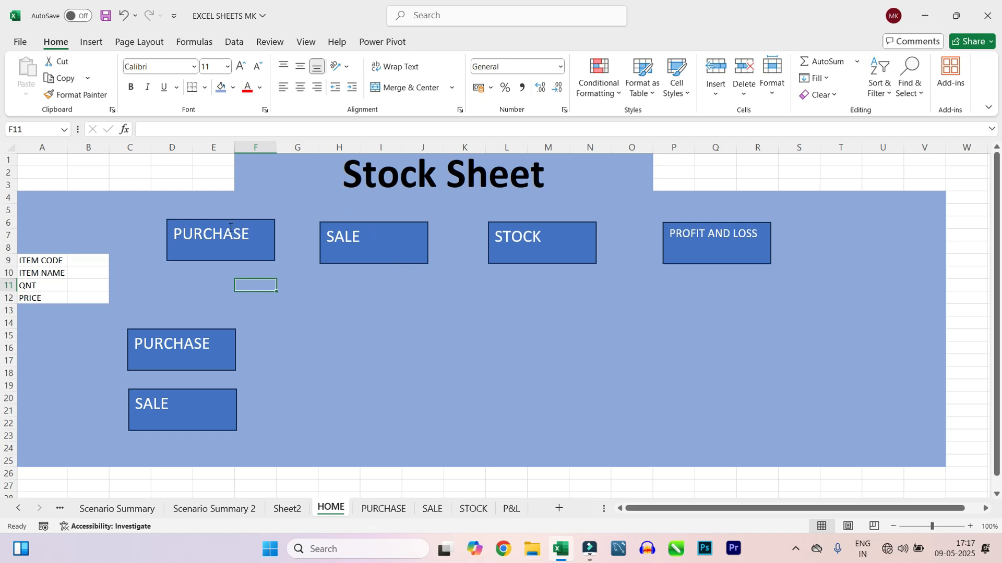
click(374, 251)
click(519, 249)
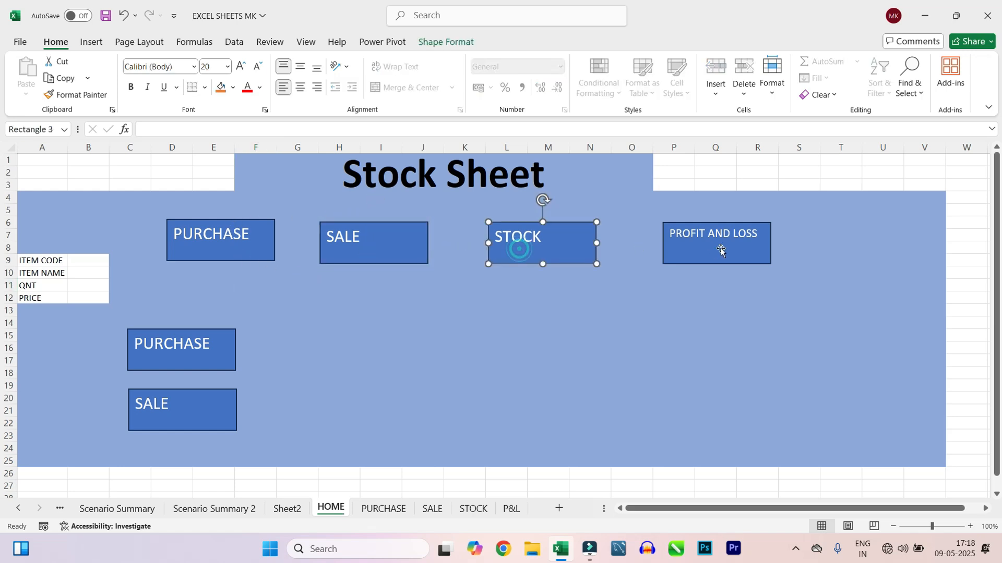
click(721, 251)
click(185, 340)
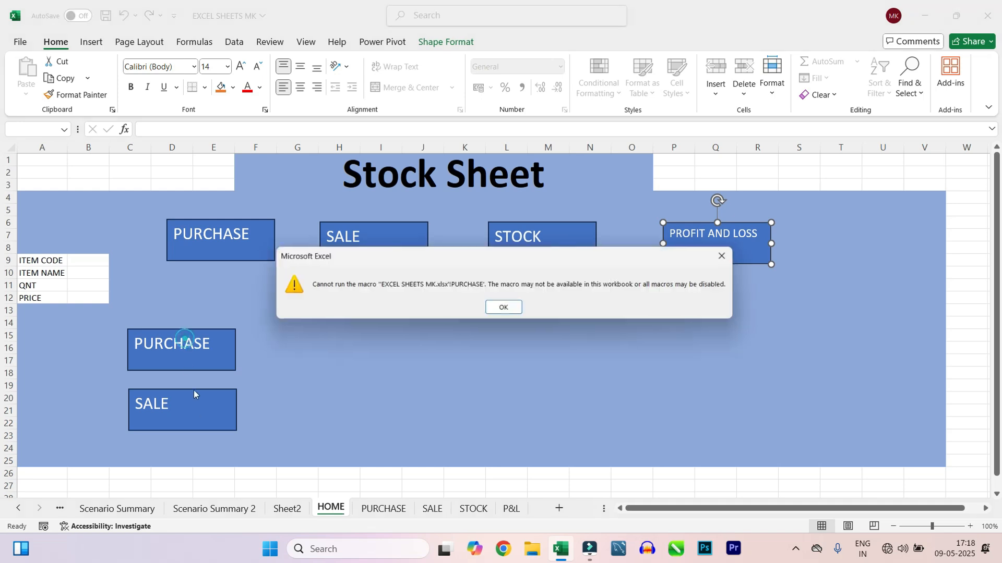
click(508, 308)
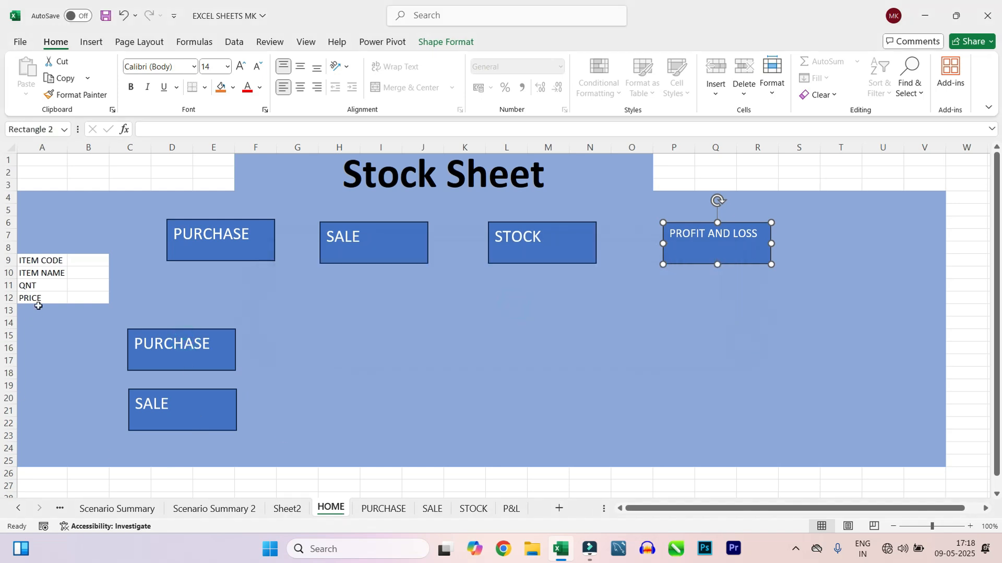
Step: Review the ITEM CODE, ITEM NAME, QNT and PRICE entry fields and the surrounding HOME sheet layout
click(47, 264)
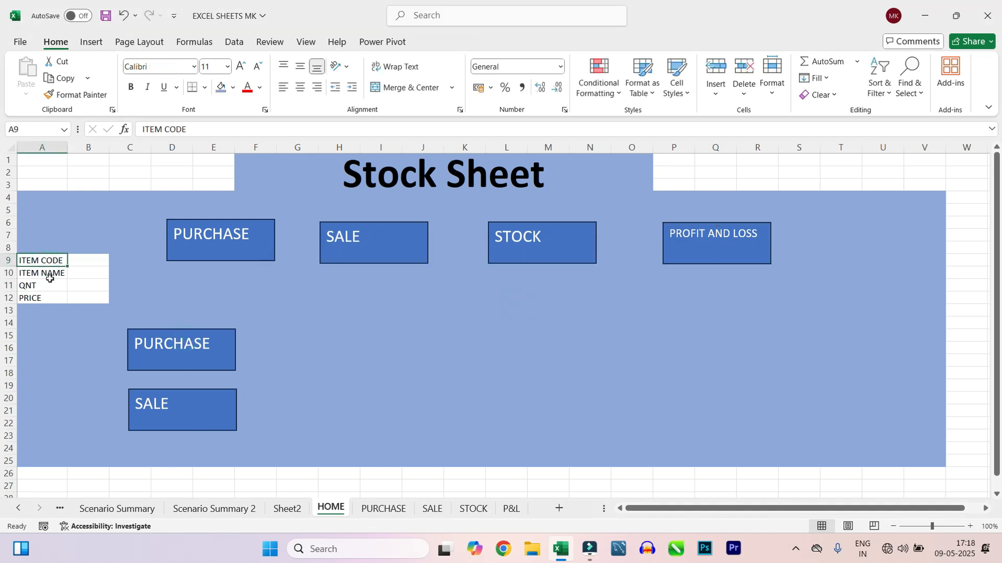
click(50, 277)
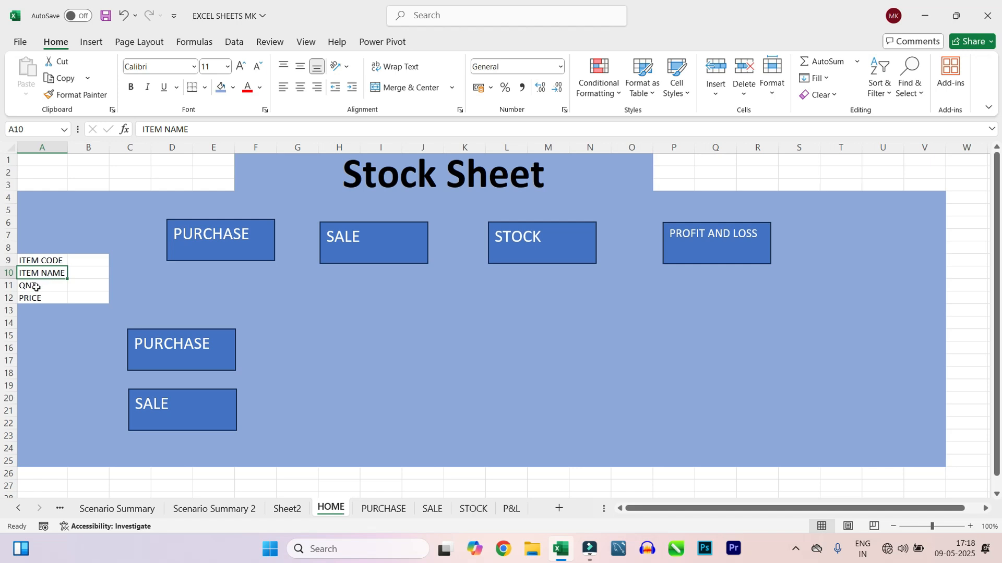
click(34, 285)
click(44, 301)
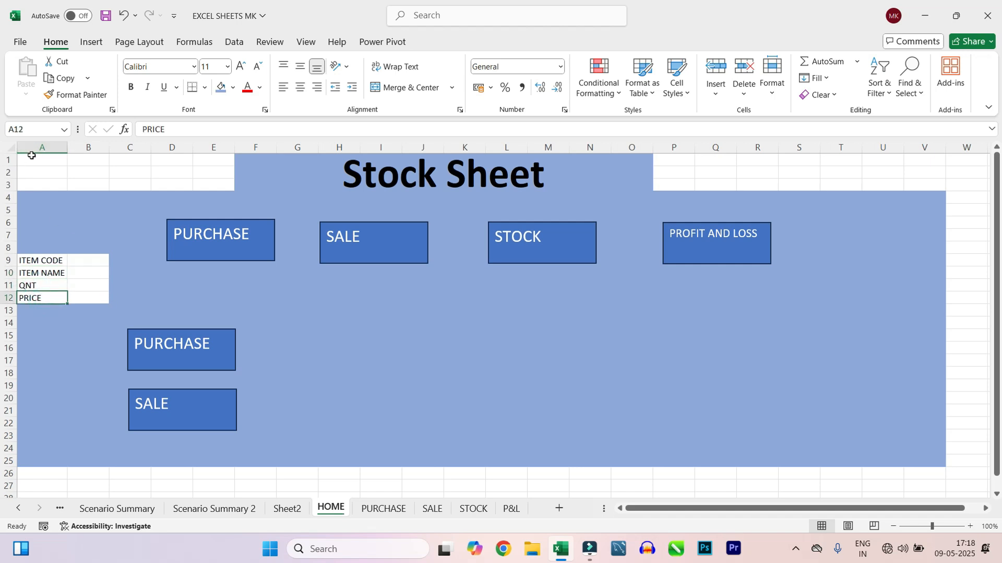
drag(34, 159, 937, 453)
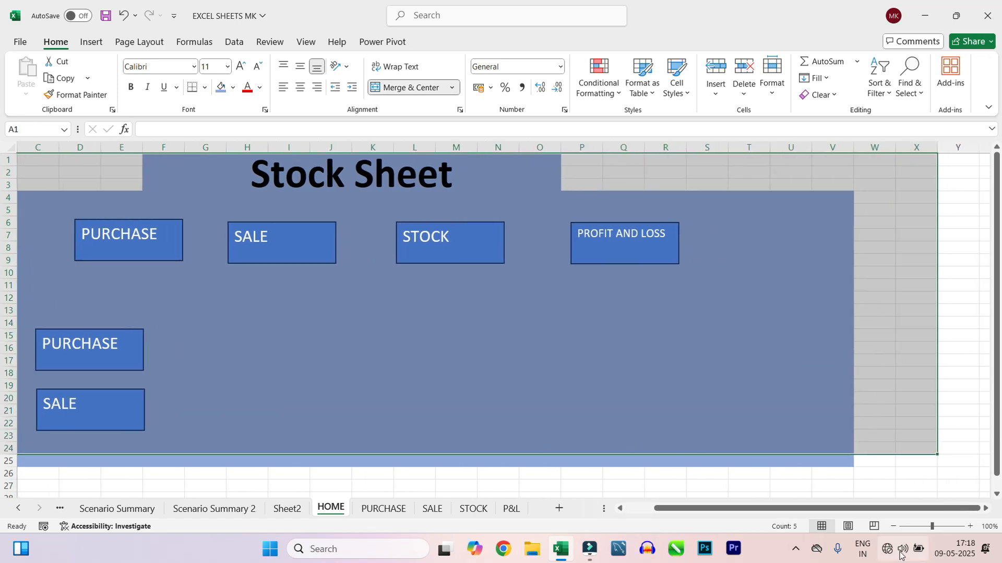
drag(831, 509, 721, 510)
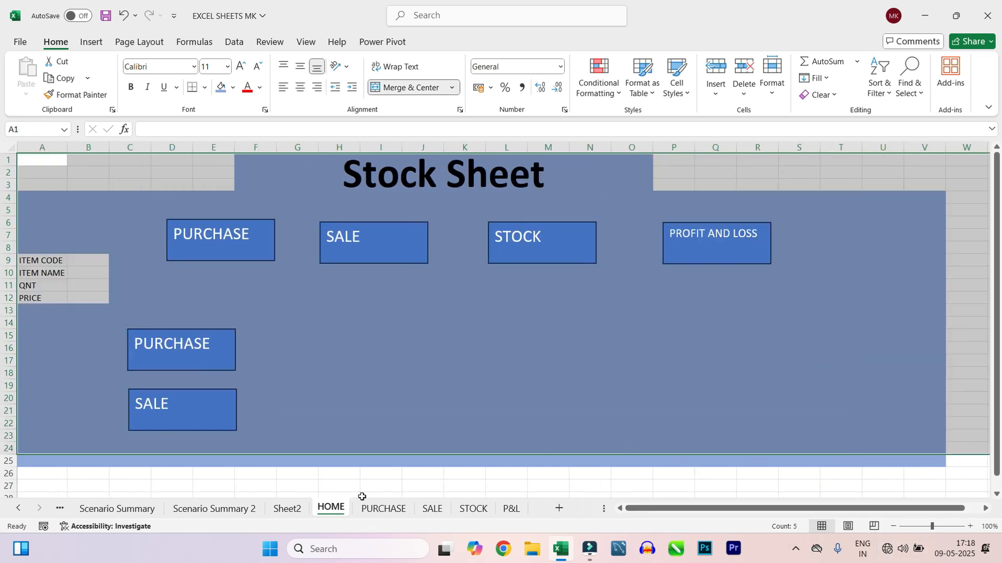
Step: Examine the PURCHASE sheet's table, covering the item codes and names, quantities, prices and total prices
click(373, 510)
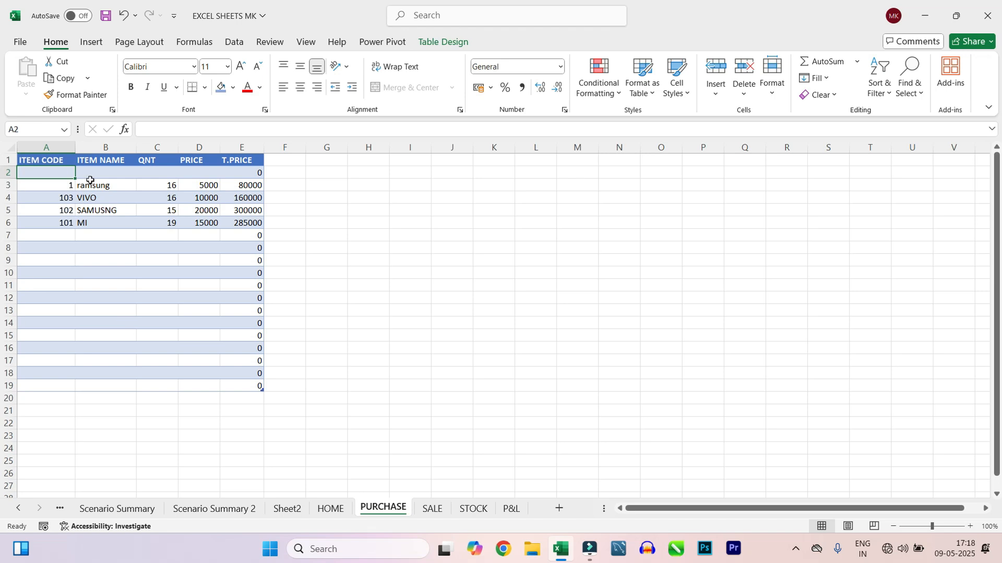
click(82, 221)
click(95, 209)
click(96, 199)
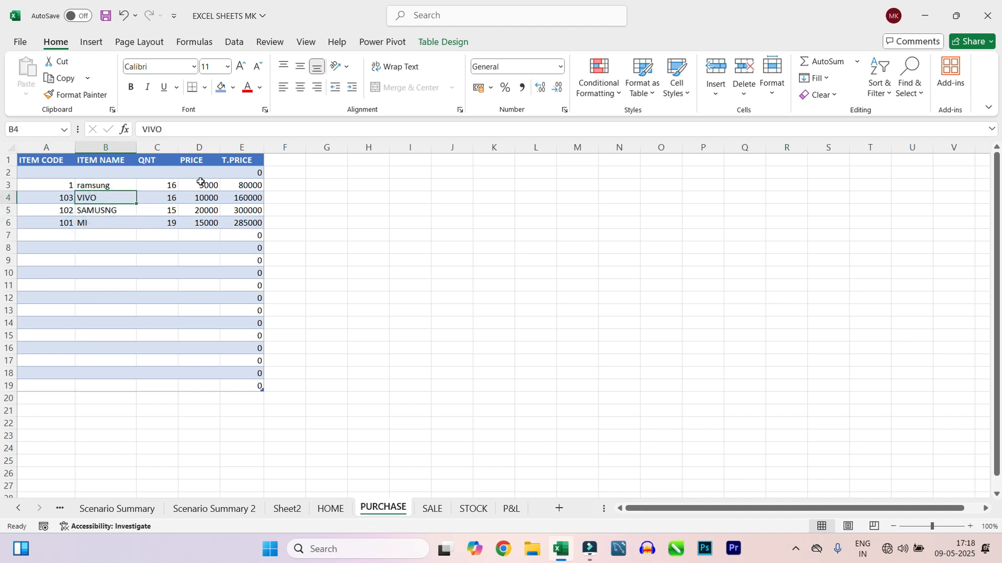
drag(50, 172, 243, 242)
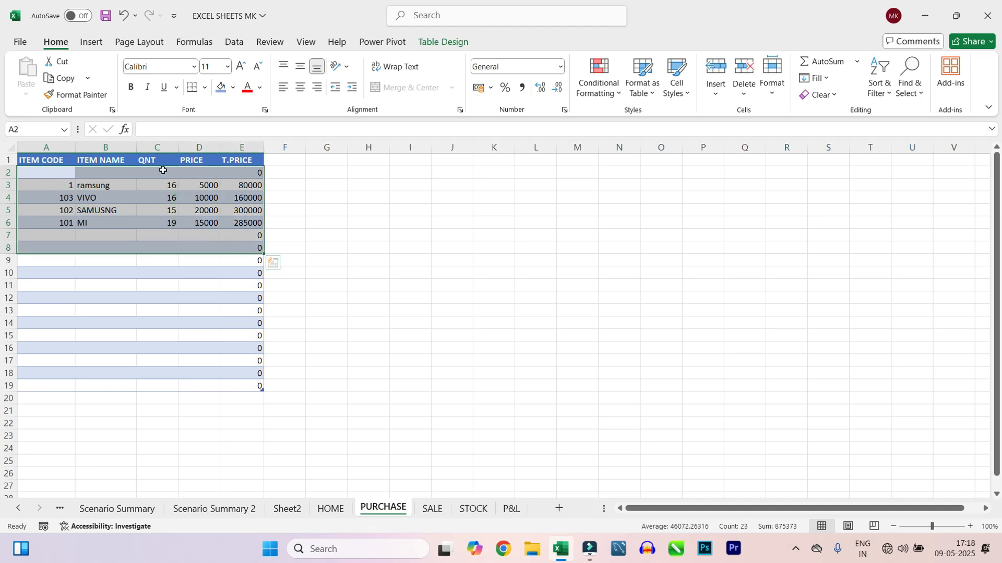
drag(160, 167, 165, 242)
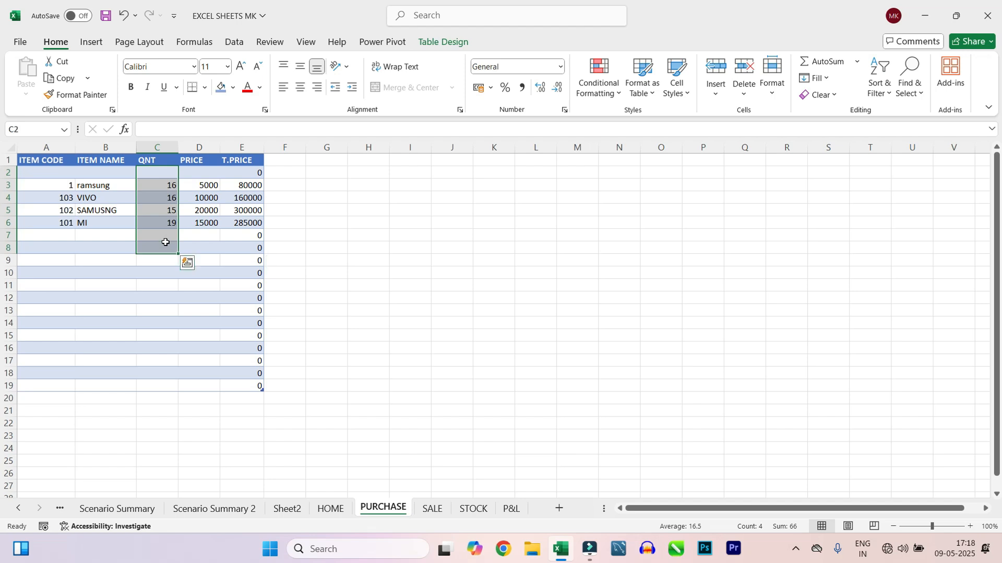
drag(66, 175, 94, 221)
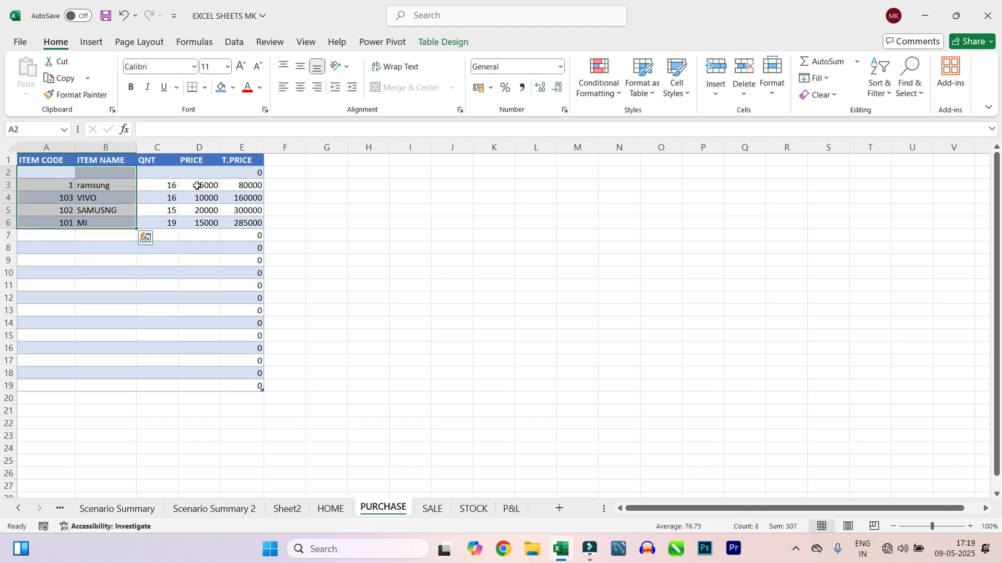
drag(198, 176, 209, 238)
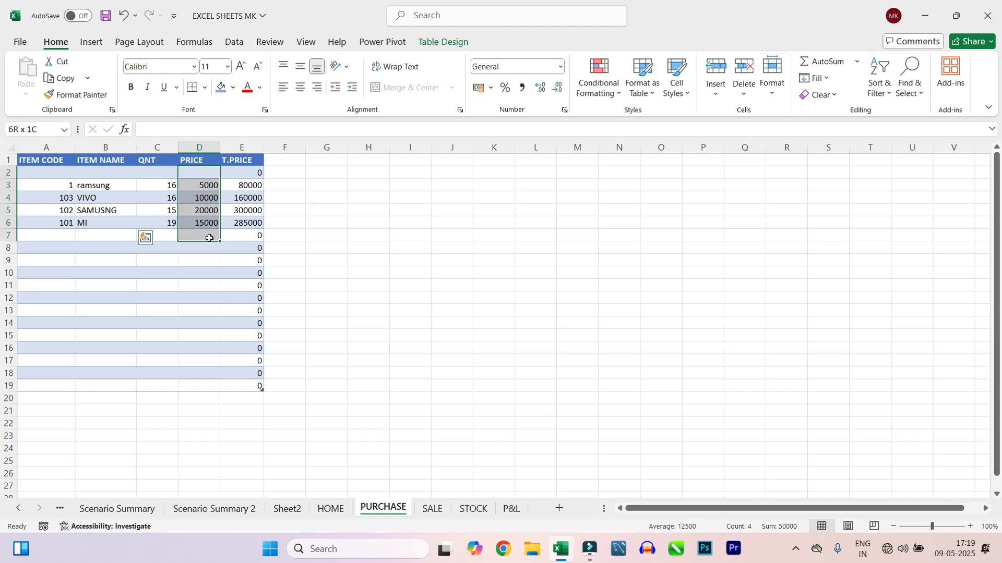
drag(235, 173, 241, 225)
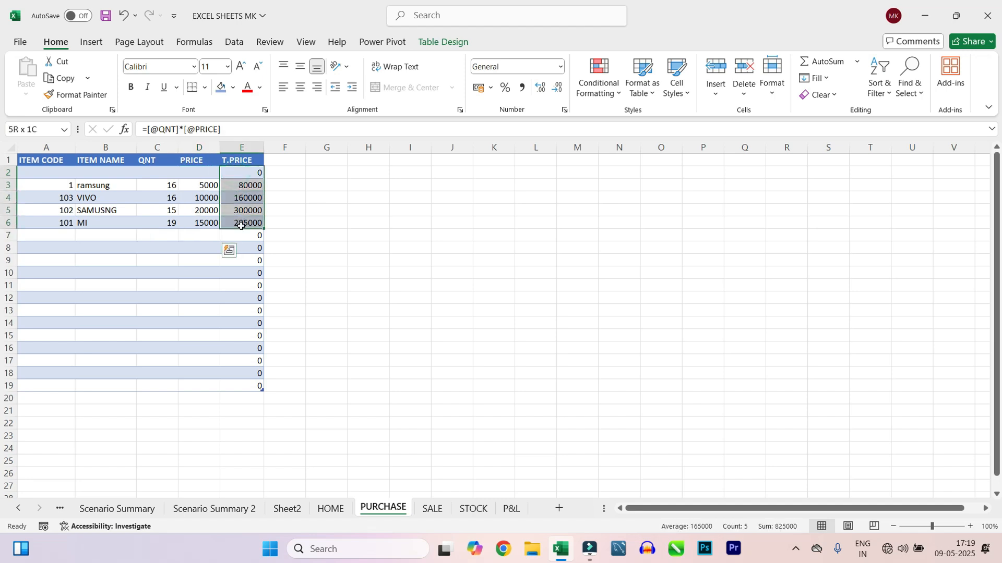
drag(365, 183, 10, 399)
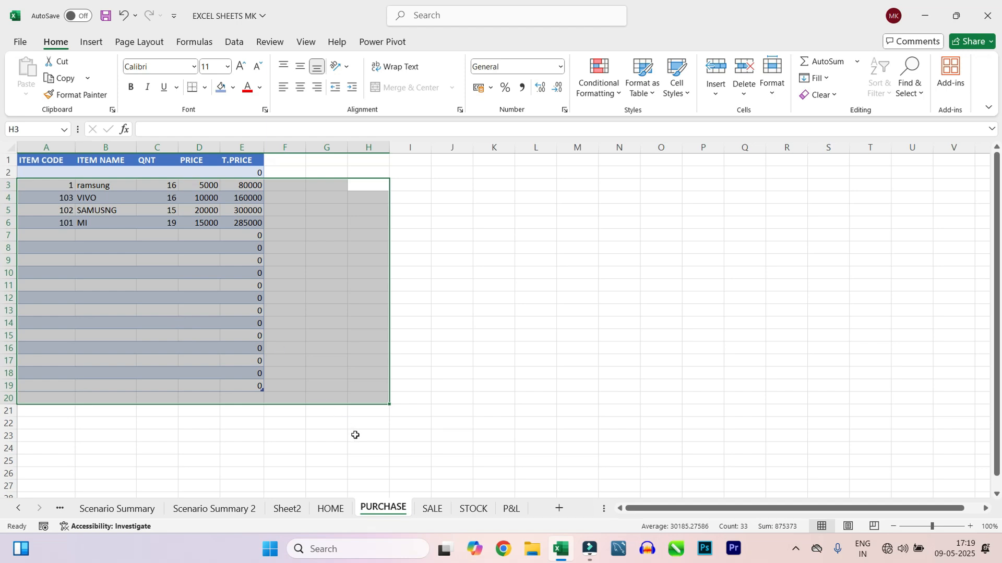
Step: Examine the SALE sheet's item code, item name and quantity columns
click(435, 510)
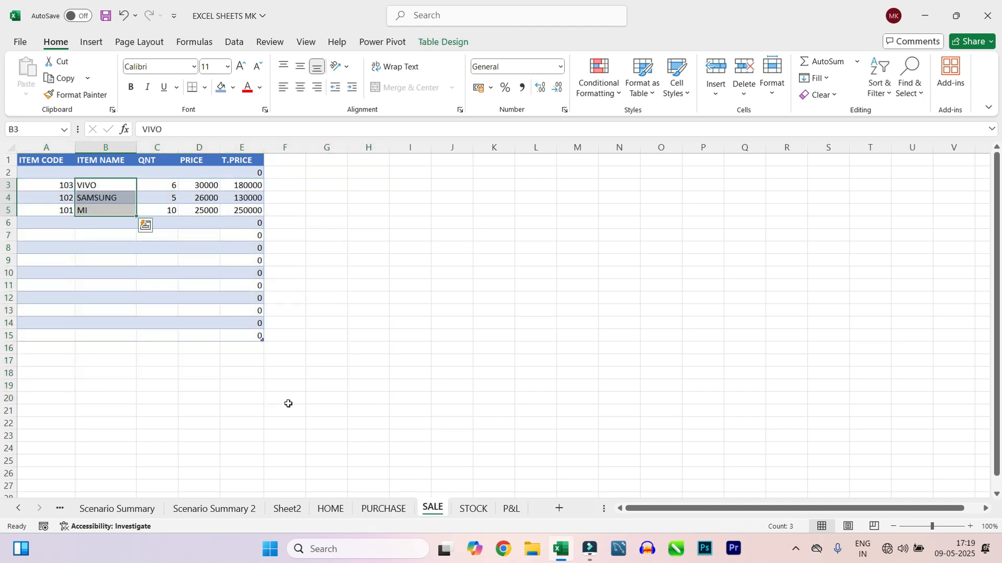
click(58, 184)
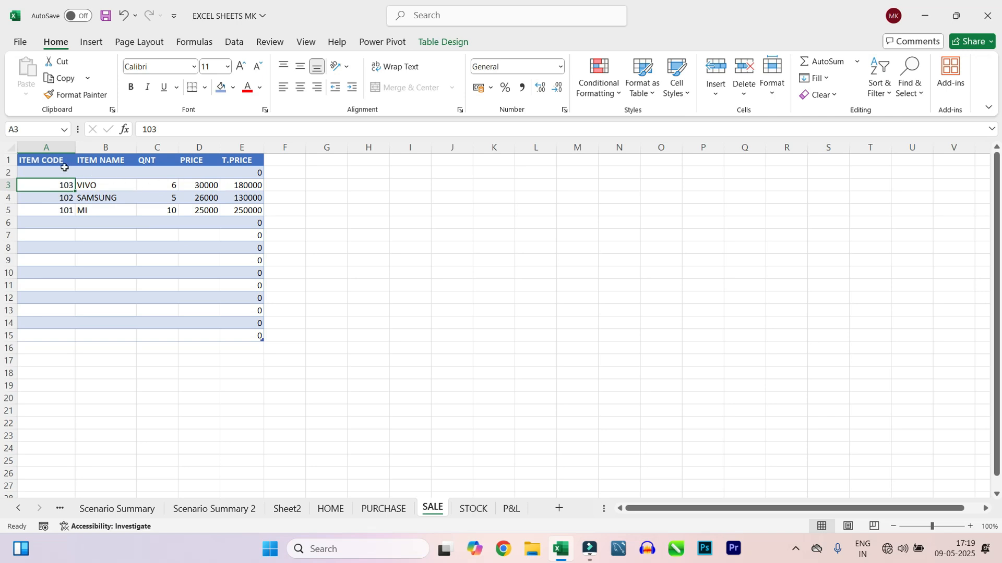
drag(63, 168, 74, 249)
drag(101, 172, 120, 223)
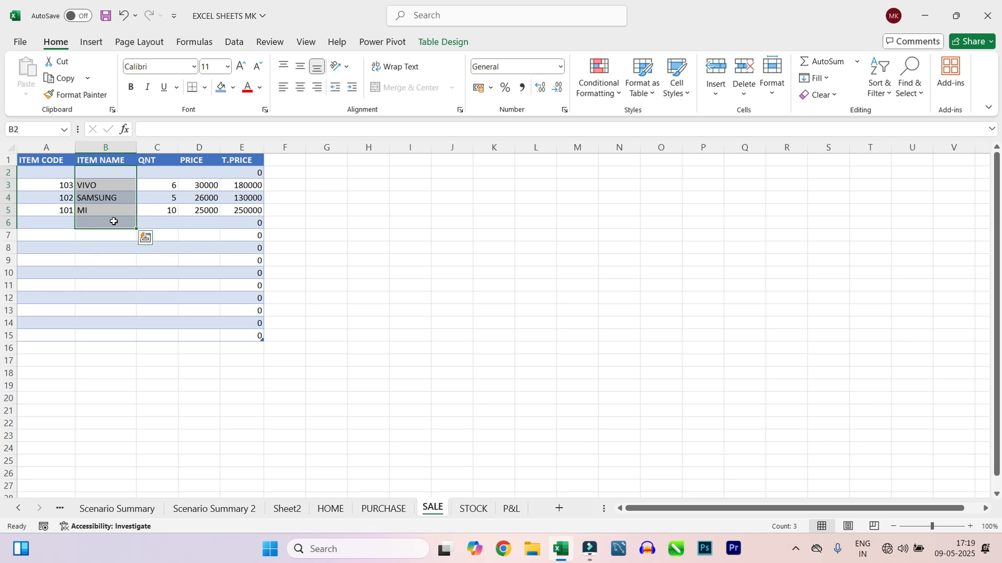
drag(158, 166, 163, 236)
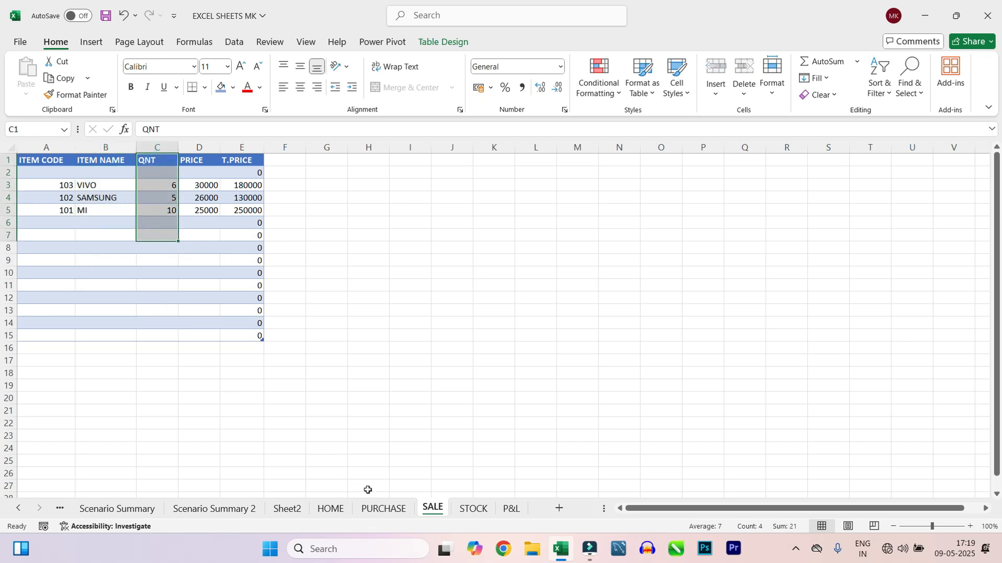
Step: Compare the purchase and sale quantities and prices between the PURCHASE and SALE sheets, and inspect VIVO's total sale price formula
click(379, 508)
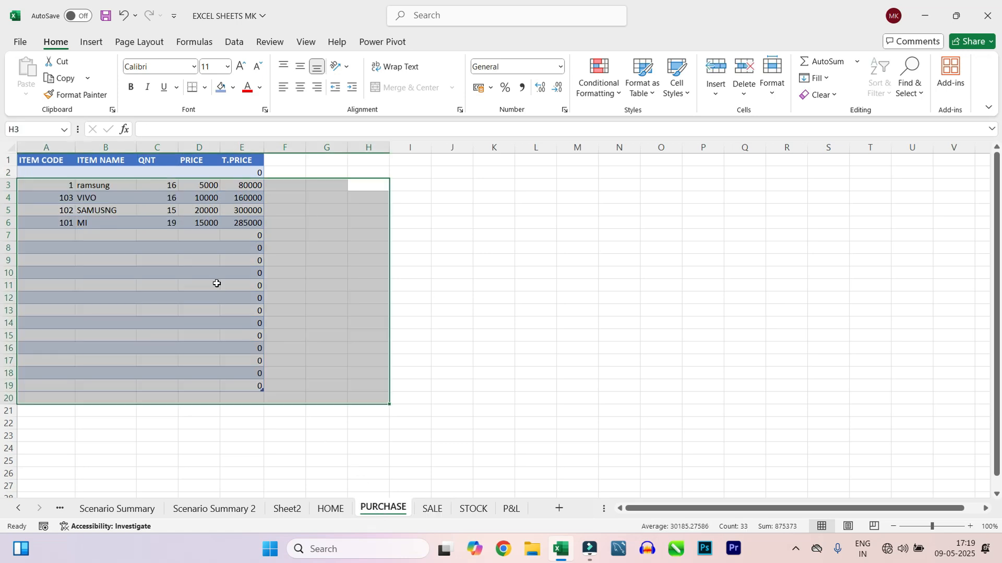
click(142, 199)
click(431, 508)
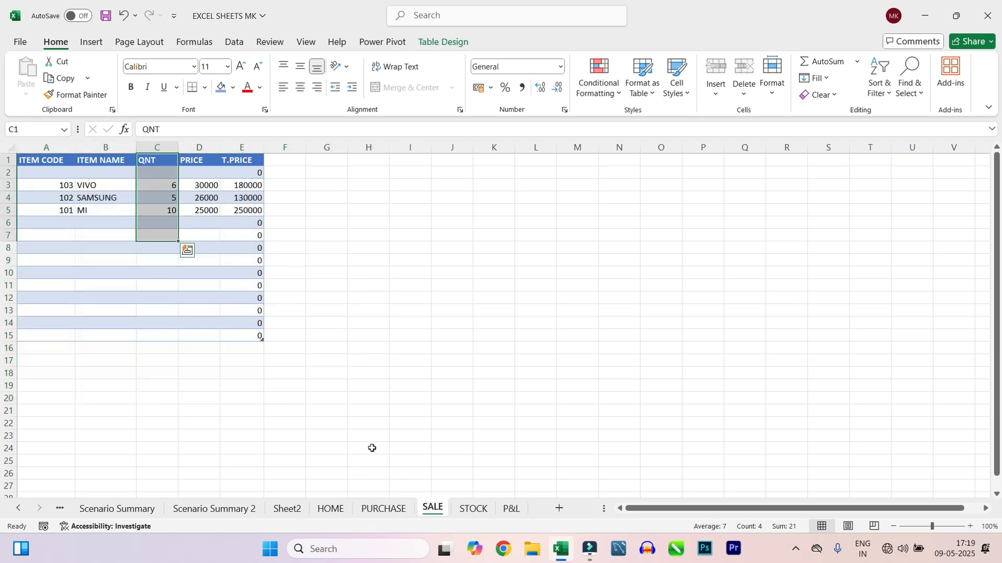
drag(117, 188, 193, 188)
drag(368, 349, 411, 489)
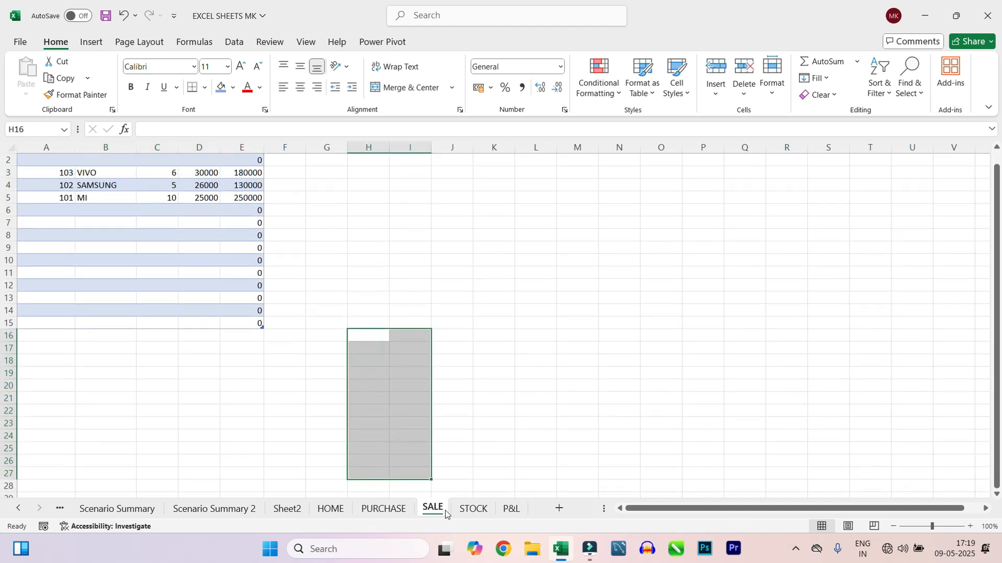
scroll(152, 205, up, 1)
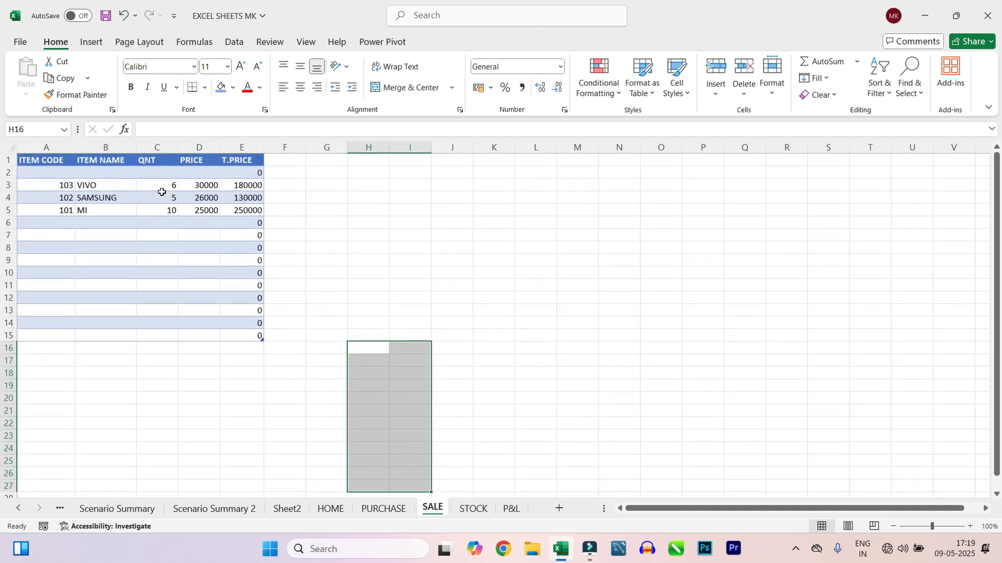
click(164, 187)
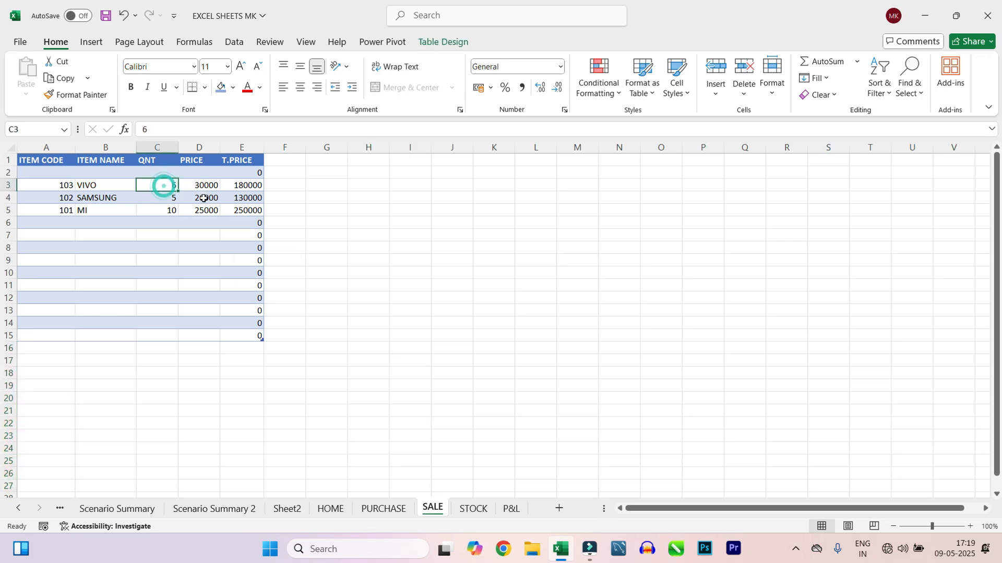
click(381, 509)
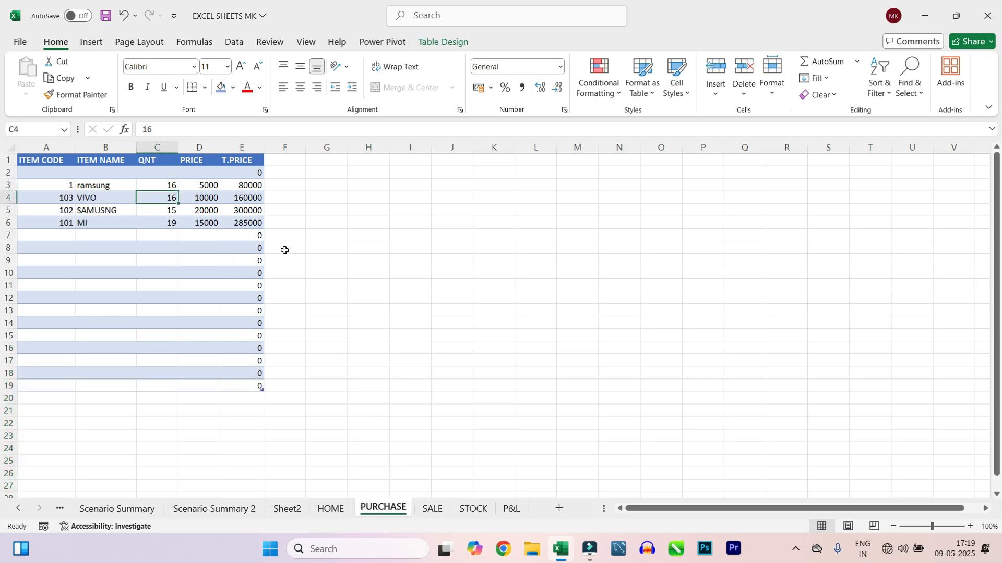
click(210, 187)
click(431, 509)
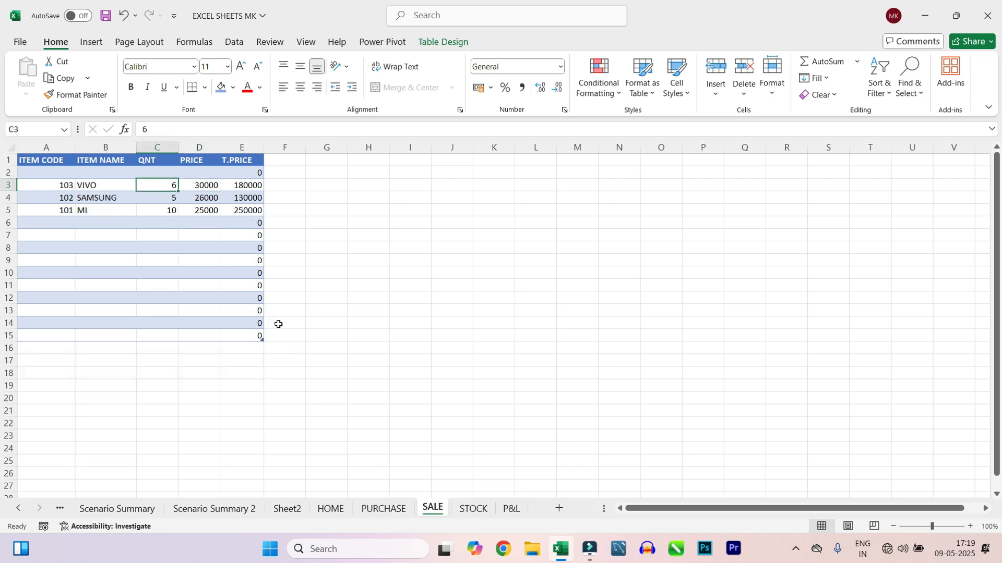
click(203, 191)
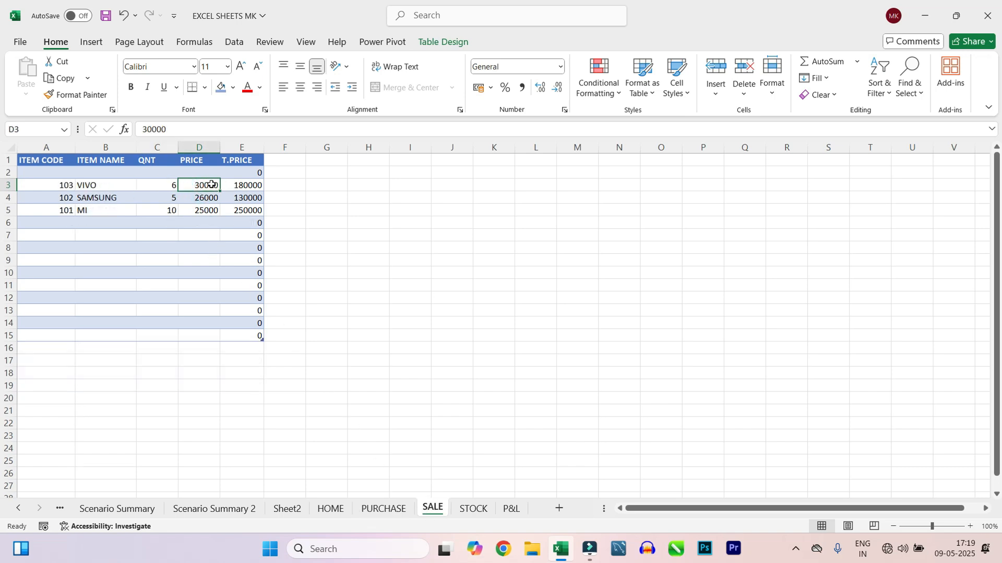
click(250, 186)
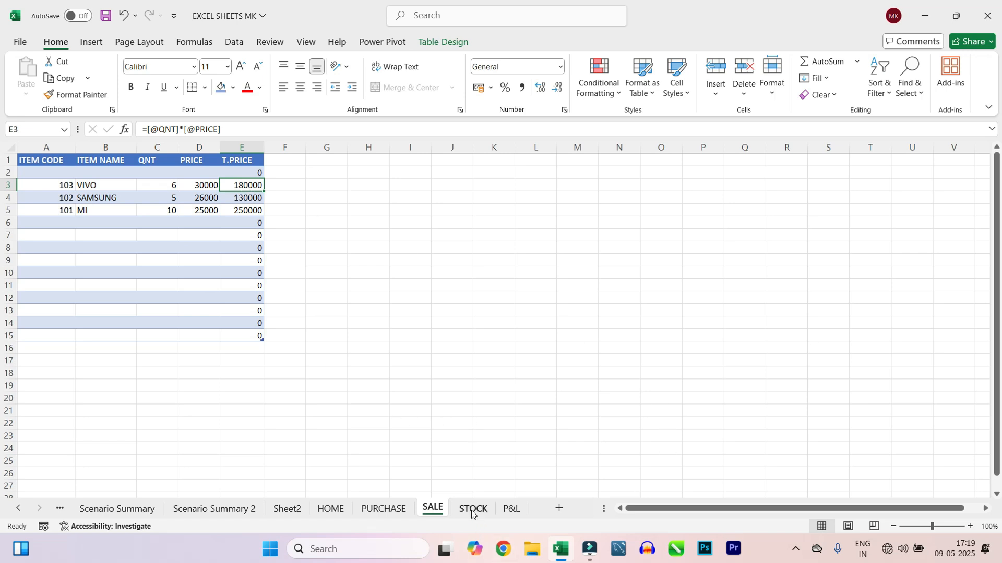
Step: Review the STOCK sheet's item names and stock column, and inspect the SUMIF formula behind VIVO's stock
click(382, 510)
click(432, 510)
click(471, 510)
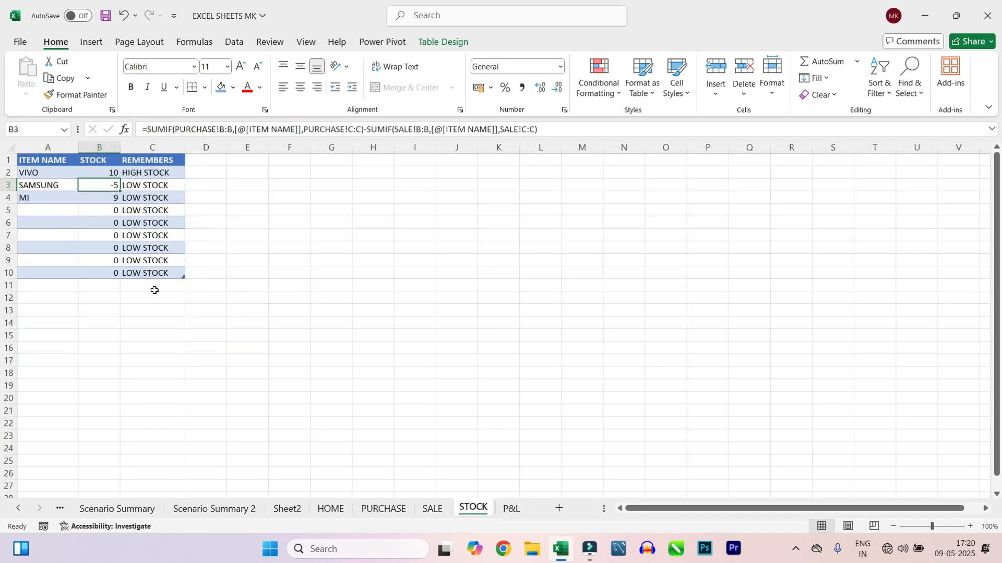
drag(48, 170, 58, 198)
key(ctrl+a)
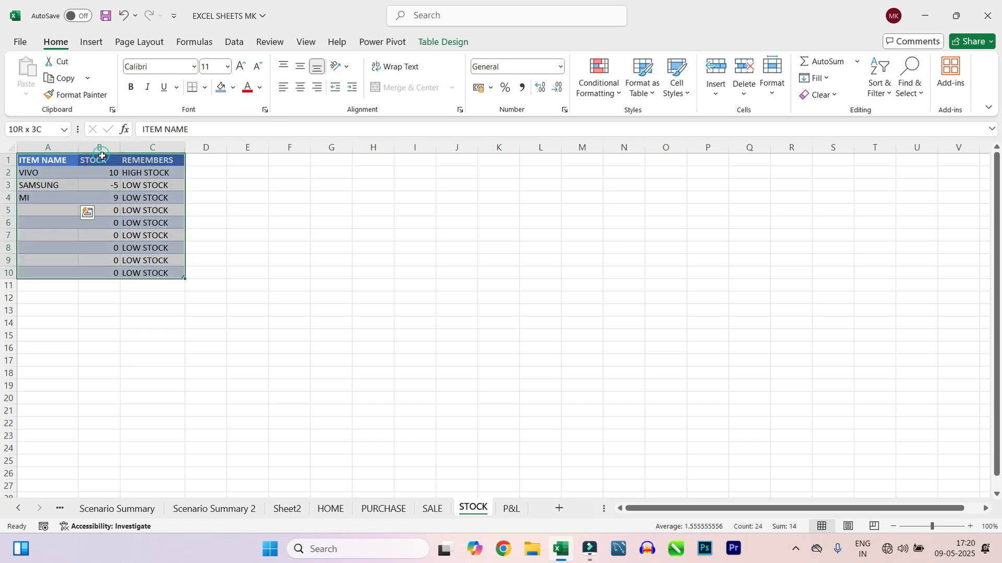
click(100, 148)
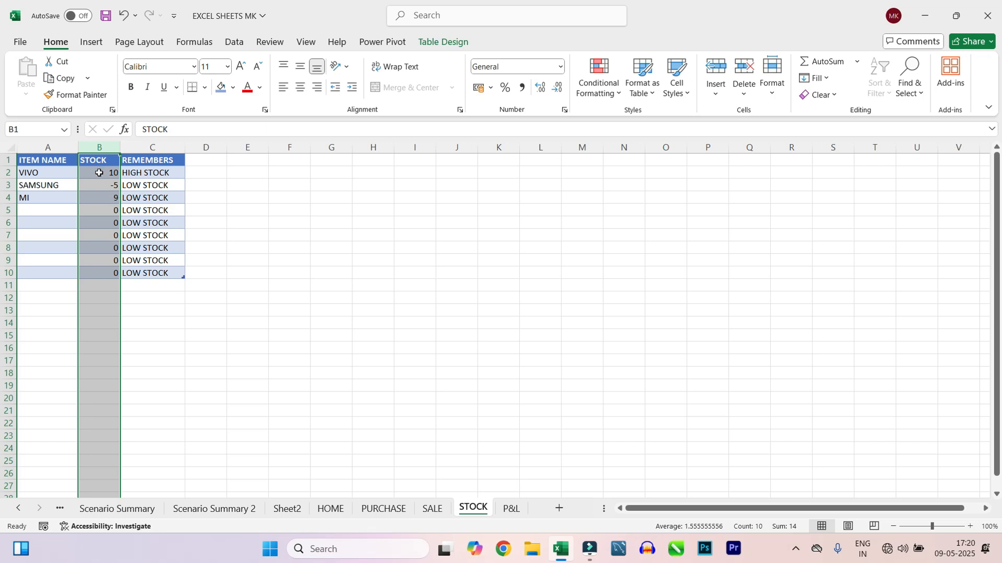
click(99, 173)
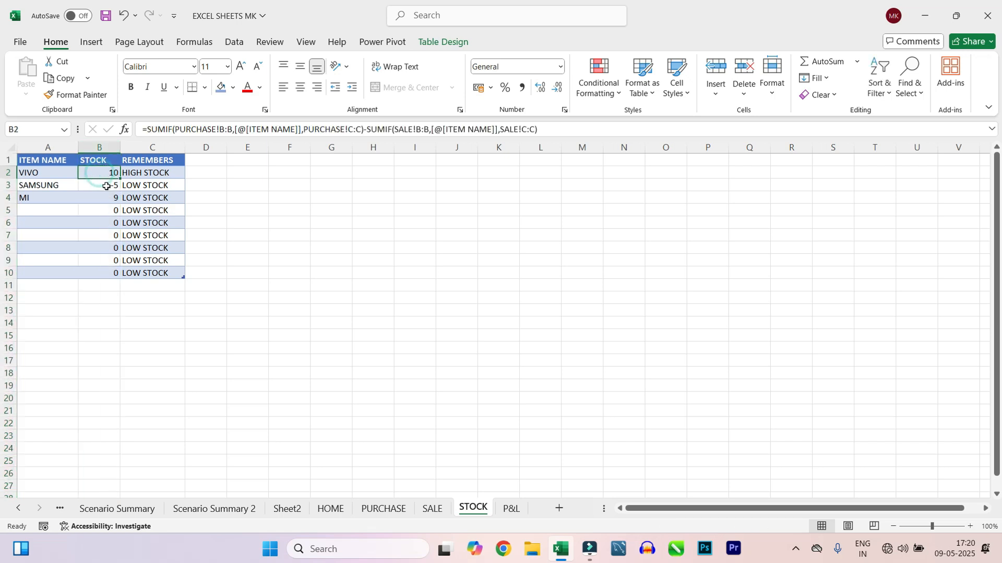
Step: Trace SAMSUNG's stock figure by comparing its quantities on the PURCHASE and SALE sheets
click(101, 198)
click(103, 185)
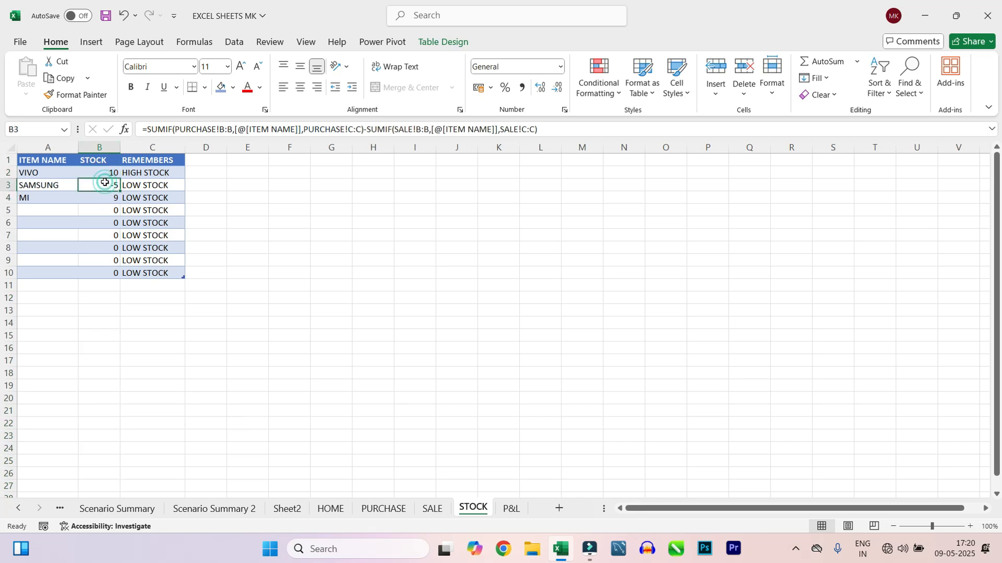
click(384, 508)
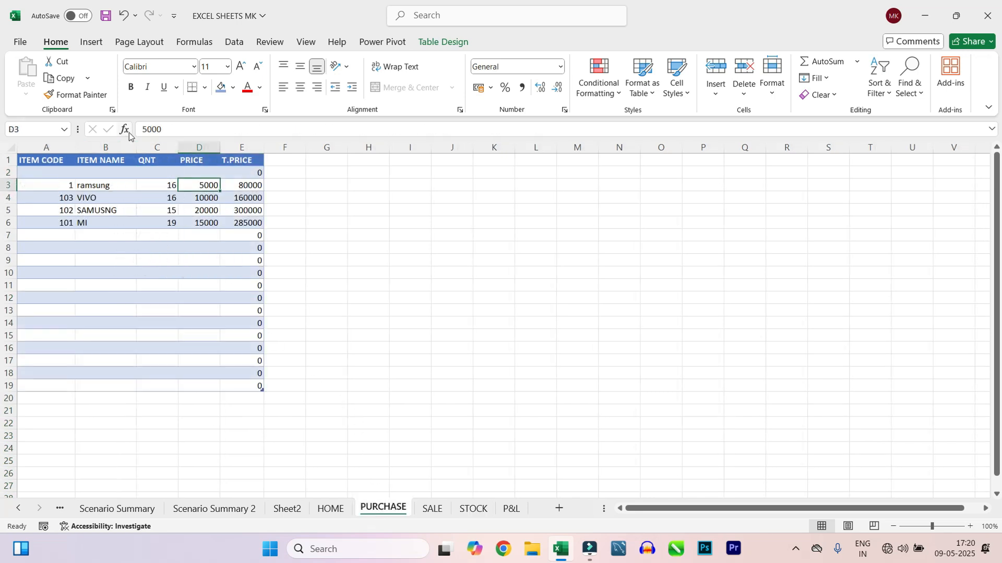
click(155, 210)
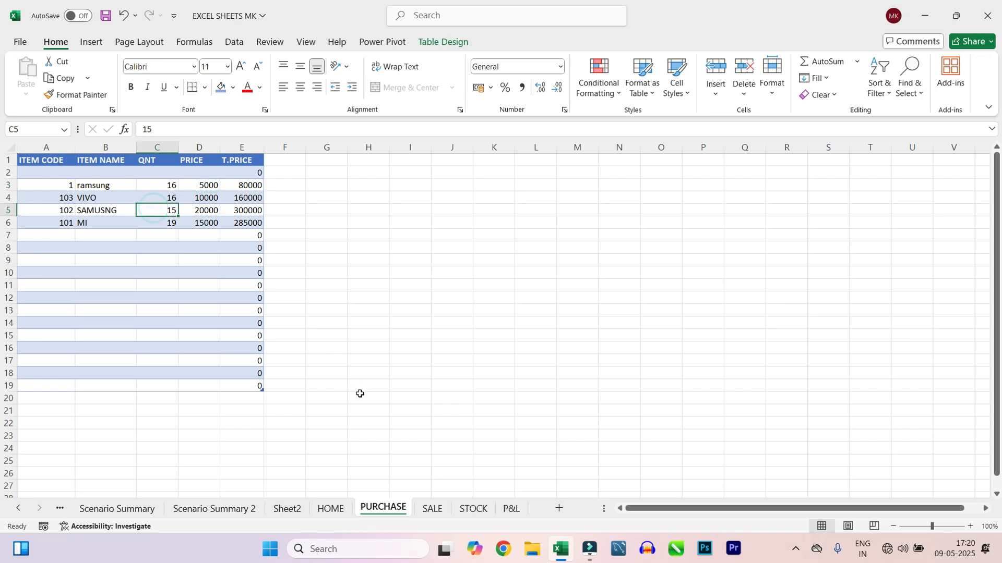
click(432, 508)
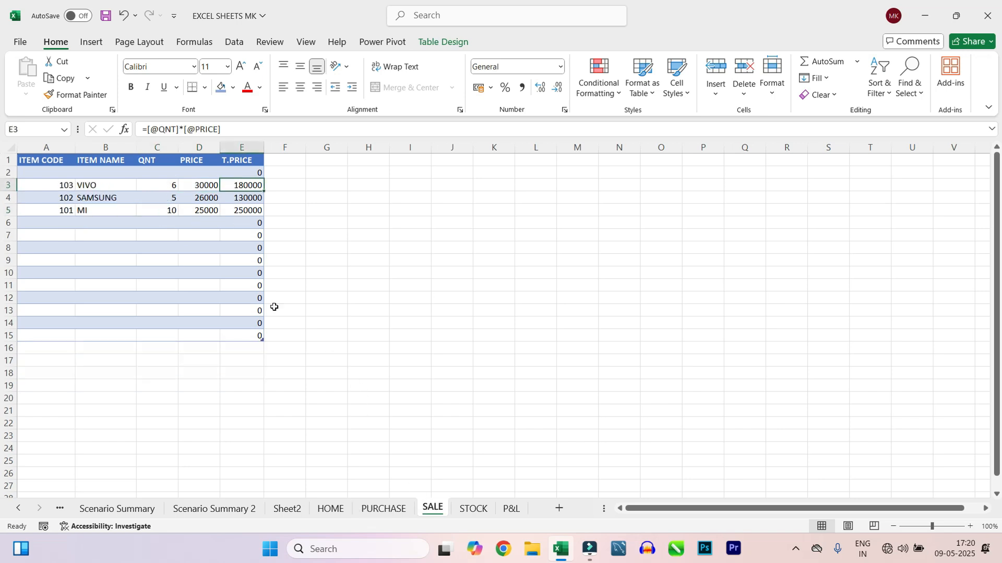
click(166, 197)
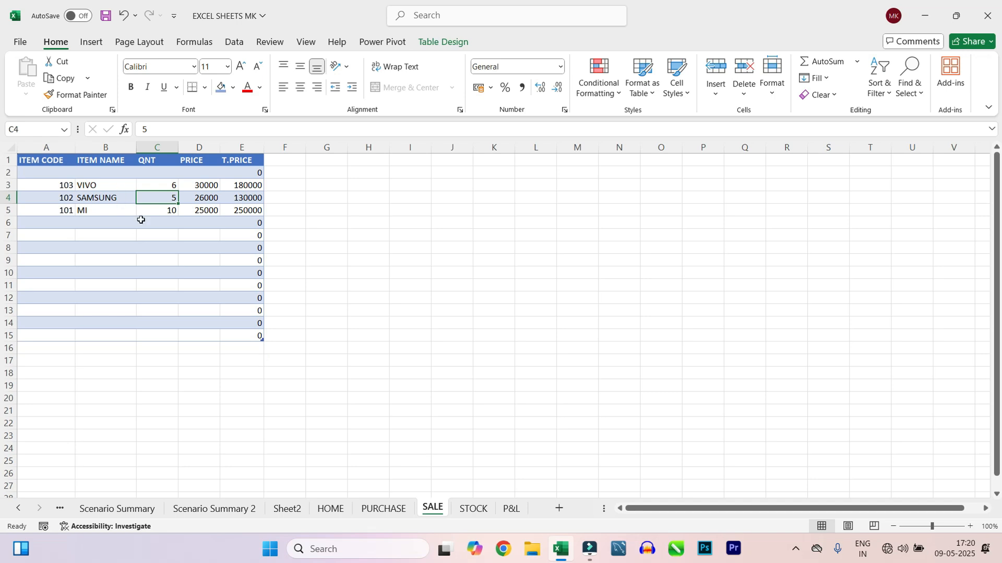
click(394, 509)
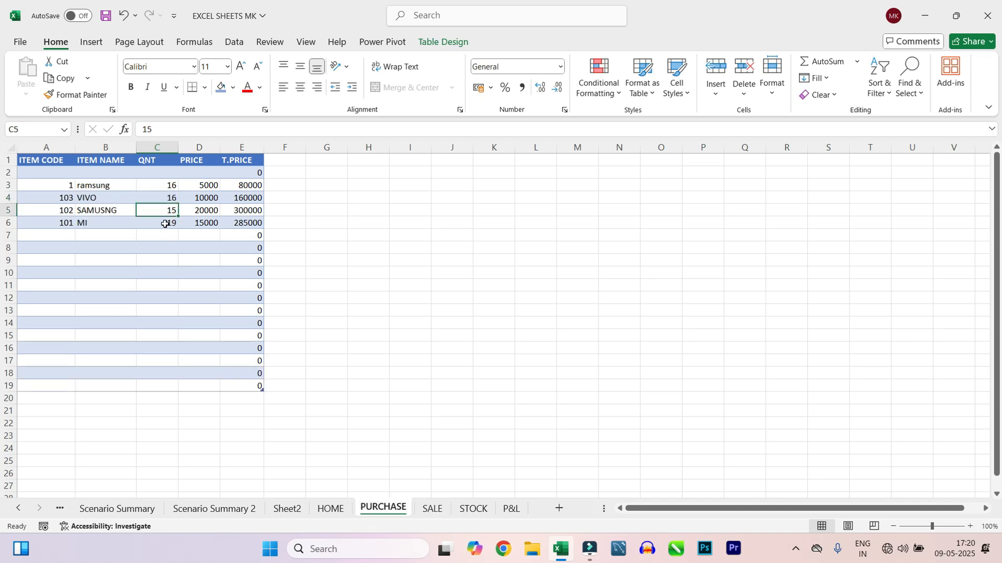
click(433, 509)
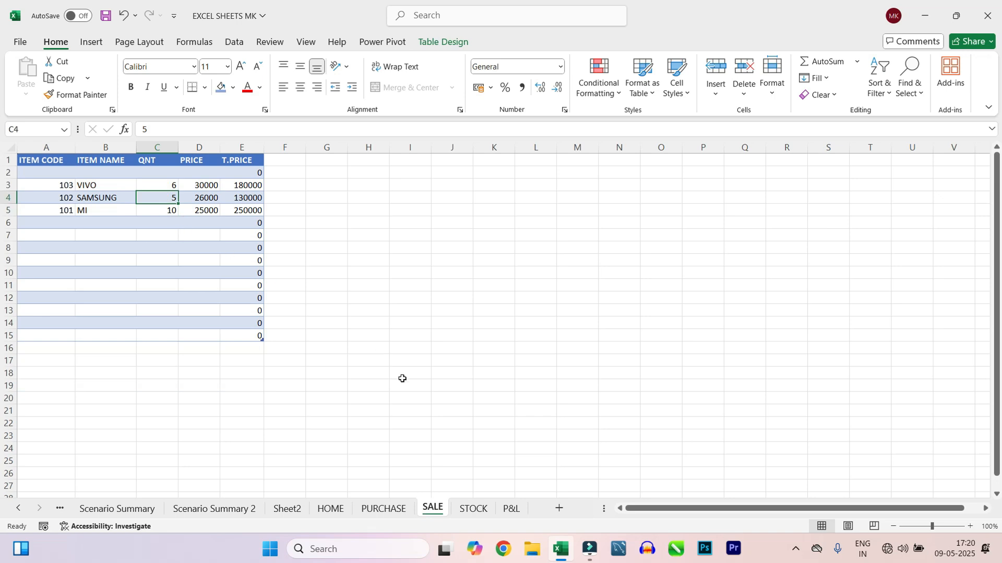
Step: Review the STOCK sheet's stock column and inspect the IF formula behind the REMEMBERS column for VIVO and SAMSUNG
click(473, 509)
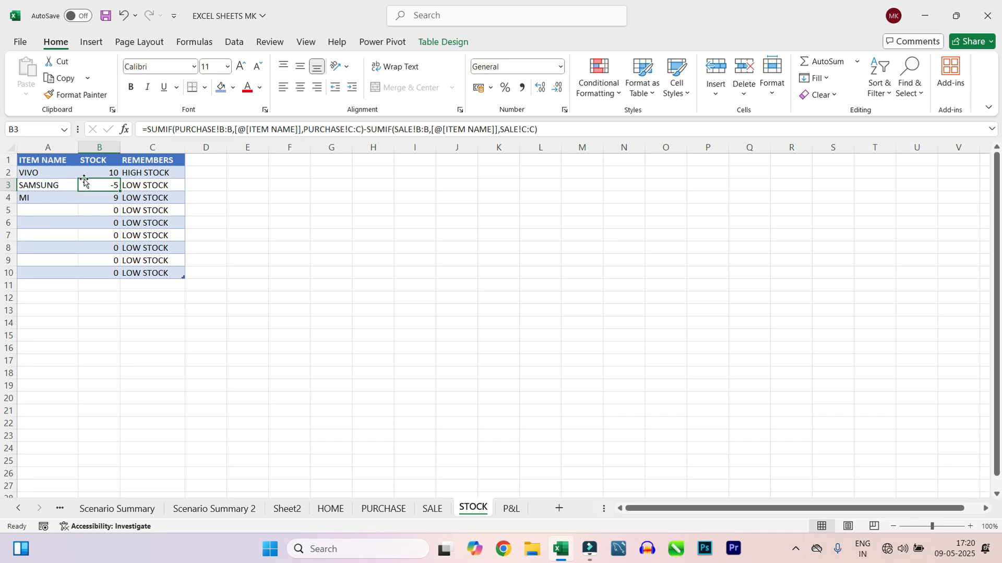
drag(83, 174, 116, 272)
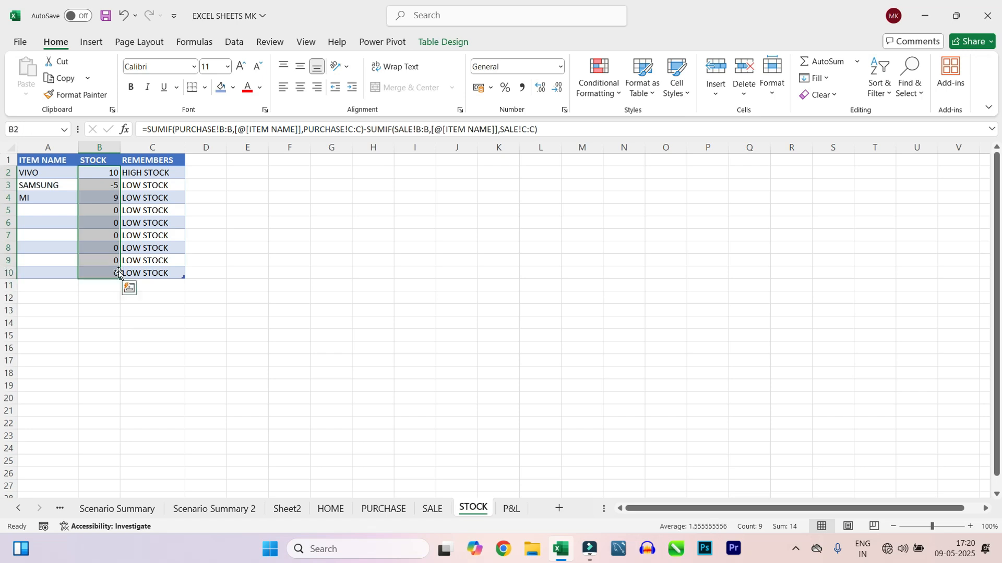
click(147, 173)
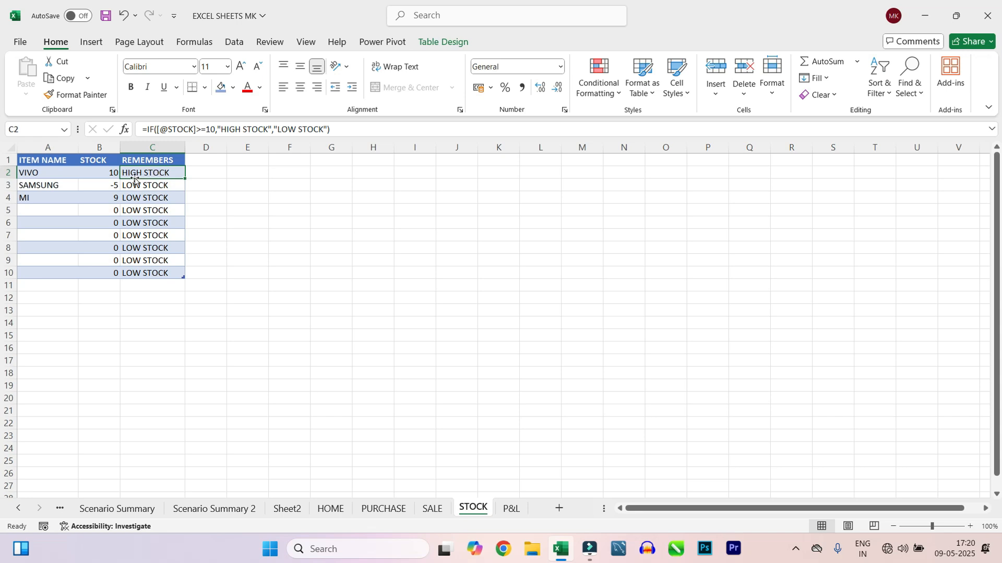
click(140, 186)
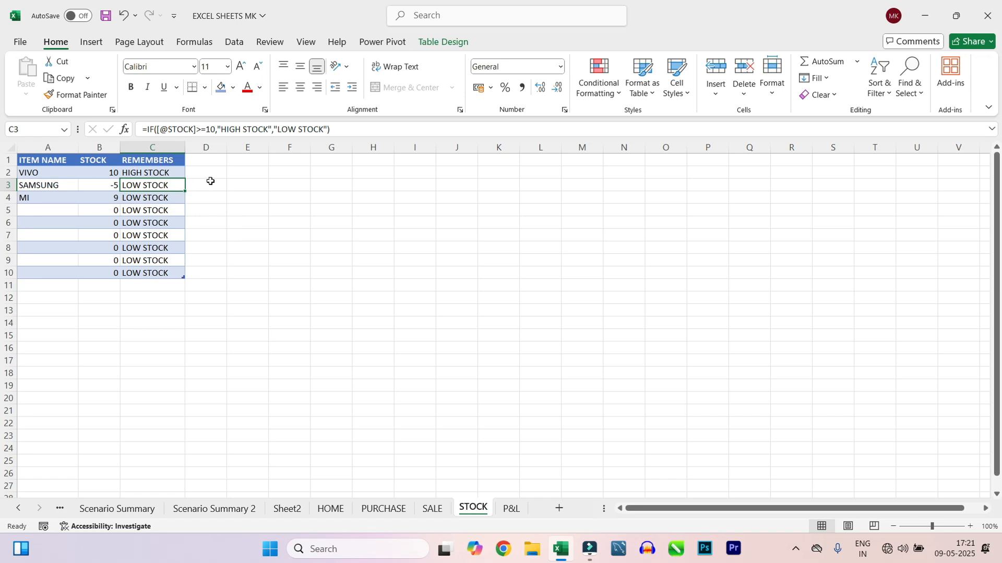
drag(216, 155, 51, 321)
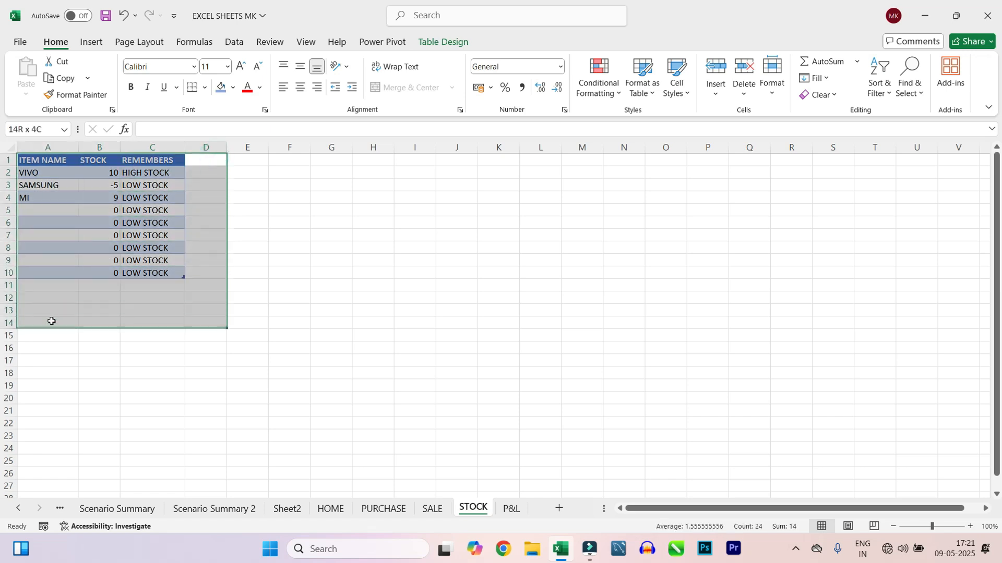
click(285, 234)
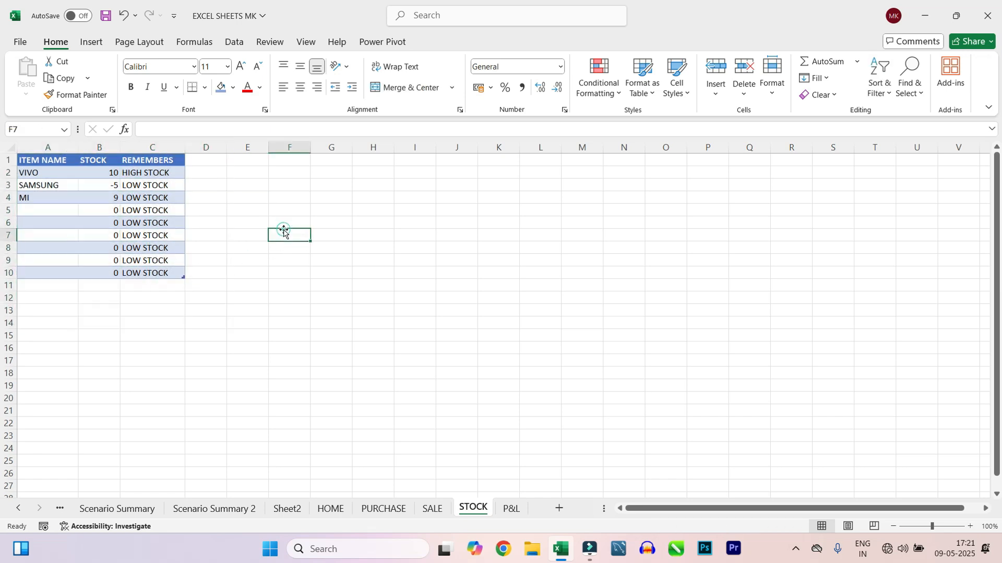
Step: Examine the P&L sheet's item names and the formulas of its PURCHASE, SALE and NETPAY columns, and return to the HOME sheet
click(510, 510)
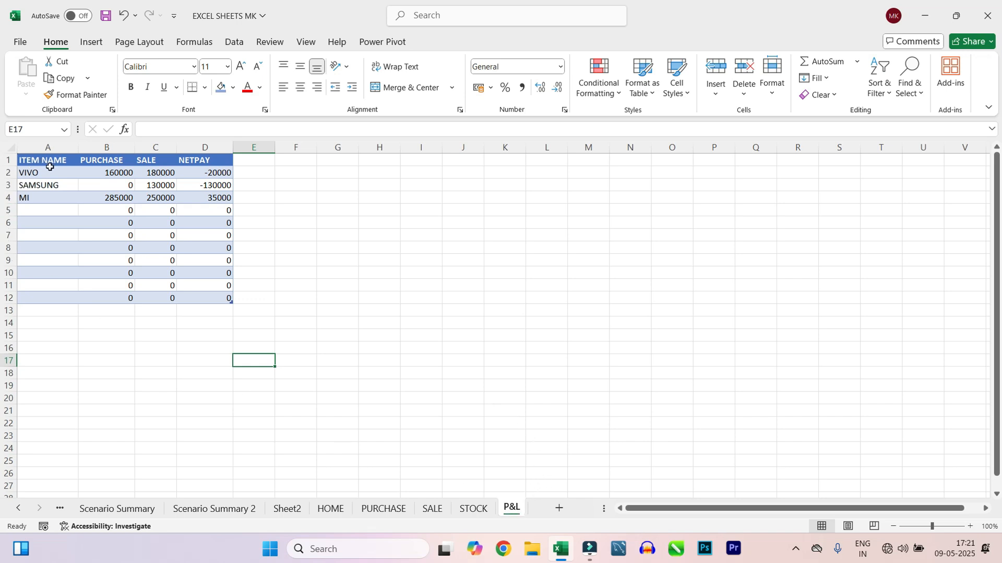
drag(42, 162, 73, 336)
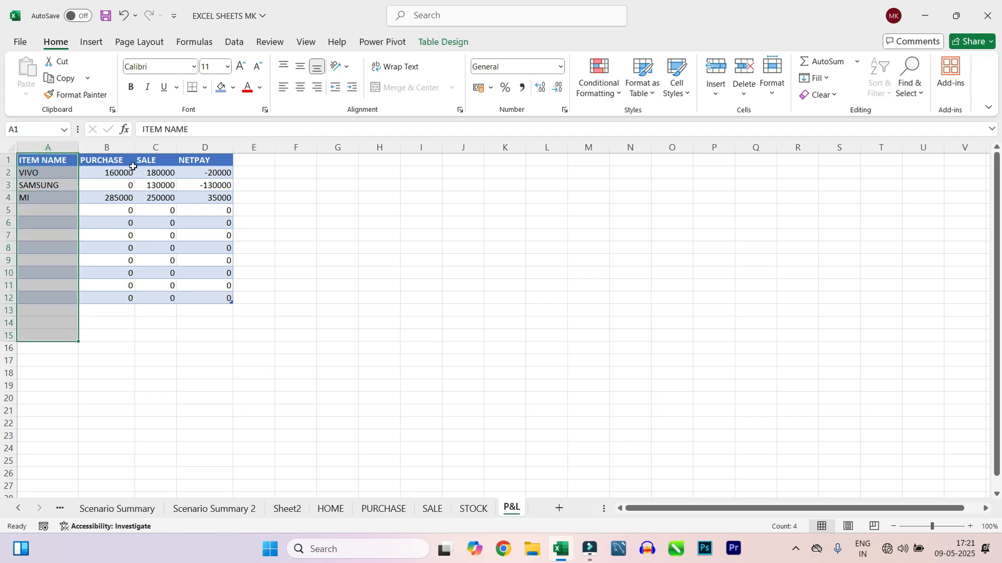
click(105, 156)
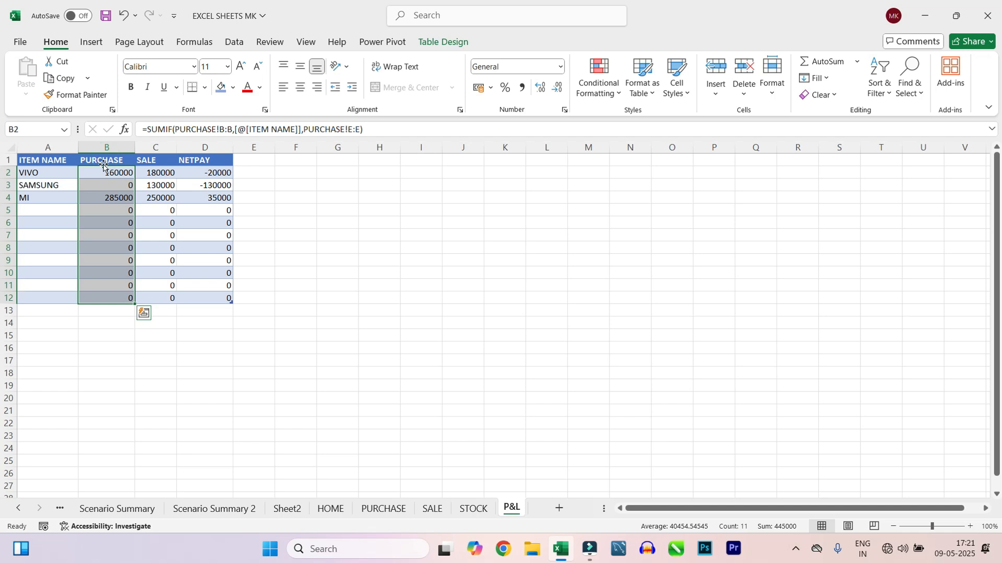
click(157, 155)
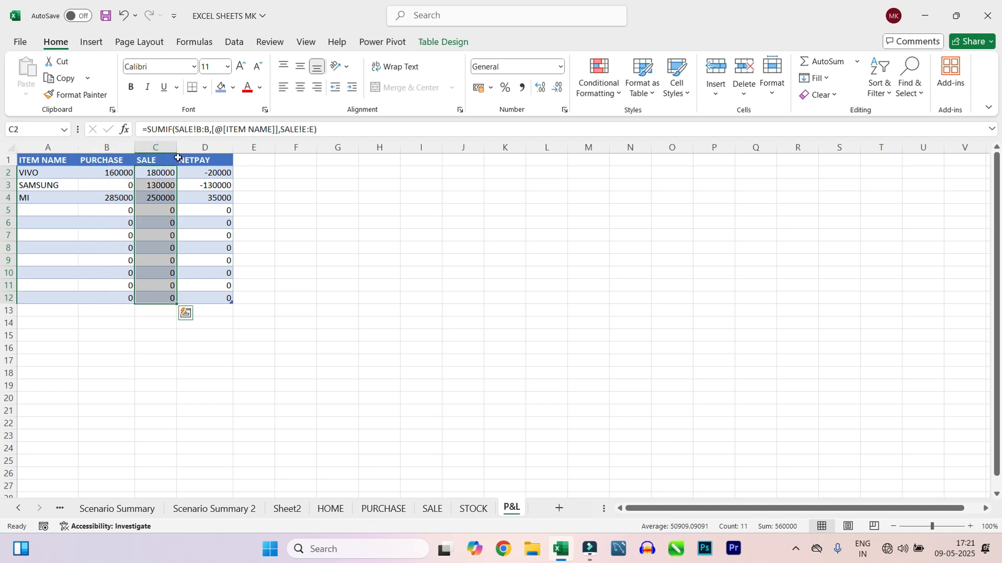
click(215, 155)
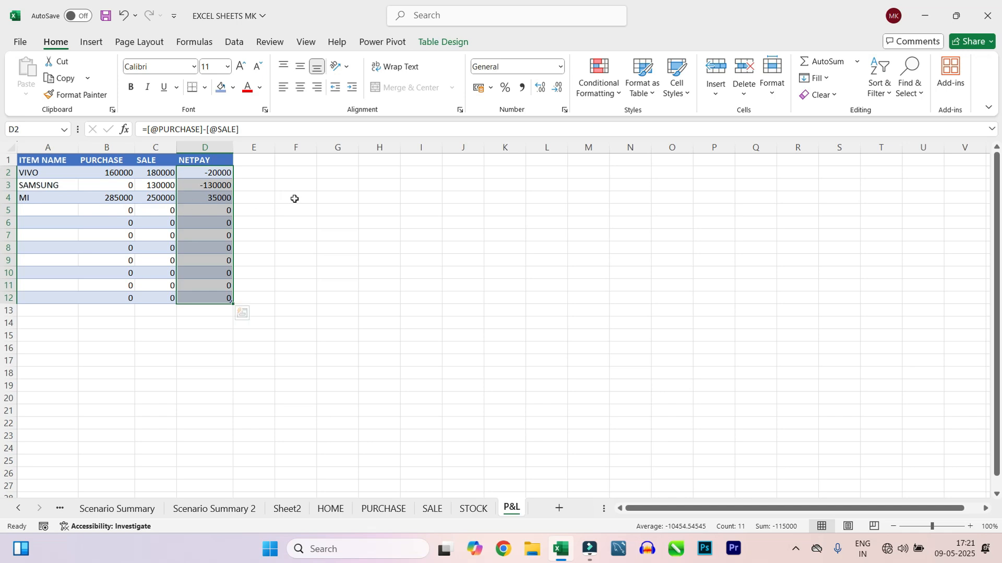
click(331, 509)
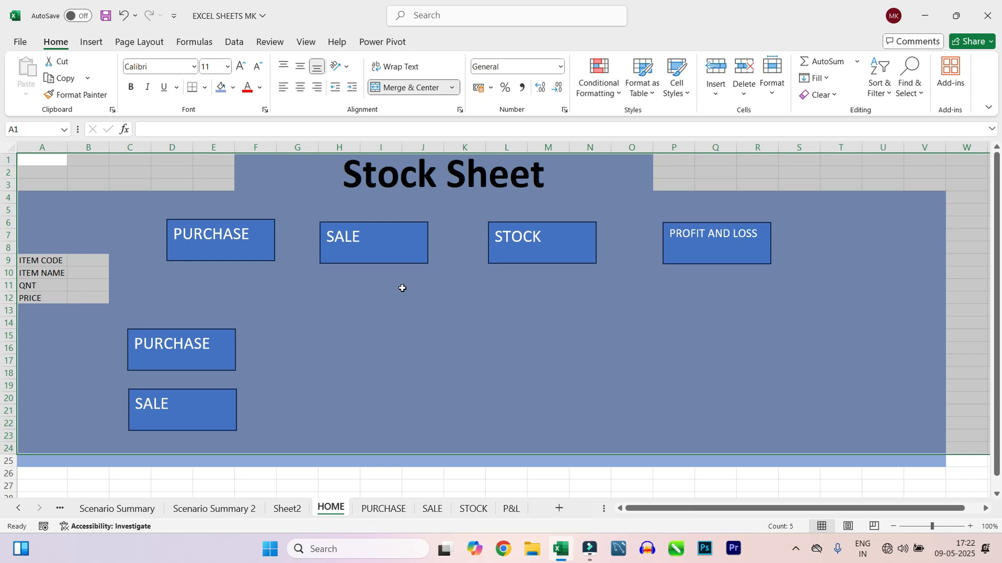
click(429, 307)
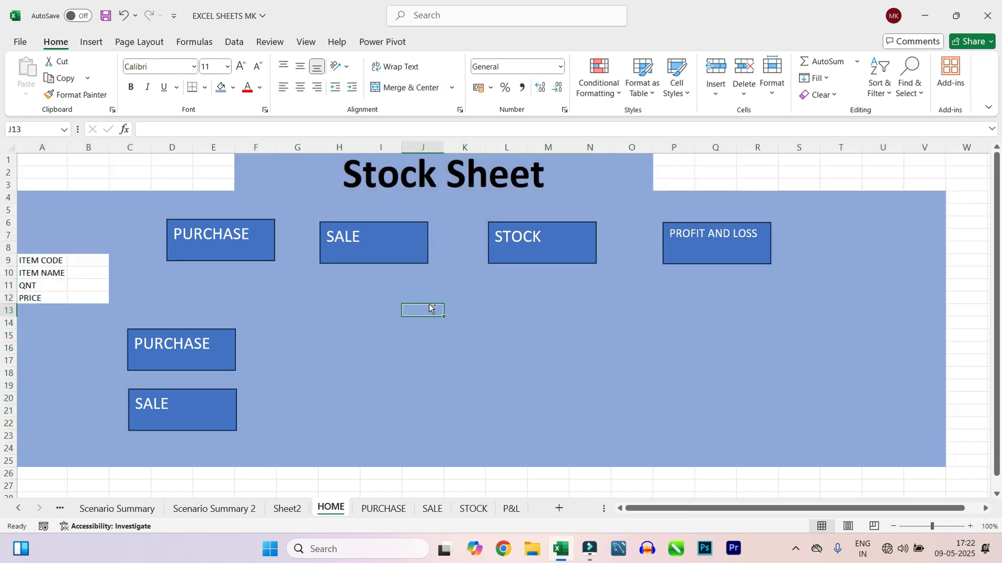
Step: Create a new blank workbook and fill cells A3:W27 with a light-medium blue theme colour
key(ctrl+n)
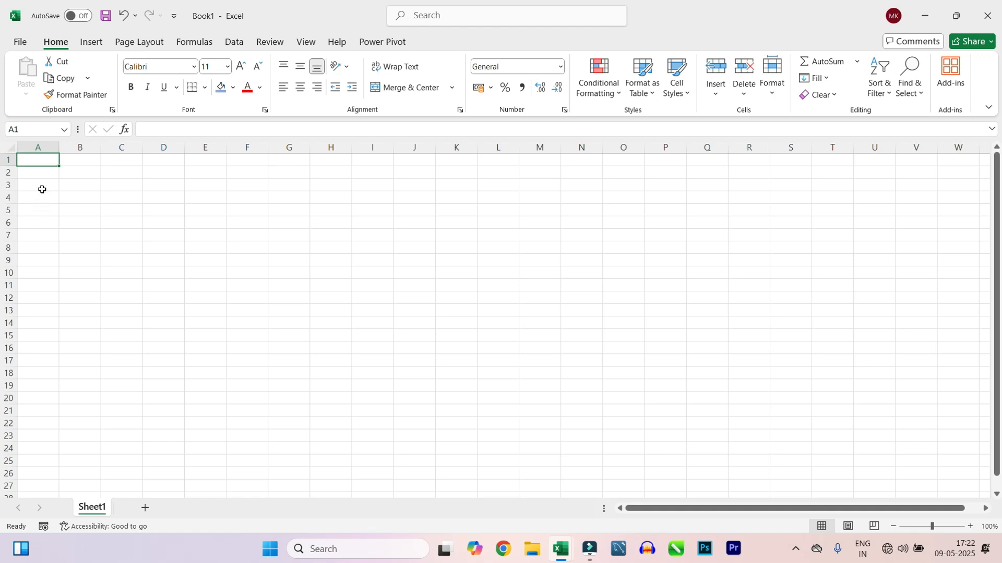
drag(40, 187, 940, 482)
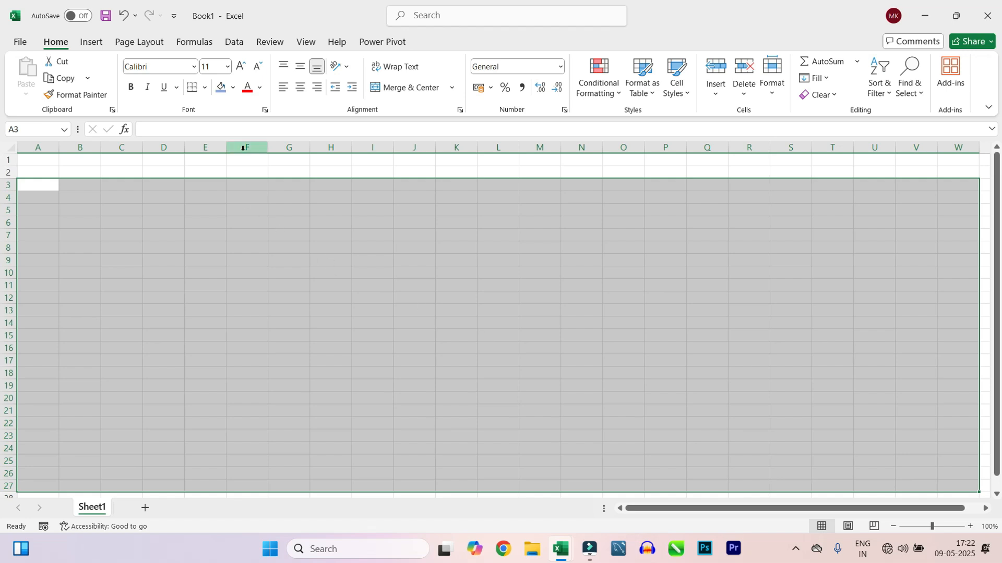
click(232, 87)
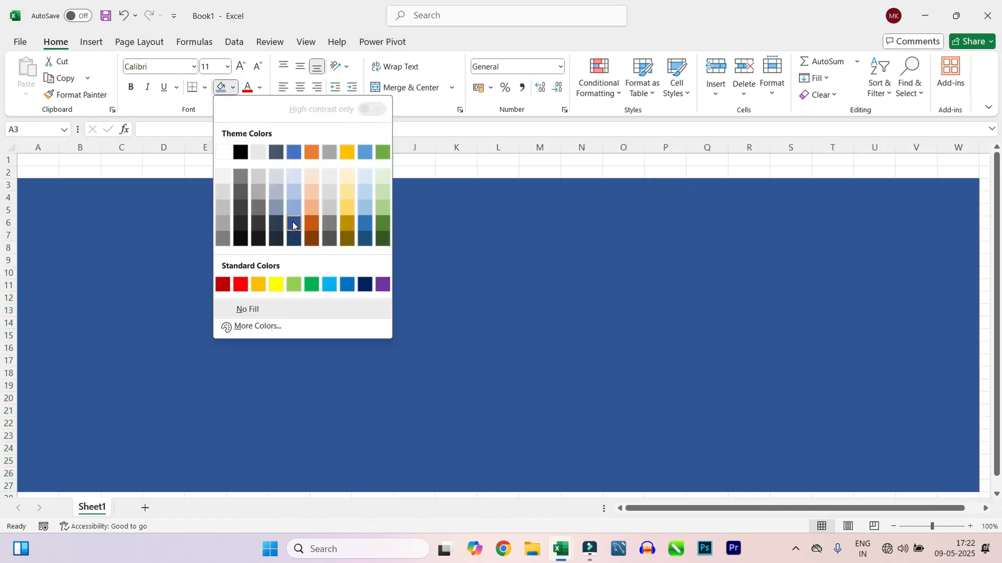
click(293, 226)
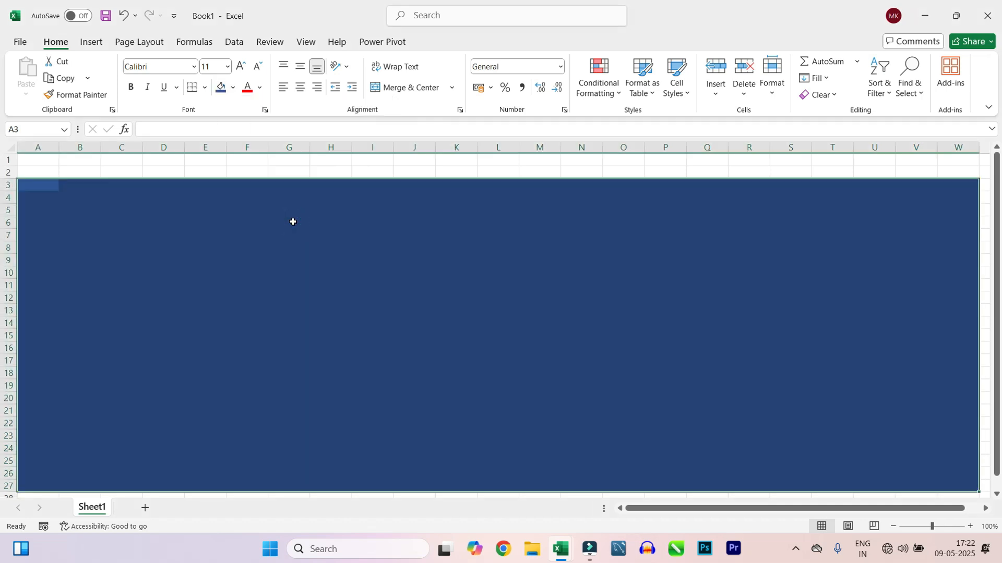
click(233, 87)
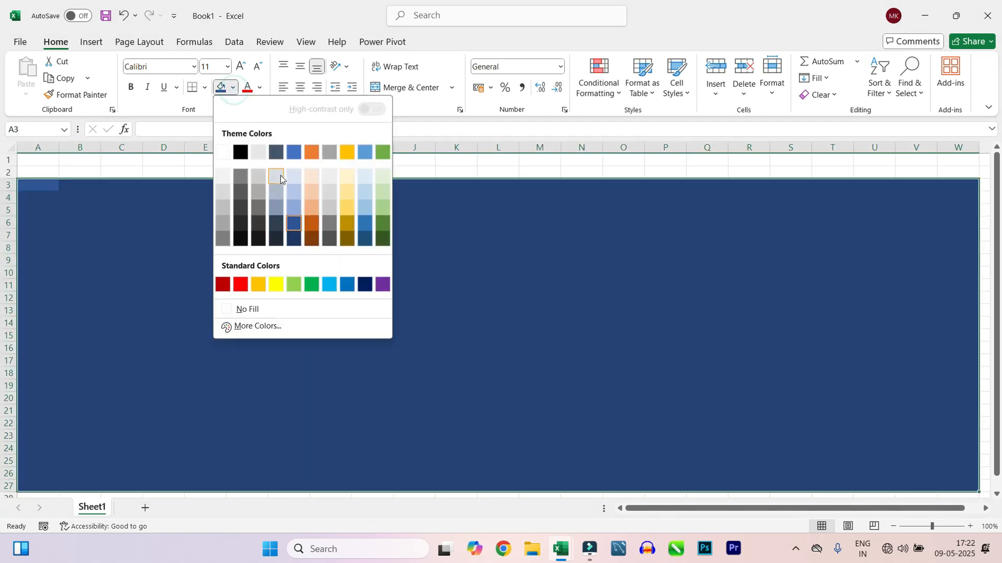
click(291, 208)
Step: Remove the fill from cells A9:B12 to leave a blank entry area
click(37, 284)
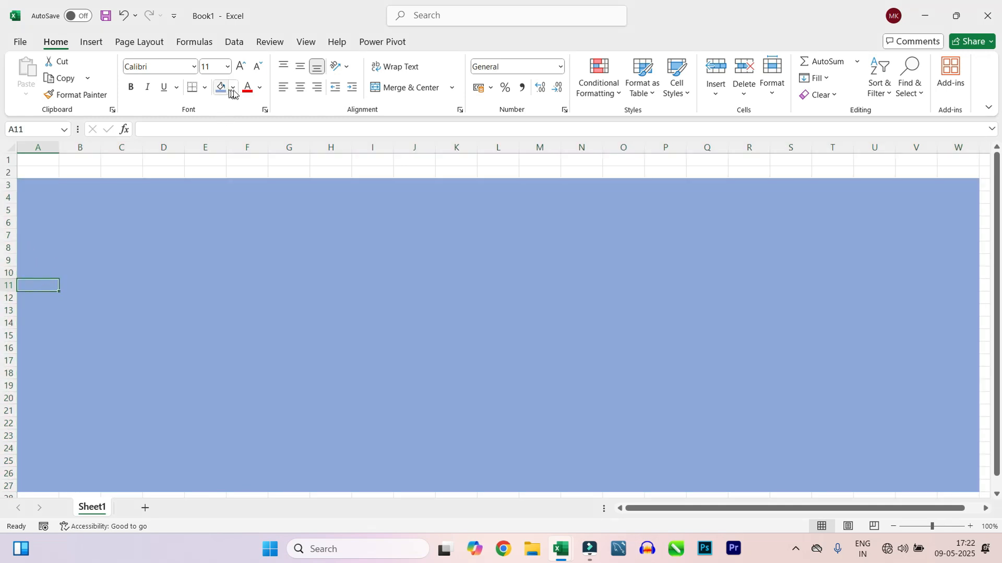
drag(37, 259, 68, 305)
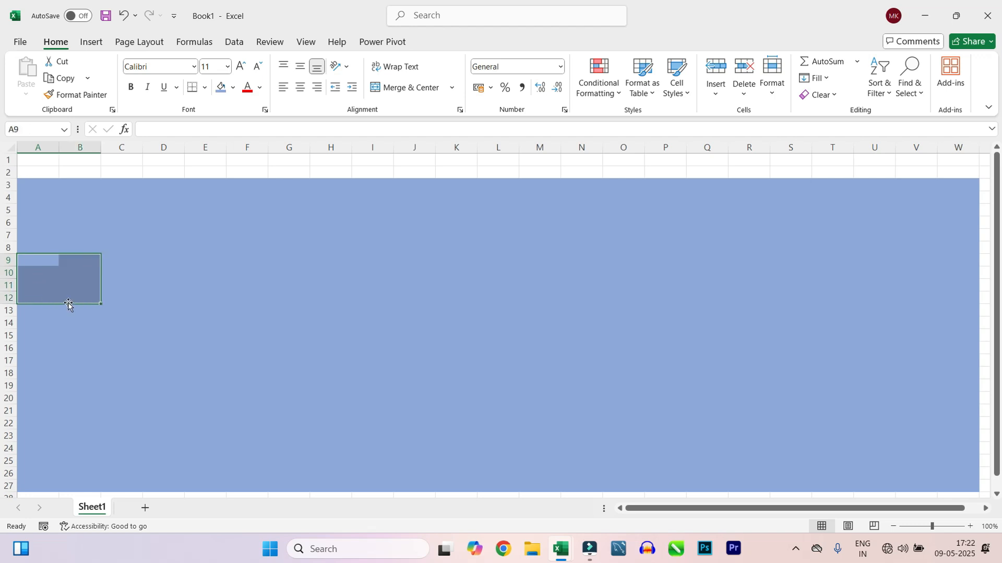
click(233, 87)
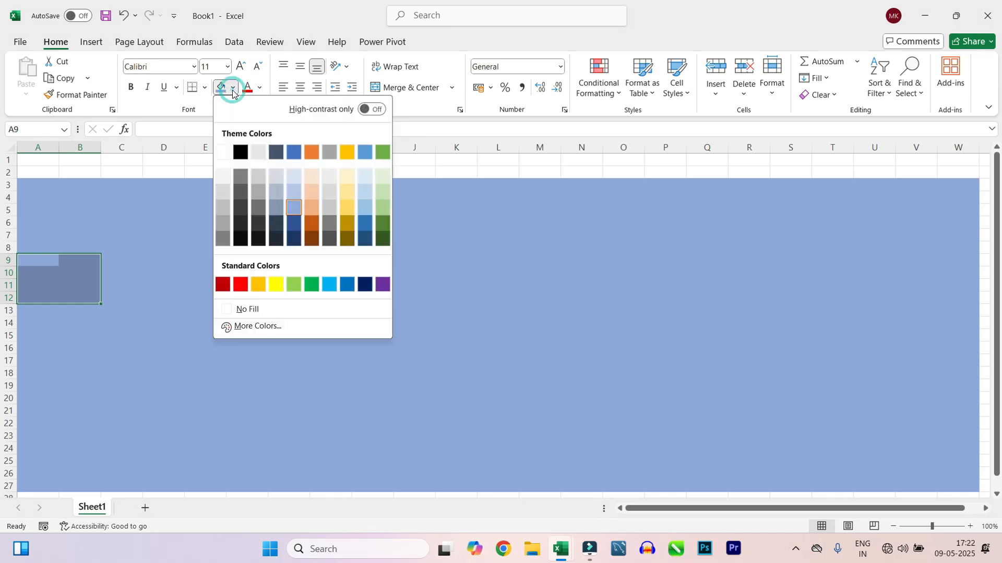
click(251, 309)
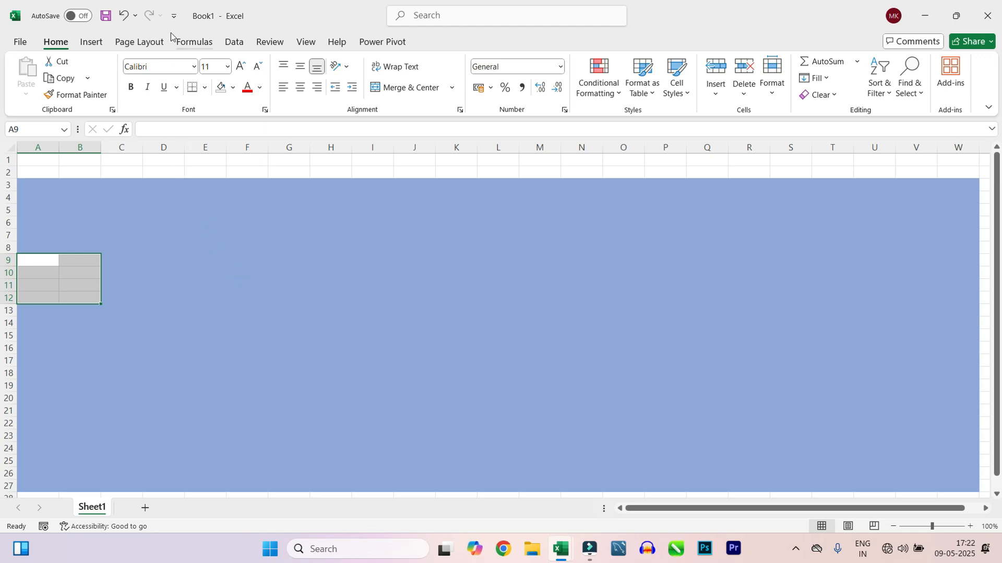
Step: Draw a rectangle about 1.46 cm high and 4.23 cm wide and place it over columns E to G in rows 5 to 8
click(93, 44)
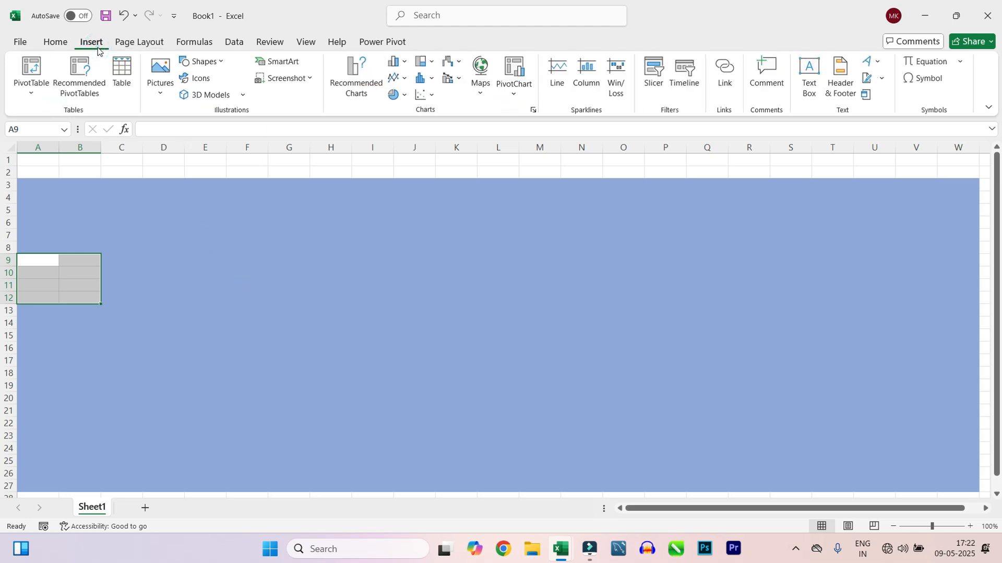
click(214, 63)
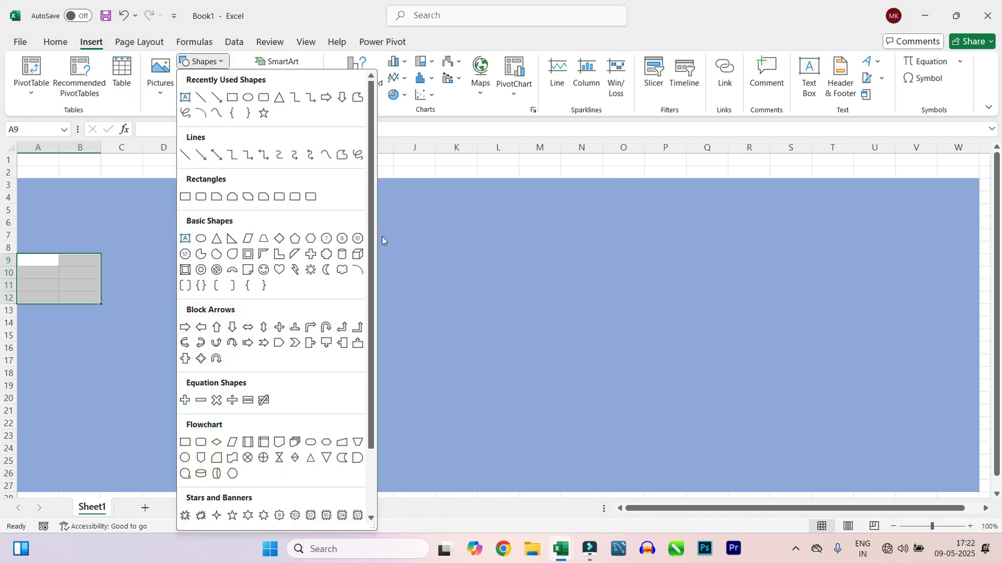
click(232, 97)
drag(197, 205, 318, 231)
mouse_move(318, 231)
mouse_down()
mouse_move(289, 264)
mouse_move(246, 236)
mouse_up()
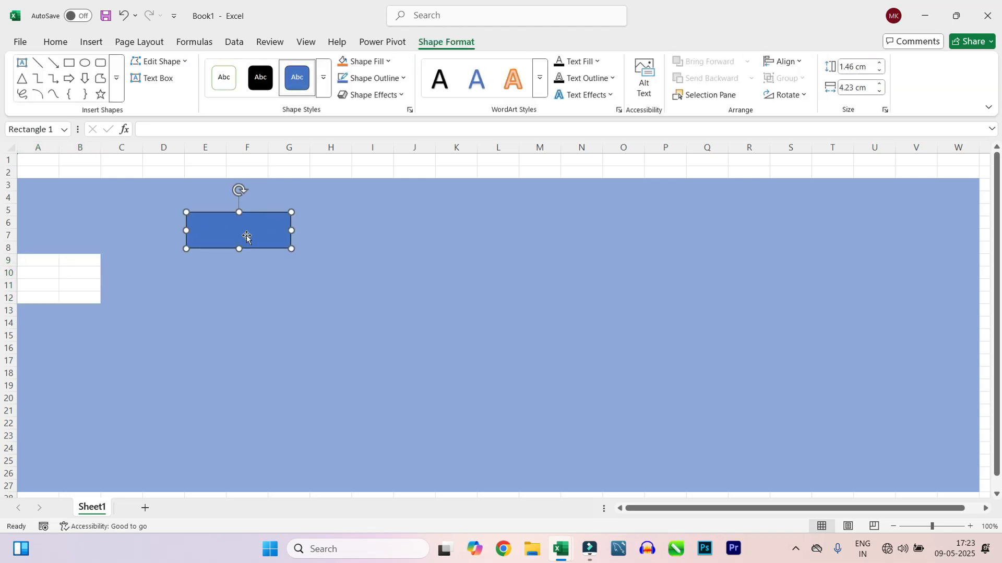
Step: Duplicate the rectangle five times
key(ctrl+d)
key(ctrl+d)
key(ctrl+d)
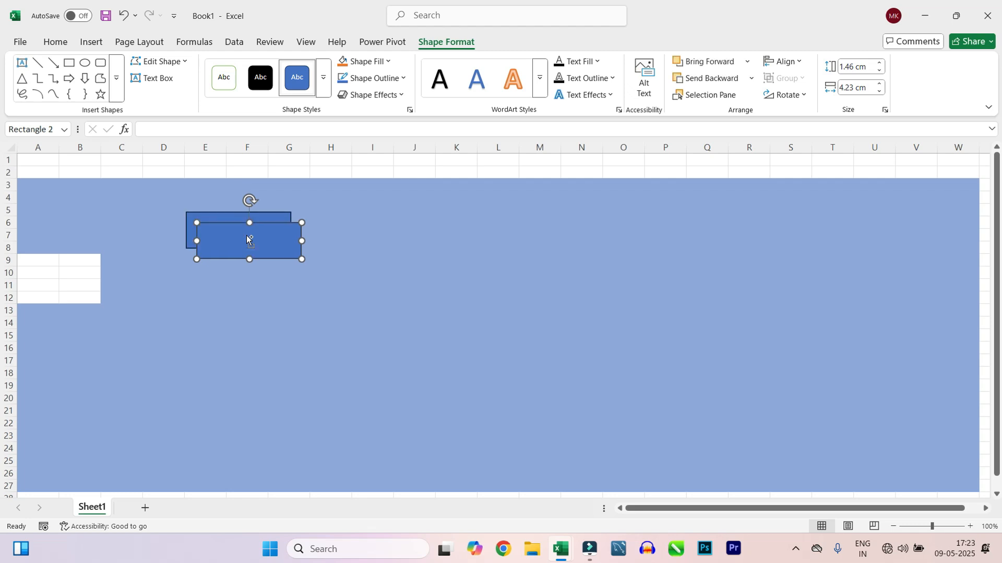
key(ctrl+d)
key(ctrl+d)
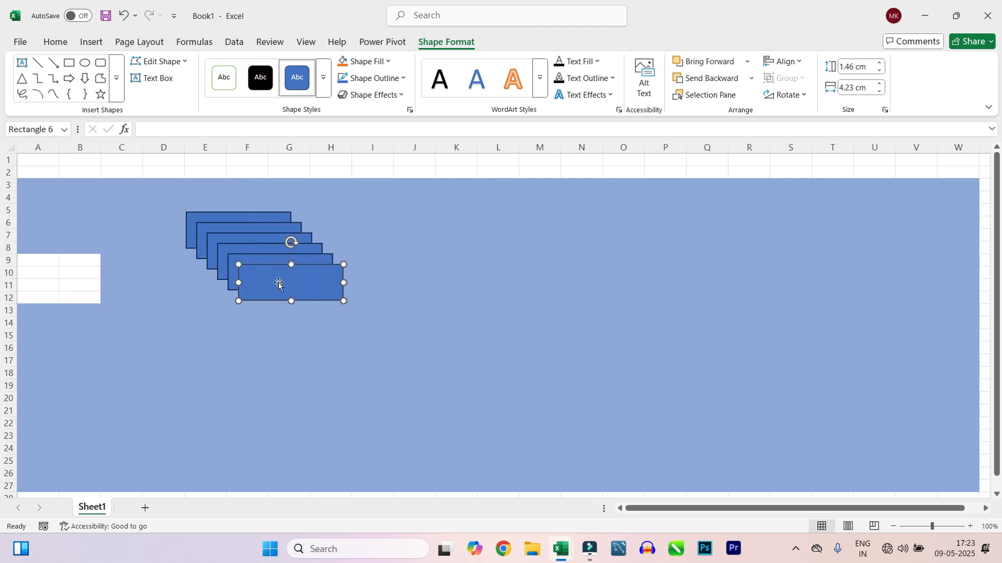
Step: Spread the copies out: three in a row beside the original rectangle and two stacked below it around rows 14 to 22
drag(278, 283, 208, 398)
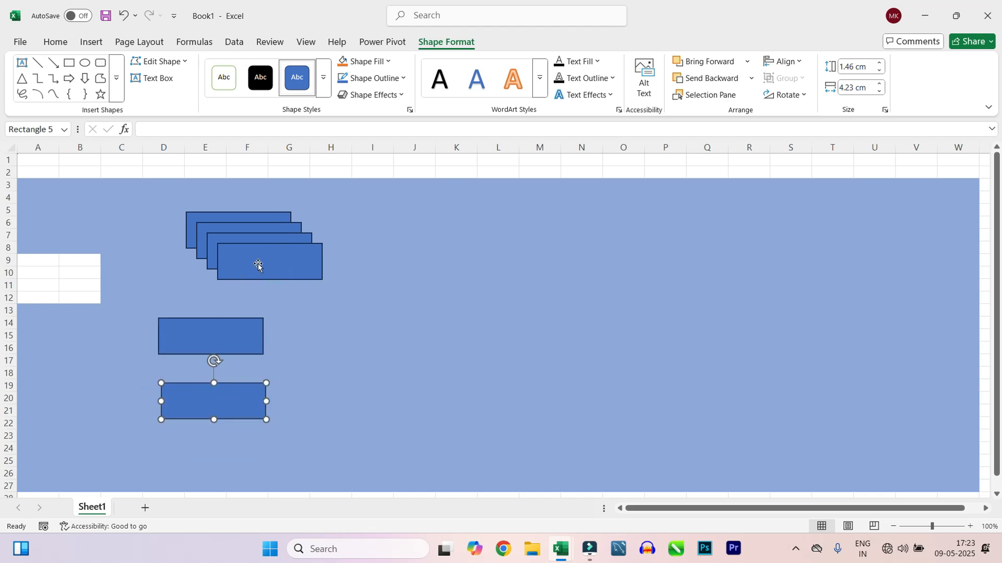
drag(257, 264, 376, 233)
drag(302, 252, 581, 235)
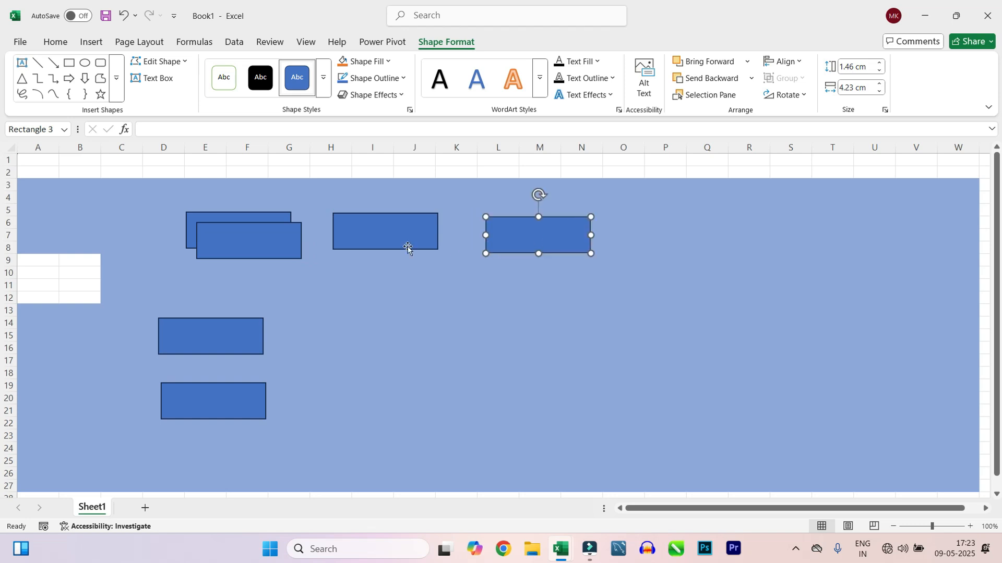
drag(280, 240, 736, 233)
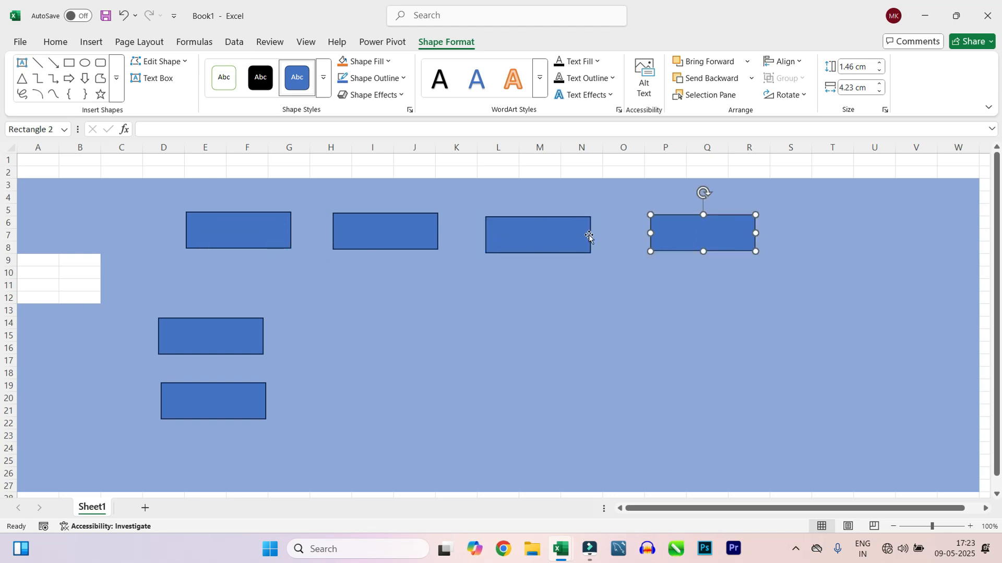
Step: Nudge the four upper rectangles so they sit roughly level and evenly spaced in rows 5 to 8
drag(578, 233, 579, 231)
drag(268, 230, 266, 232)
drag(387, 238, 390, 241)
drag(559, 245, 561, 243)
drag(732, 245, 741, 249)
click(137, 283)
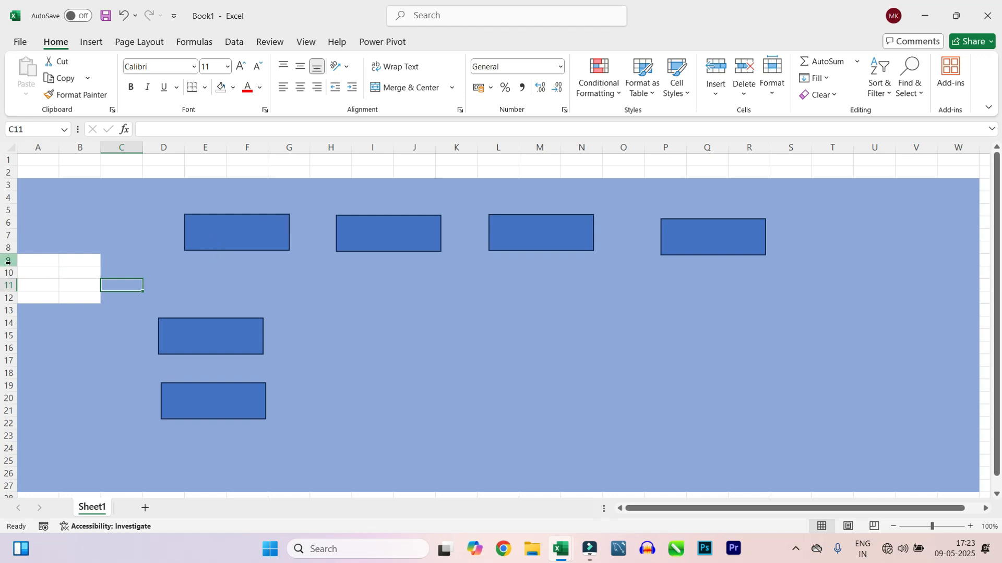
Step: Enter the labels Item code, Item name, qnt. and price in cells A9 to A12
click(32, 261)
text(Item code)
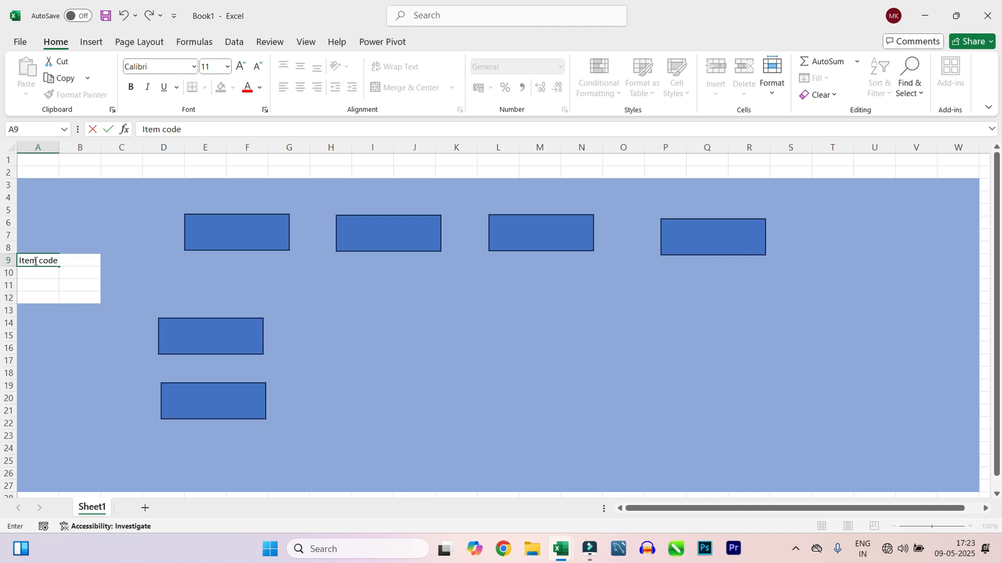
key(Return)
text(Ite)
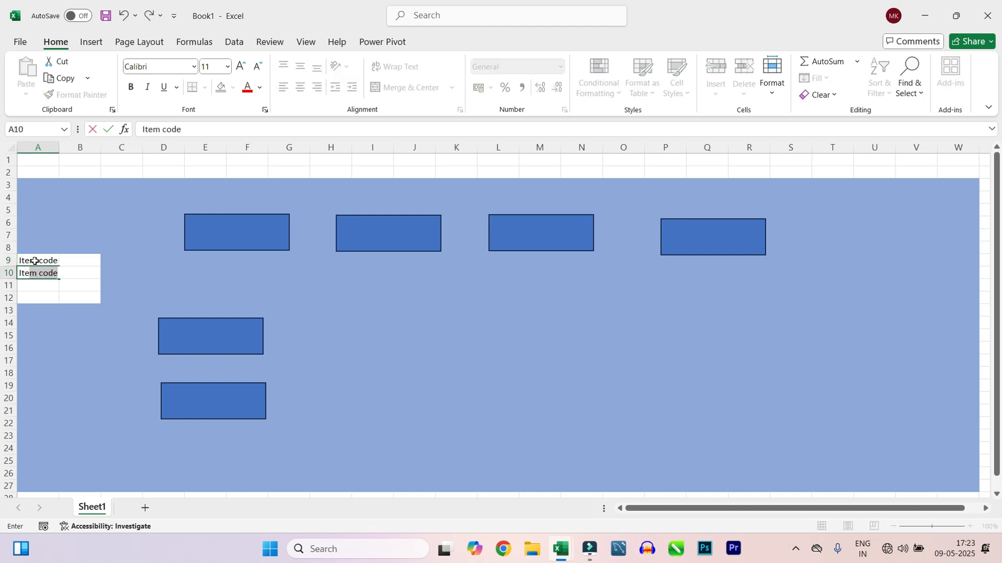
text(m name)
key(Return)
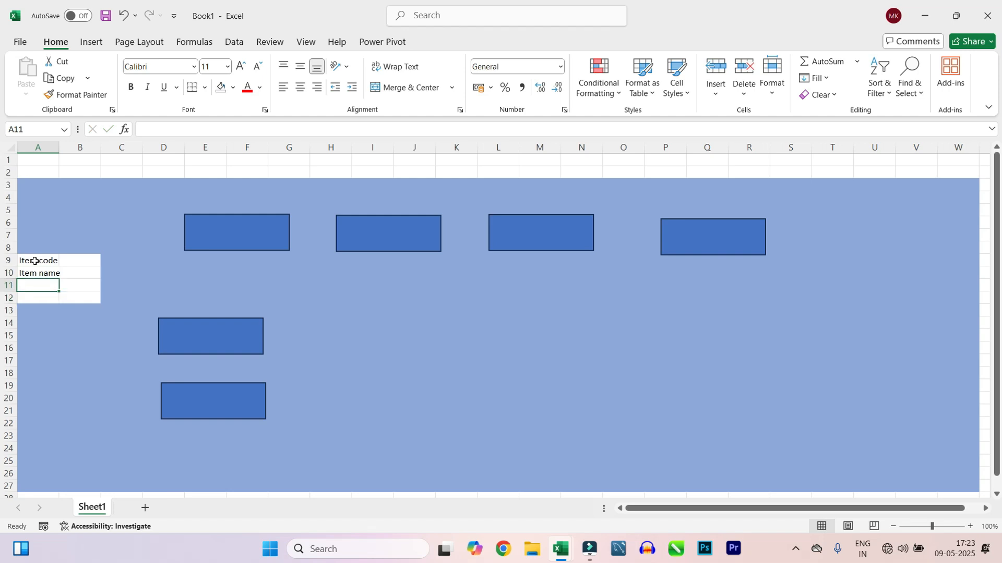
text(qnt.)
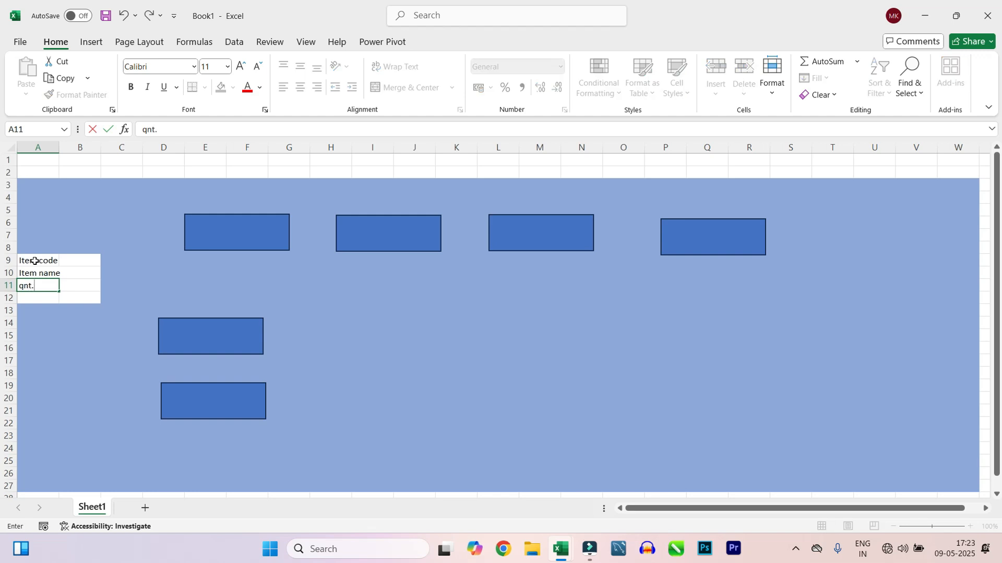
key(Return)
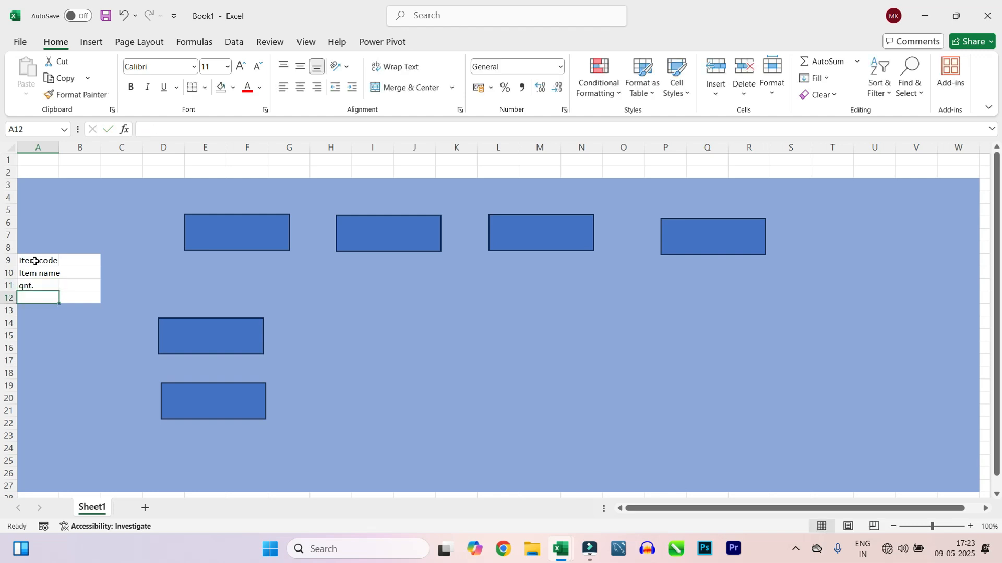
text(price)
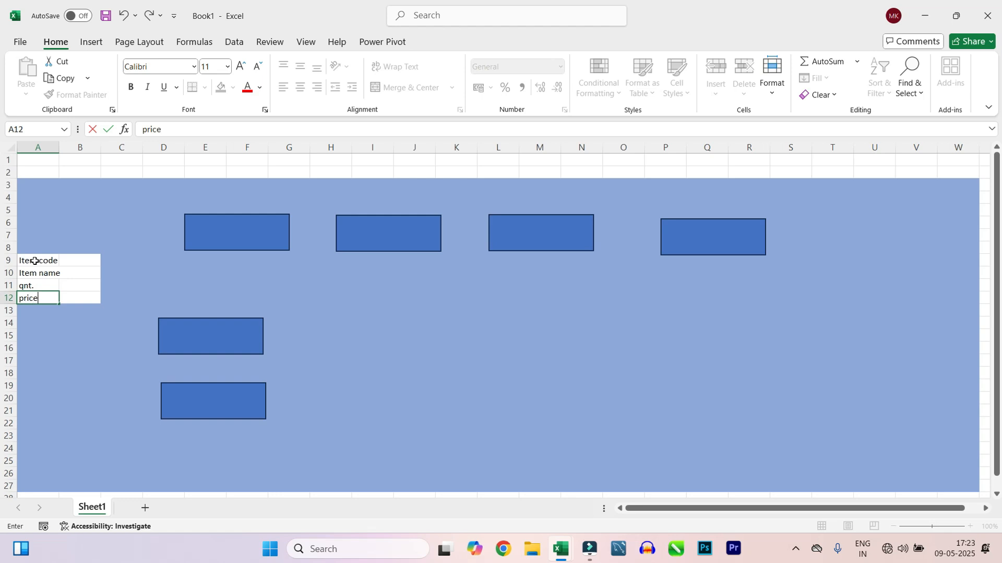
key(Return)
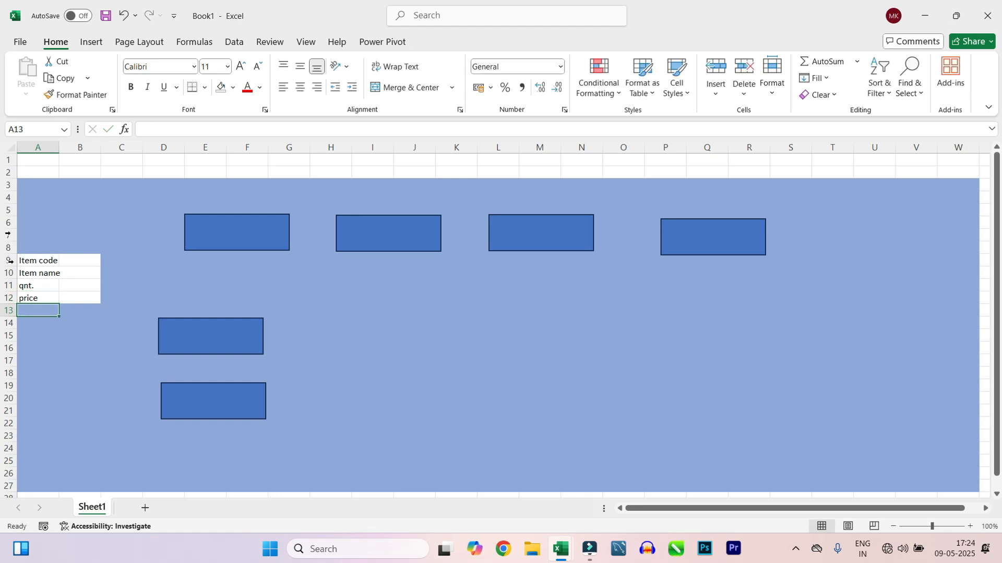
Step: AutoFit column A to the Item name label and widen it slightly more
click(45, 273)
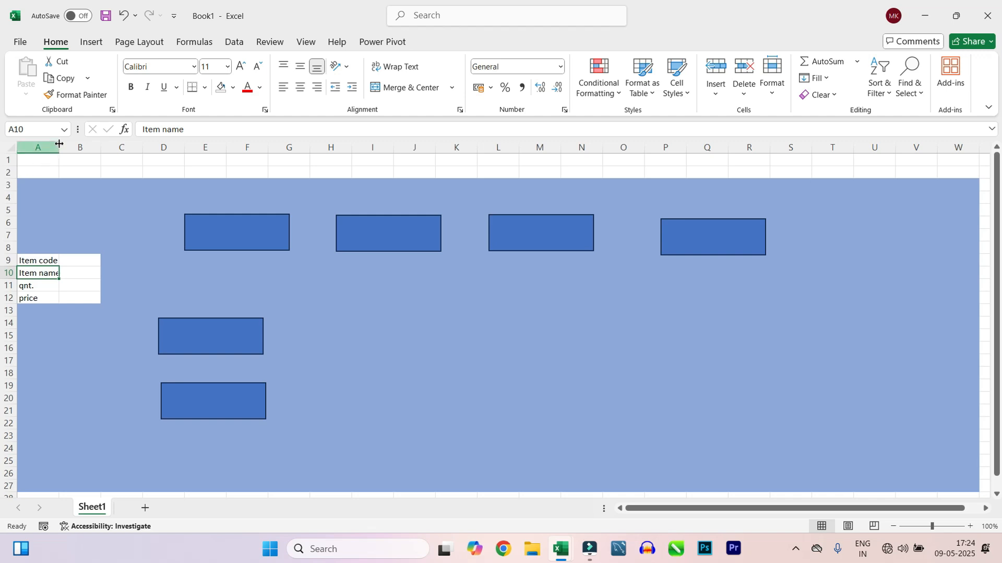
drag(59, 147, 51, 146)
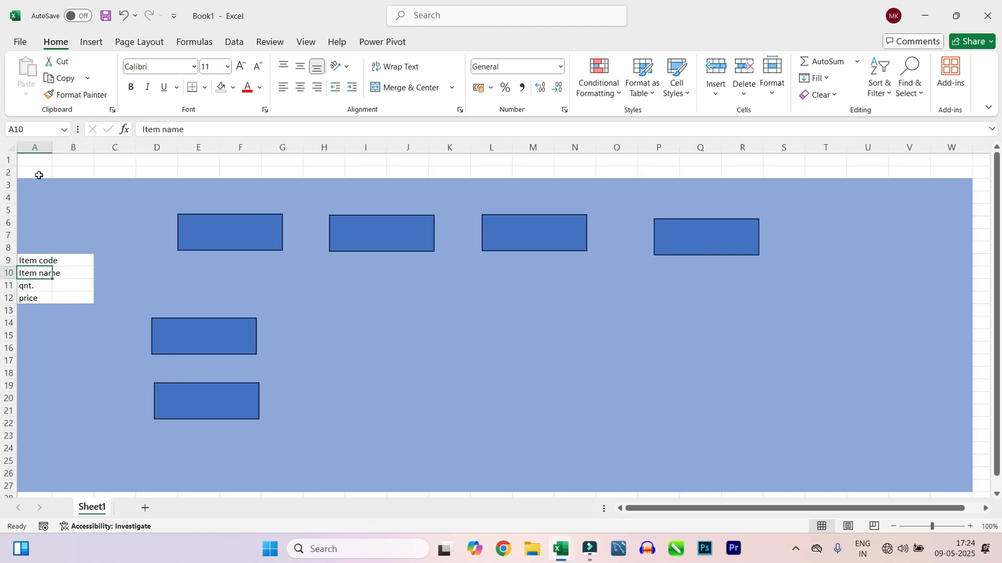
key(alt)
key(h)
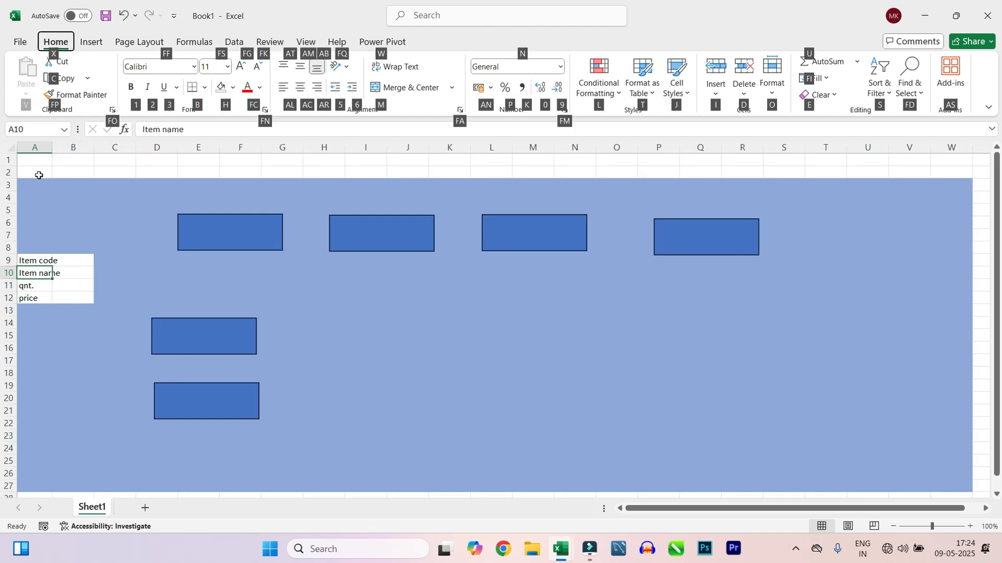
key(o)
key(i)
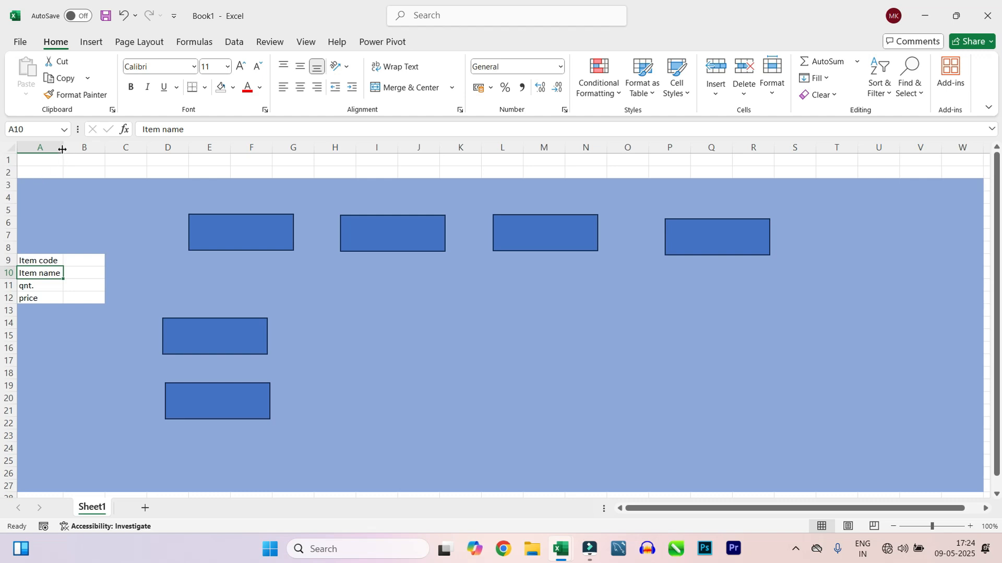
mouse_move(62, 150)
mouse_down()
mouse_move(41, 150)
mouse_move(78, 151)
mouse_move(65, 144)
mouse_up()
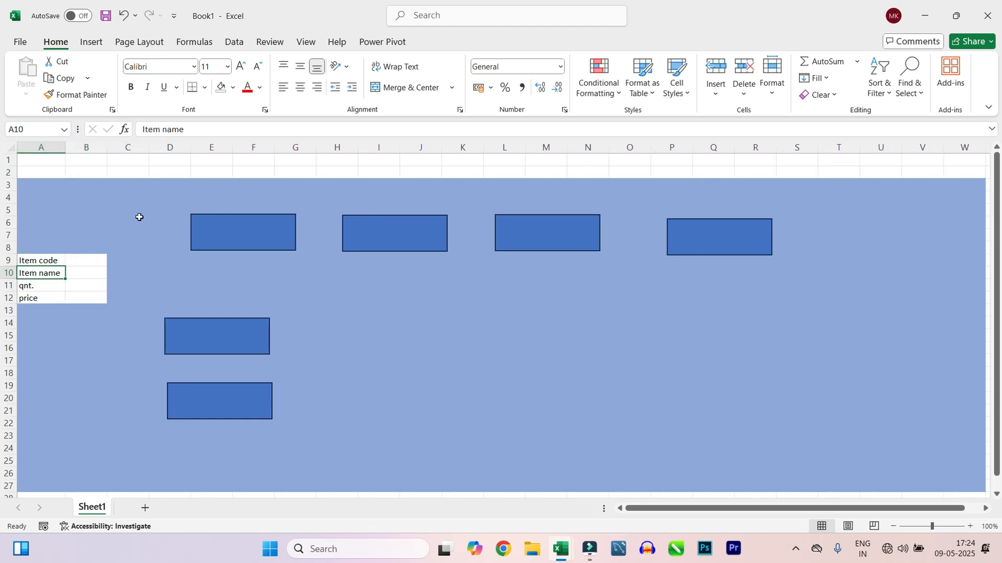
Step: Label the first upper rectangle Purchase and set its text size to 28
click(245, 227)
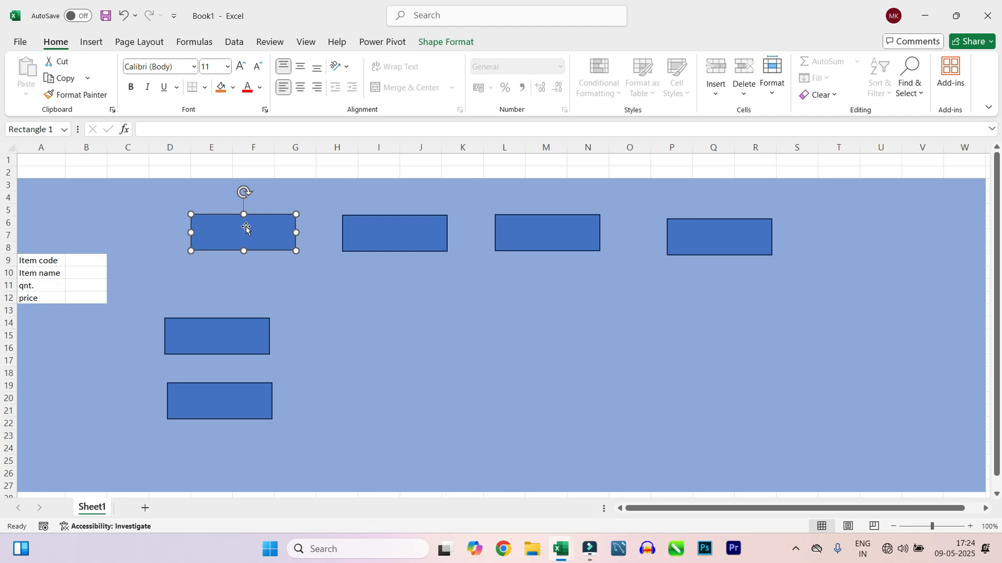
text(Purchase)
drag(232, 224, 195, 224)
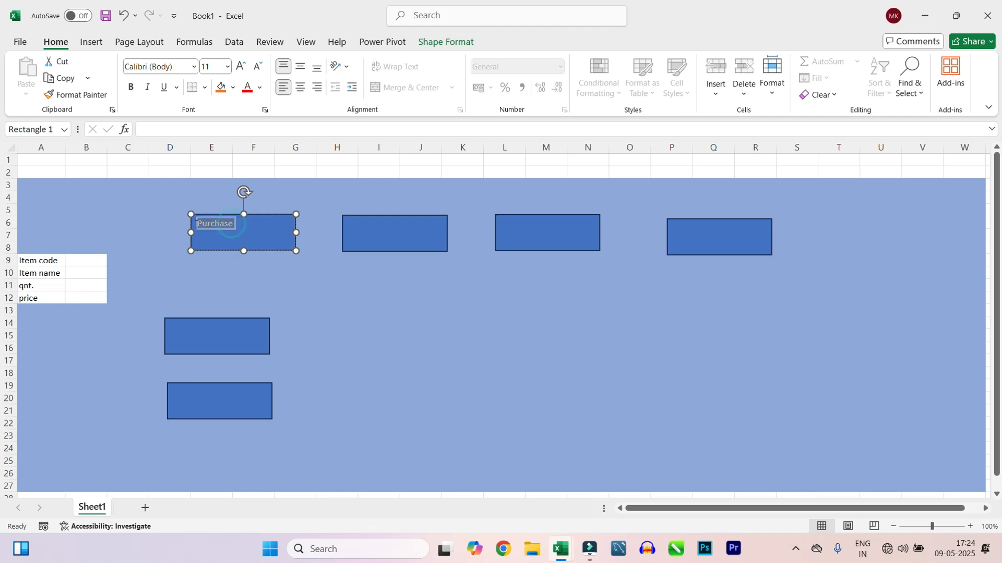
click(243, 66)
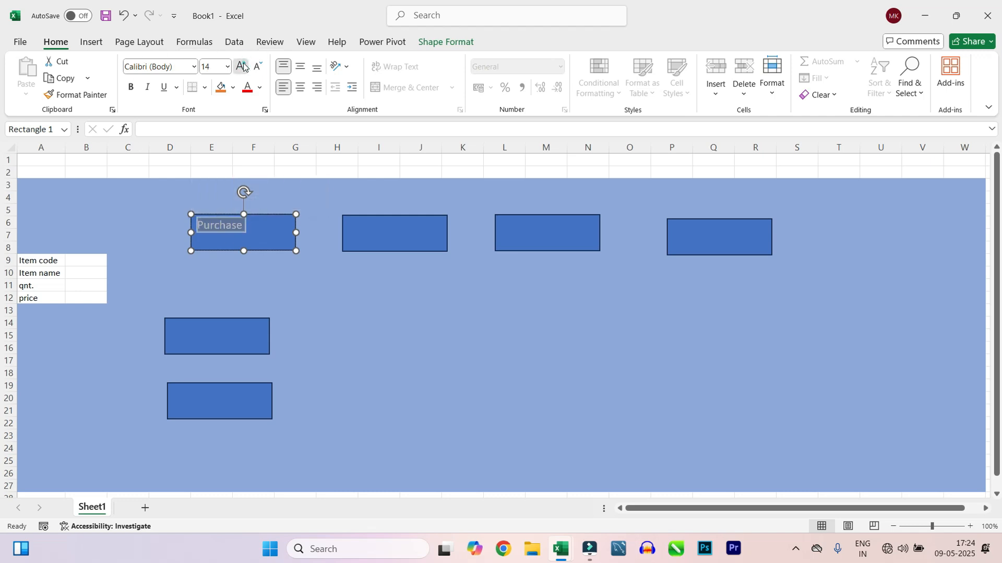
click(243, 66)
click(243, 65)
click(243, 66)
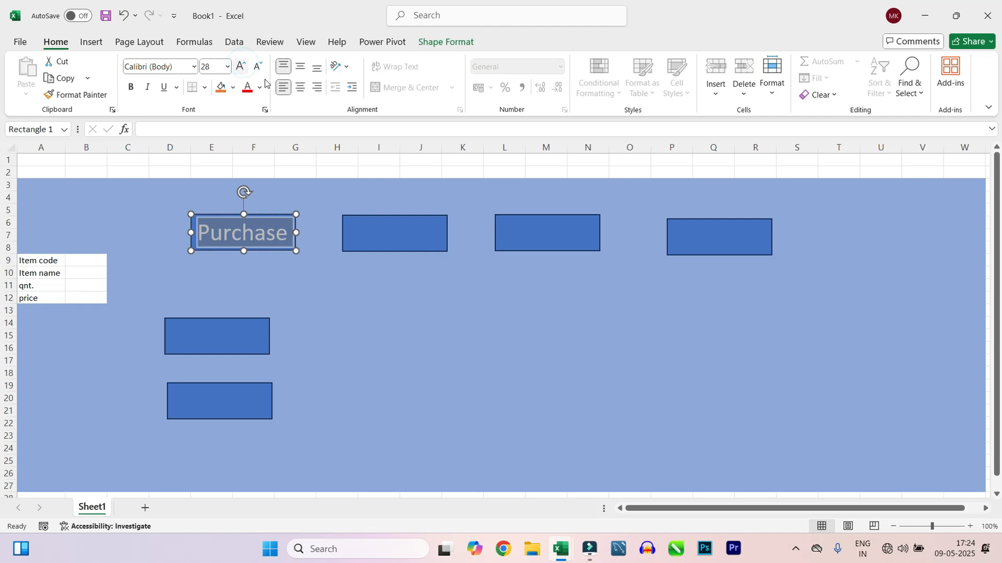
Step: Label the second upper rectangle sale, set its text size to 20 and centre it horizontally
click(390, 241)
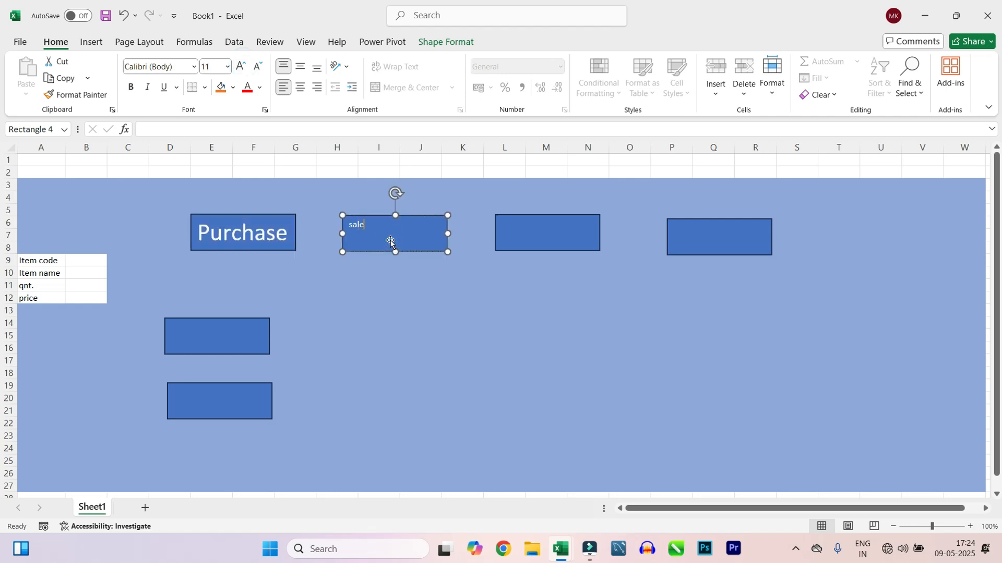
double_click(354, 226)
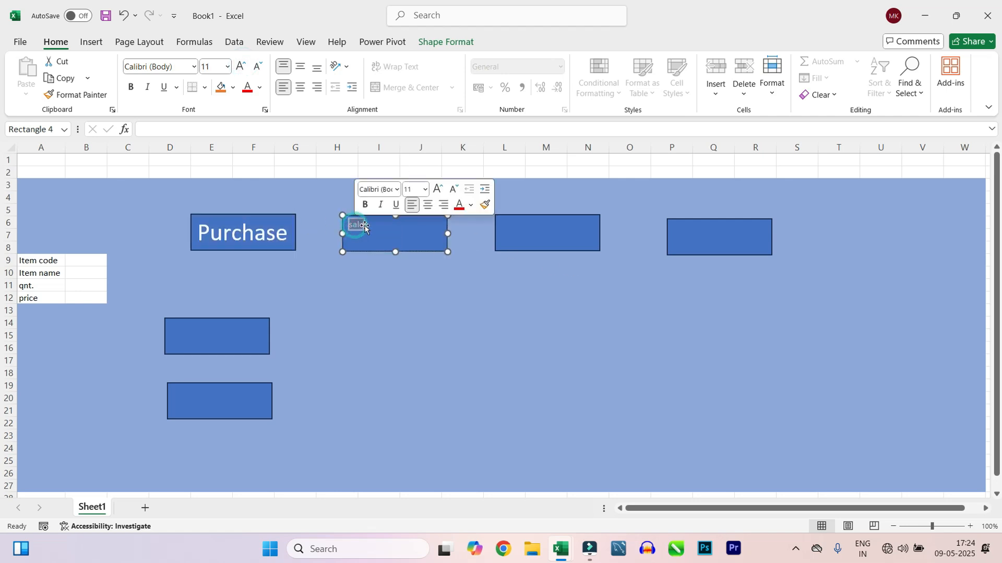
click(241, 65)
click(241, 66)
click(240, 65)
click(241, 65)
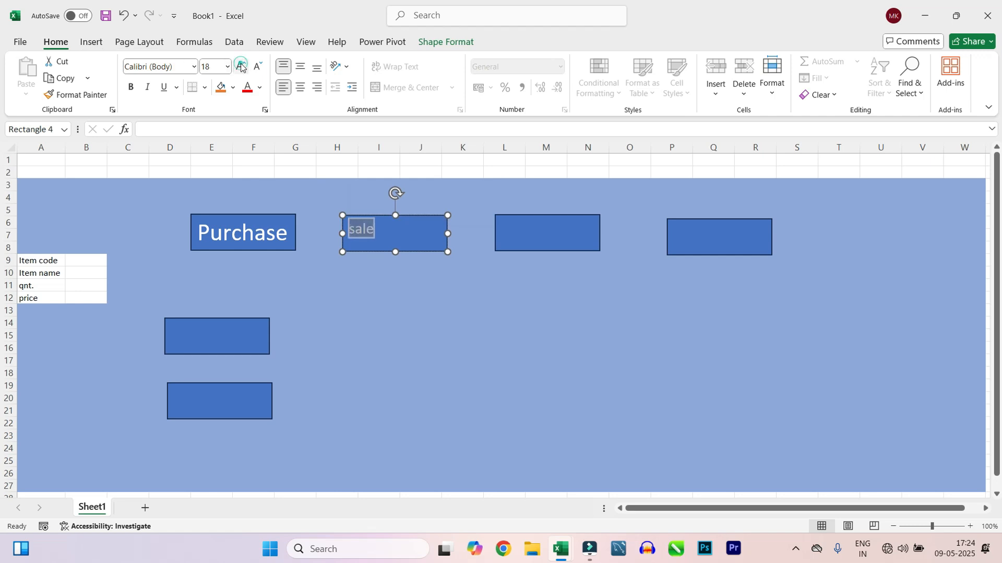
click(241, 65)
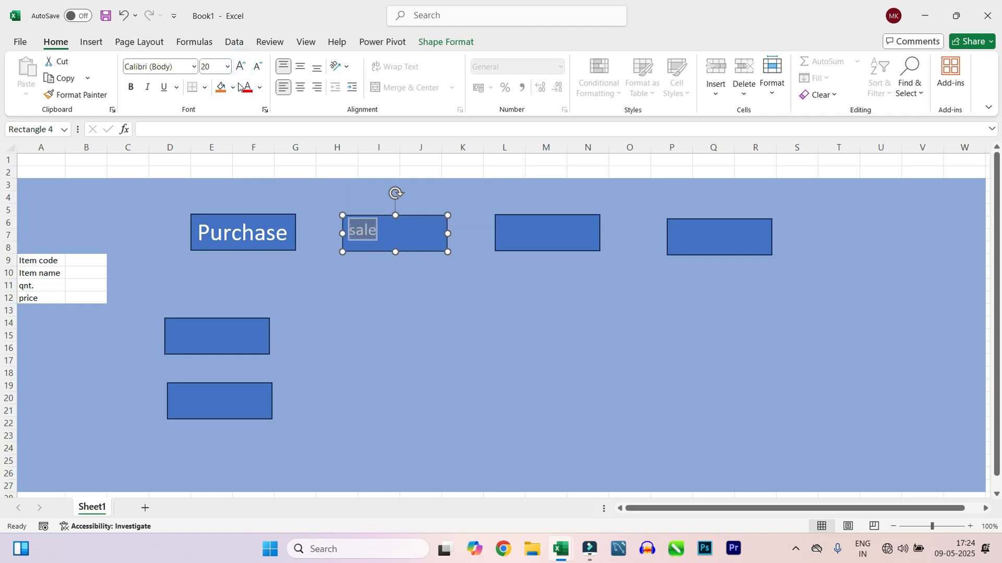
click(300, 87)
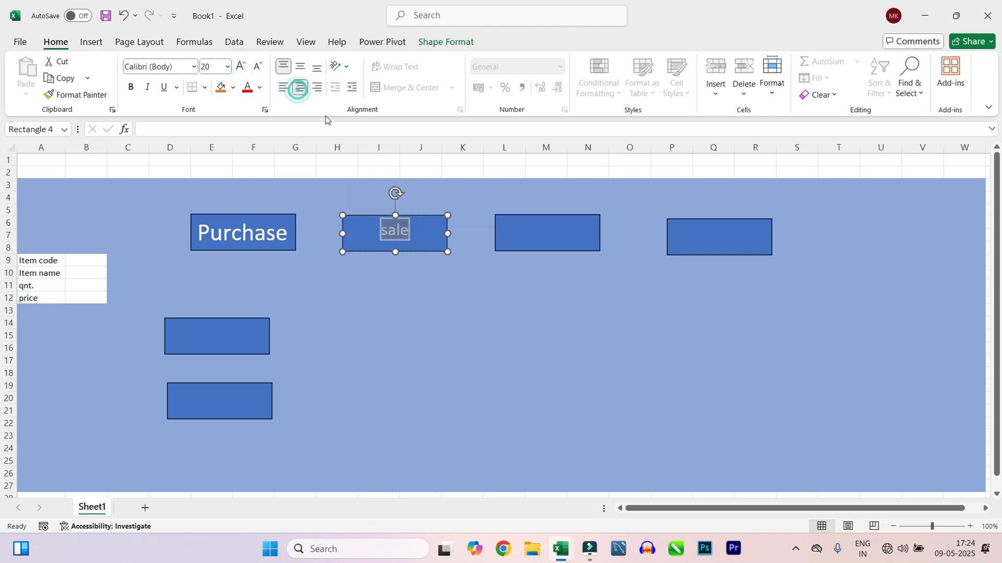
Step: Enlarge the sale rectangle's text to roughly match the Purchase label
click(552, 238)
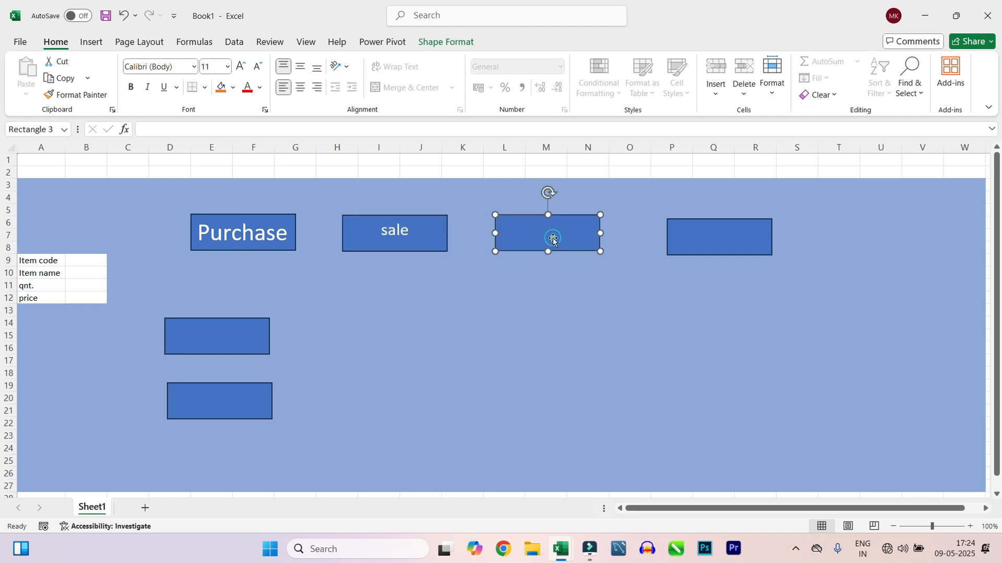
double_click(388, 230)
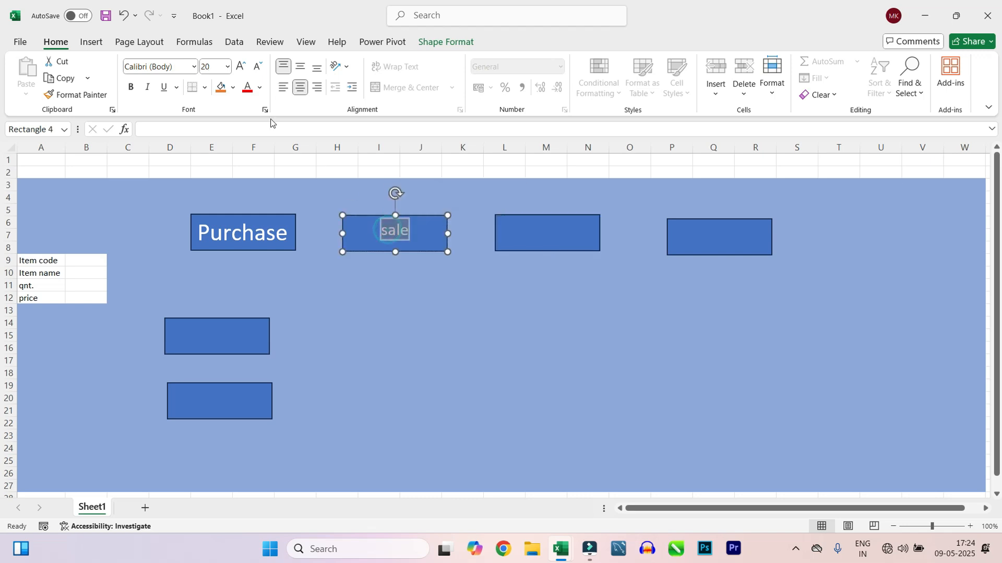
click(239, 66)
click(239, 67)
Step: Label the third upper rectangle Stock, set its text size to 24 and centre it horizontally
click(537, 233)
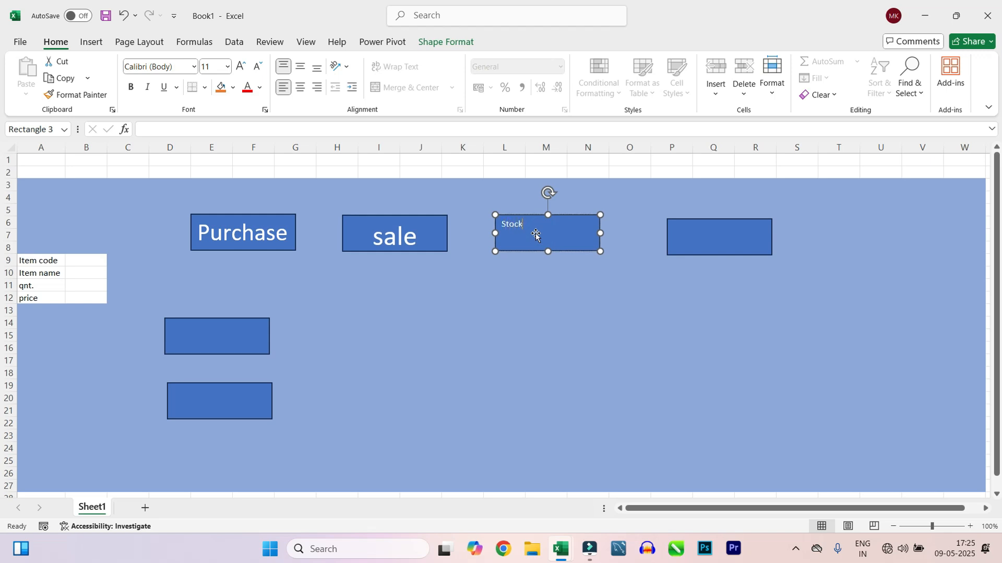
double_click(514, 225)
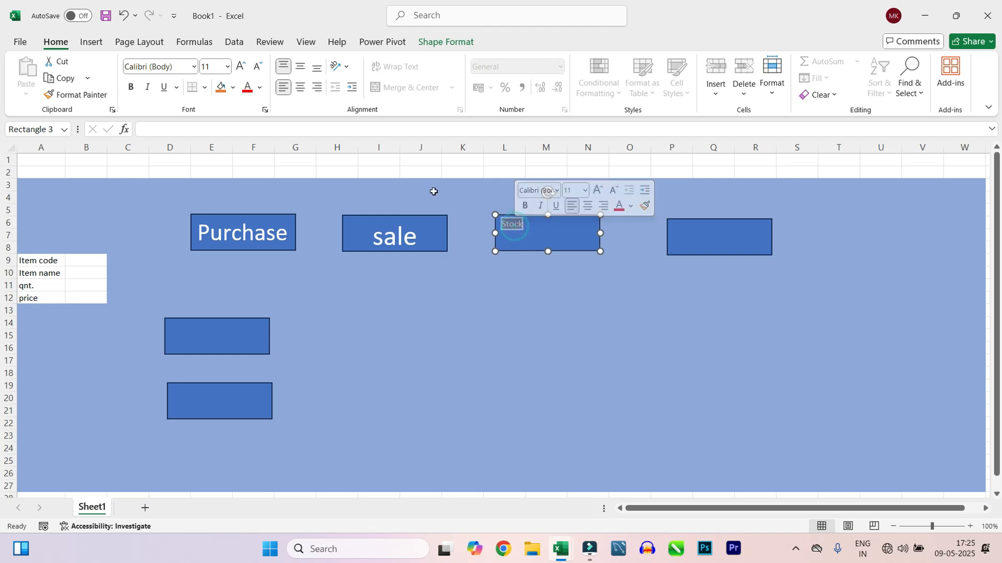
click(240, 66)
click(240, 66)
click(239, 66)
click(240, 66)
click(239, 65)
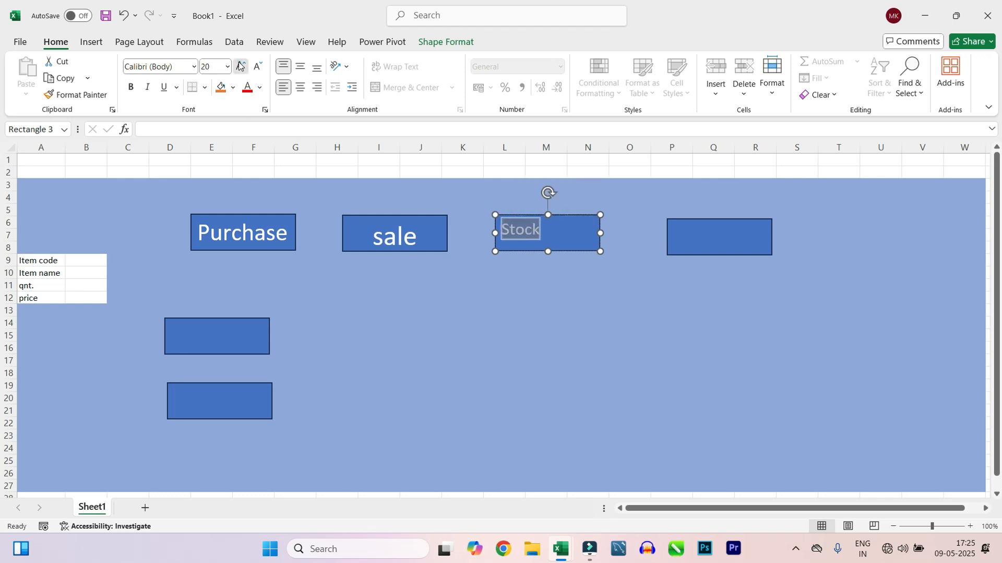
click(240, 66)
click(296, 87)
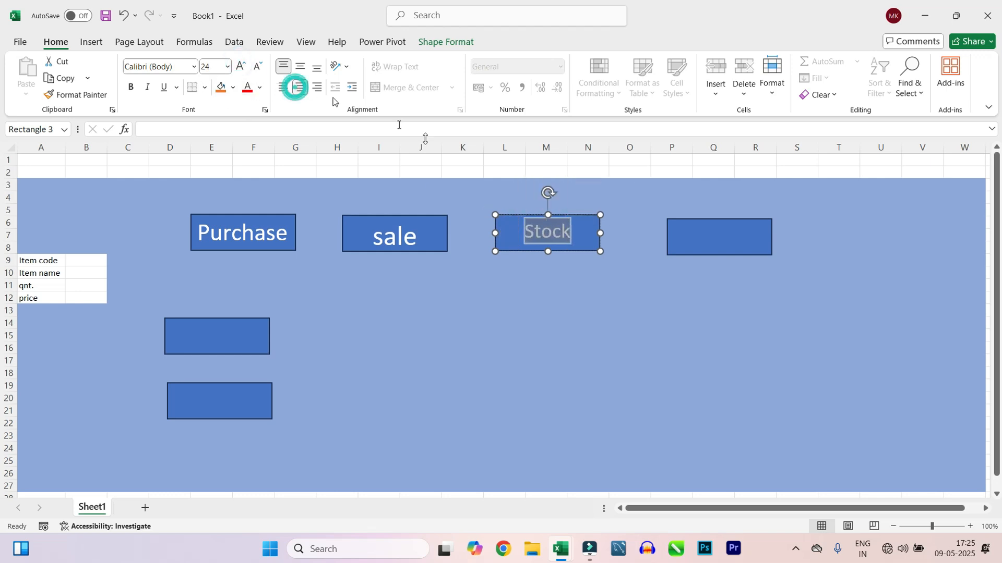
Step: Label the fourth upper rectangle Profit & Loss and set its text size to 20
click(685, 236)
text(Profit & Loss)
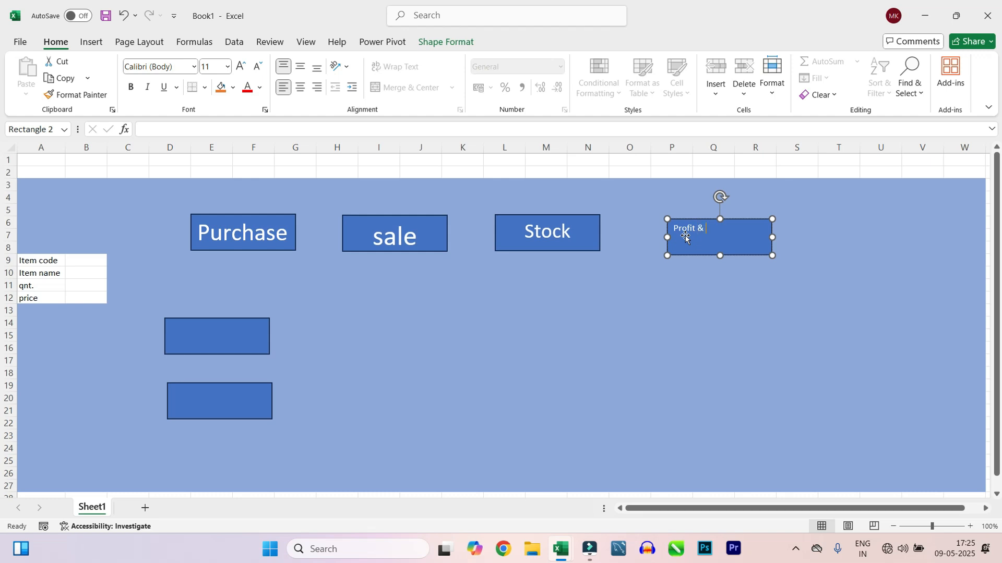
click(721, 230)
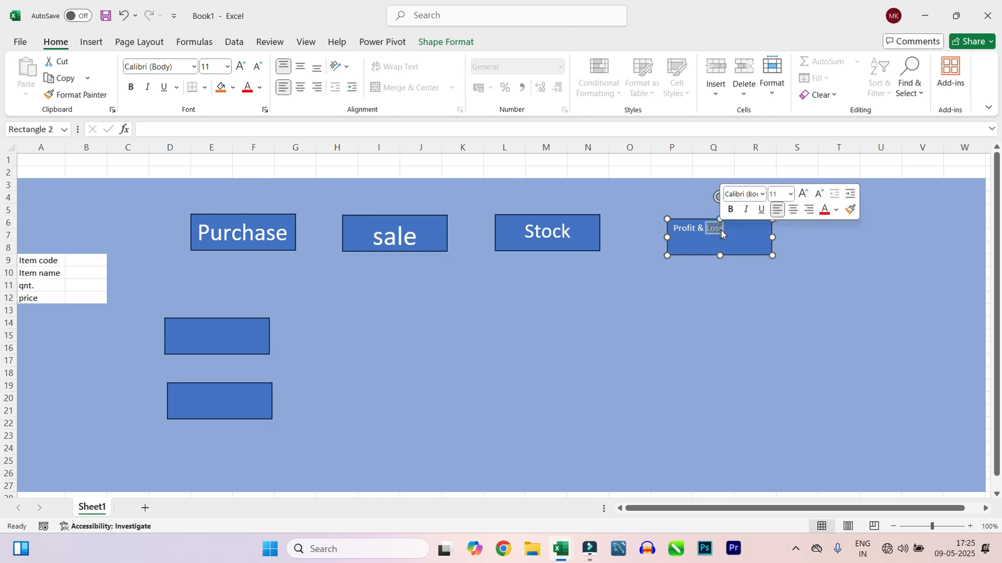
drag(721, 230, 663, 227)
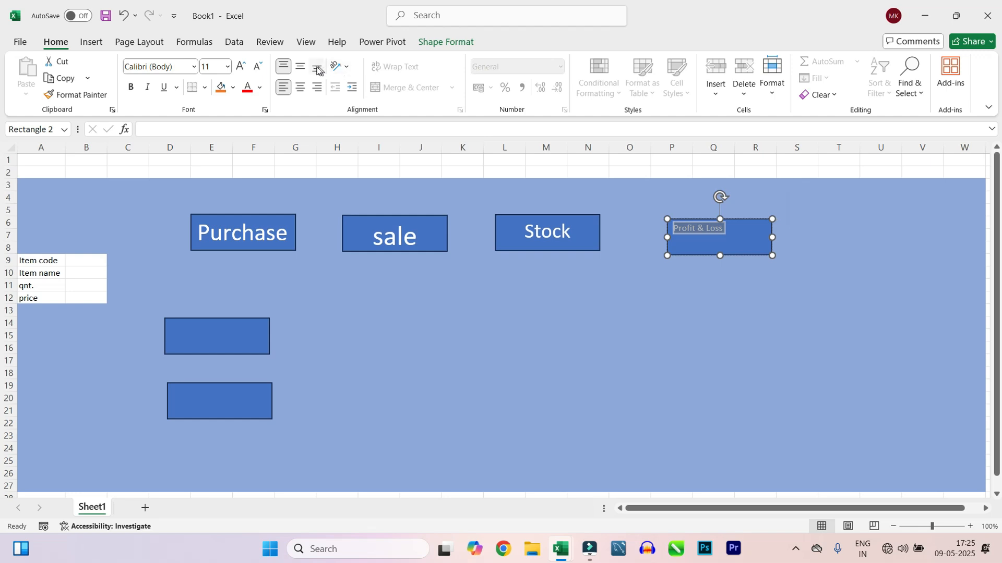
click(239, 66)
click(239, 66)
click(240, 66)
click(239, 67)
click(239, 67)
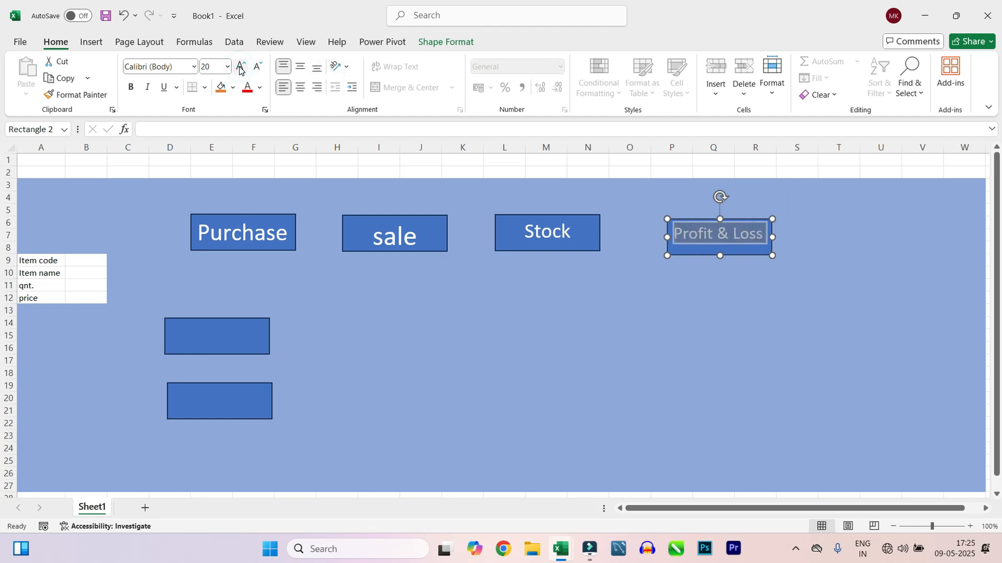
click(455, 408)
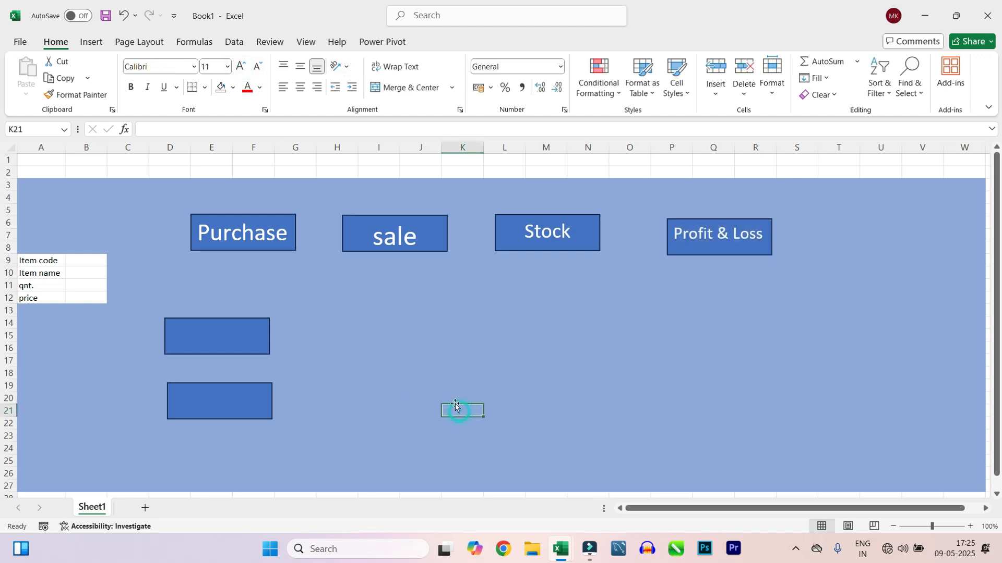
Step: Centre the sale rectangle's text vertically
double_click(412, 240)
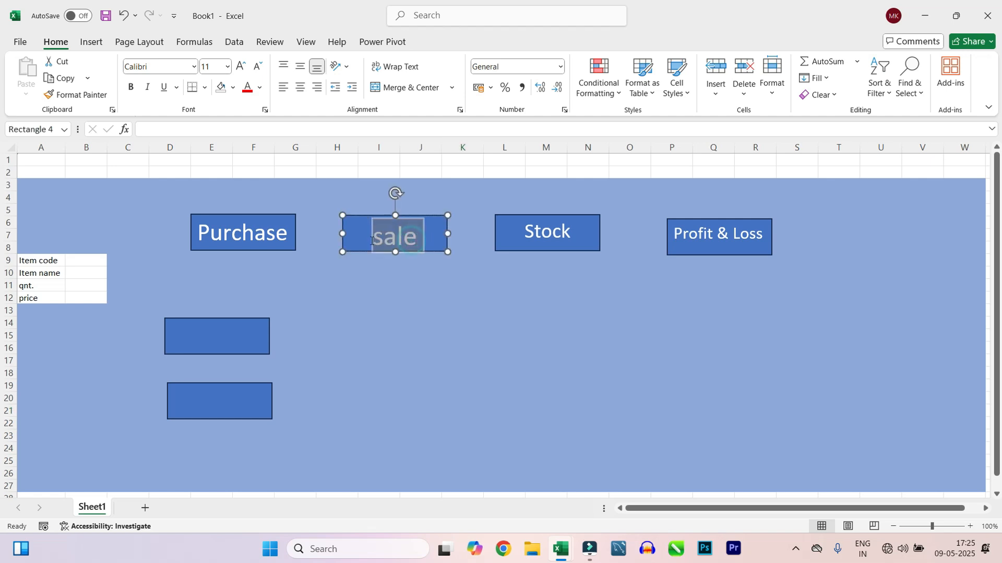
click(300, 67)
click(457, 384)
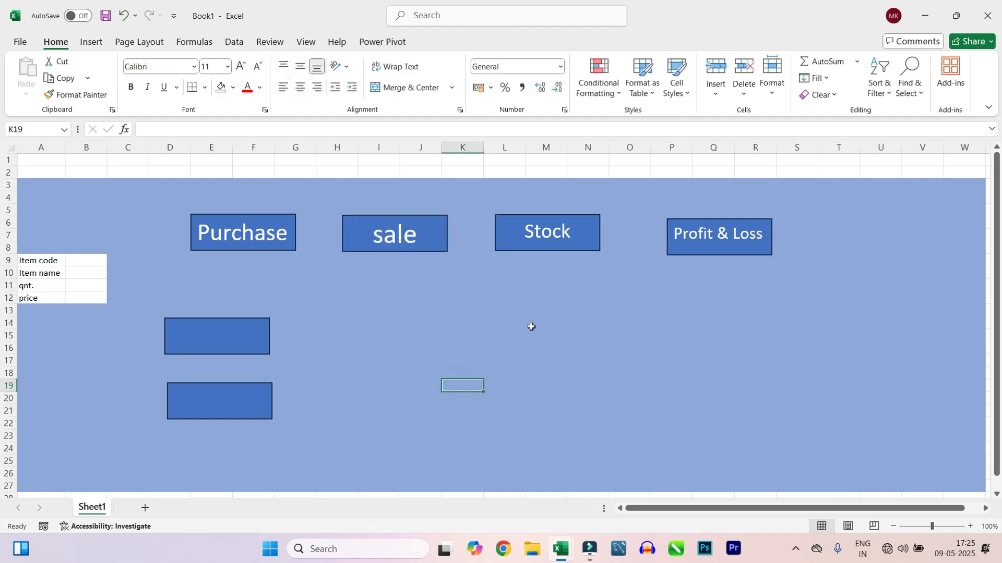
Step: Shift the four upper rectangles slightly so they are spaced and aligned more evenly in one row
click(622, 294)
click(586, 241)
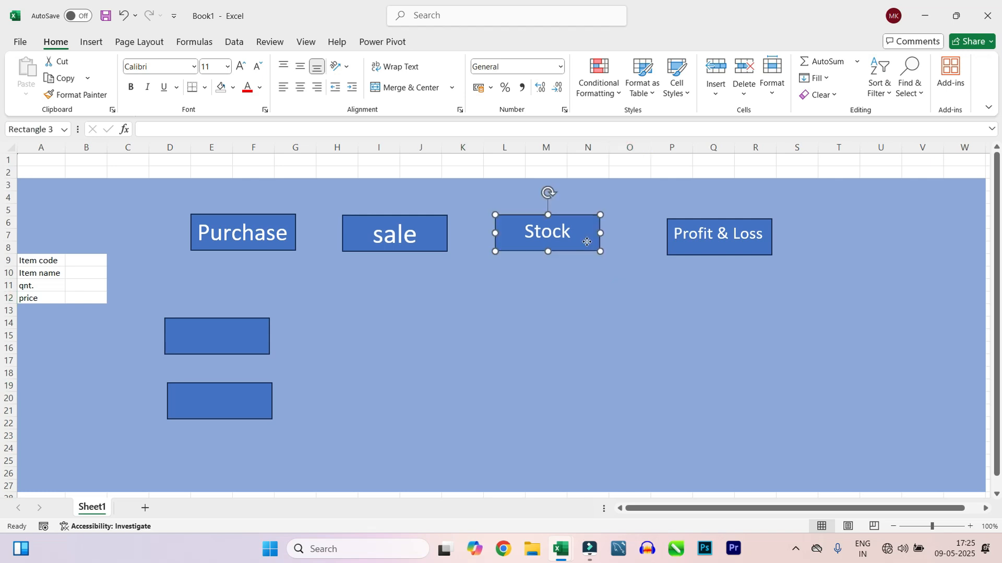
drag(587, 241, 595, 242)
drag(702, 241, 709, 240)
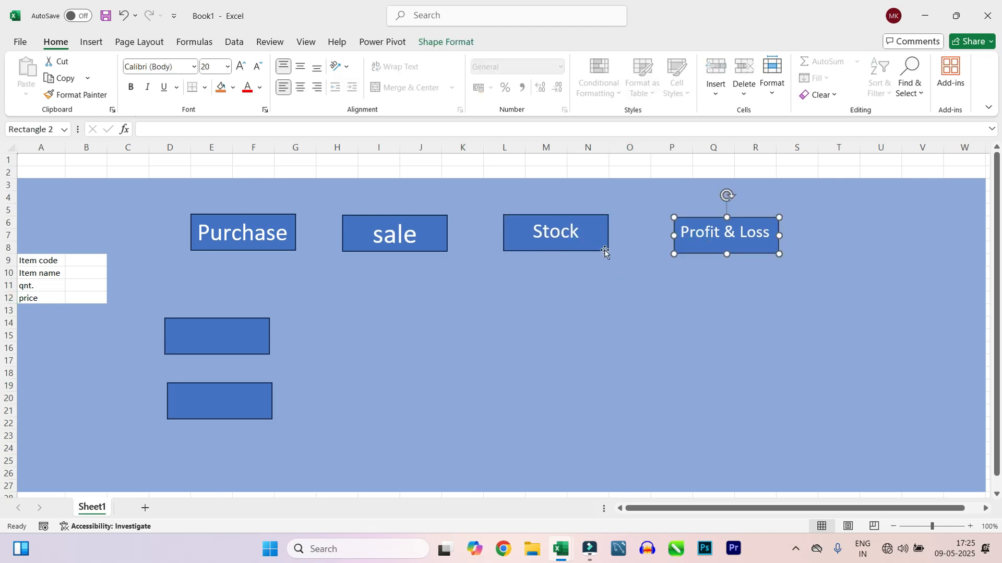
drag(539, 250, 554, 254)
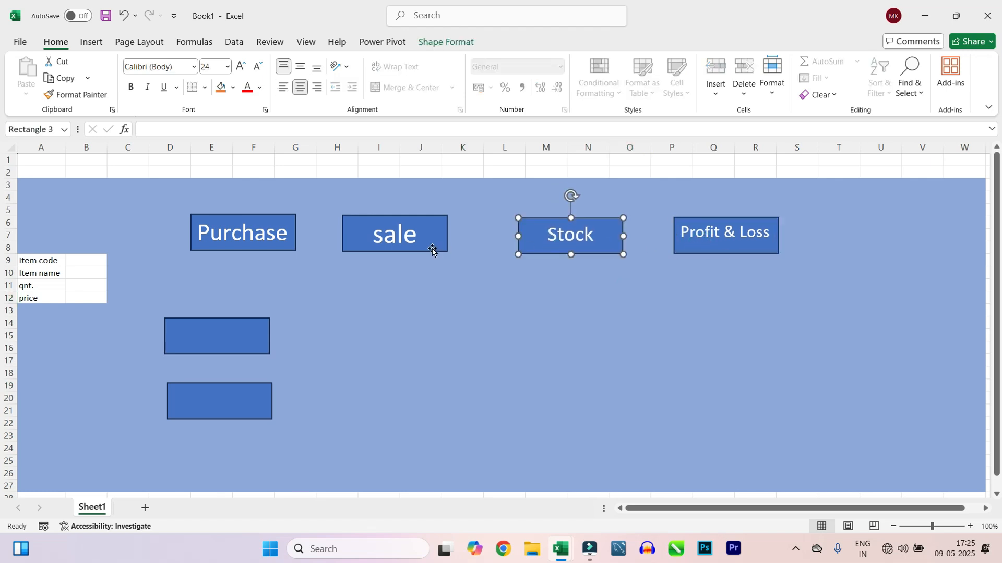
drag(433, 249, 445, 250)
double_click(286, 232)
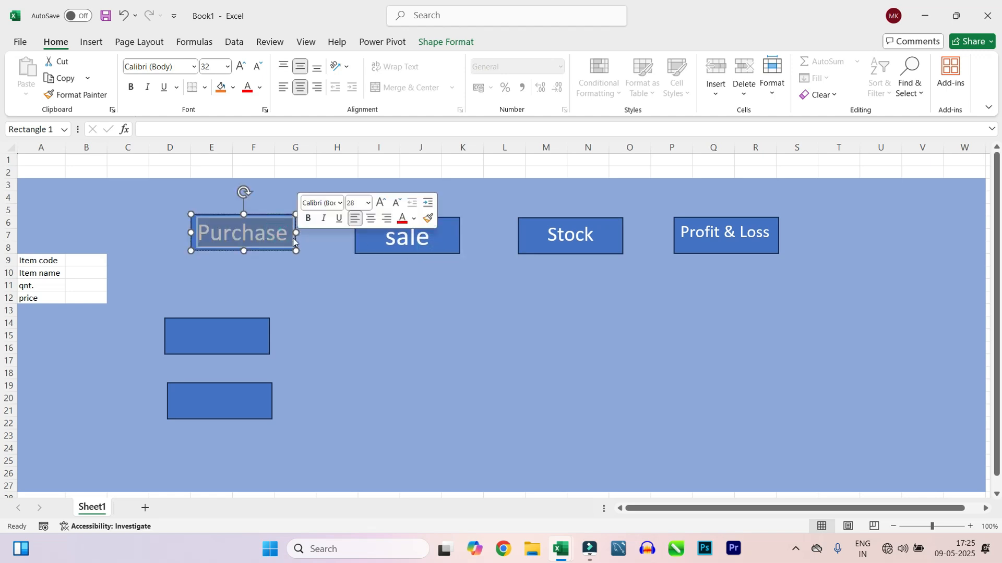
click(305, 273)
click(262, 235)
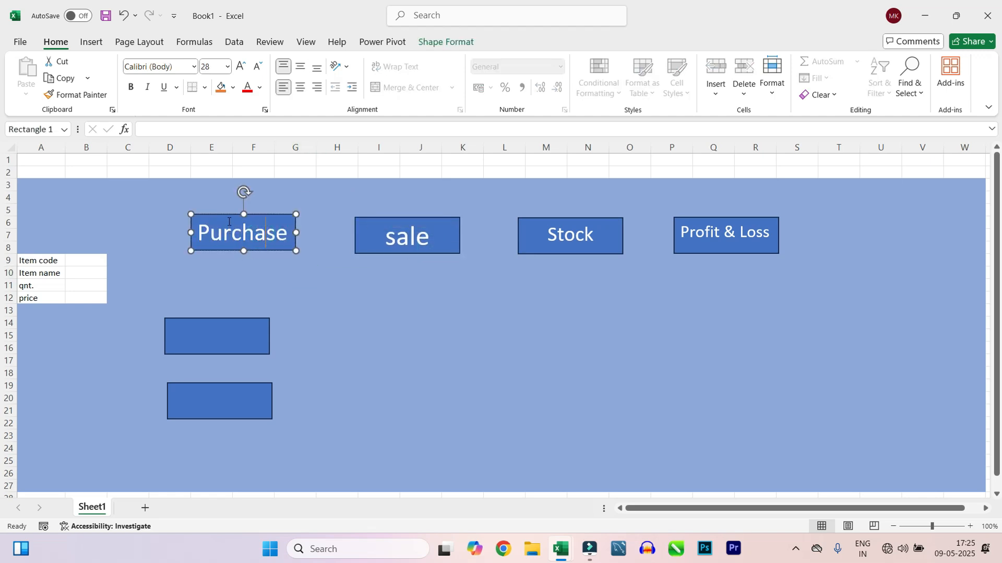
drag(238, 250, 247, 254)
click(386, 360)
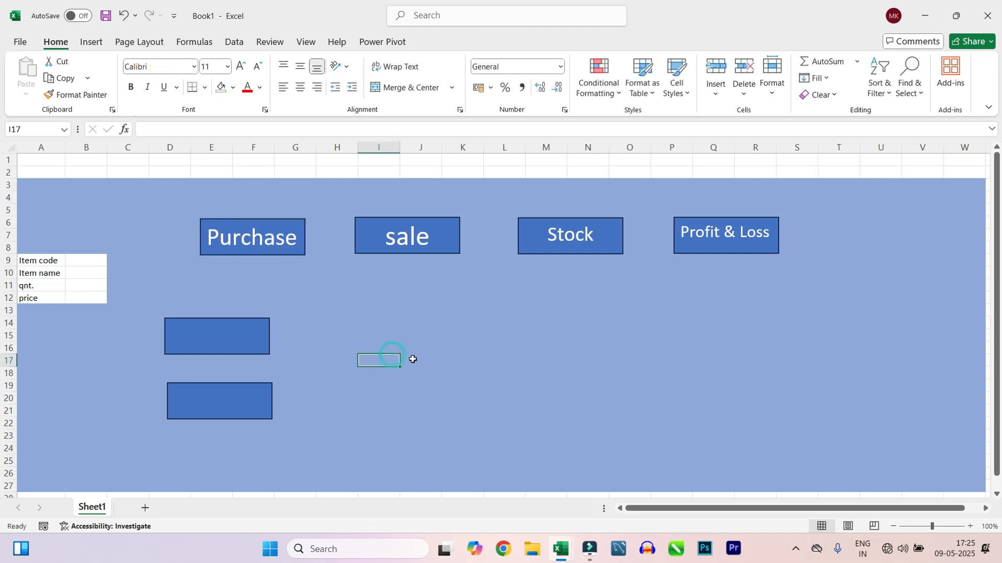
Step: Delete the two empty rectangles in the lower part of the sheet
click(212, 335)
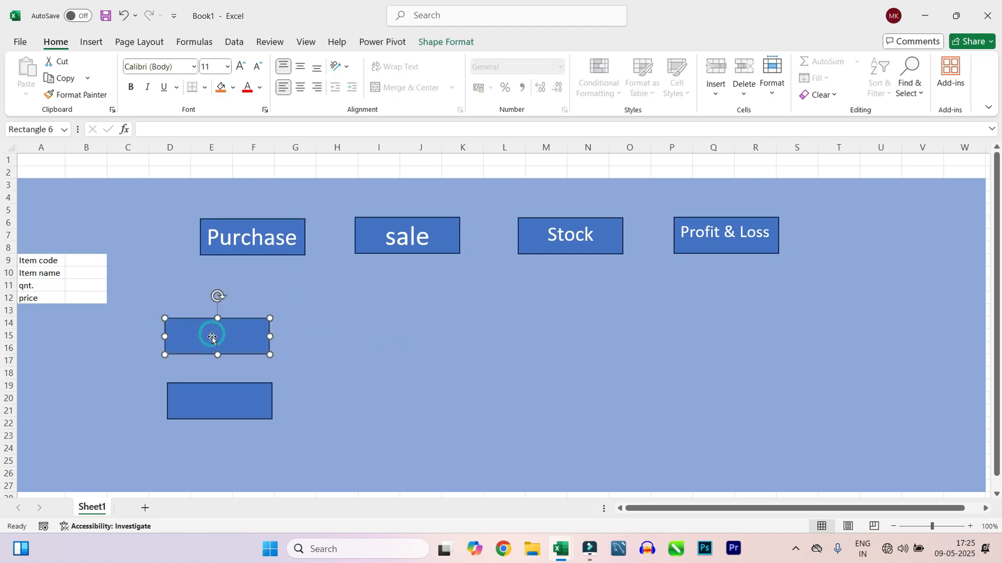
key(Delete)
click(225, 401)
key(Delete)
Step: Nudge the Purchase rectangle, duplicate it and place the copy below, around rows 16 to 18
click(222, 224)
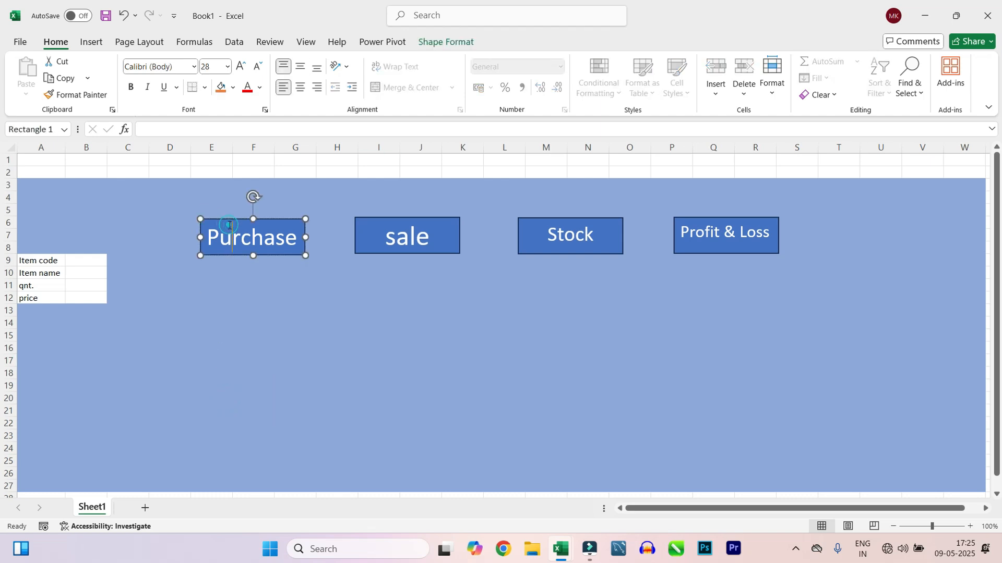
click(241, 295)
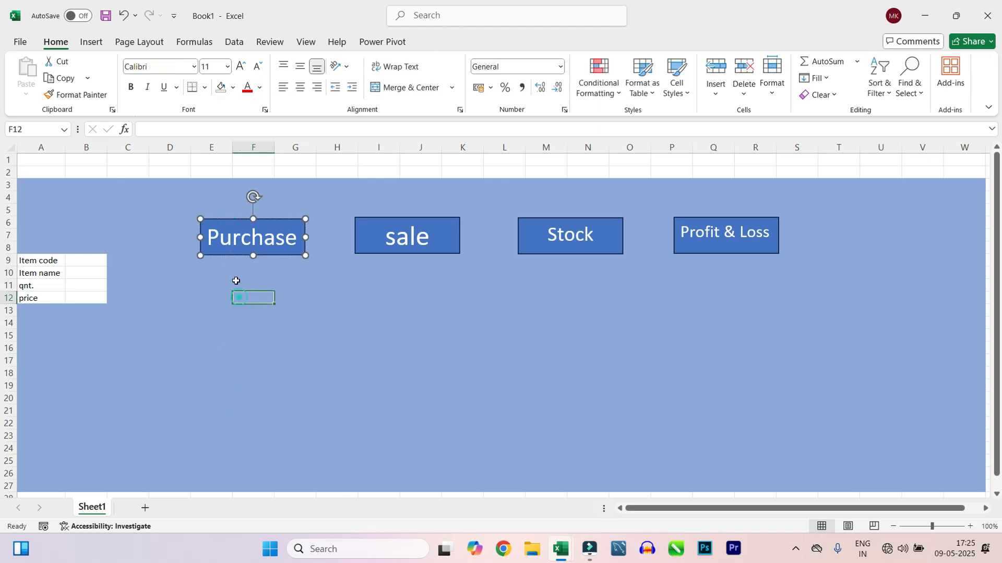
click(224, 223)
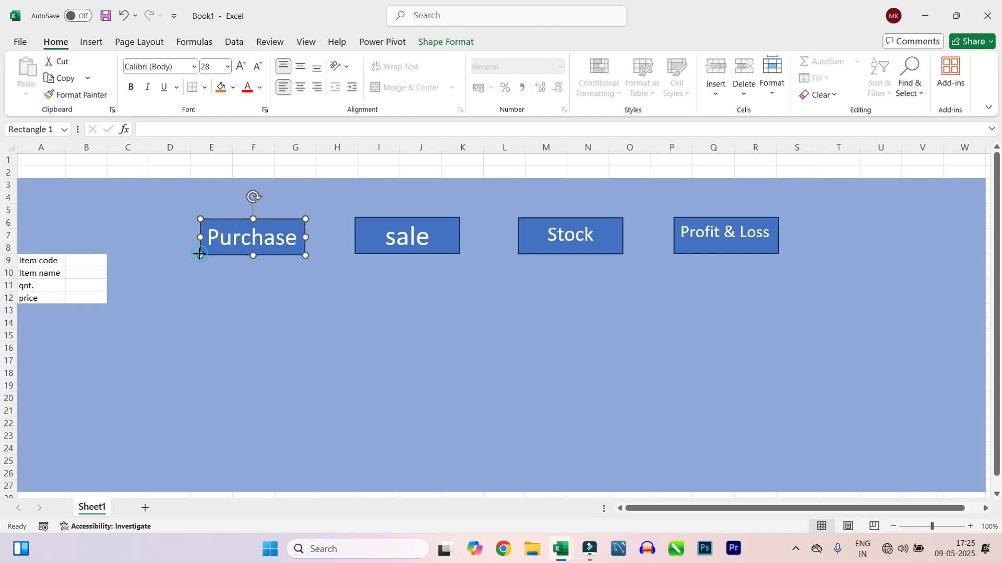
key(Escape)
drag(202, 253, 206, 257)
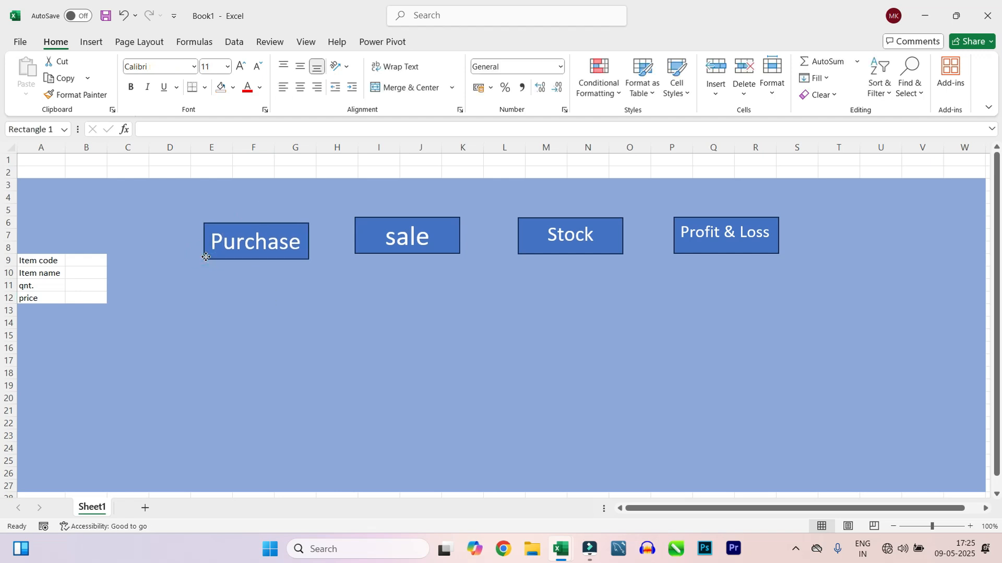
click(205, 257)
key(ctrl+d)
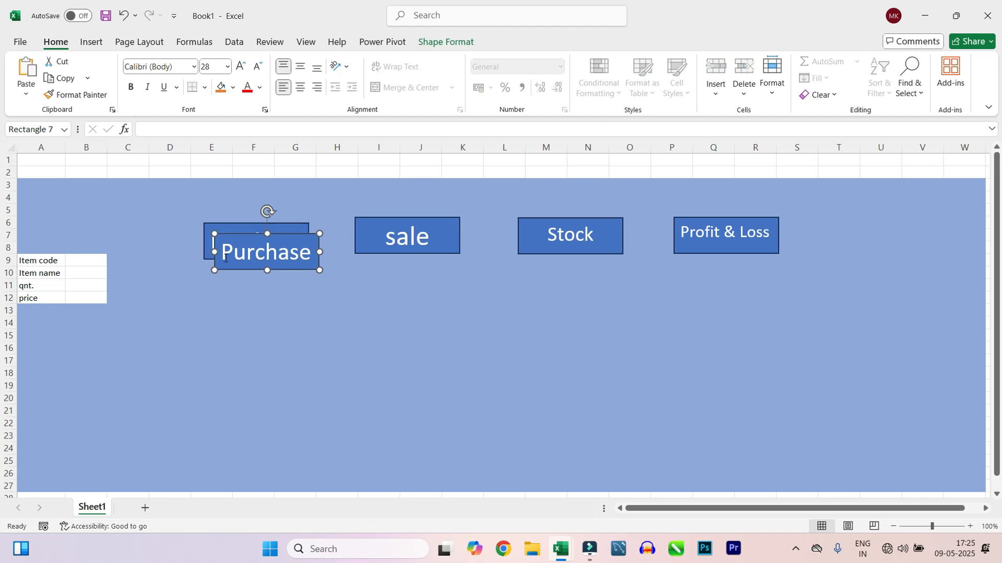
drag(218, 268, 182, 376)
Step: Duplicate the sale rectangle and place the copy directly beneath the lower Purchase rectangle
click(370, 231)
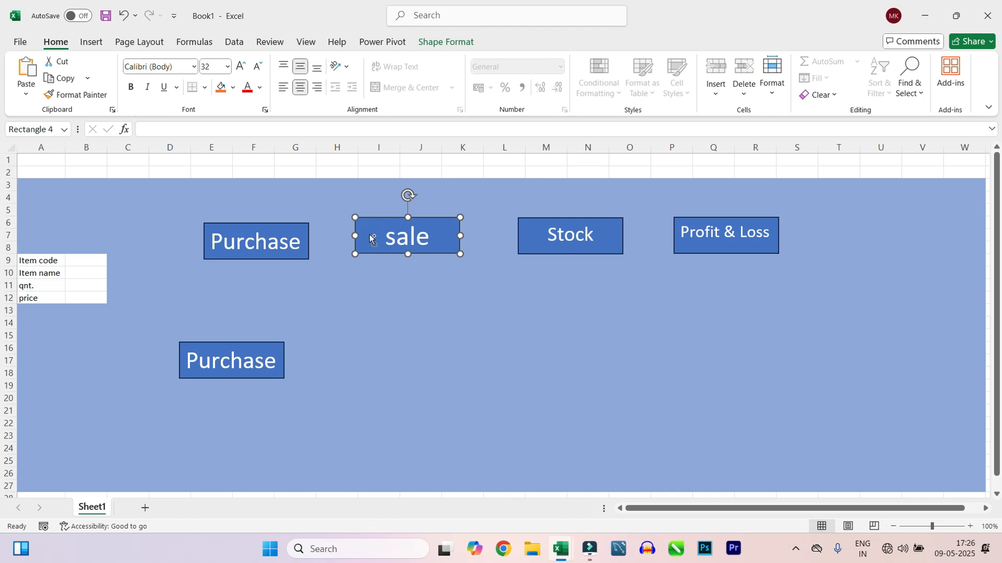
key(ctrl+d)
drag(369, 265, 187, 437)
click(379, 386)
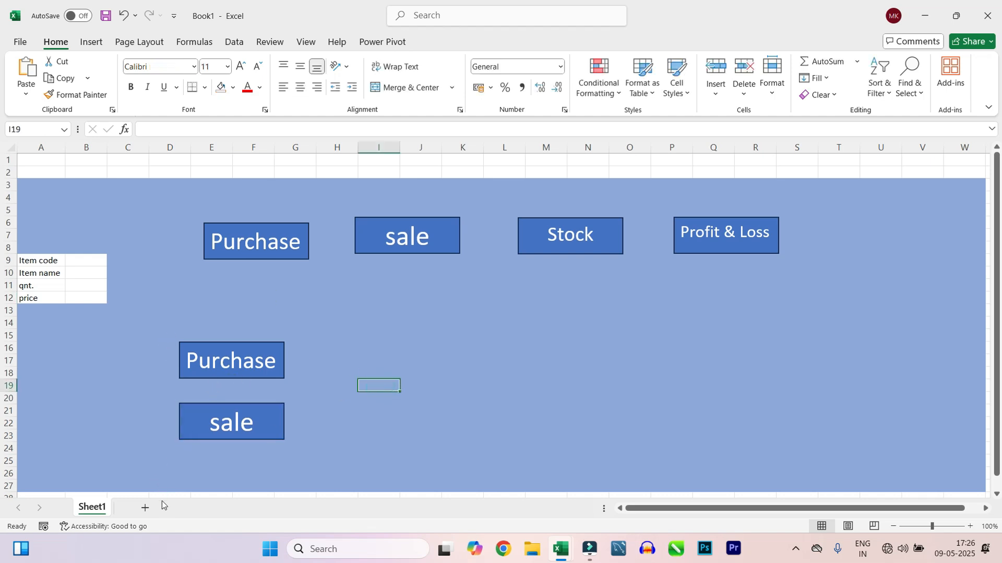
Step: Add four new blank worksheets to the workbook after Sheet1
click(150, 508)
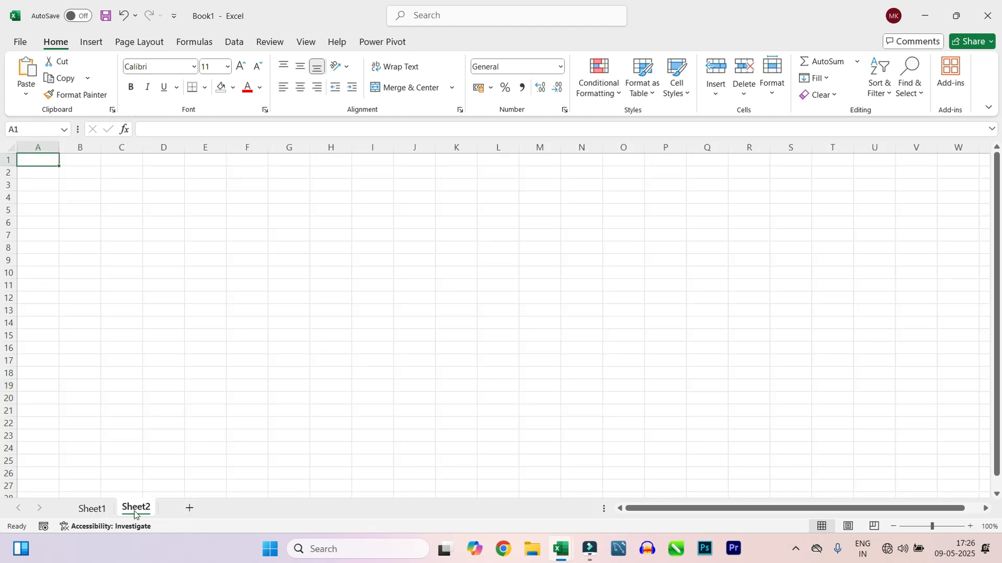
click(190, 508)
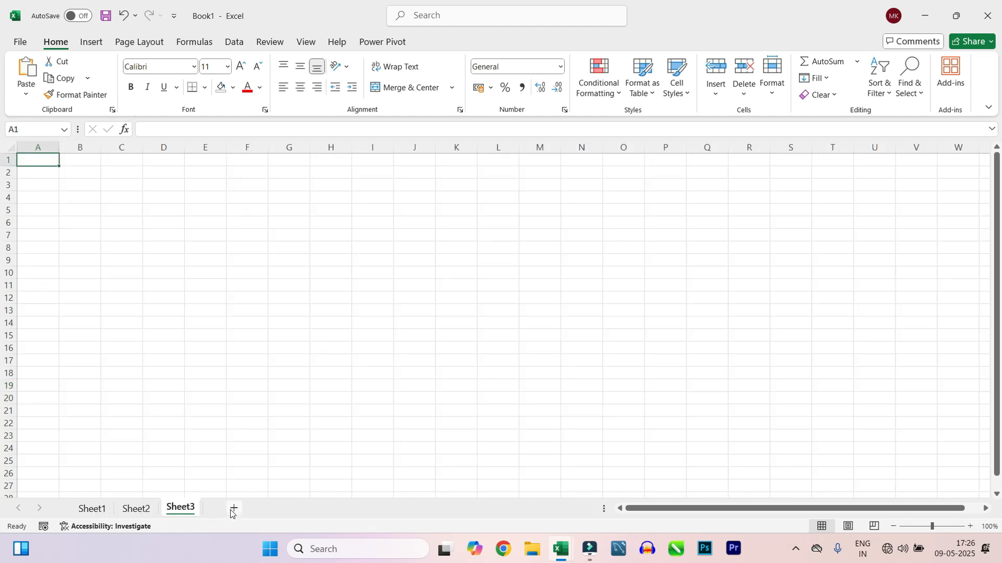
click(233, 509)
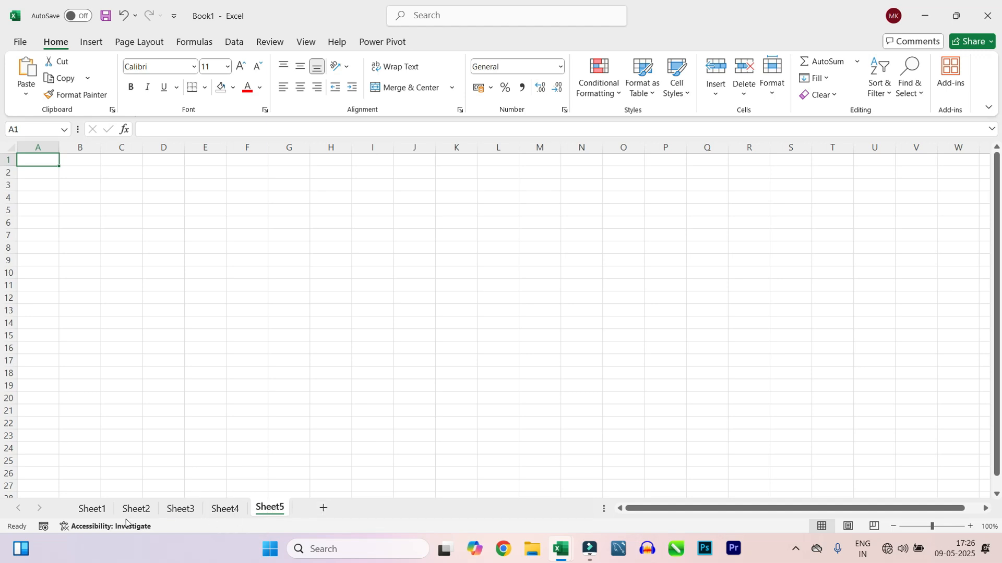
Step: Return to Sheet1 and rename it Home
click(92, 508)
click(128, 450)
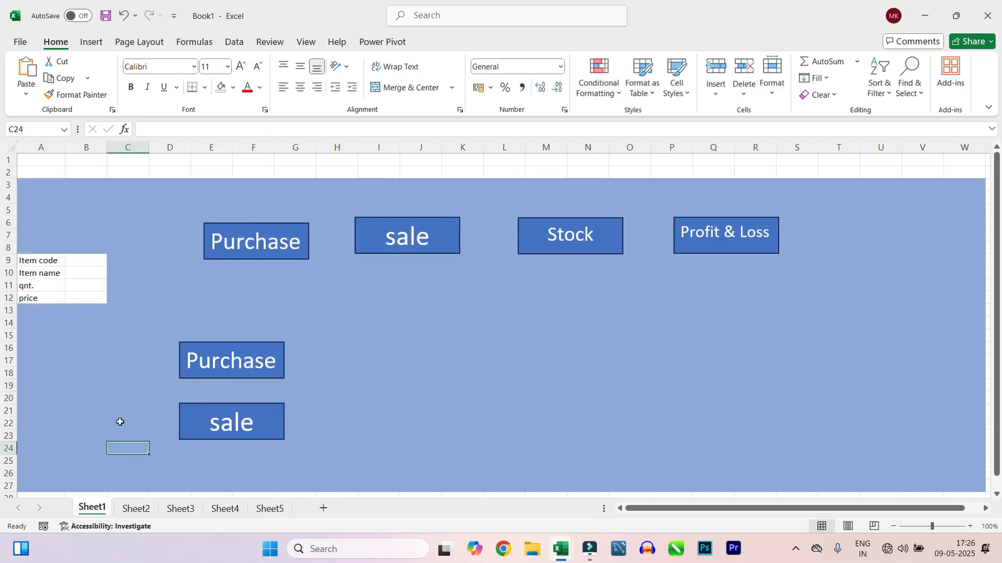
click(95, 410)
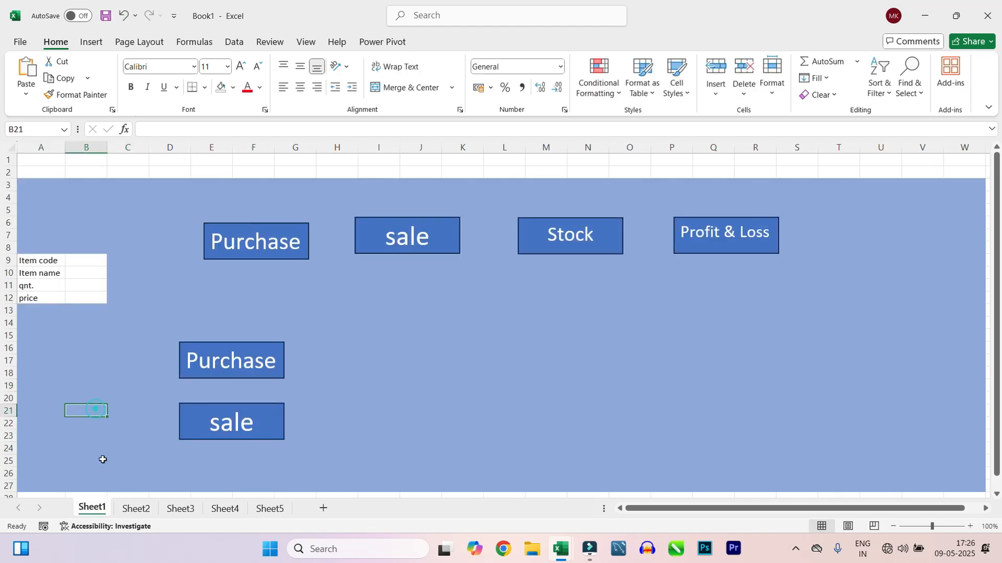
double_click(103, 508)
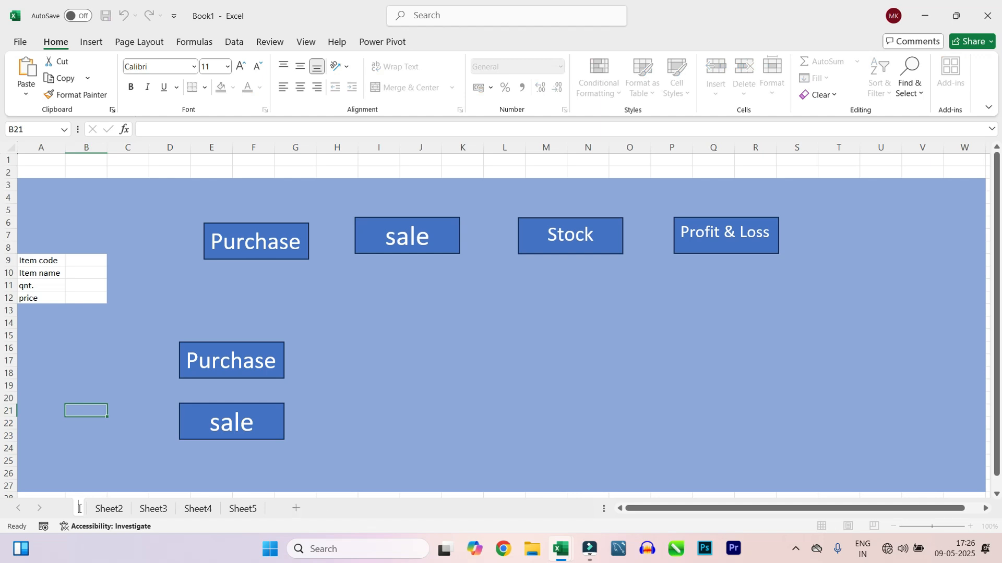
text(Home)
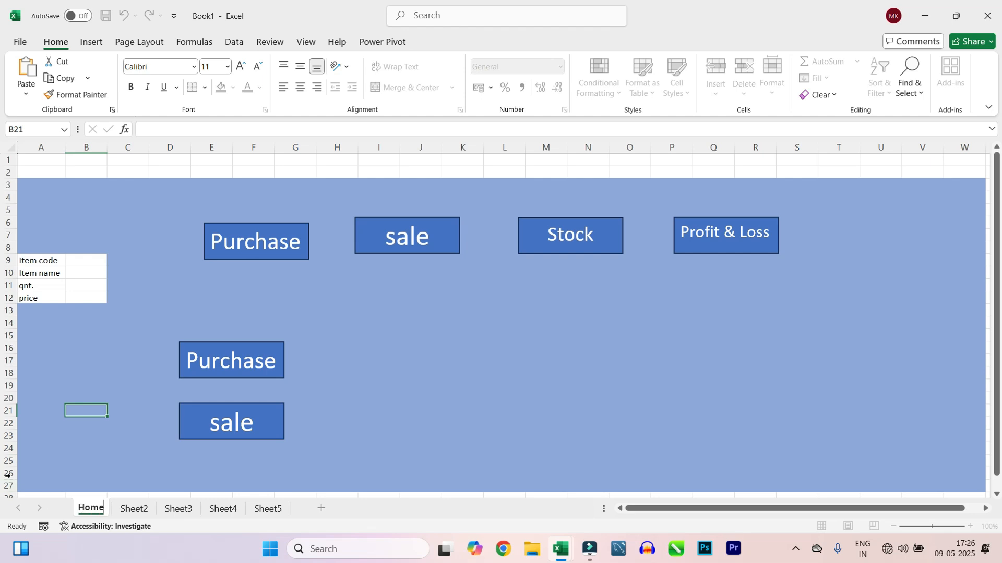
Step: Rename Sheet2 as Purchase
click(134, 507)
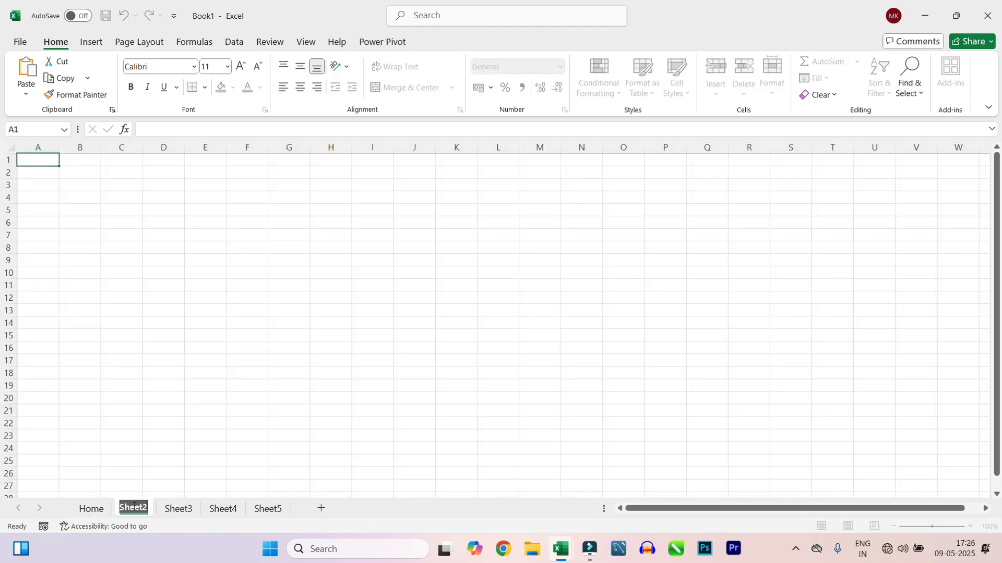
key(BackSpace)
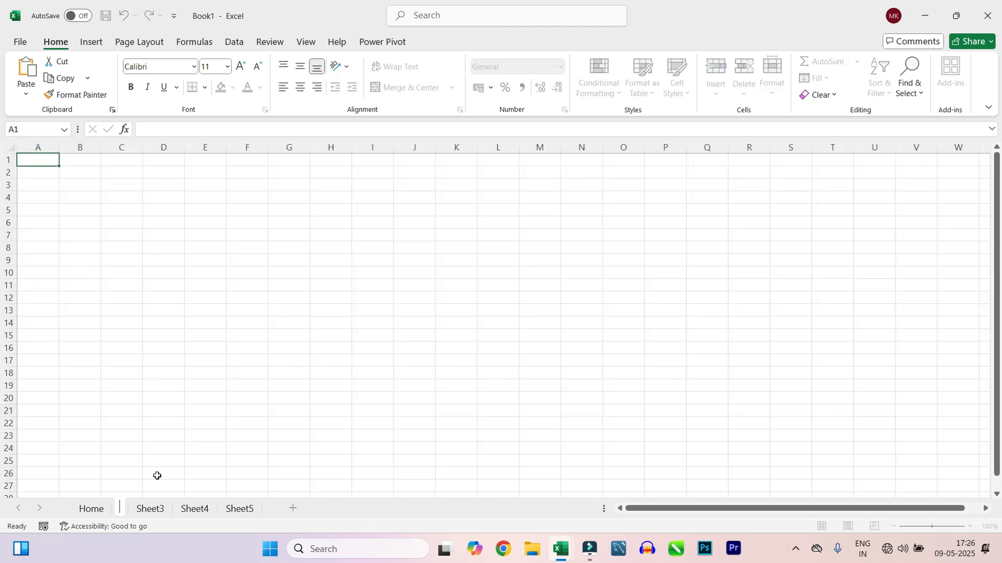
text(Purcha)
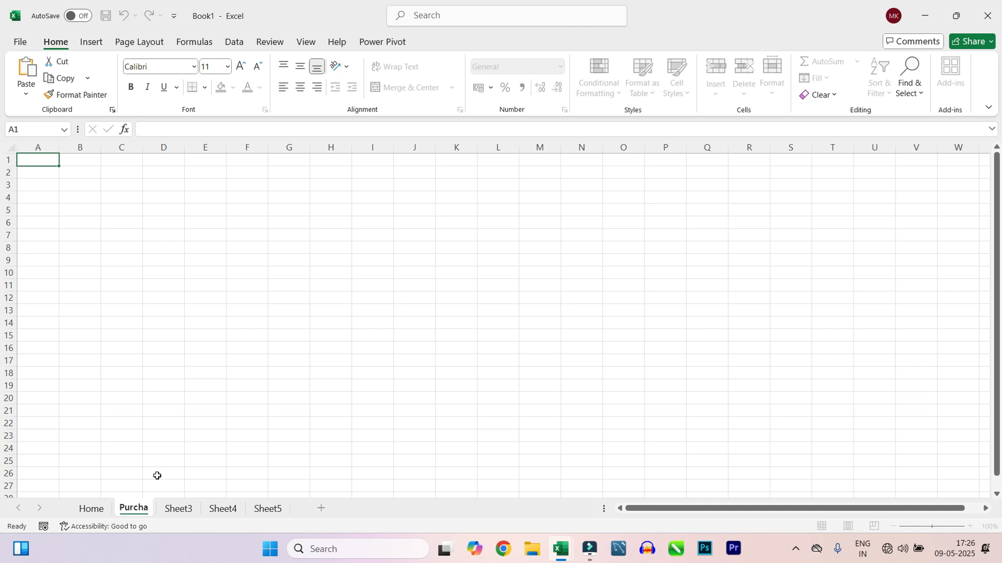
text(se)
Step: Rename Sheet3 as sale
click(183, 508)
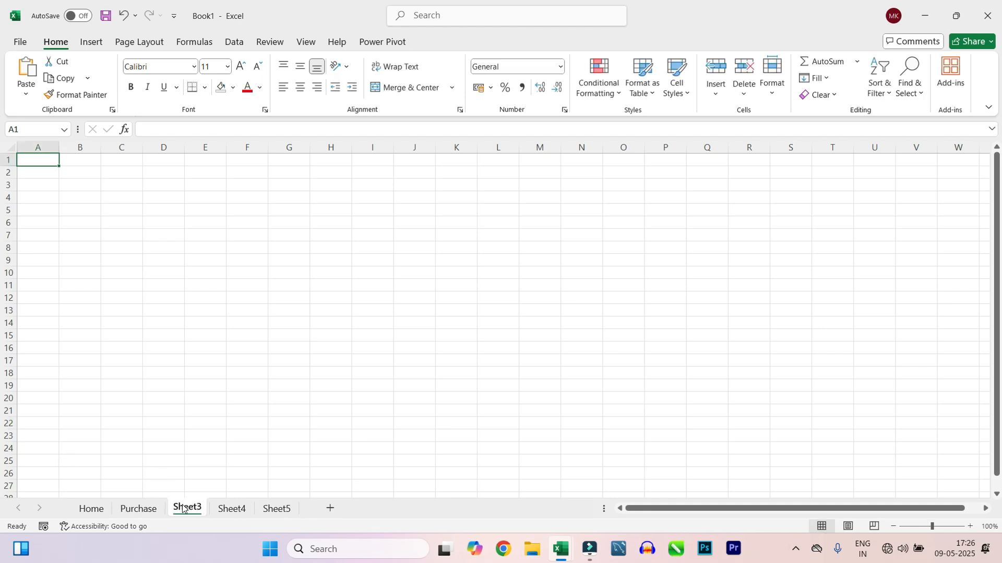
right_click(198, 509)
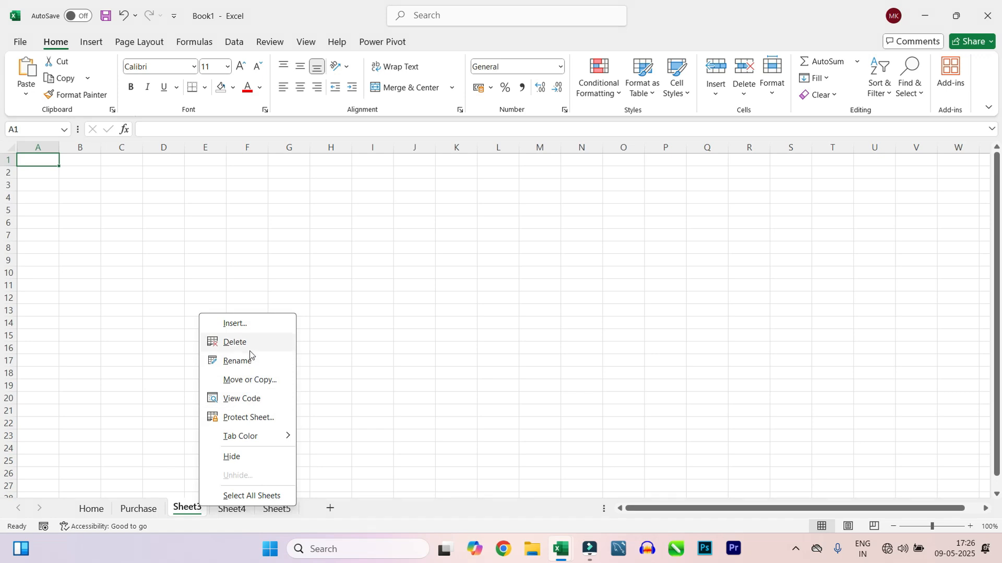
click(249, 359)
text(sal)
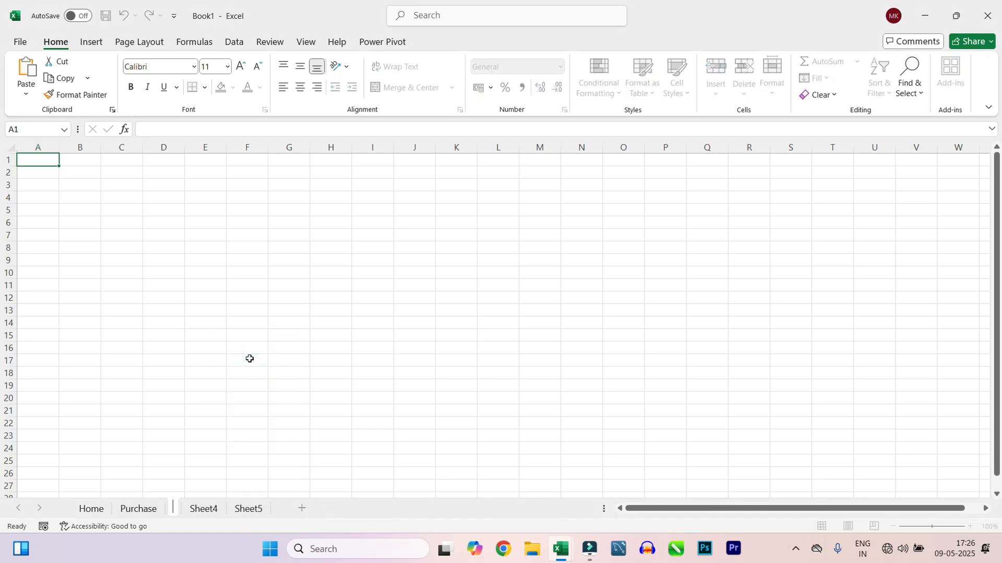
text(e)
key(Return)
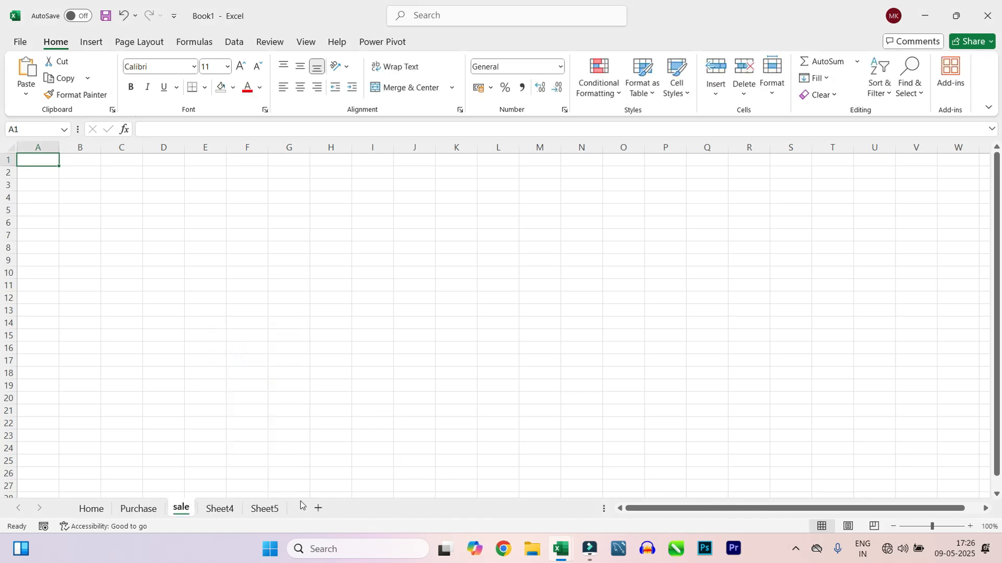
Step: Rename Sheet4 as Stock
double_click(219, 510)
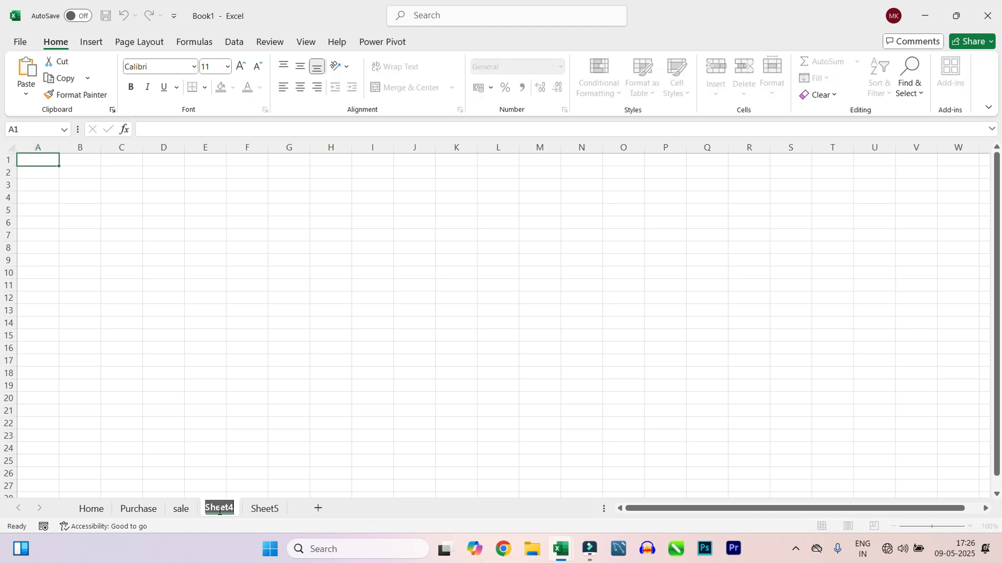
key(BackSpace)
text(Stock)
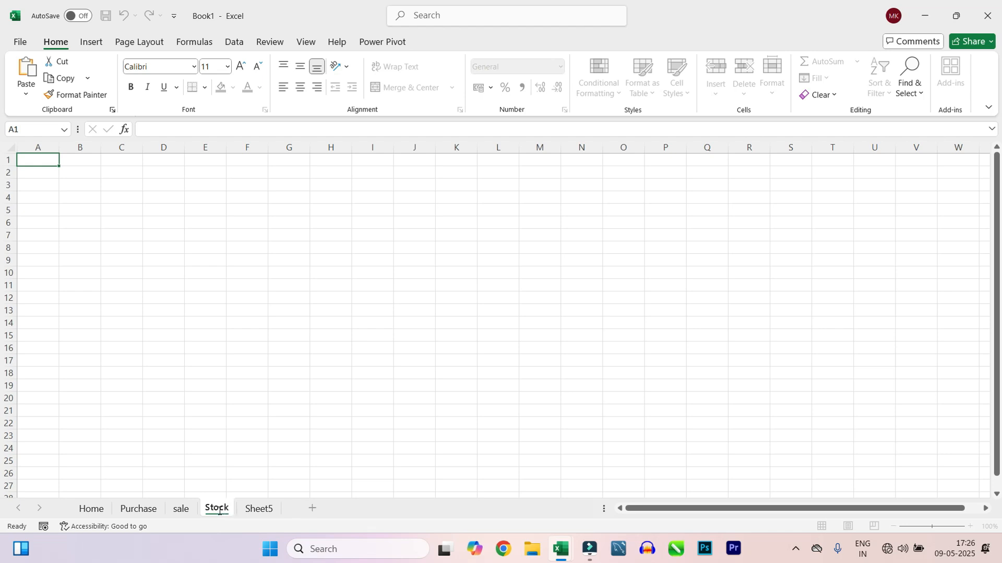
key(Return)
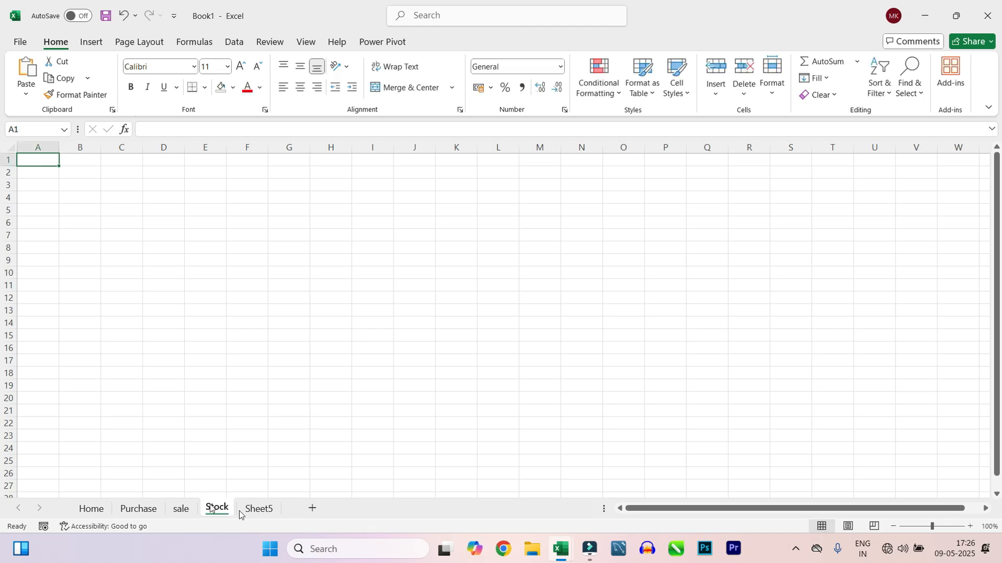
Step: Rename Sheet5 as P&l
double_click(256, 510)
key(BackSpace)
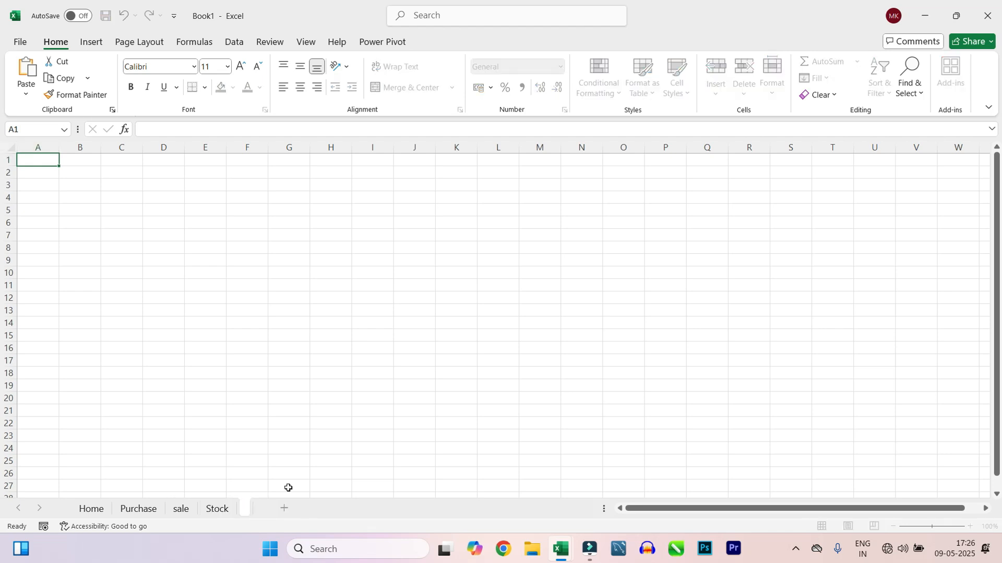
text(P&L)
click(280, 383)
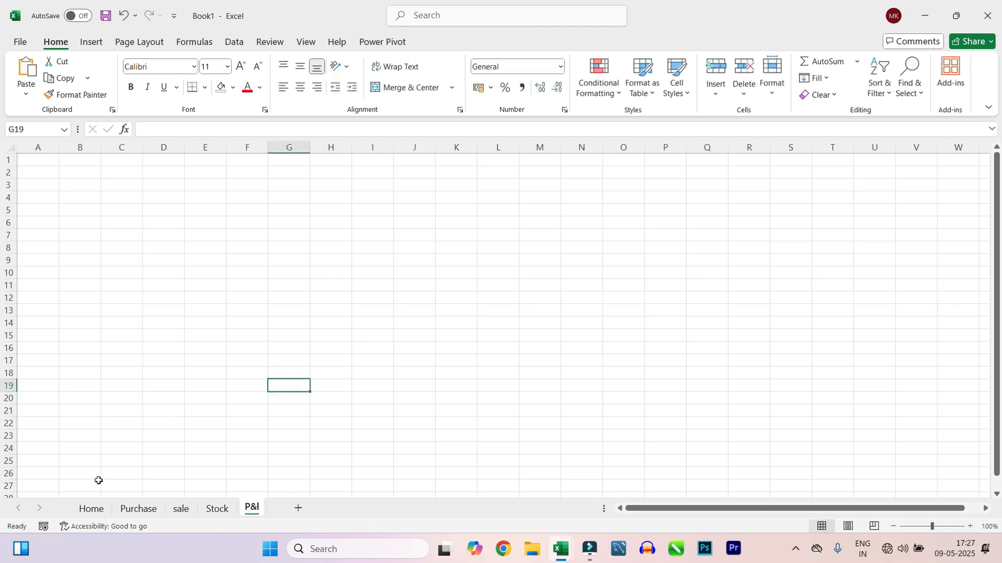
Step: On the Home sheet, link the Purchase button in the upper row to cell A1 of the Purchase sheet in this document
click(102, 511)
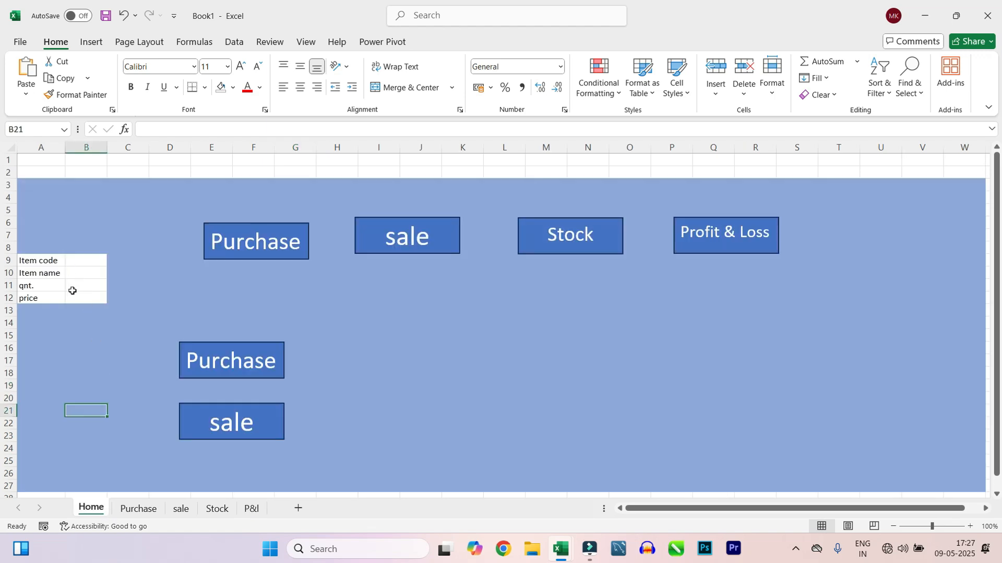
click(243, 231)
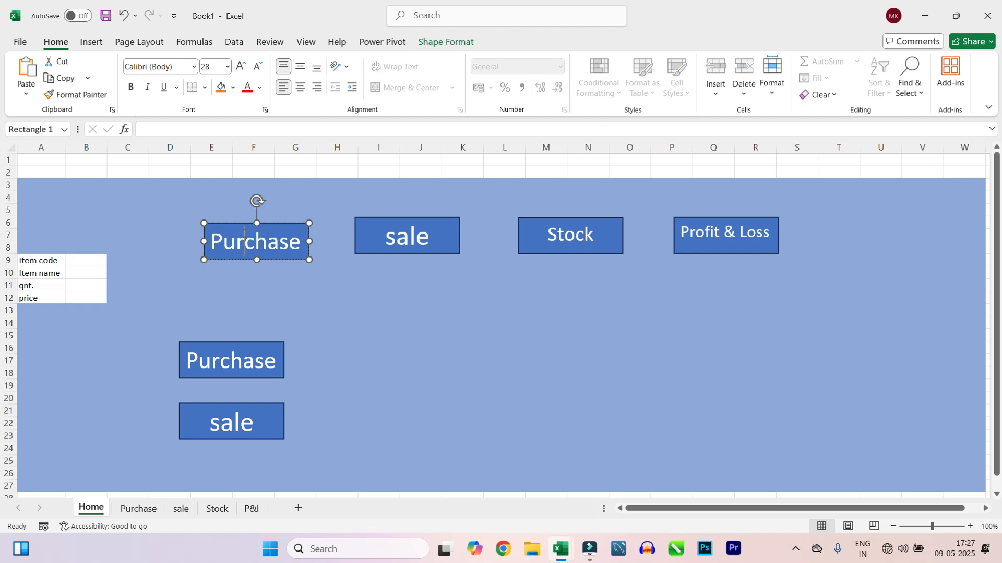
right_click(243, 234)
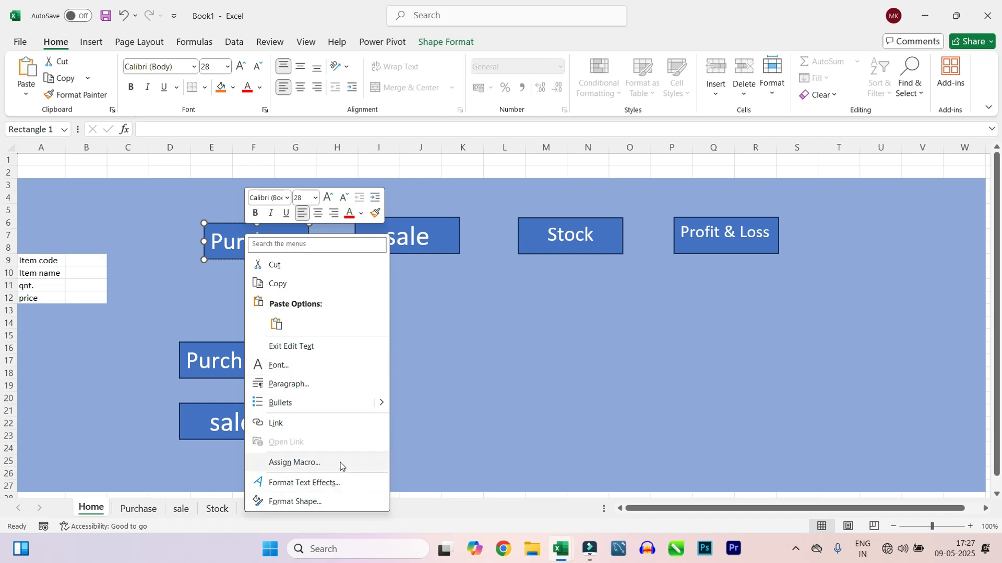
click(306, 431)
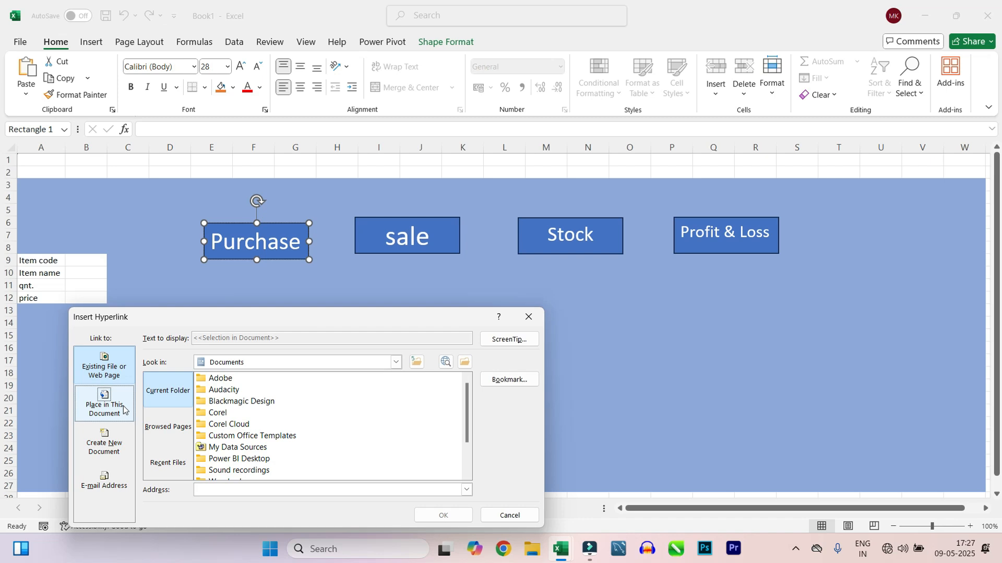
click(123, 409)
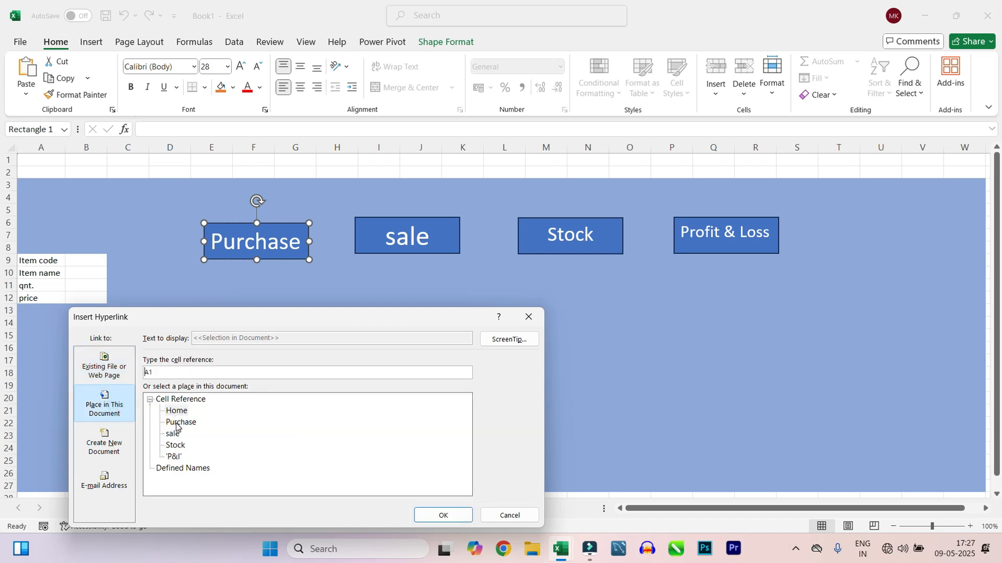
click(180, 423)
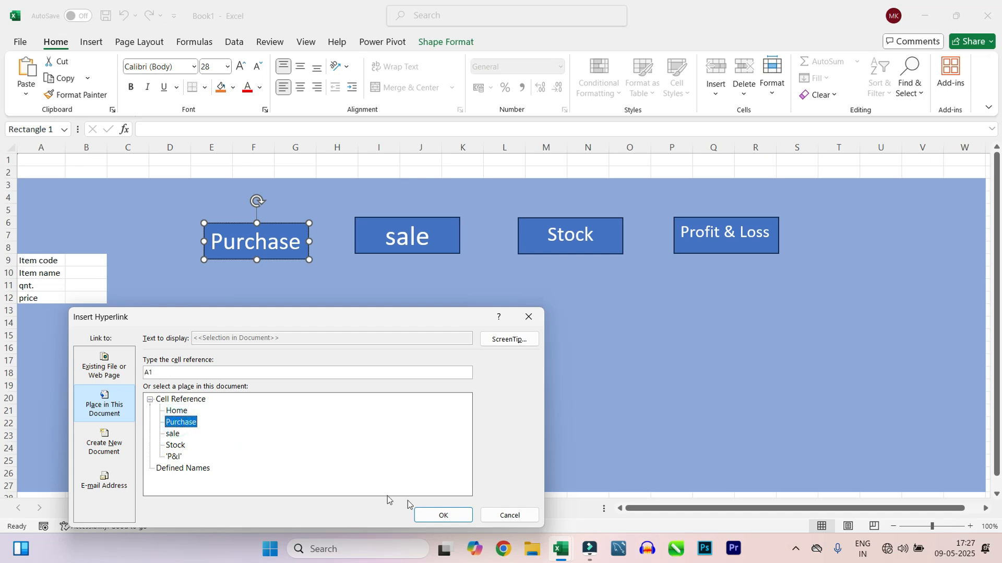
click(443, 515)
click(341, 343)
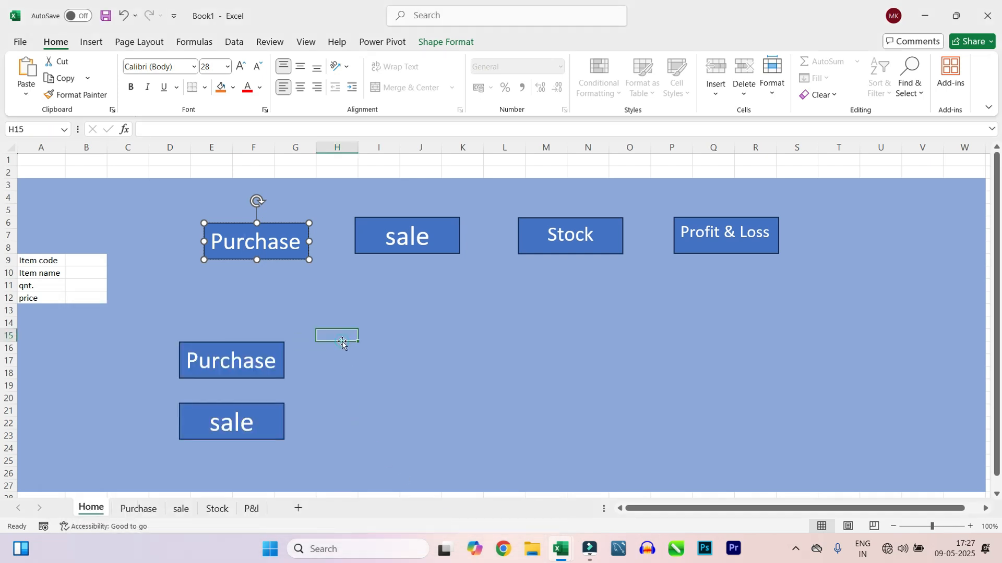
Step: Test the upper Purchase button's link from the Home sheet and return to Home
click(149, 511)
click(178, 513)
click(97, 512)
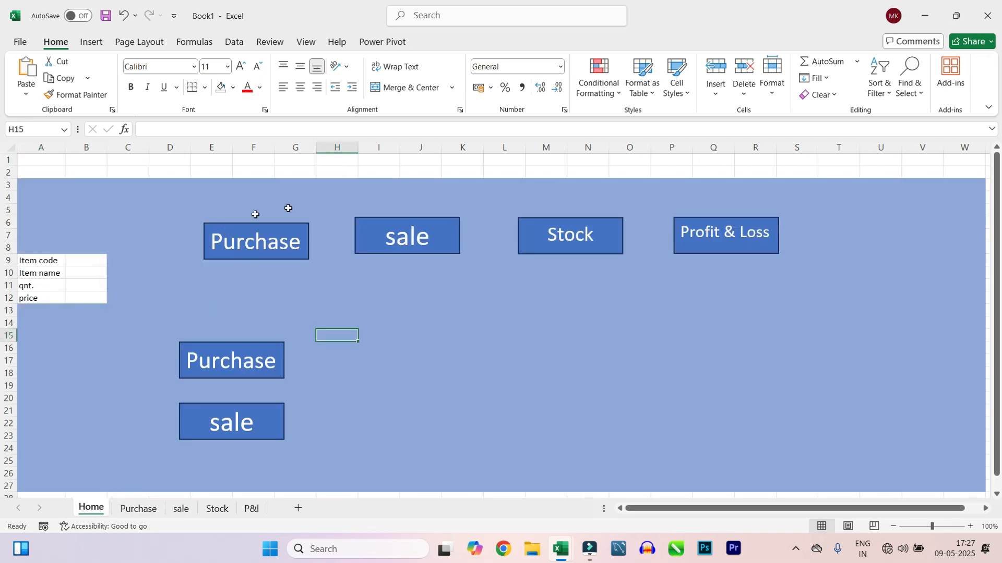
click(249, 250)
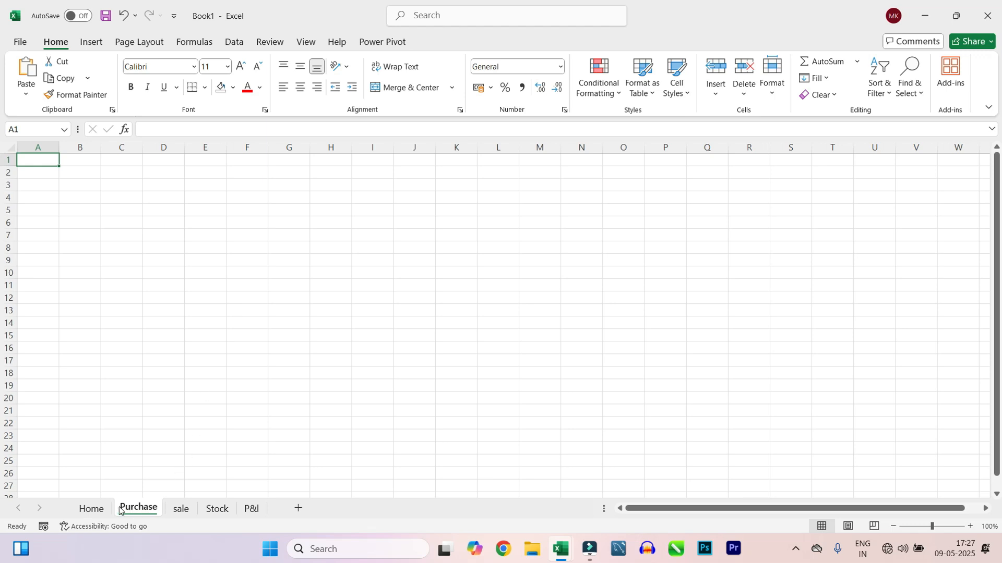
click(92, 508)
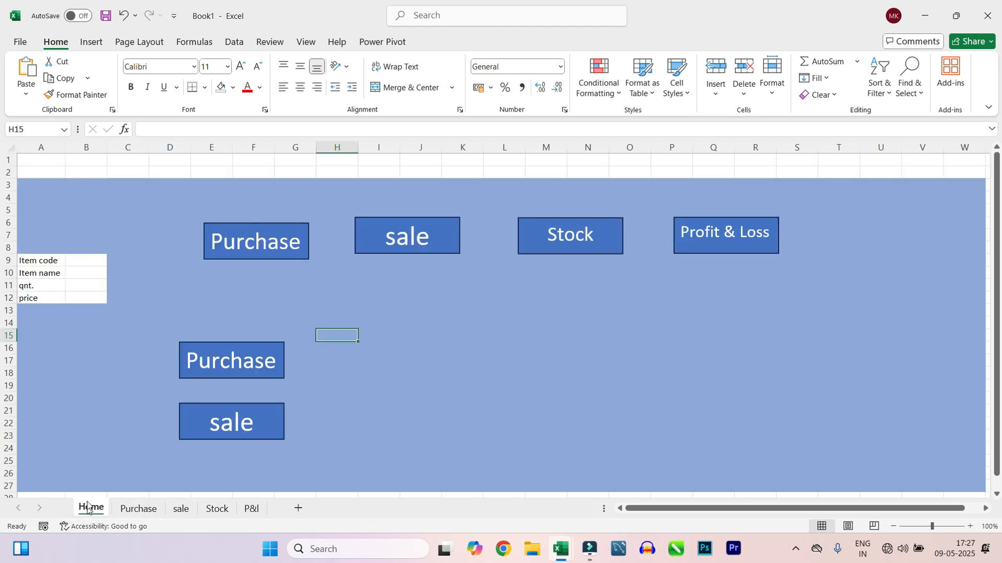
click(243, 255)
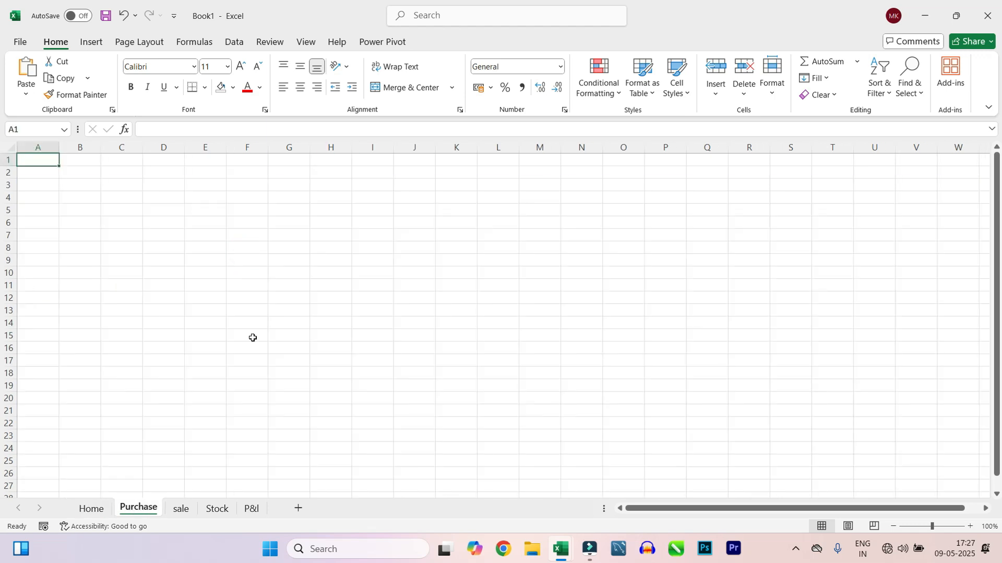
click(92, 508)
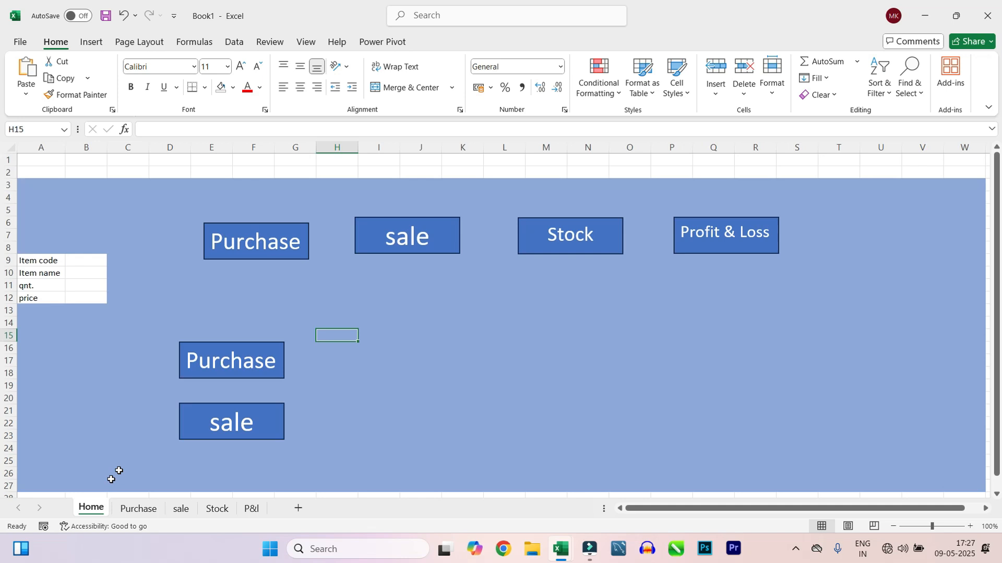
Step: Link the sale button in the upper row to cell A1 of the sale sheet
right_click(379, 241)
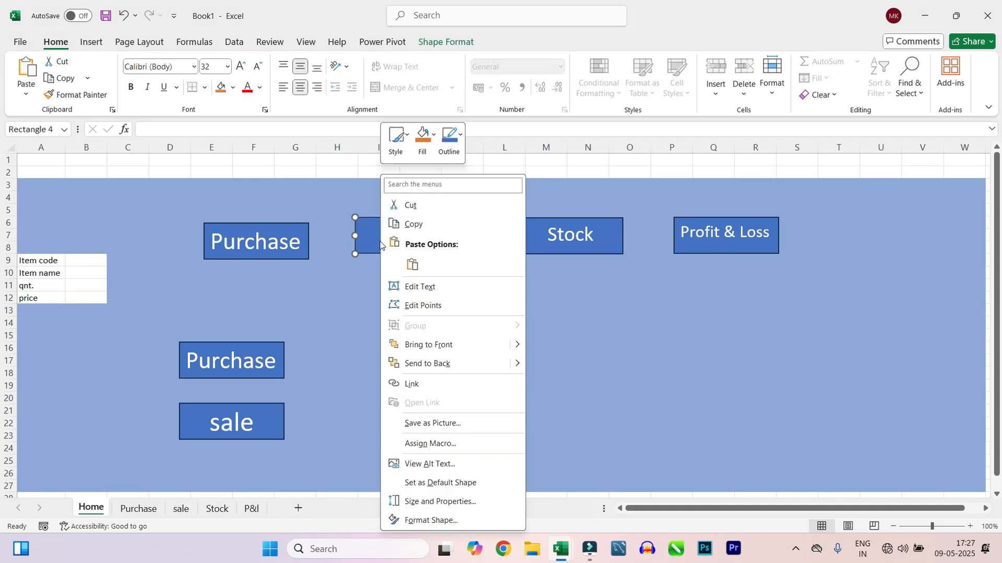
click(410, 384)
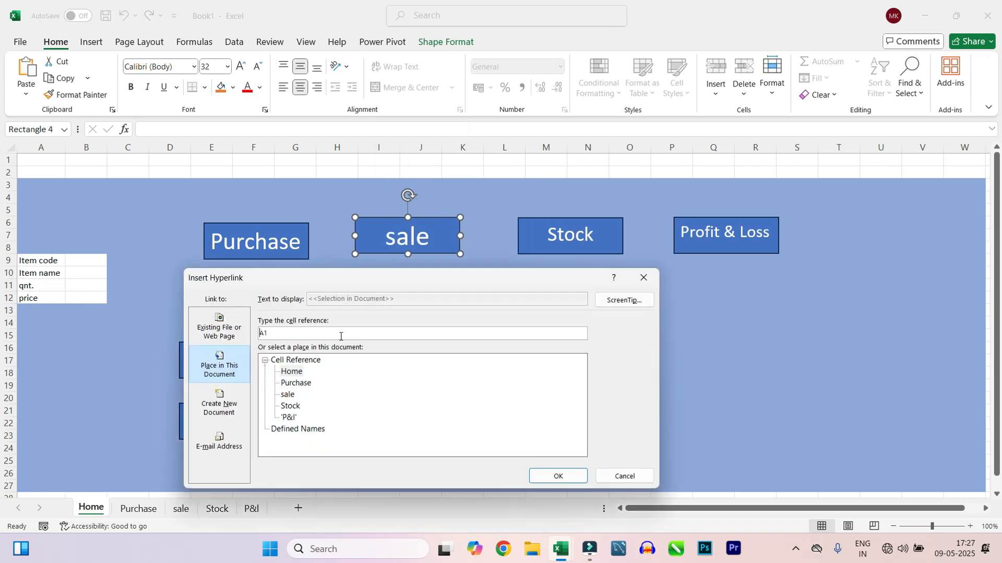
click(287, 395)
click(545, 478)
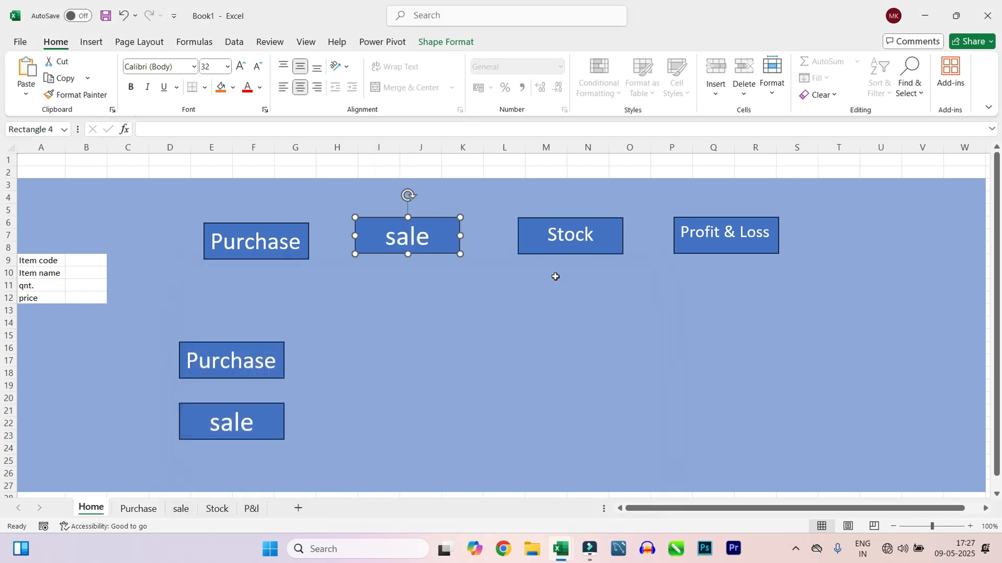
Step: Link the Stock button to cell A1 of the Stock sheet
click(560, 233)
right_click(560, 234)
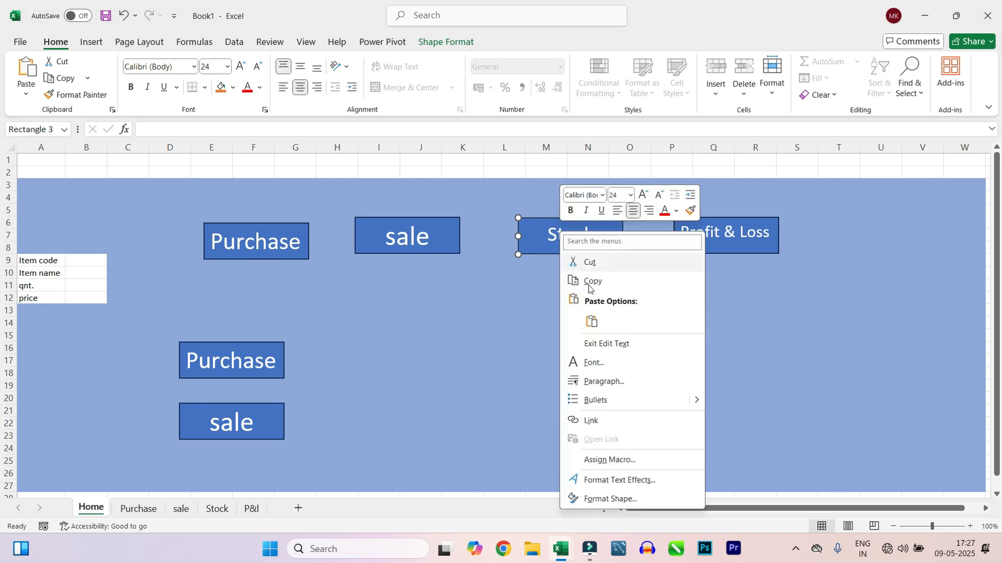
click(598, 420)
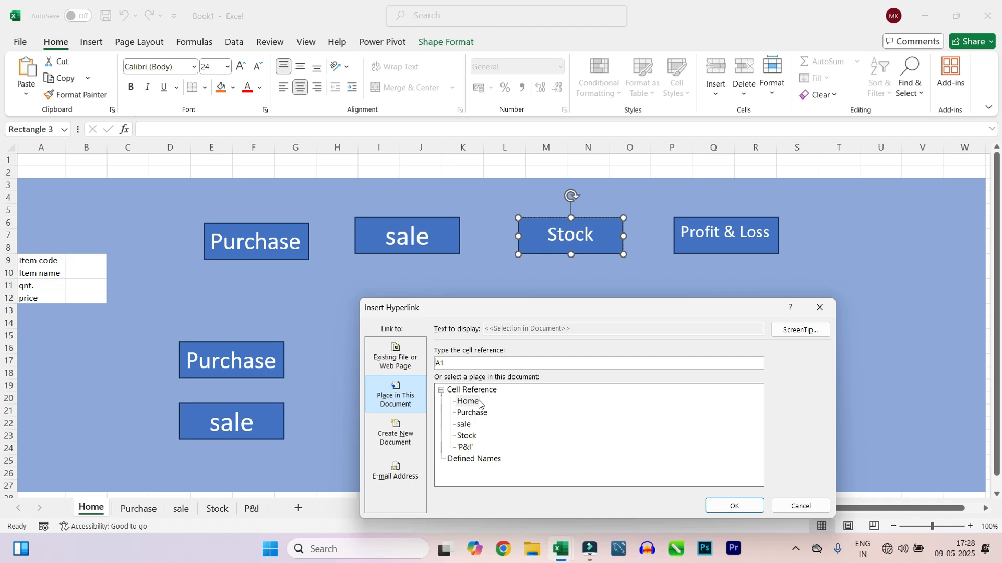
click(468, 436)
click(738, 511)
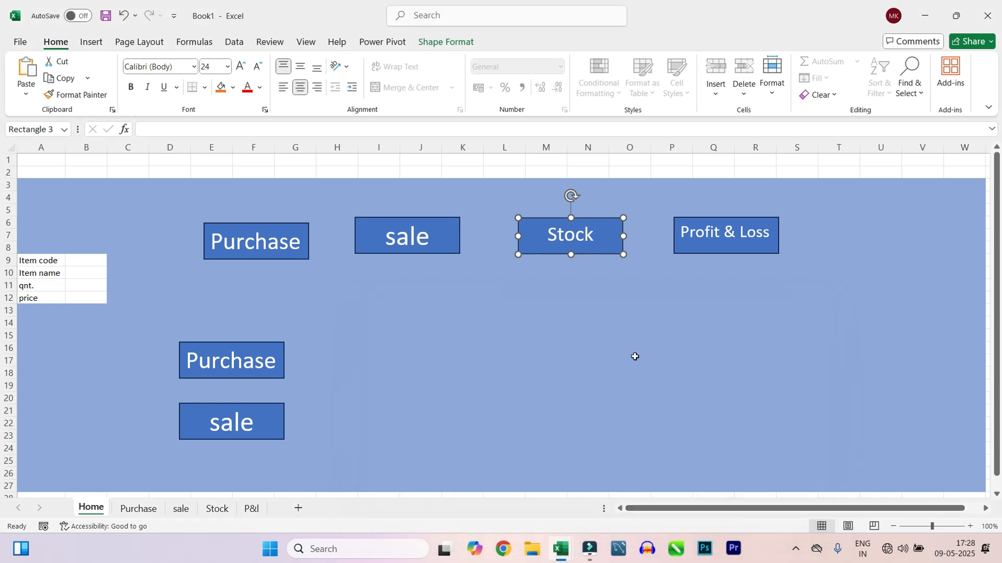
click(635, 357)
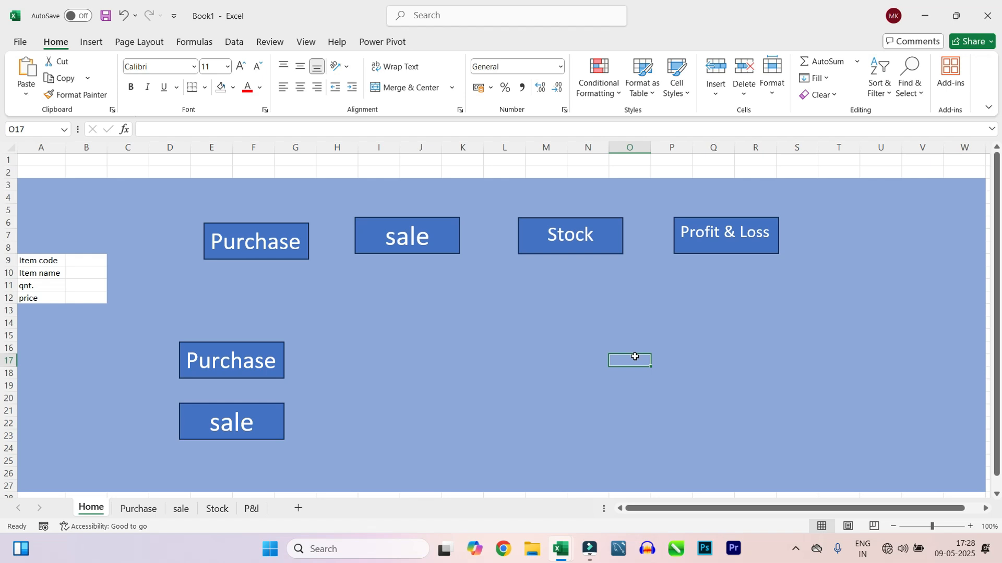
Step: Link the Profit & Loss button to cell A1 of the P&l sheet and test the upper Purchase button's link once more
right_click(690, 242)
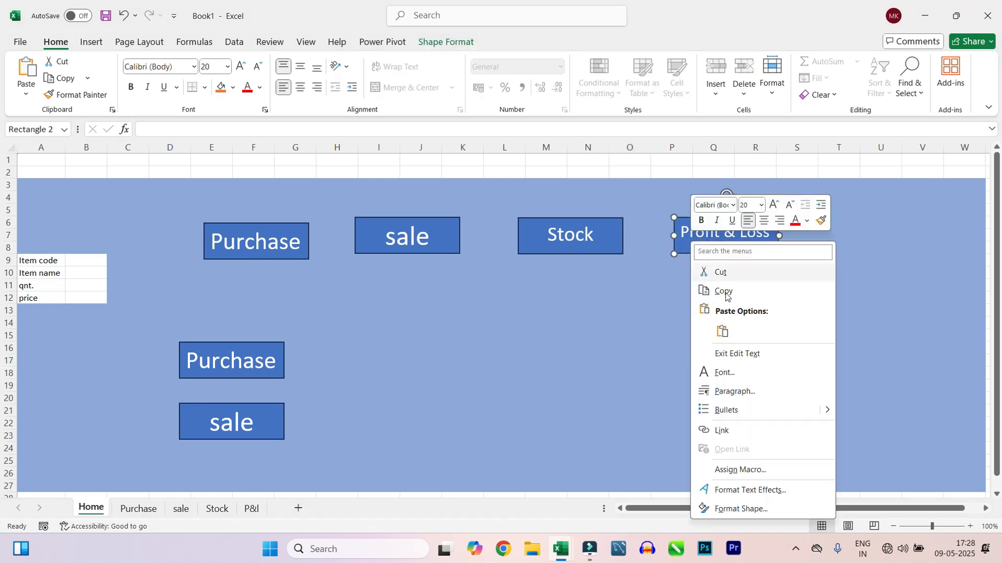
click(728, 428)
click(595, 454)
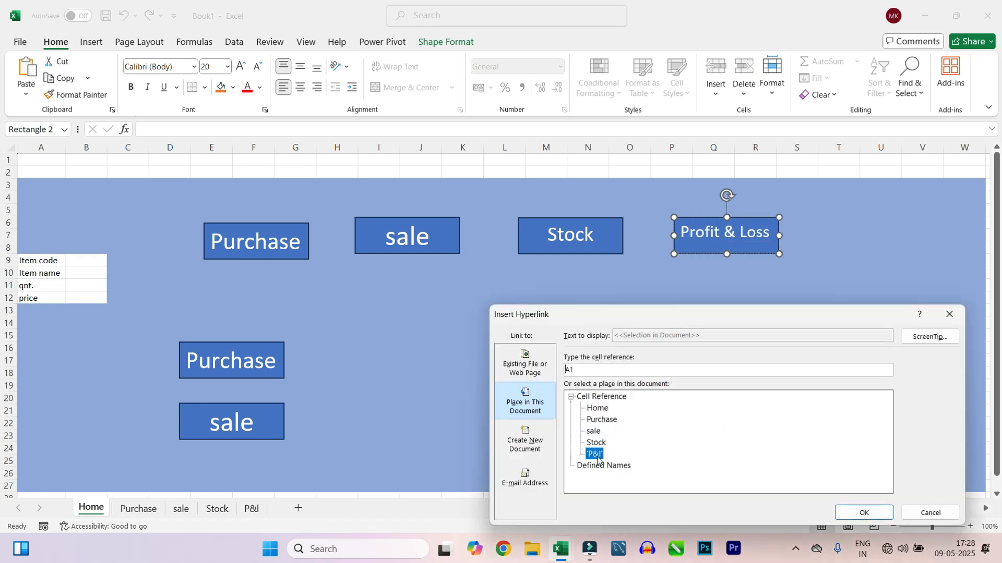
click(856, 512)
click(549, 350)
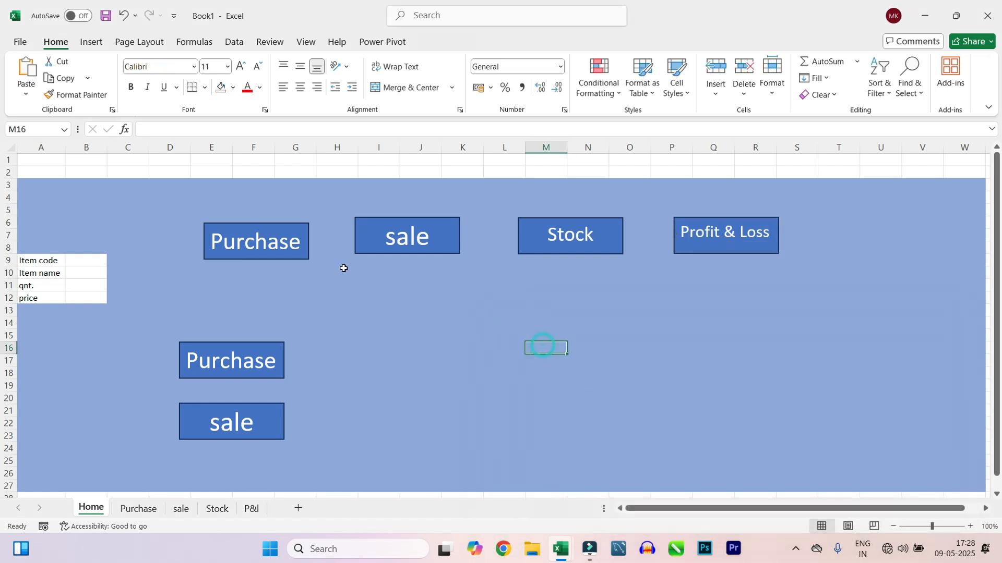
click(272, 241)
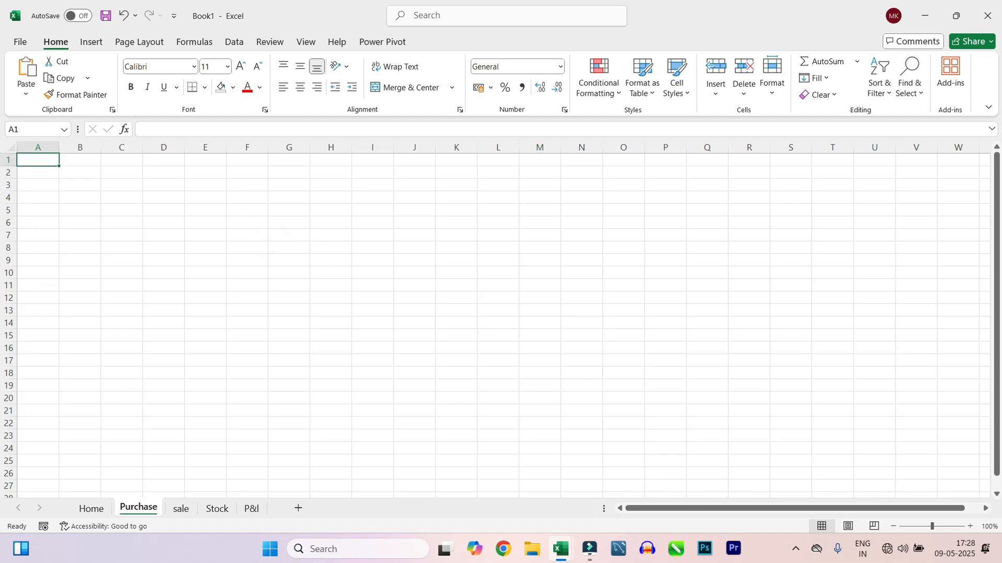
click(97, 508)
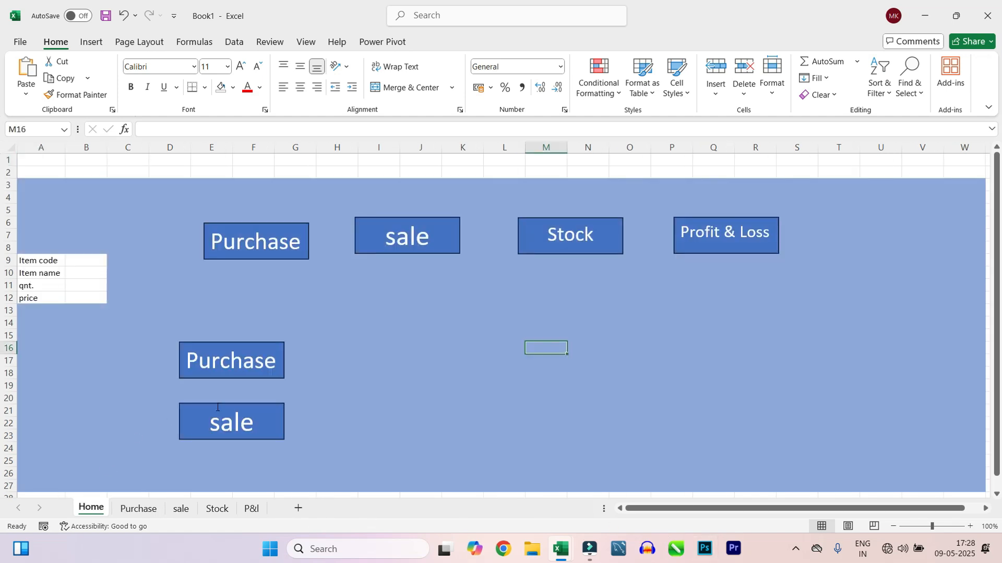
Step: On the Purchase sheet, draw a rectangle about 5 cm wide and 1.6 cm high around L11:O14 and label it Home
click(149, 507)
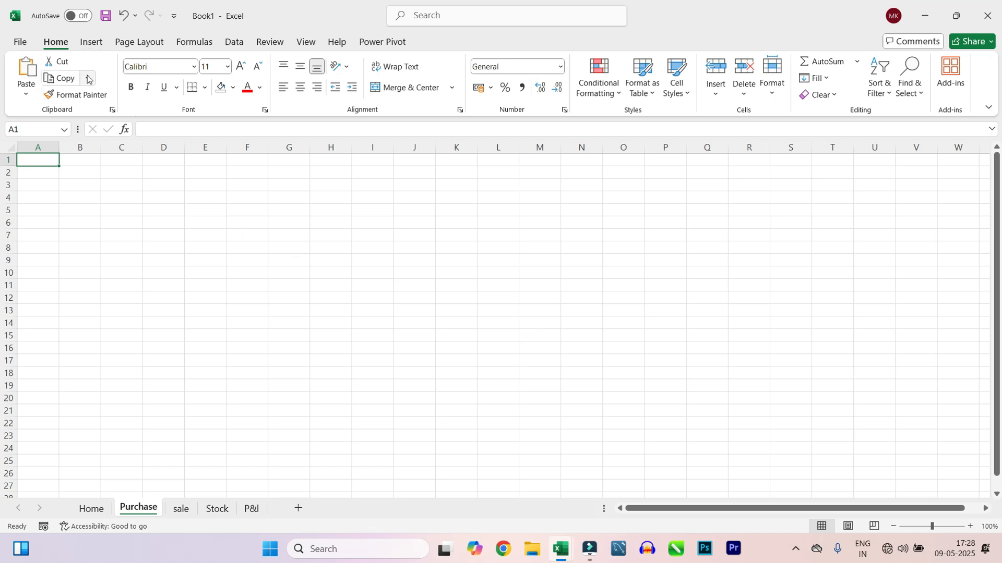
click(91, 42)
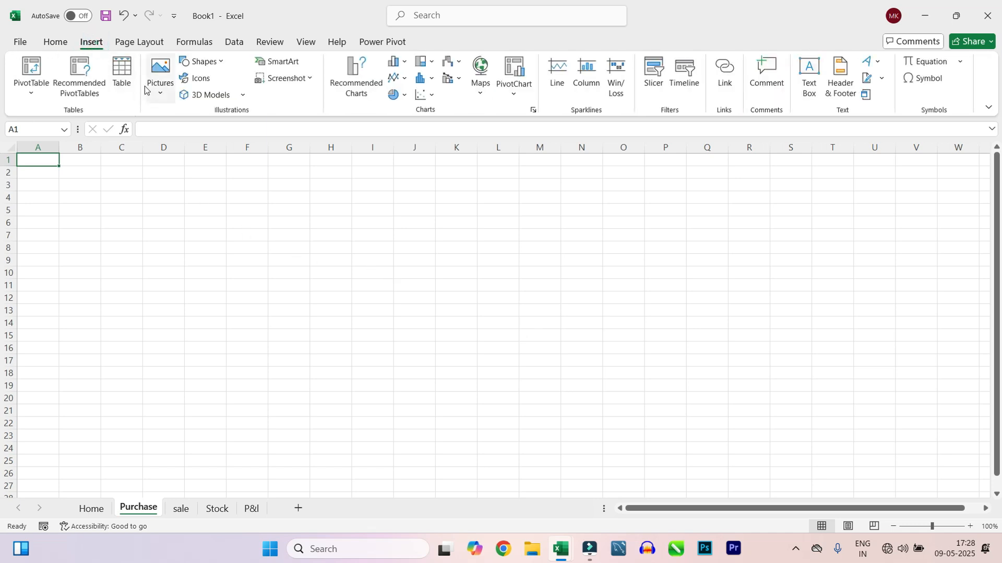
click(224, 66)
click(225, 94)
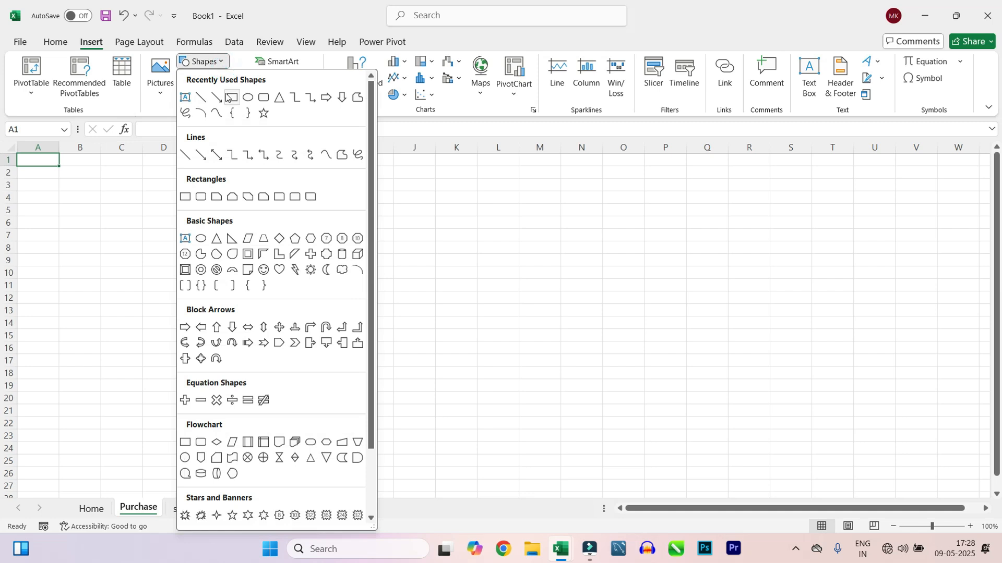
drag(505, 281, 629, 323)
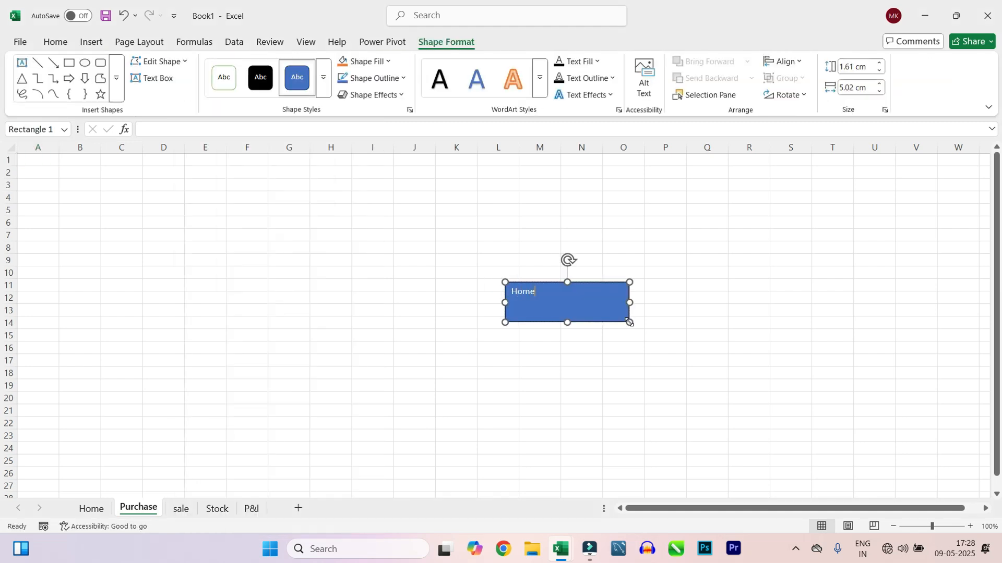
text(Home)
Step: Enlarge the Home button's label on the Purchase sheet to font size 28 and centre it horizontally
double_click(523, 291)
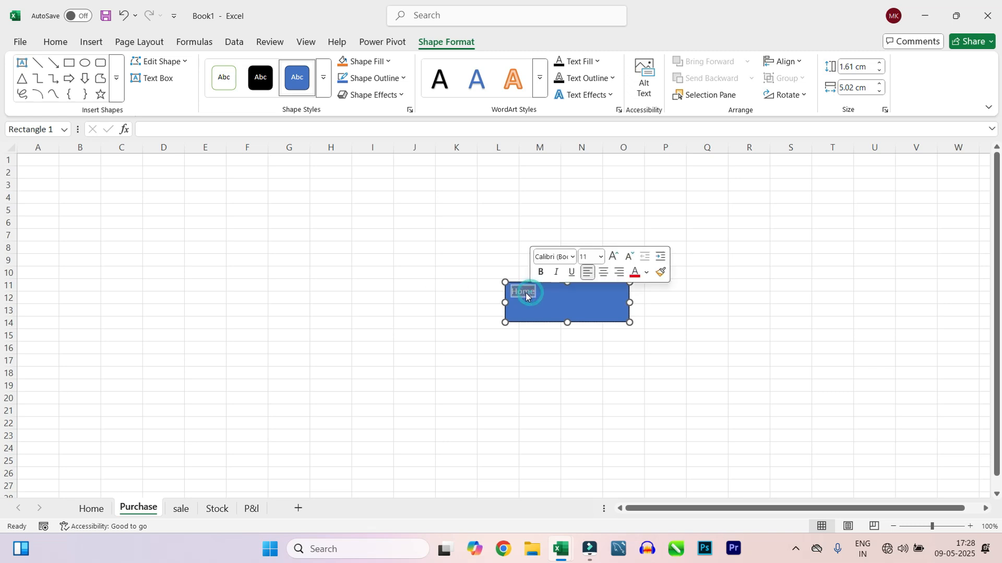
click(53, 42)
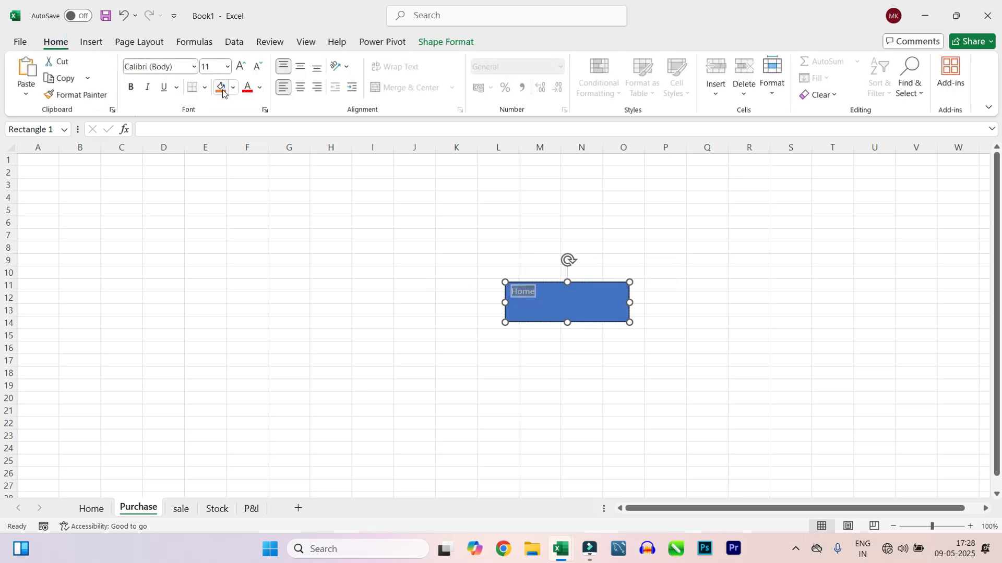
click(241, 65)
click(241, 64)
click(241, 65)
click(241, 65)
click(241, 64)
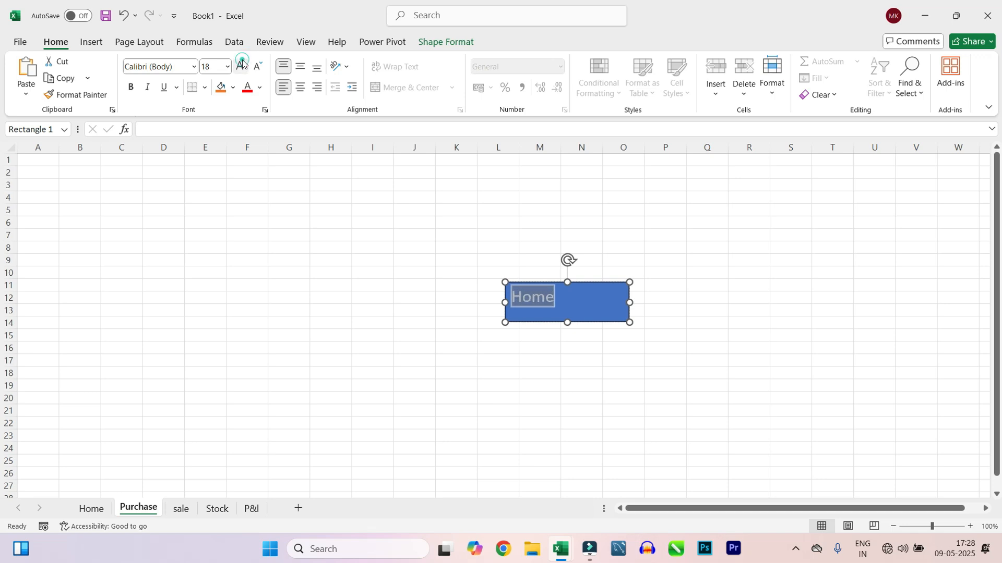
click(241, 65)
click(241, 64)
click(241, 65)
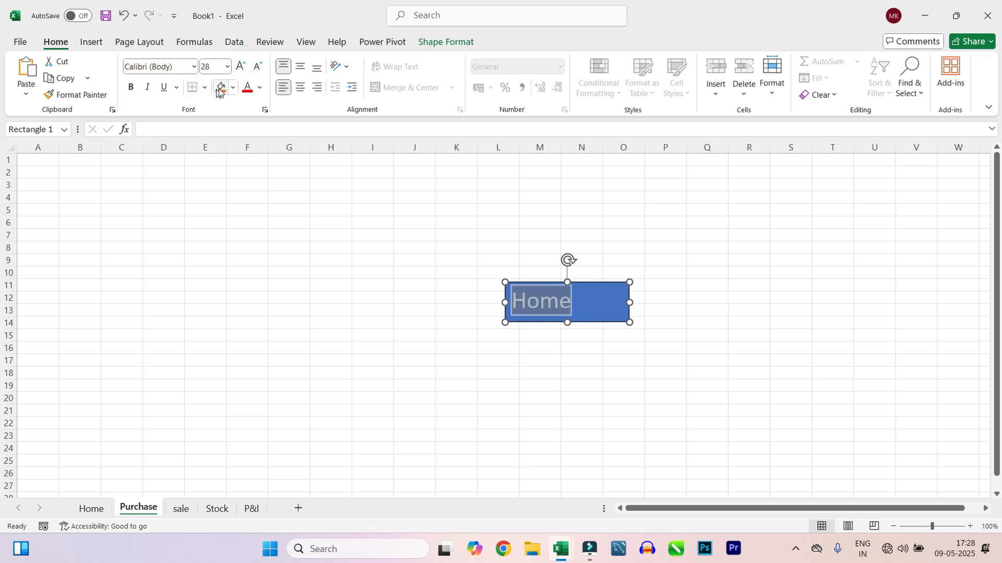
click(300, 87)
click(615, 236)
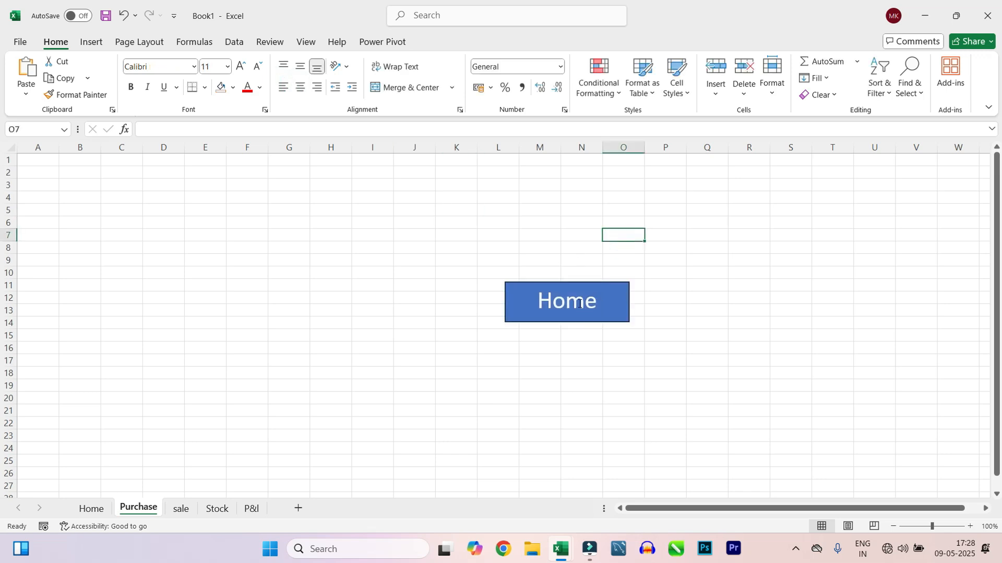
Step: Link the Home button on the Purchase sheet to cell A1 of the Home sheet
right_click(580, 304)
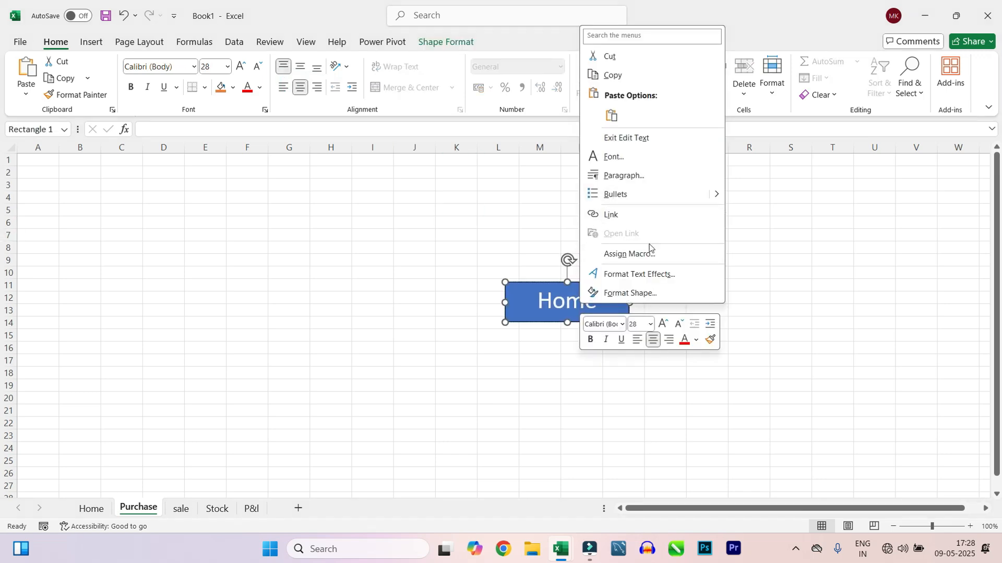
click(628, 215)
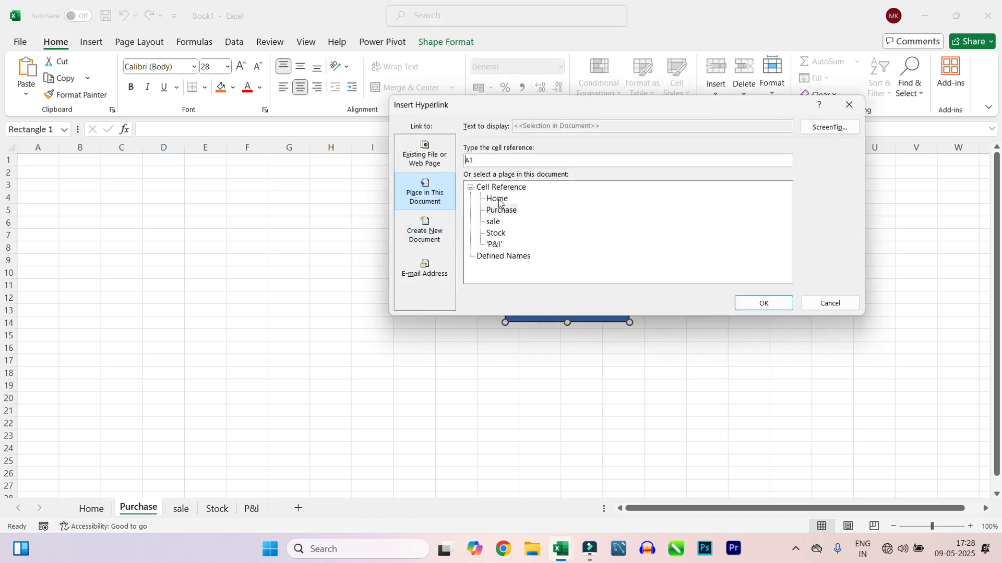
click(498, 200)
click(763, 302)
click(498, 374)
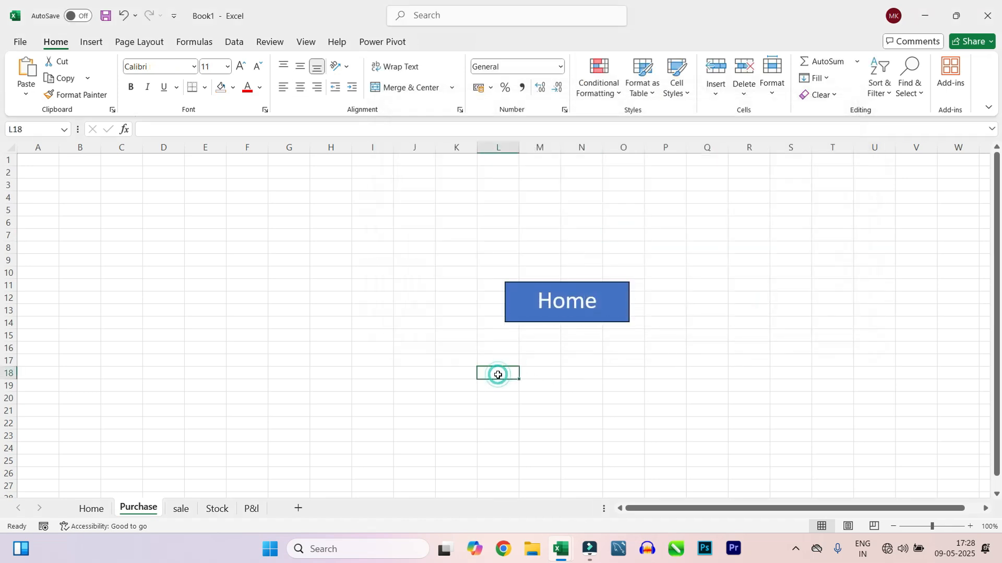
Step: Test the links back and forth between the Home button and the upper Purchase button, ending on the Purchase sheet
click(557, 317)
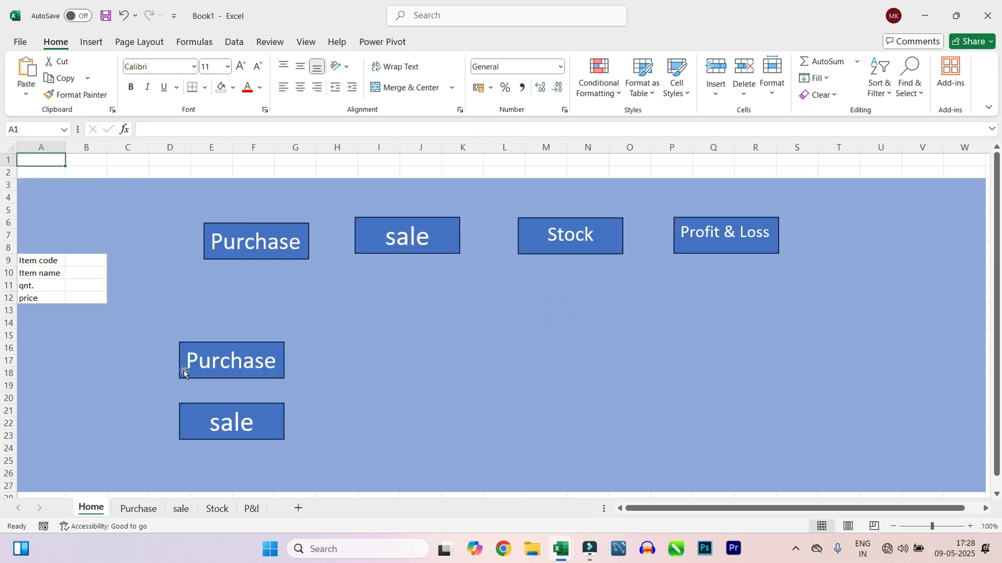
click(275, 255)
click(510, 307)
click(274, 243)
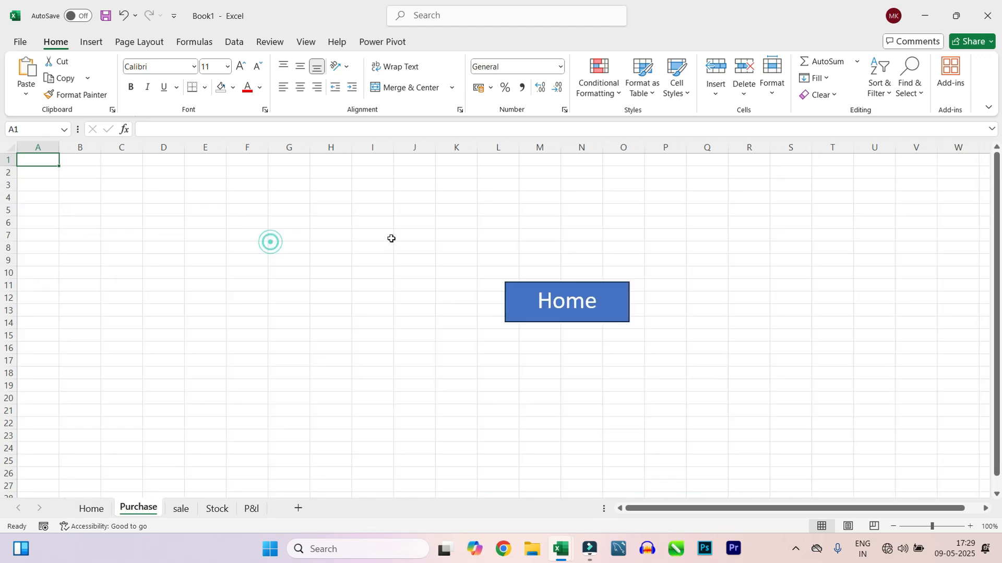
Step: Copy the linked Home button from the Purchase sheet onto the sale sheet at K10 and onto the P&l sheet
right_click(528, 287)
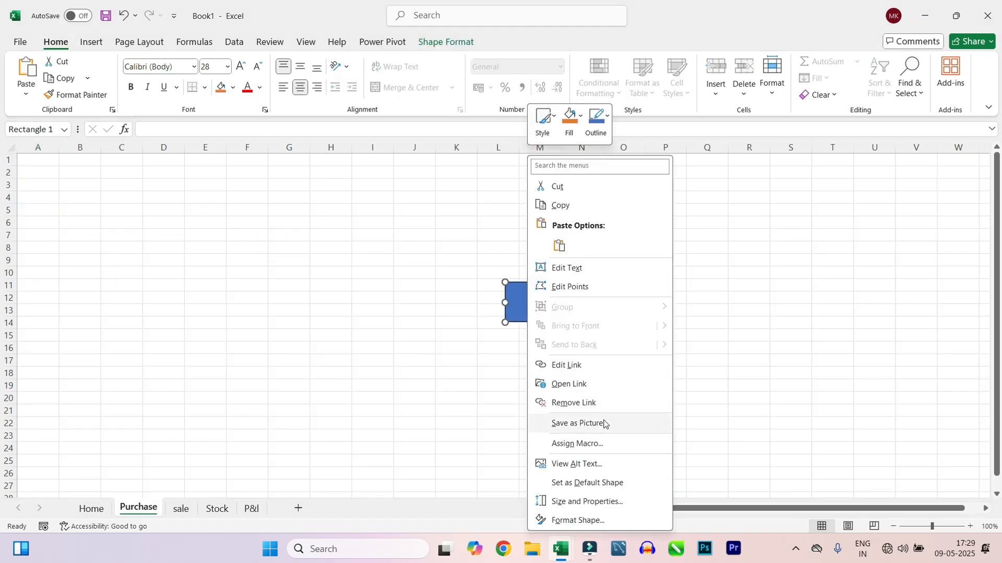
key(Escape)
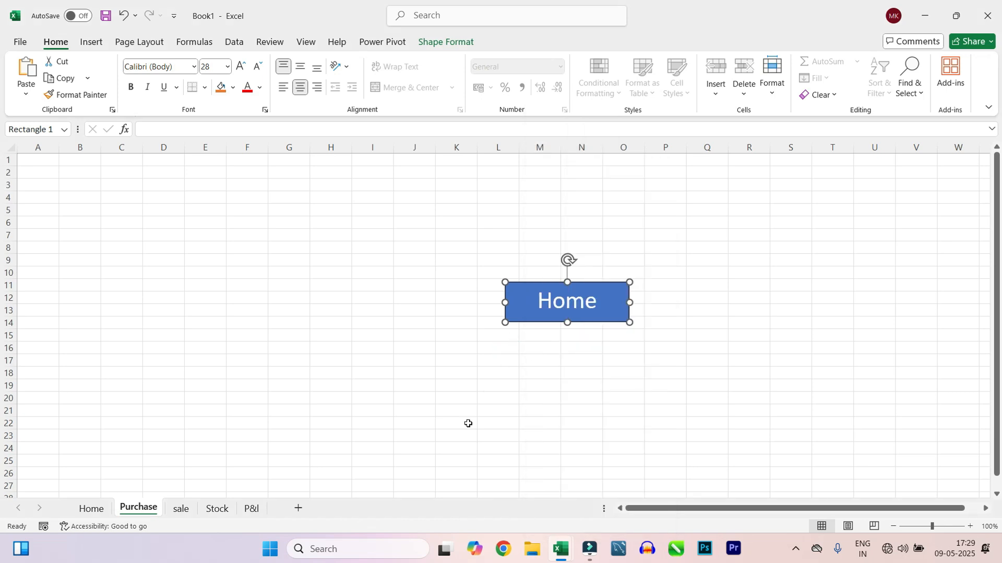
click(182, 509)
click(462, 276)
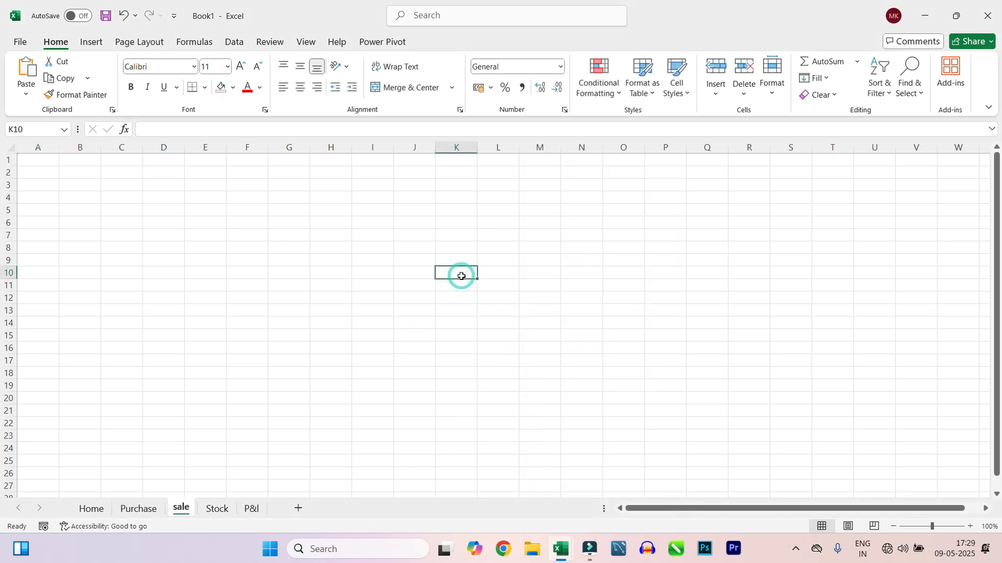
key(ctrl+v)
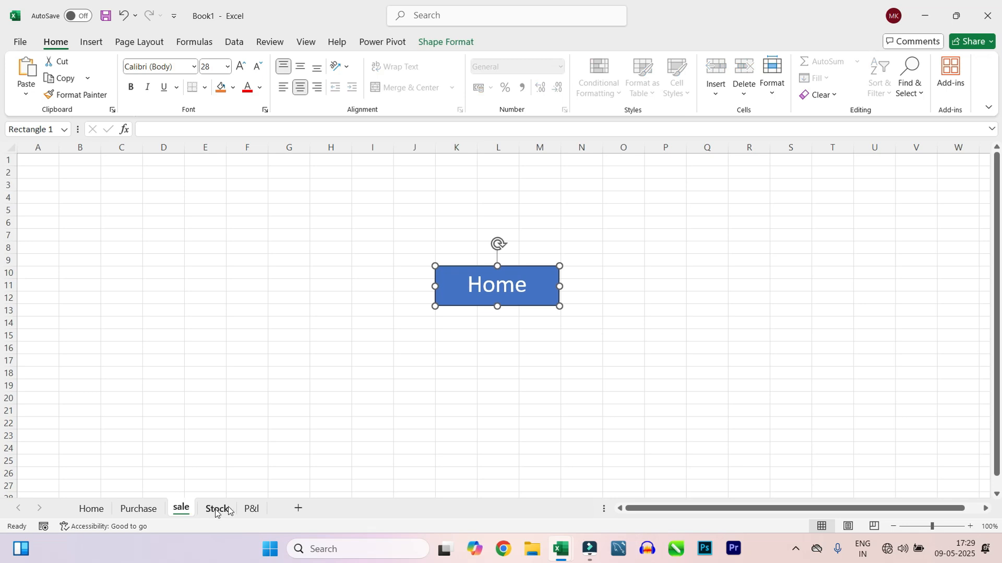
click(252, 509)
key(ctrl+v)
click(320, 372)
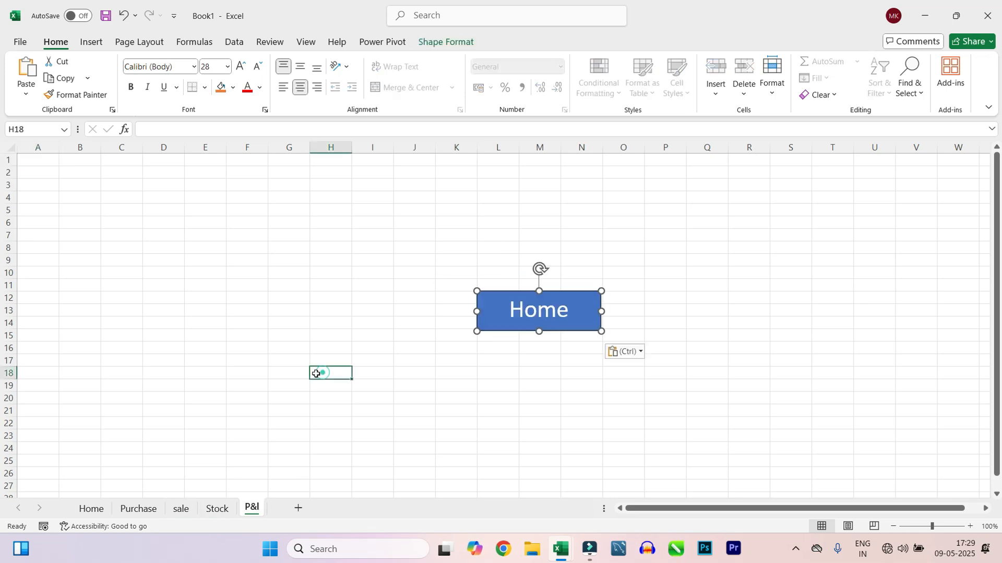
Step: Return to the Home sheet and select cell B9 beside the Item code label
click(91, 508)
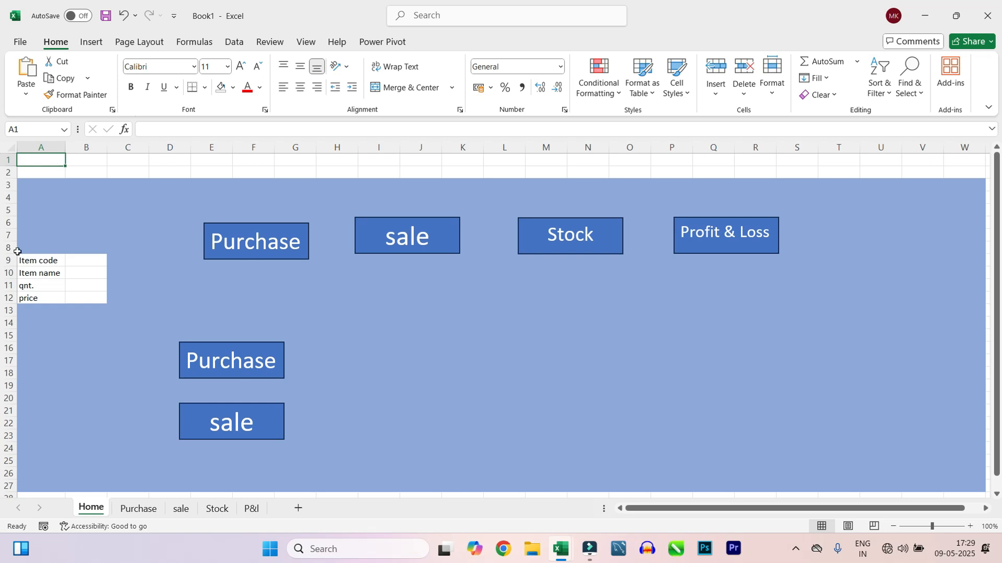
click(49, 311)
click(73, 260)
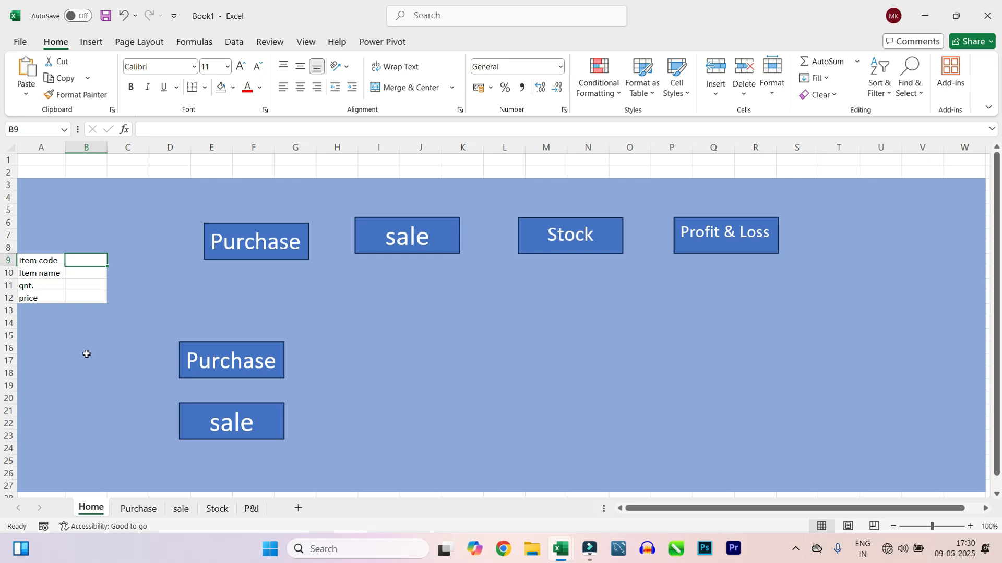
click(112, 323)
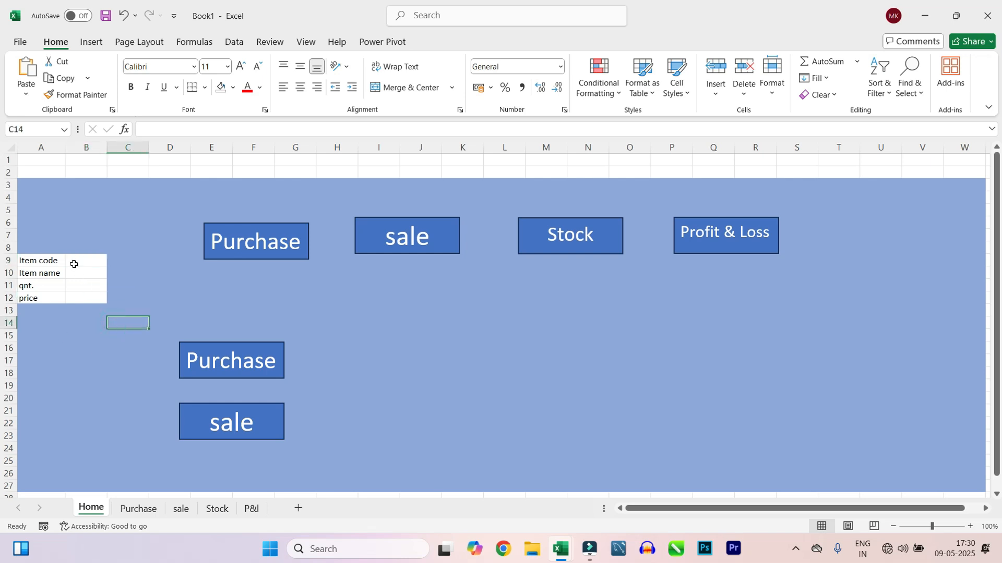
click(79, 260)
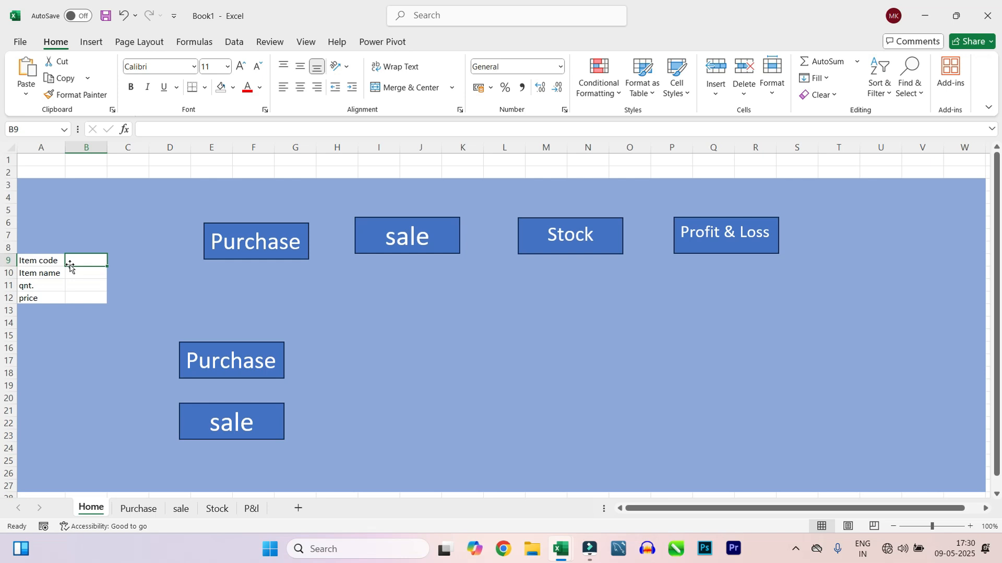
click(307, 41)
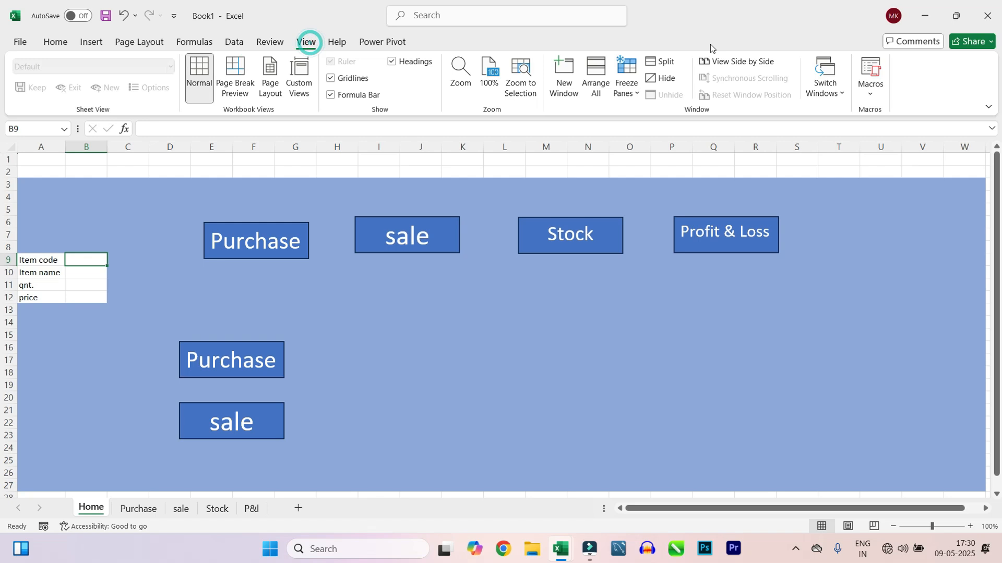
click(881, 79)
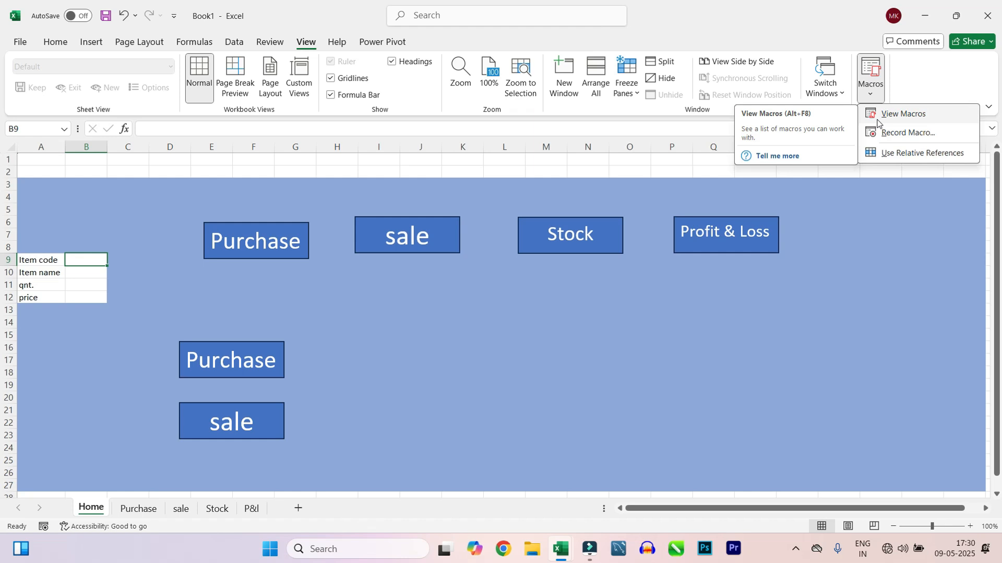
click(239, 230)
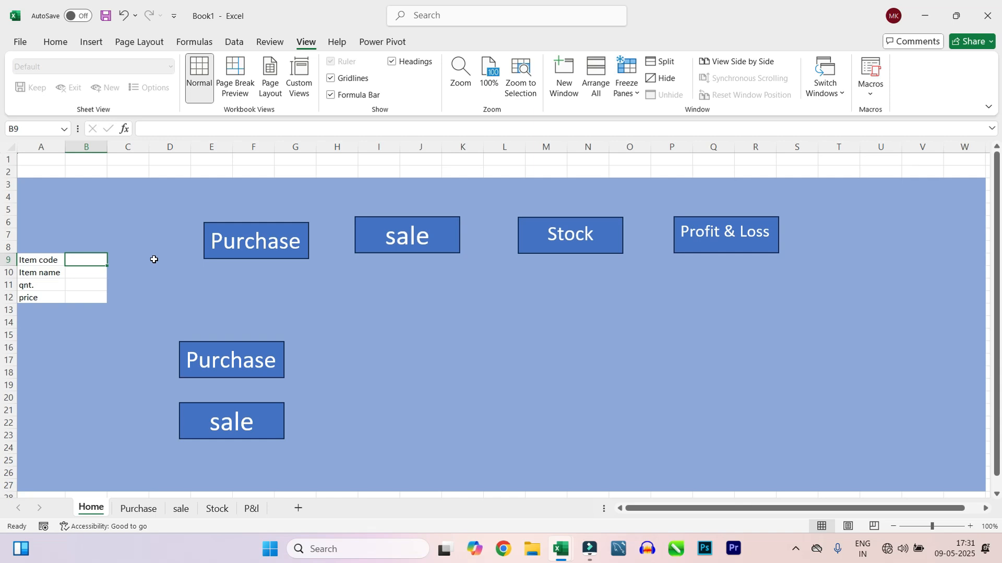
Step: Fill in the Home sheet's entry form in B9:B12 with item code 101, item name apple, quantity 20 and price 21000
text(101)
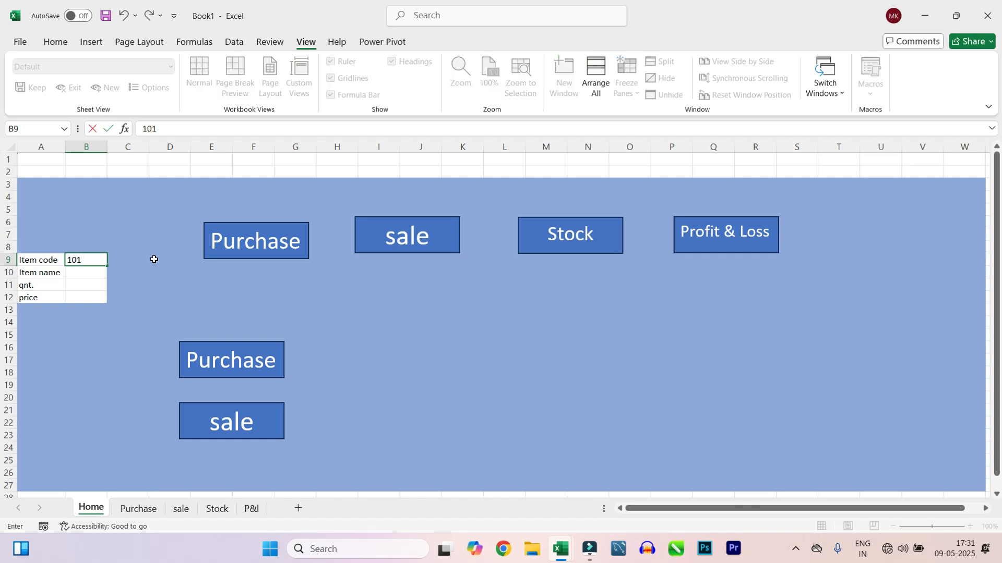
key(Return)
text(apple)
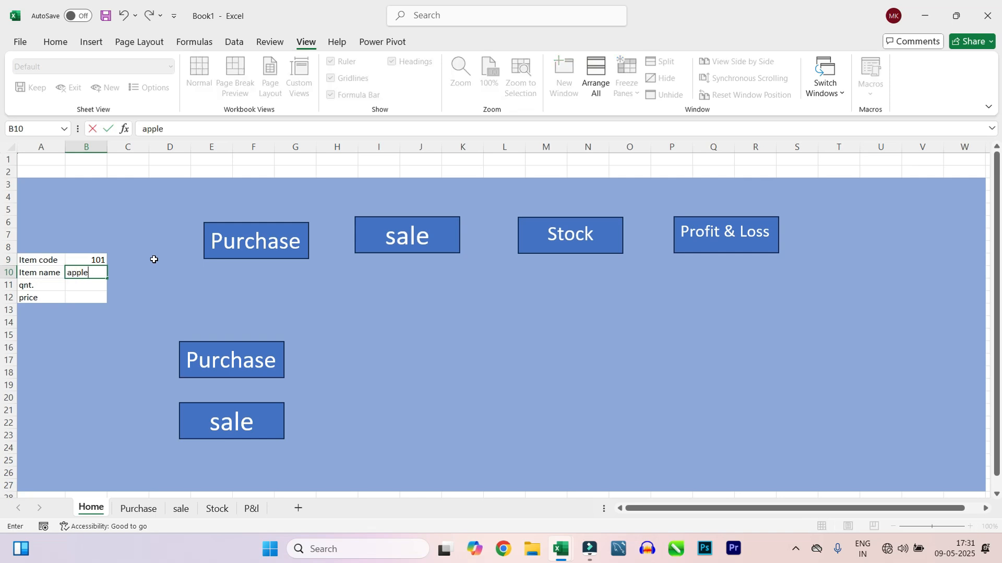
key(Return)
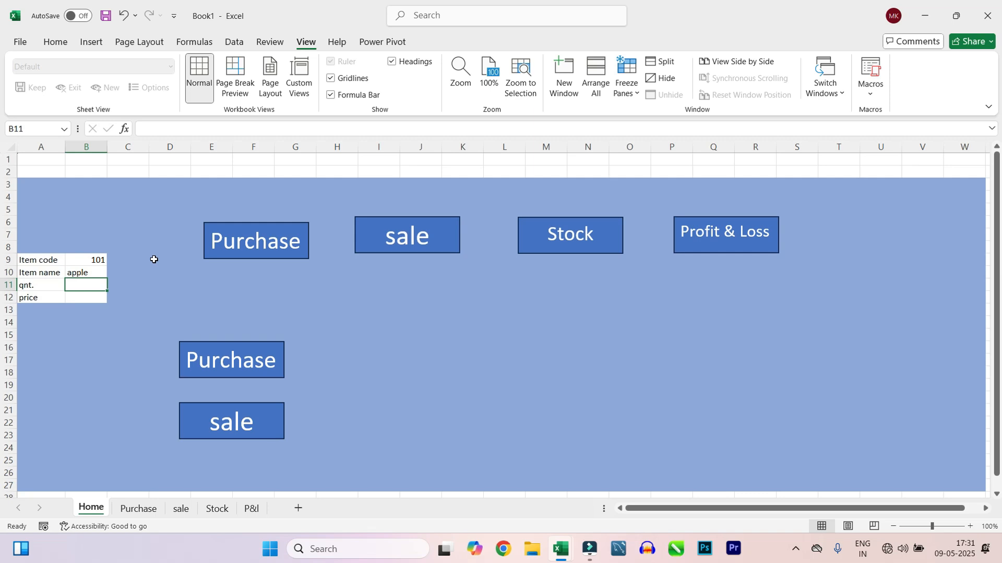
text(20)
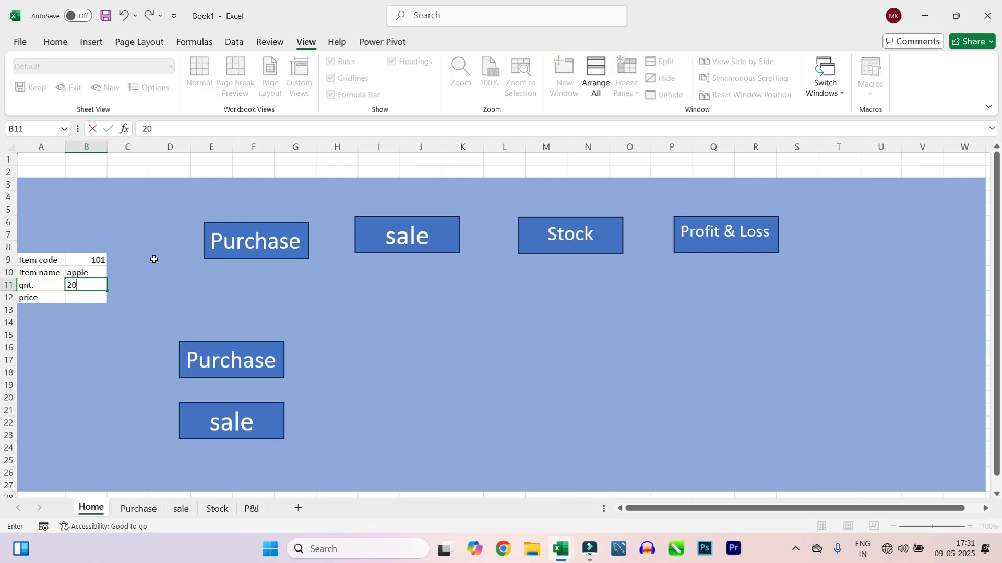
key(Return)
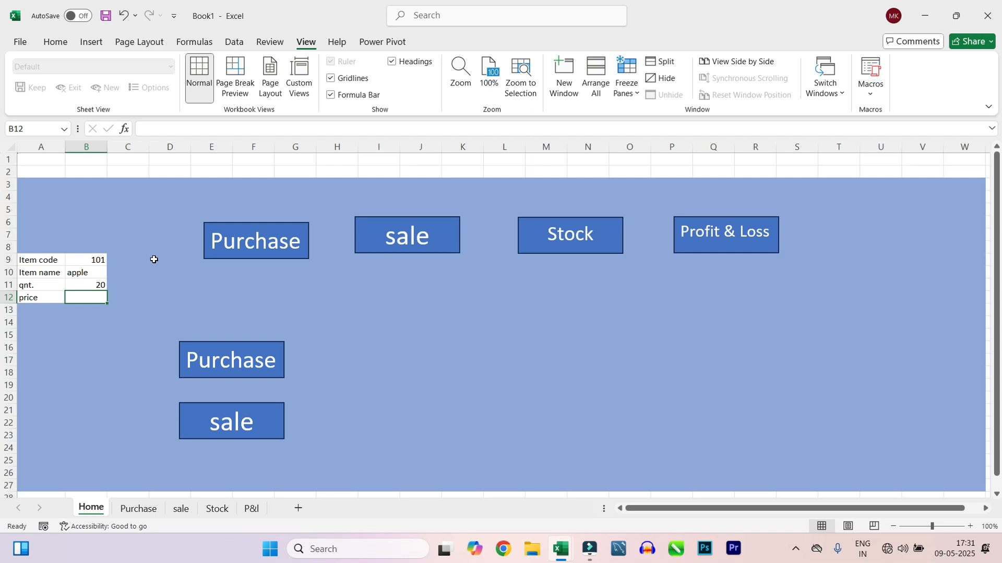
text(21000)
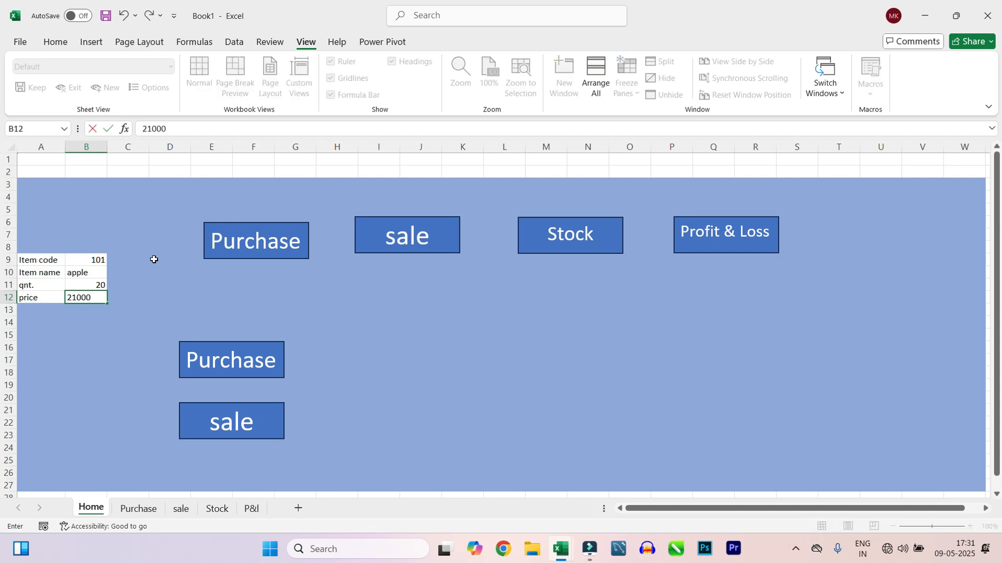
key(Return)
click(82, 298)
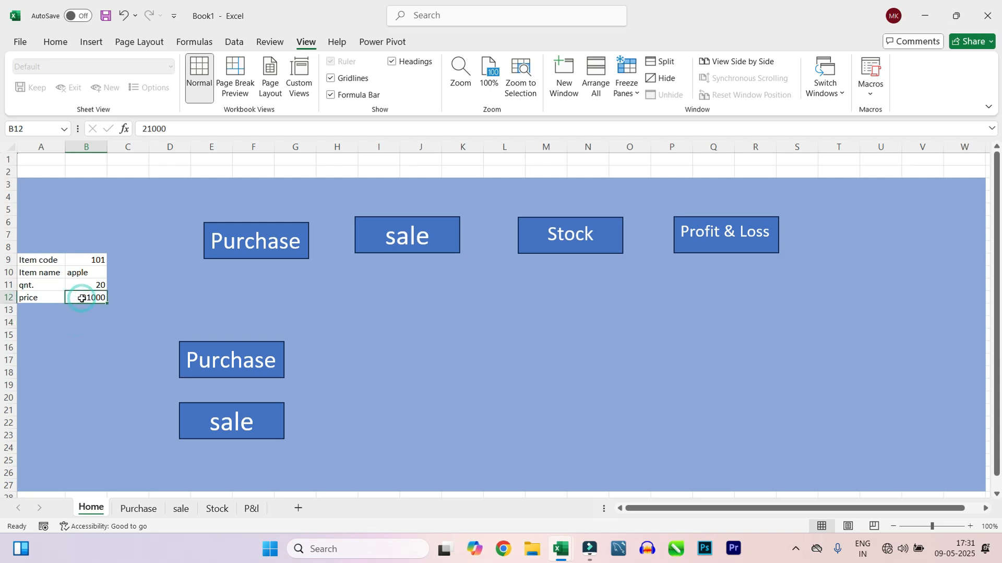
click(86, 321)
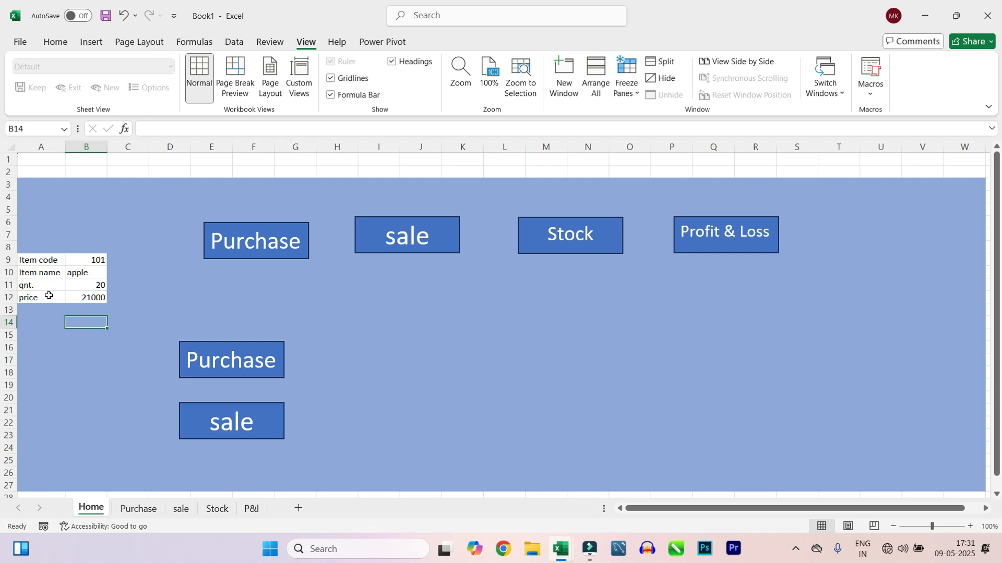
click(77, 299)
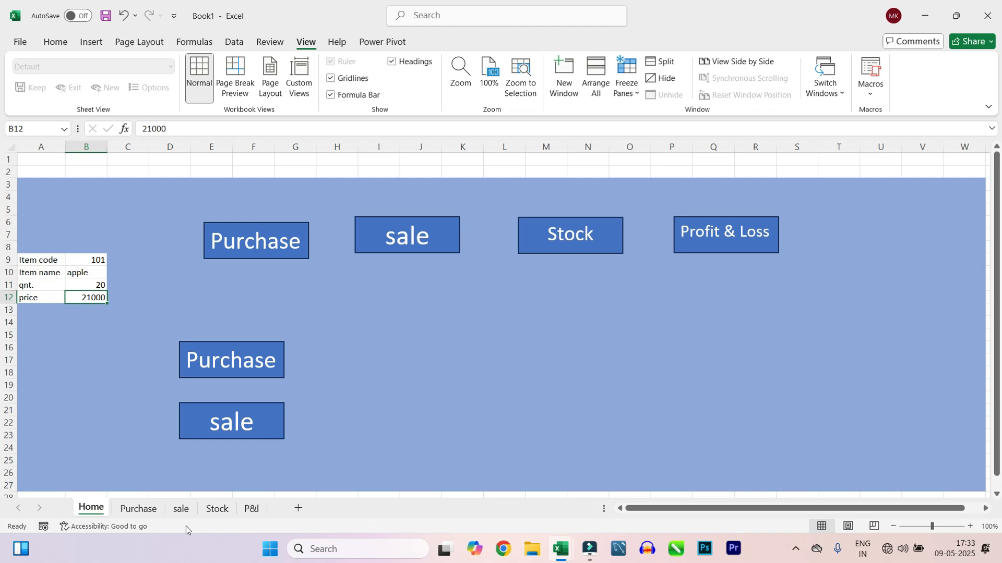
Step: On the Purchase sheet, enter the heading "item name" in cell A1 and reselect that cell
click(137, 517)
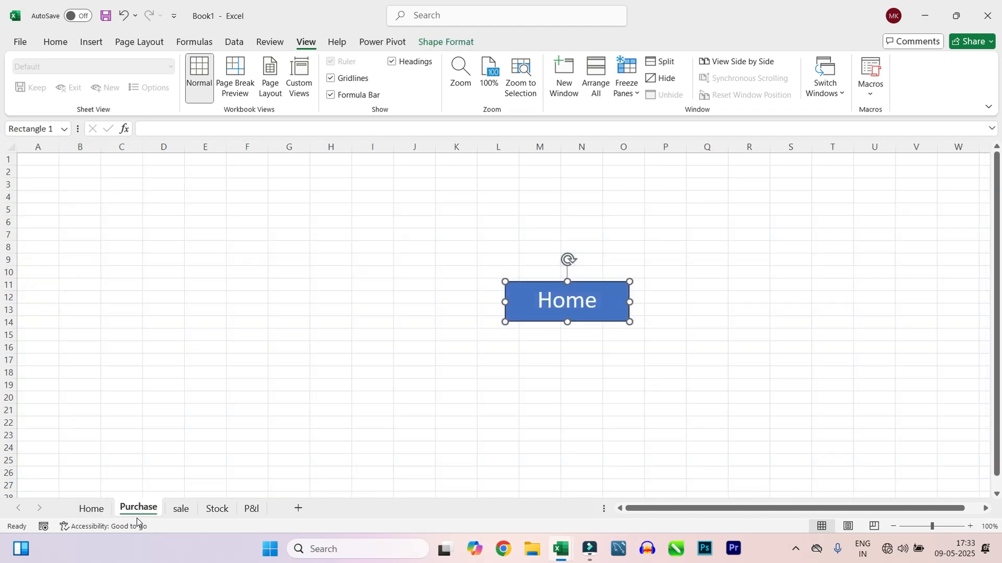
click(40, 160)
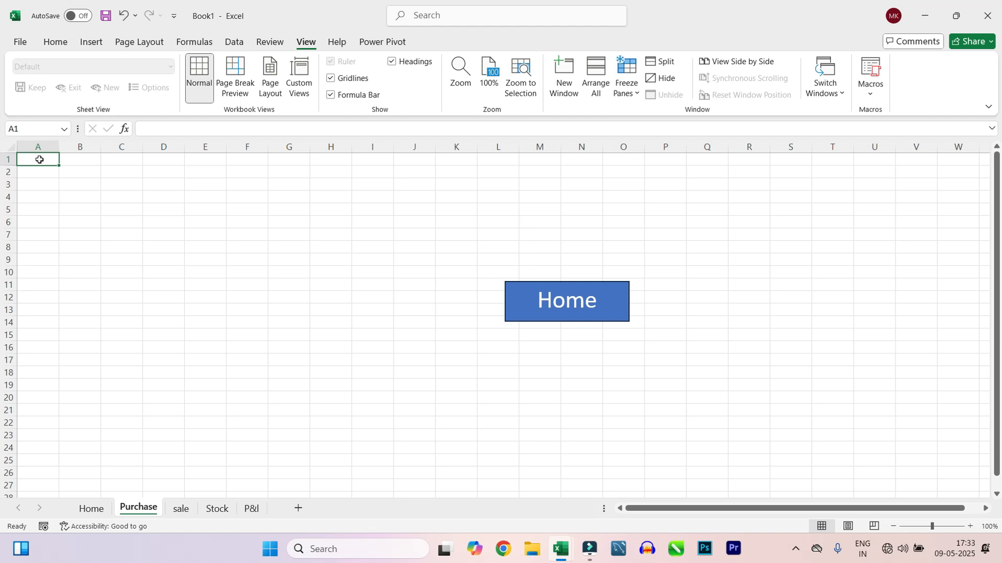
text(it)
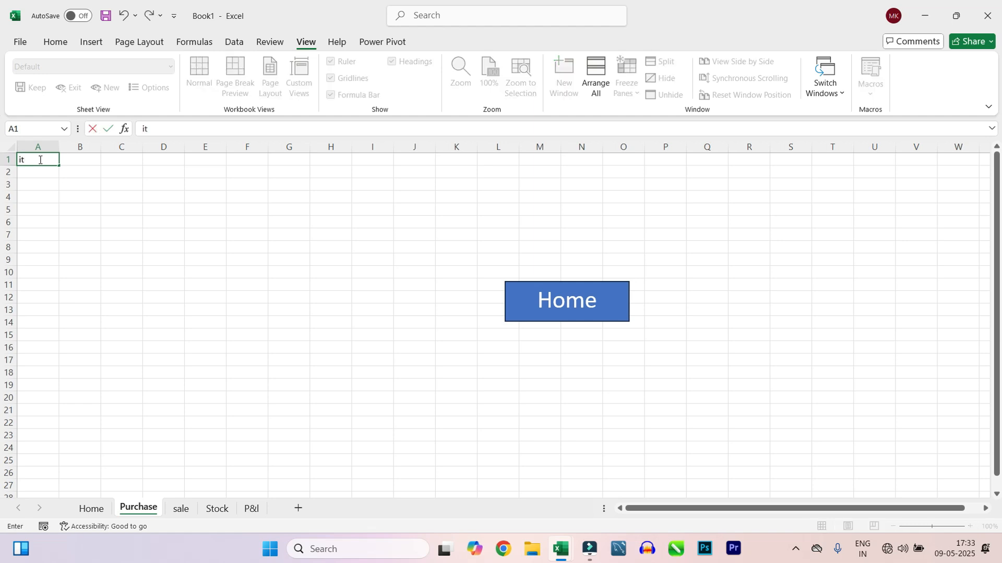
text(em name)
key(Tab)
click(40, 160)
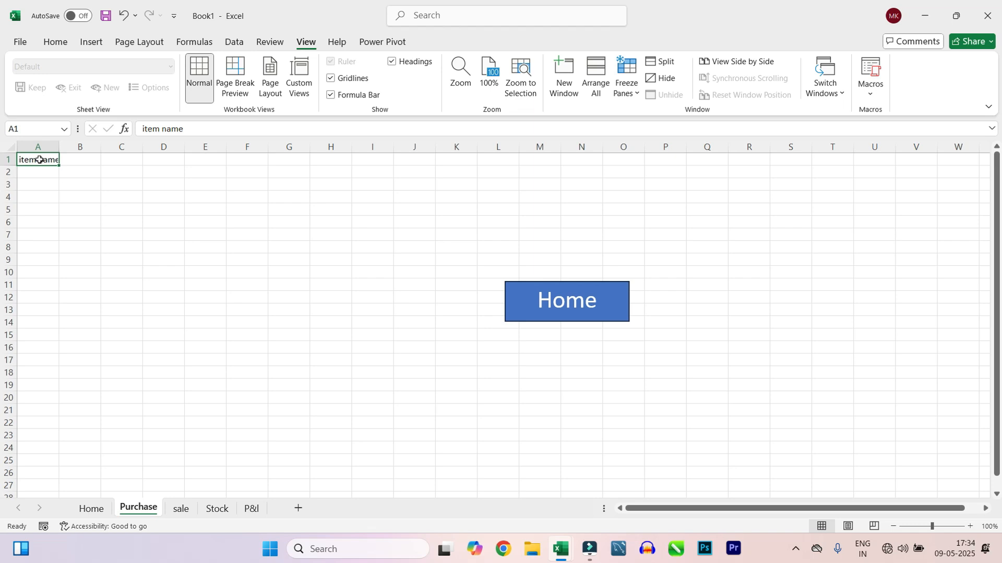
Step: Replace the heading in cell A1 of the Purchase sheet with "item code"
key(Delete)
click(32, 158)
text(ite)
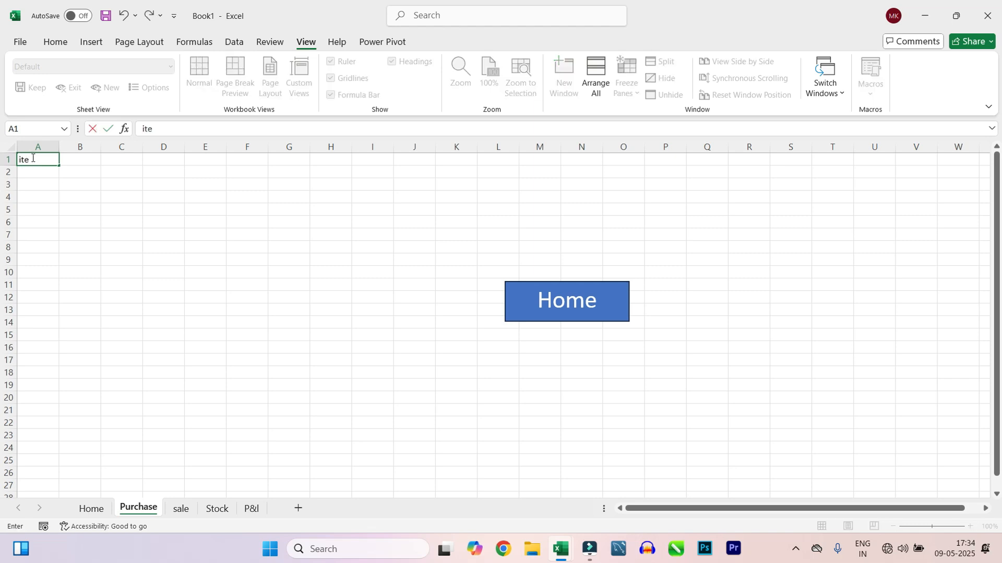
text(m code)
key(Tab)
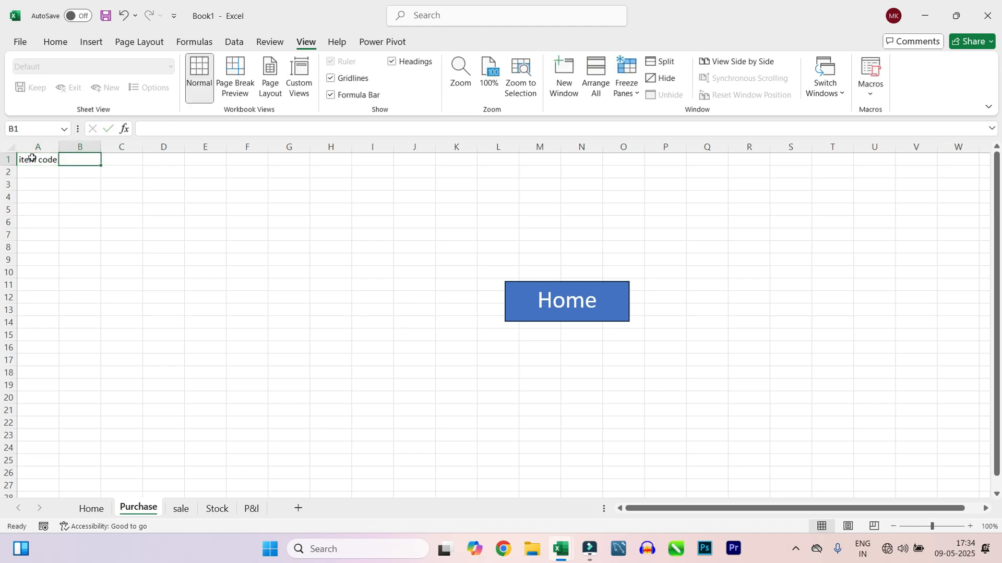
Step: Enter the headings "item name", "qnt" and "price" in cells B1, C1 and D1 of the Purchase sheet
text(item name)
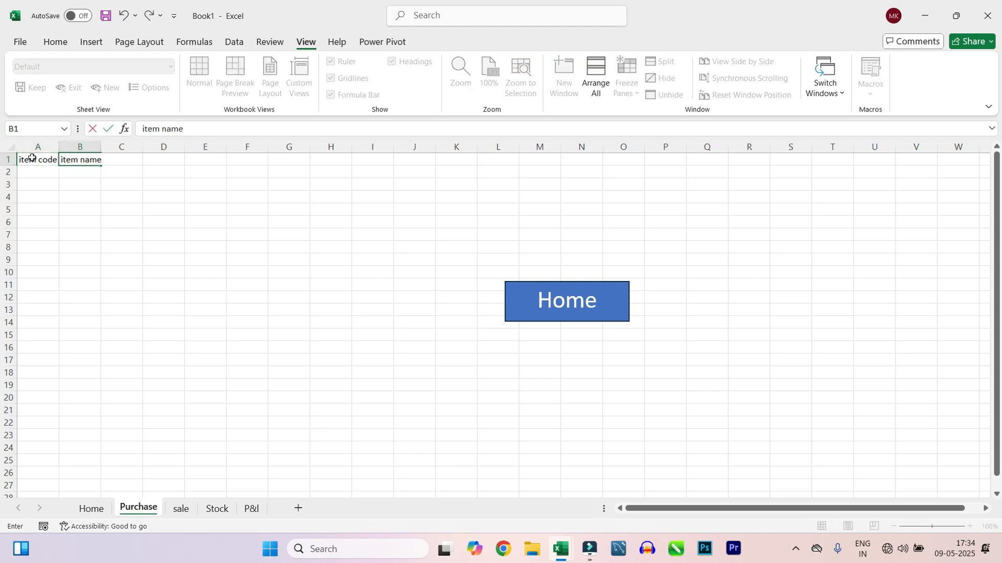
key(Tab)
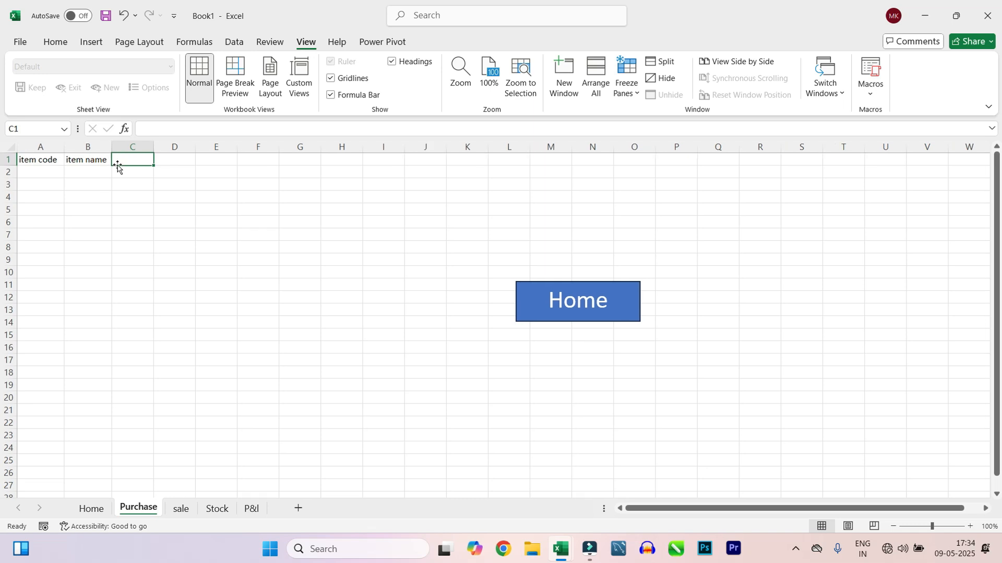
text(qnt)
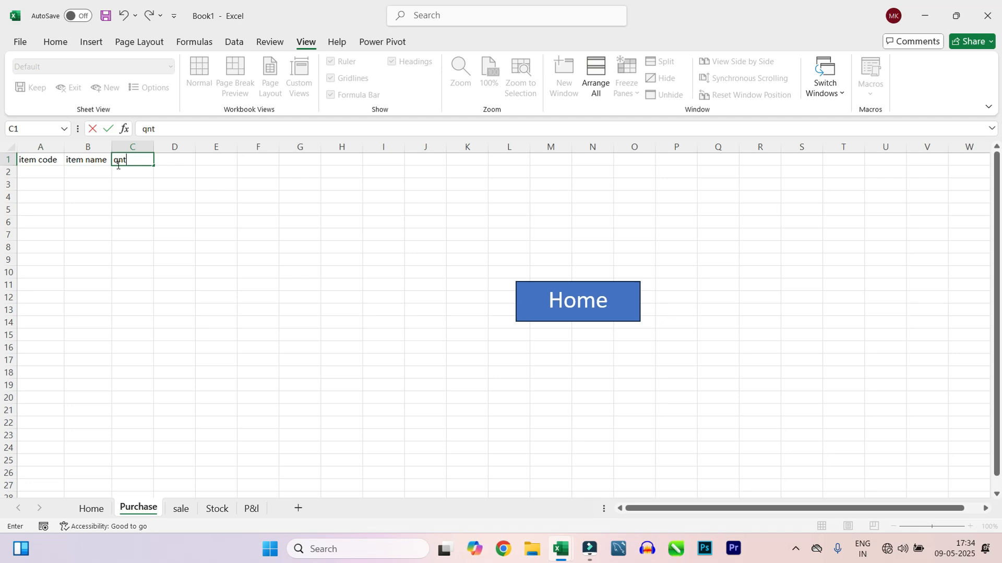
key(Tab)
text(price)
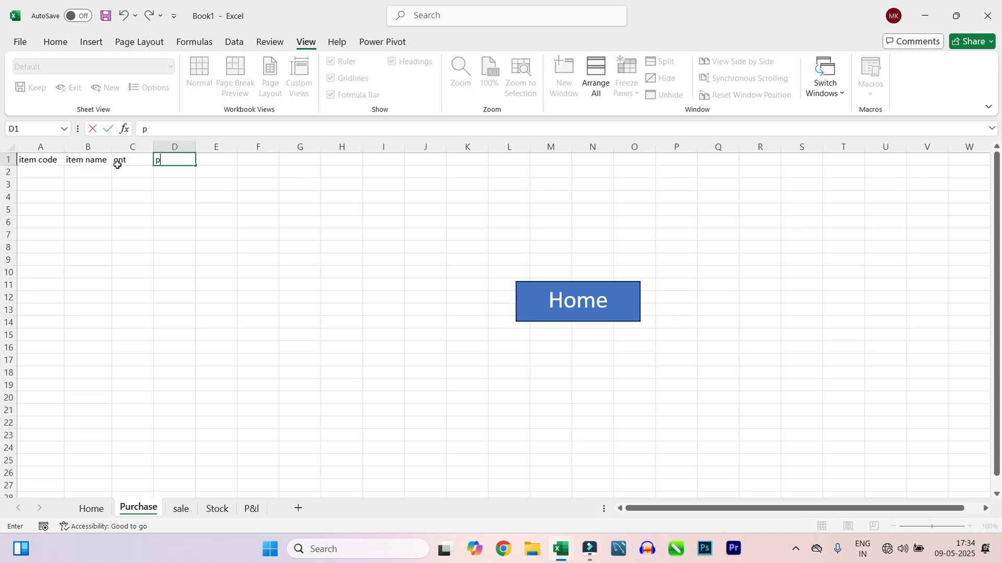
key(Tab)
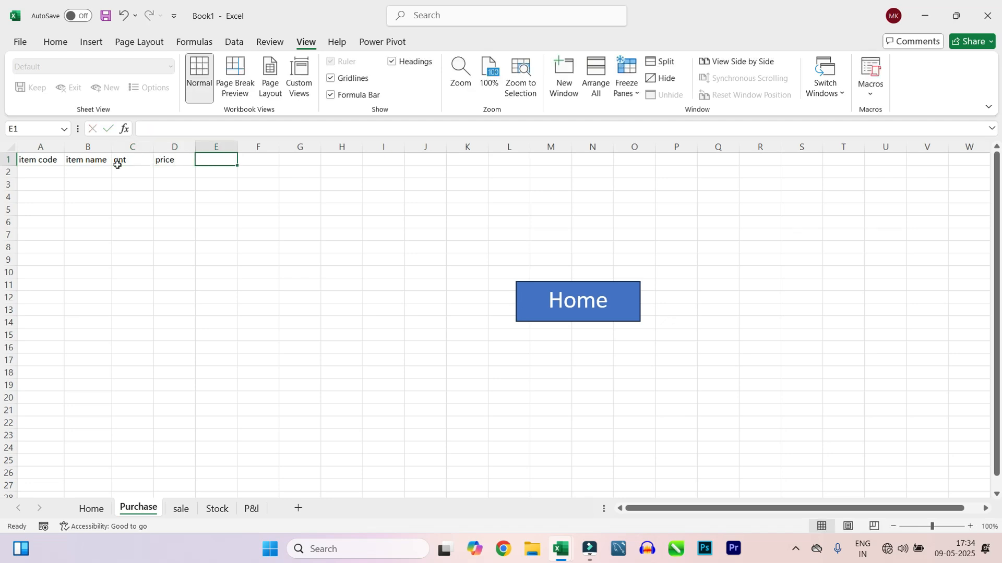
Step: Enter the header "T.price" in cell E1 of the Purchase sheet
text(netpay)
click(211, 161)
text(T)
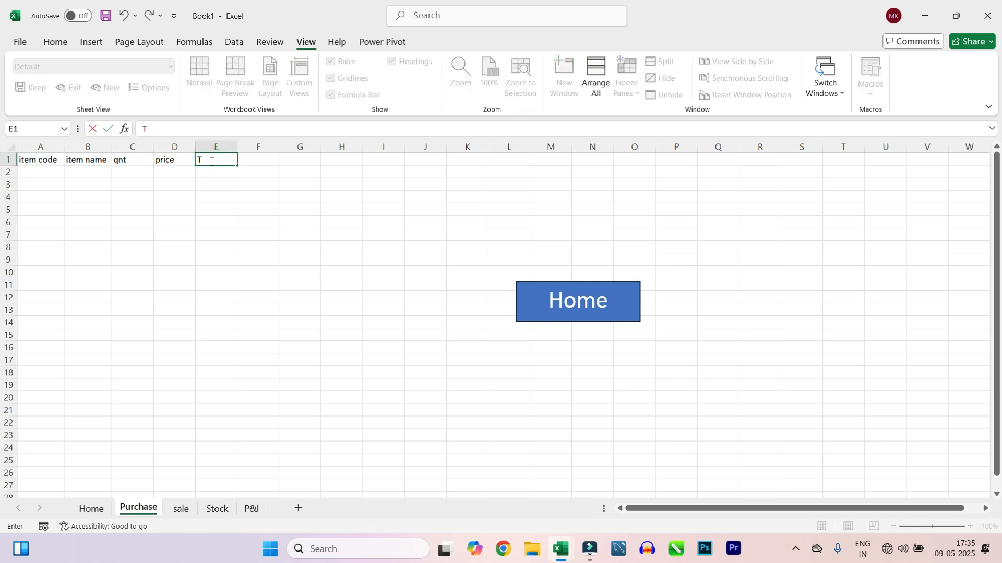
text(.price)
key(Return)
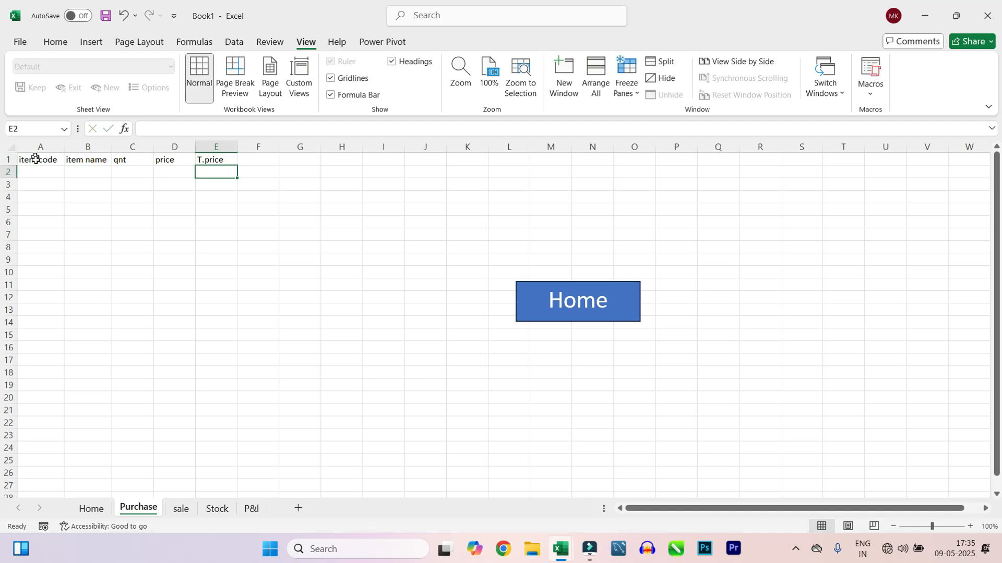
Step: Convert range A1:E13 on the Purchase sheet into a table with headers and remove its filter buttons
drag(35, 158, 215, 308)
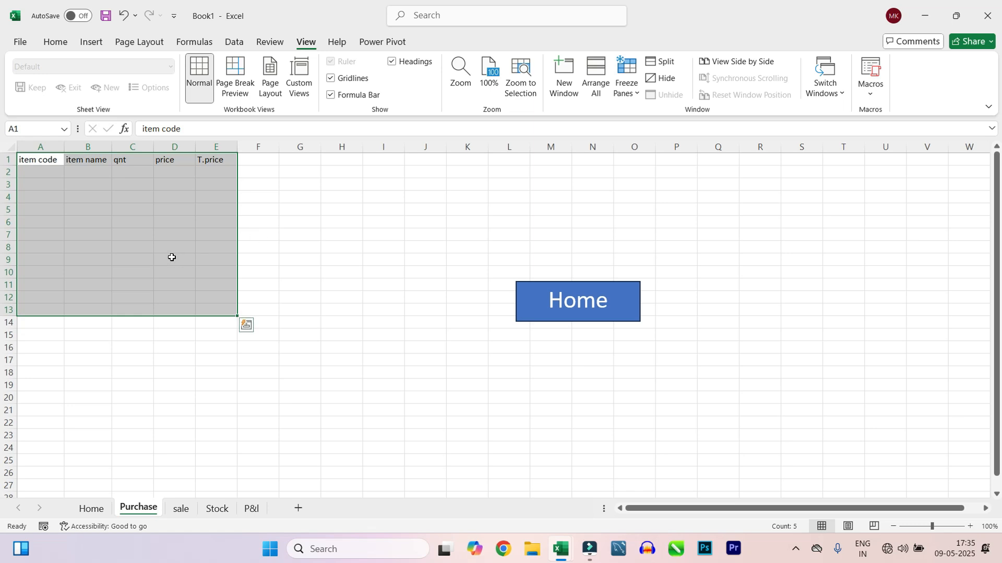
key(ctrl+t)
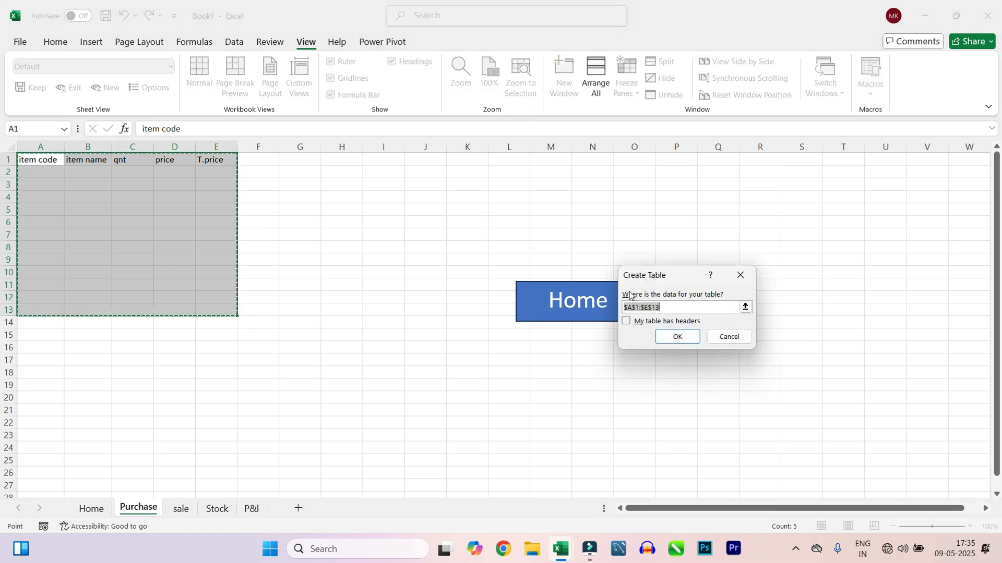
drag(666, 281, 336, 251)
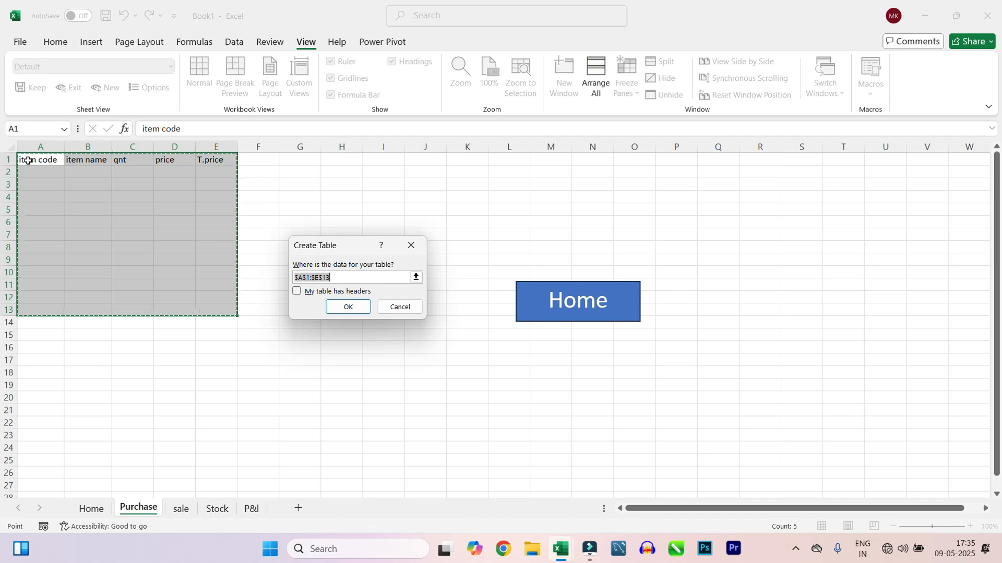
click(297, 291)
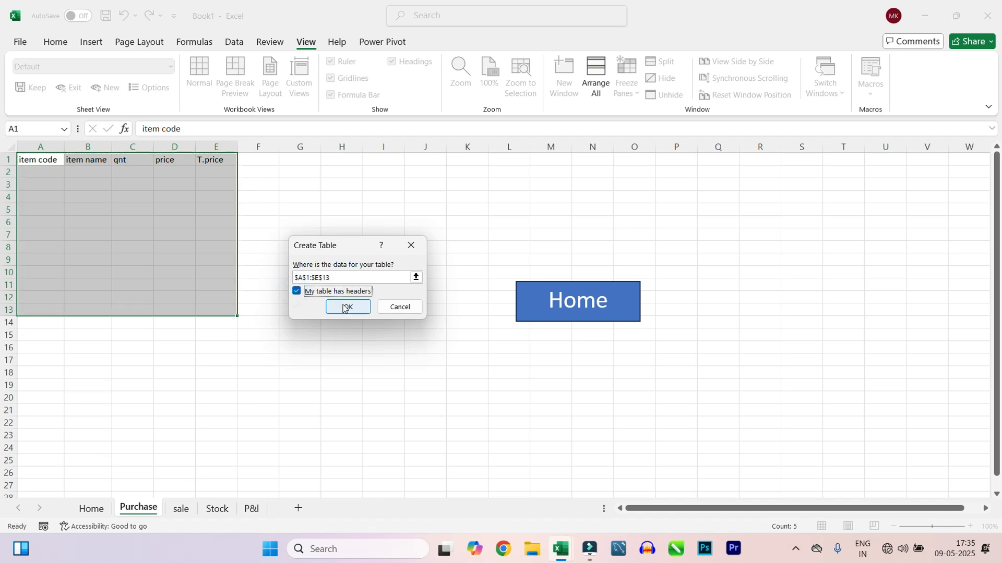
click(343, 306)
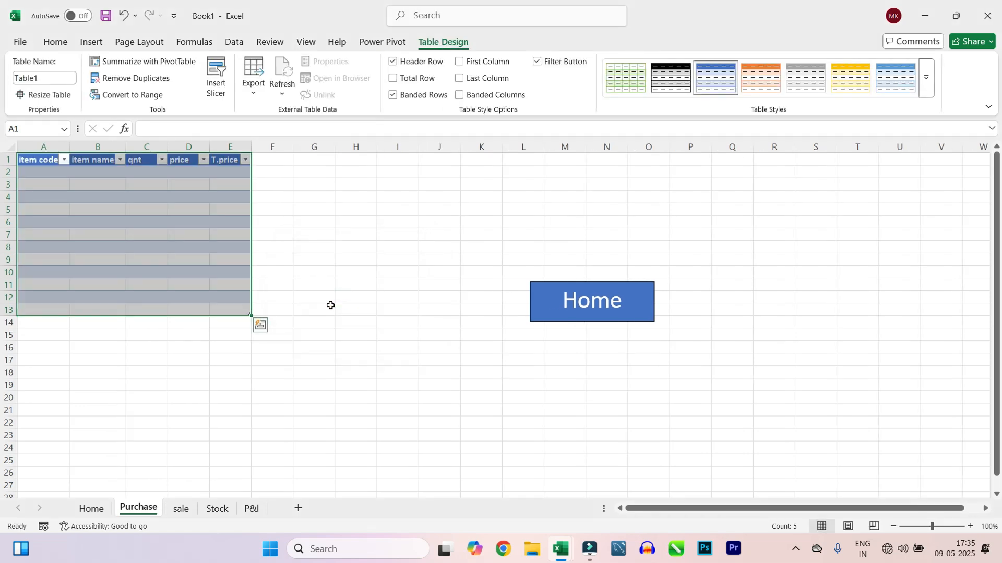
key(ctrl+shift+l)
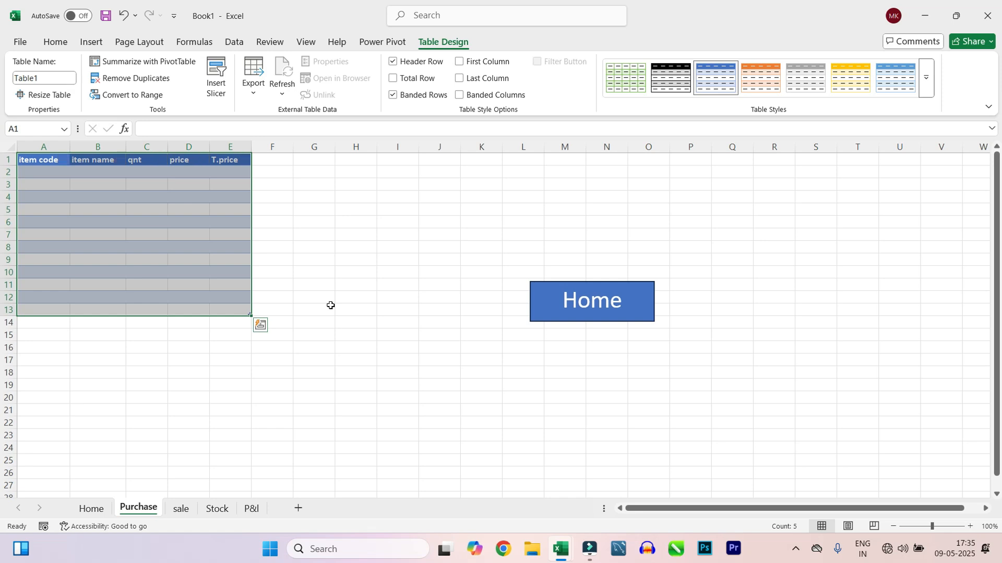
click(74, 236)
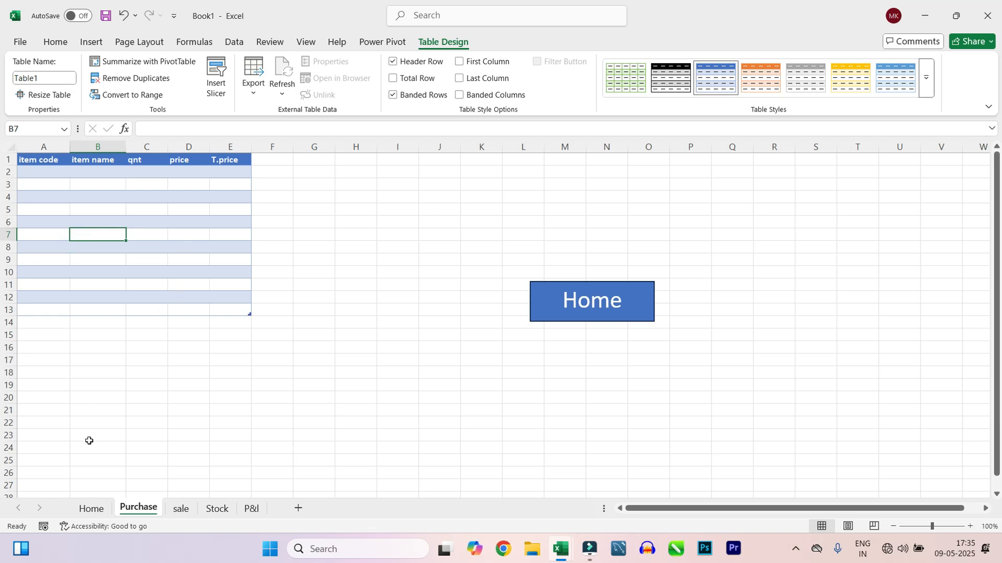
Step: Copy the whole Purchase table, A1:E13, to cell A1 of the sale sheet
drag(37, 160, 225, 308)
key(ctrl+c)
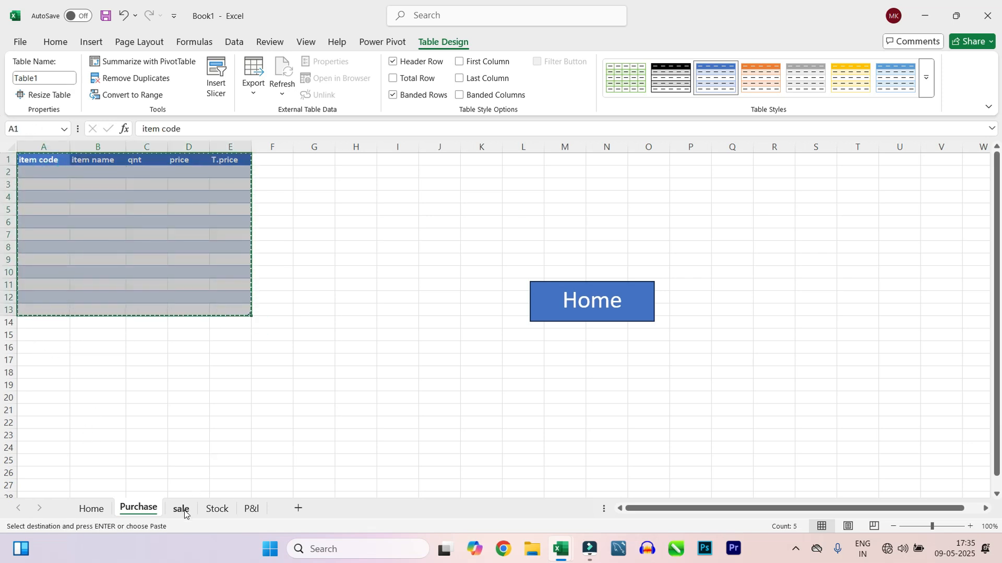
click(180, 509)
click(42, 157)
click(41, 156)
key(ctrl+v)
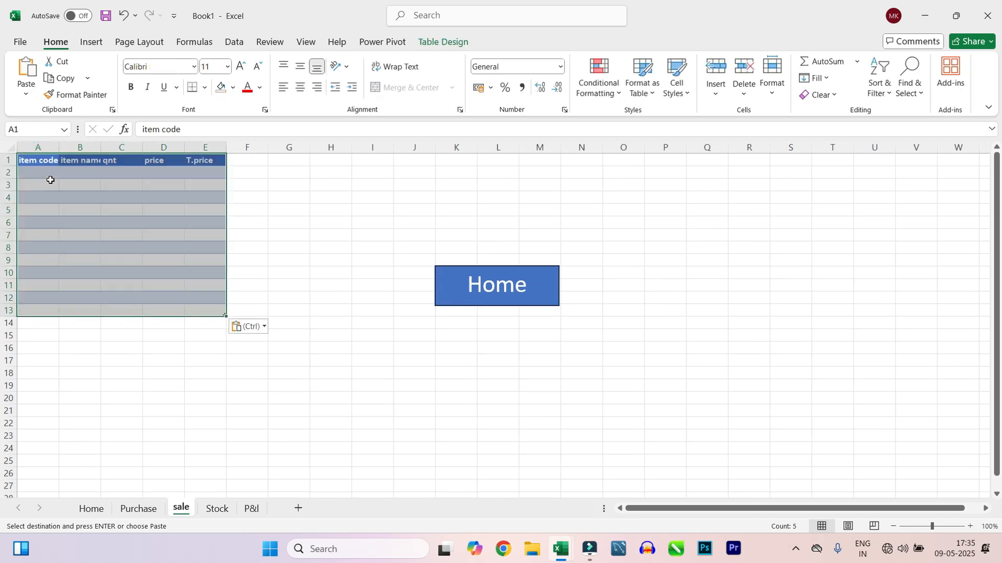
Step: Enter the headers "item name", "stock" and "remembers" in cells A1 to C1 of the Stock sheet
click(223, 505)
click(50, 159)
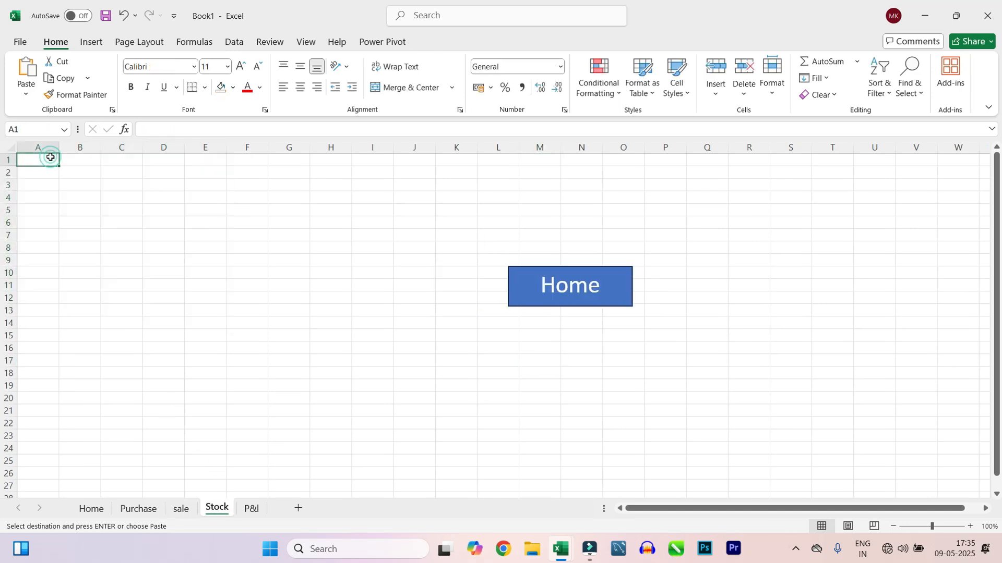
text(em name)
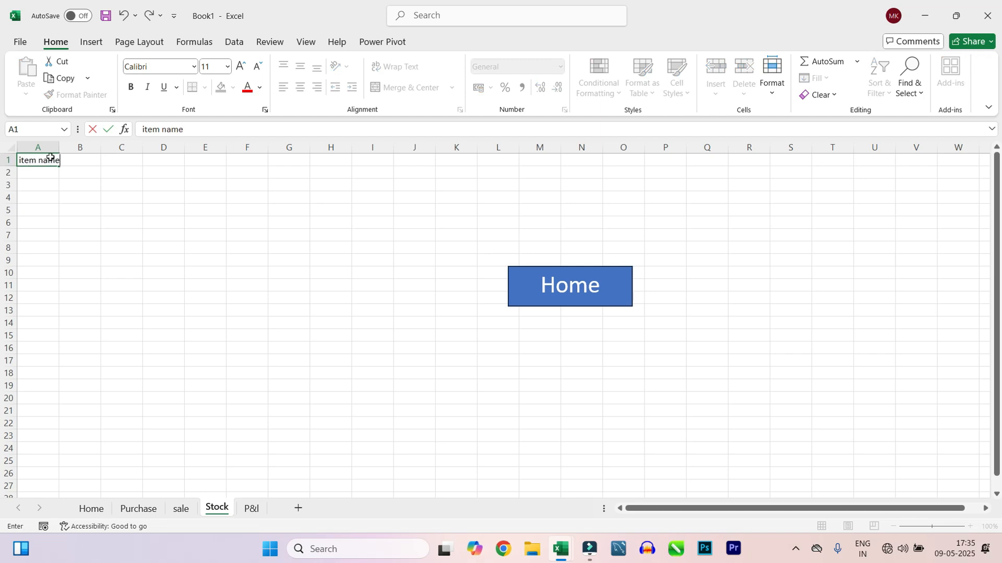
key(Tab)
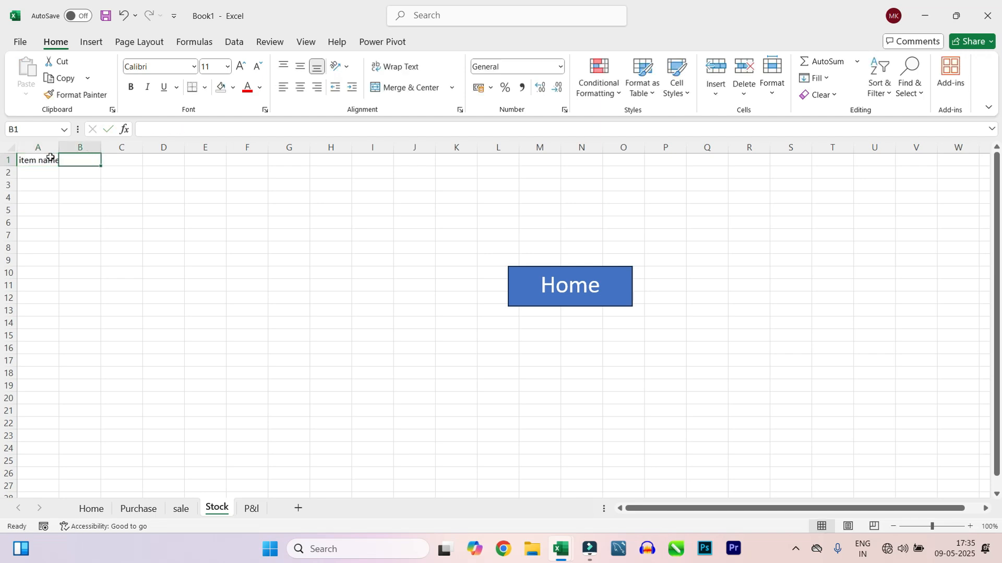
text(stock)
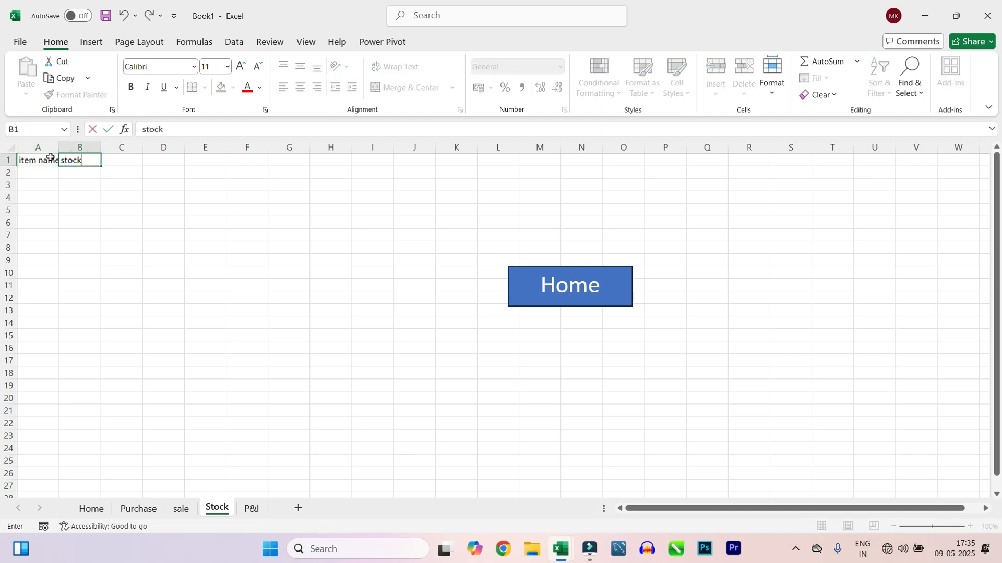
key(Tab)
text(rem)
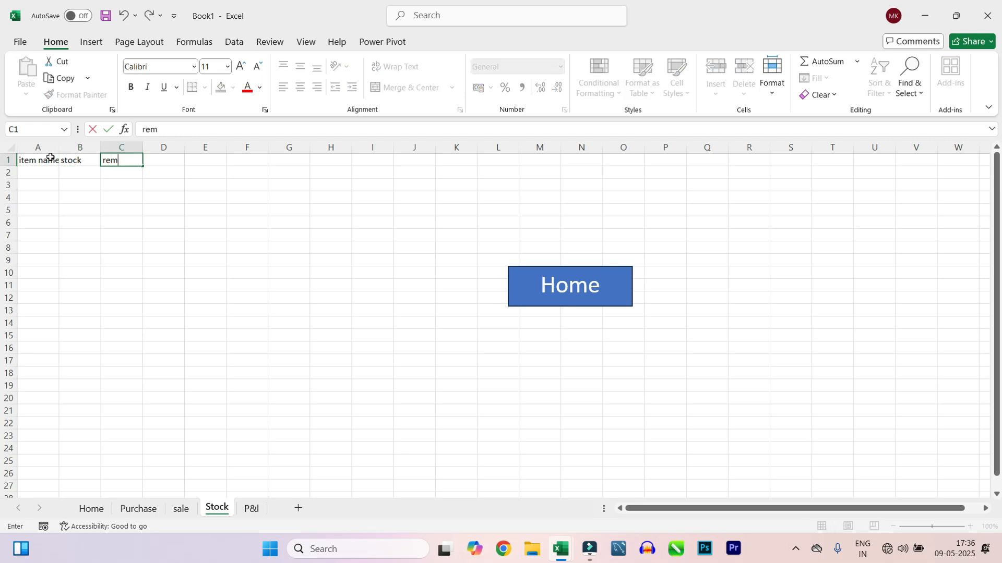
text(embers)
click(180, 269)
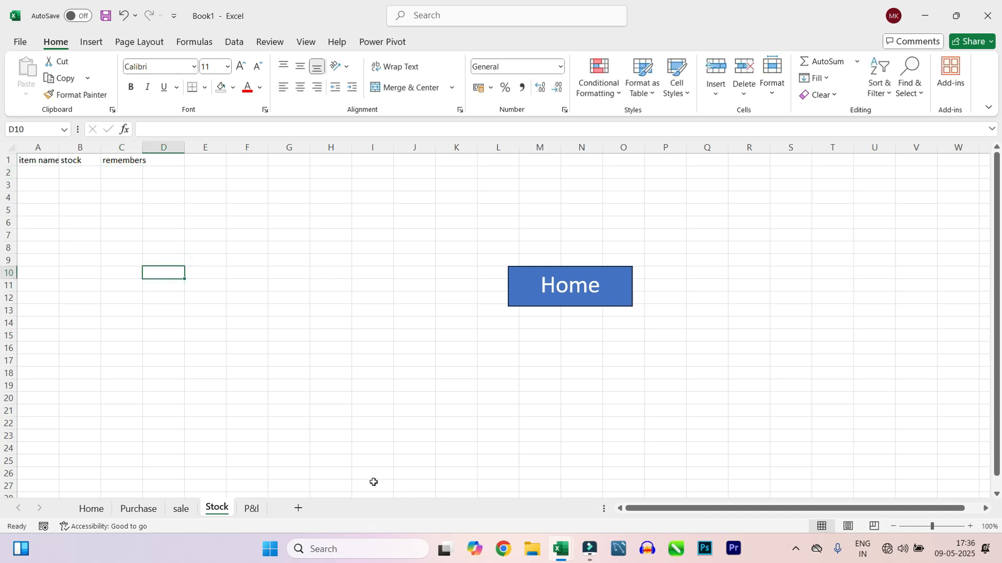
Step: Examine the SALE and STOCK sheets of the EXCEL SHEETS MK workbook for reference, and return to Book1
click(559, 552)
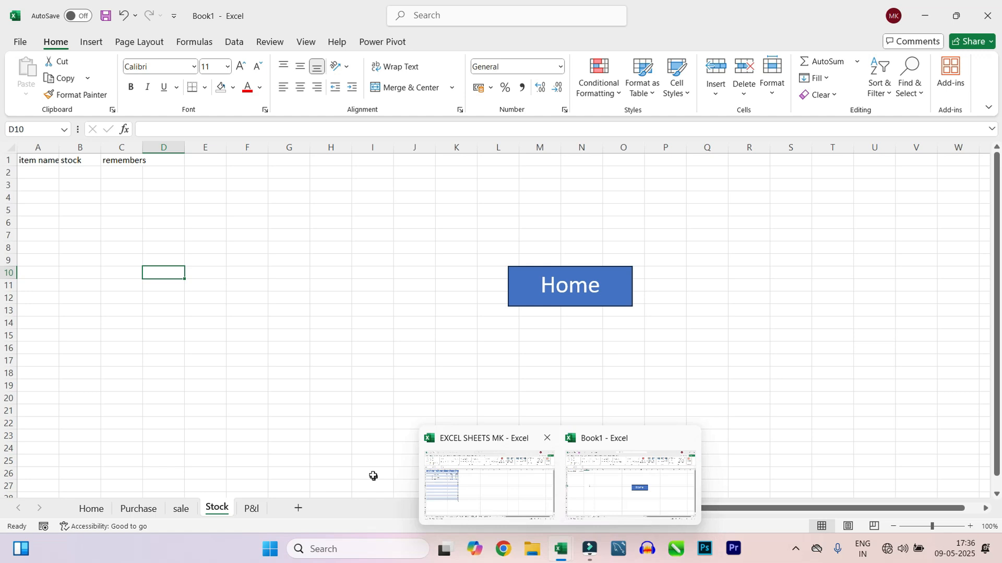
click(475, 495)
click(433, 509)
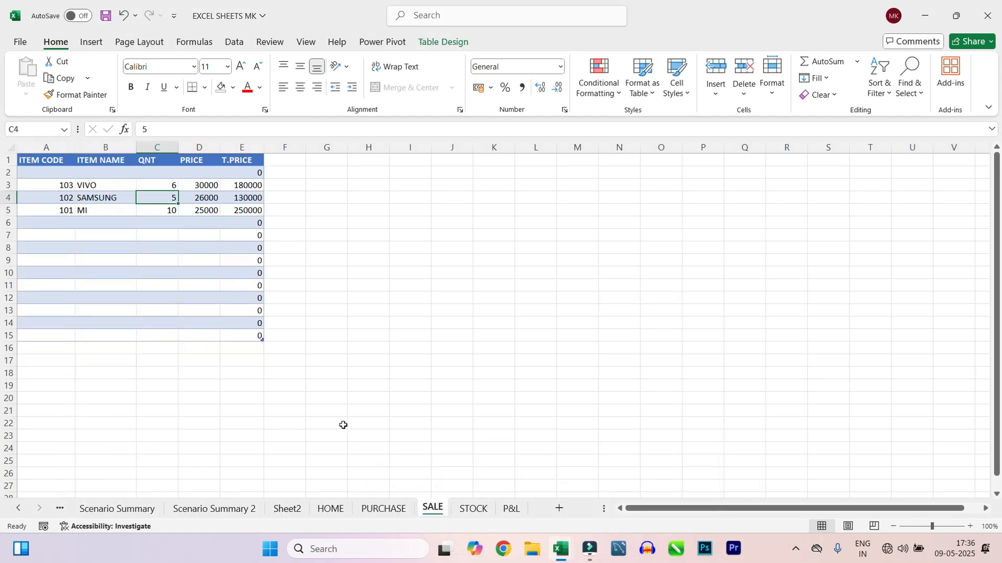
click(473, 510)
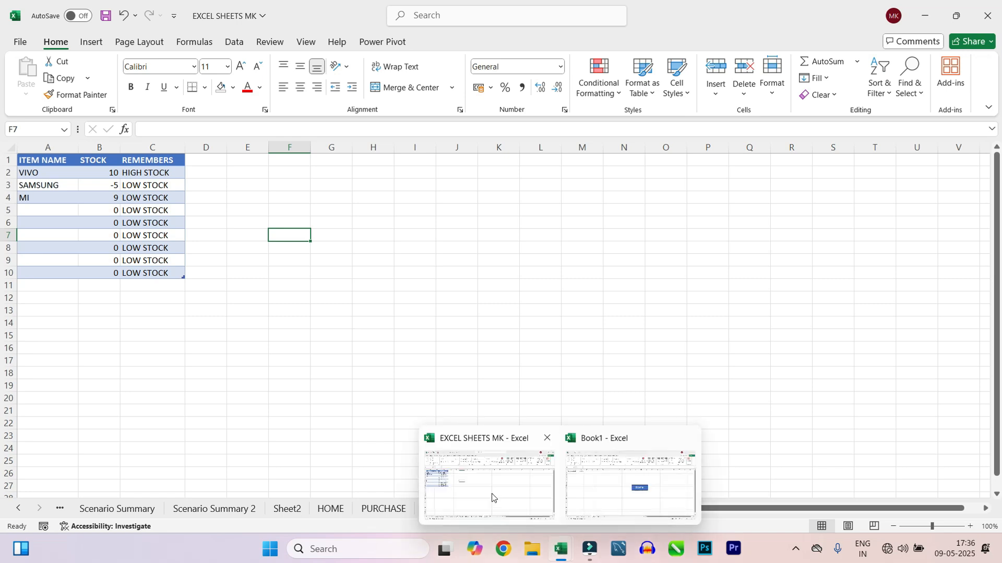
mouse_move(560, 548)
click(573, 506)
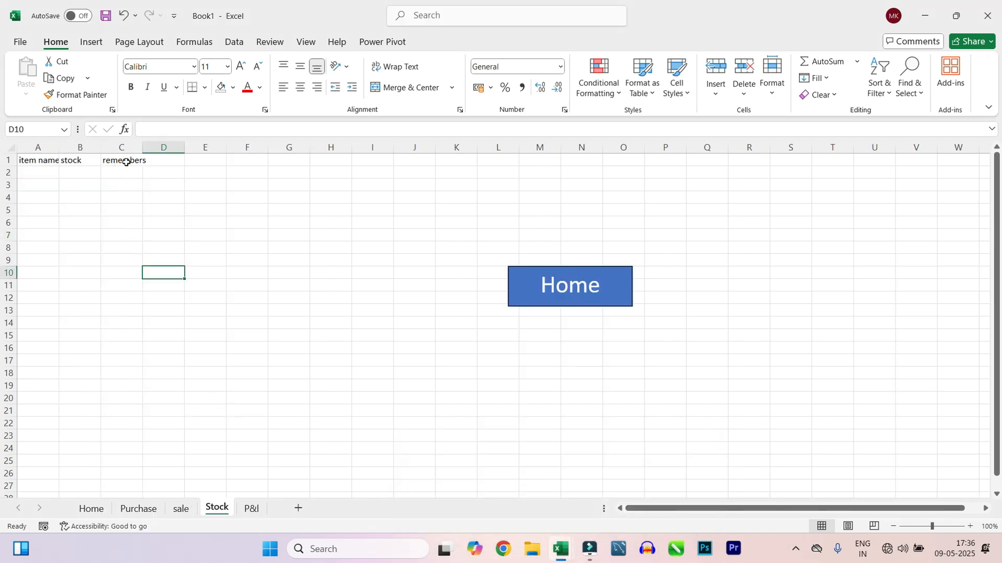
Step: Convert range A1:C15 on the Stock sheet into a table with headers
drag(39, 161, 133, 335)
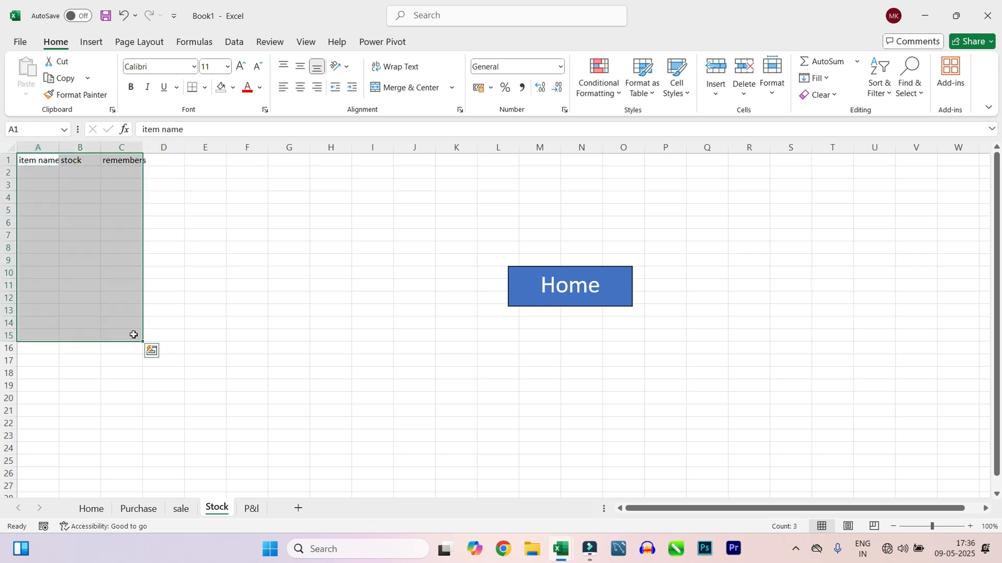
key(ctrl+t)
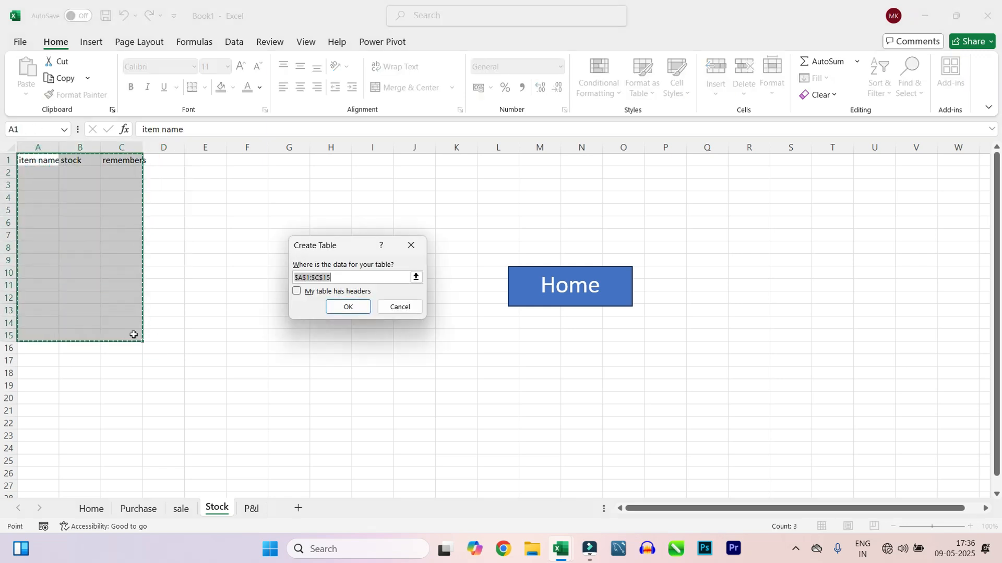
click(295, 292)
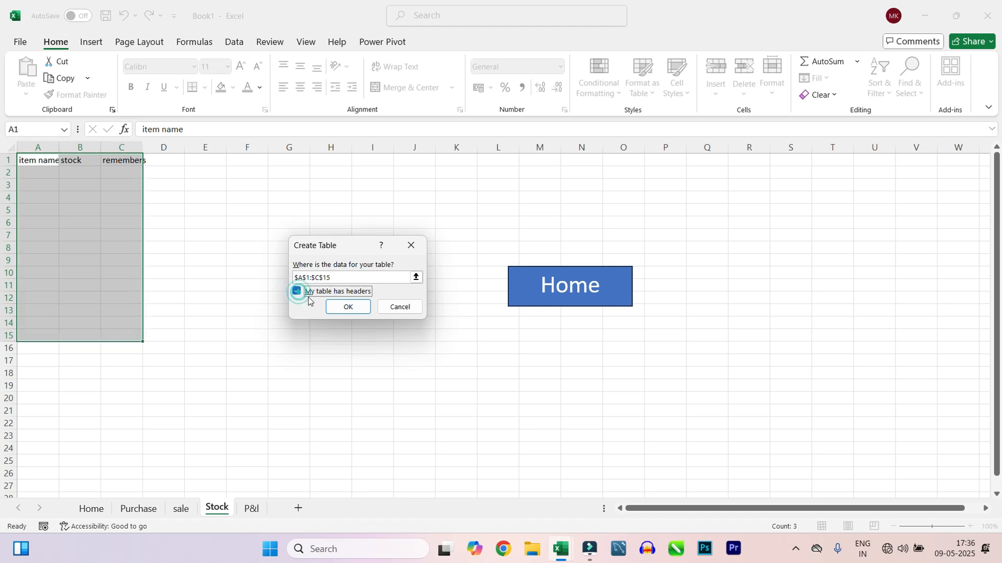
click(347, 307)
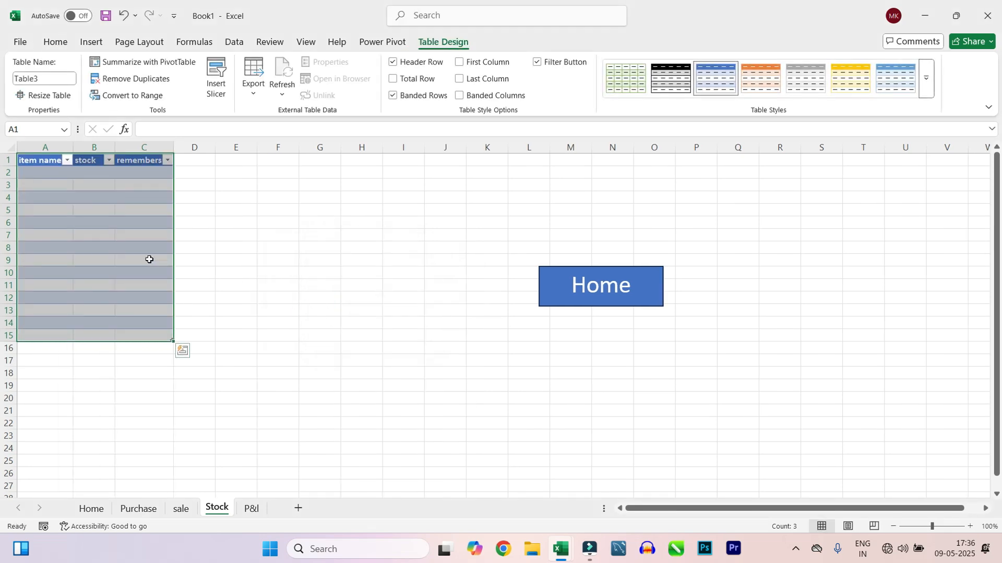
key(ctrl+q)
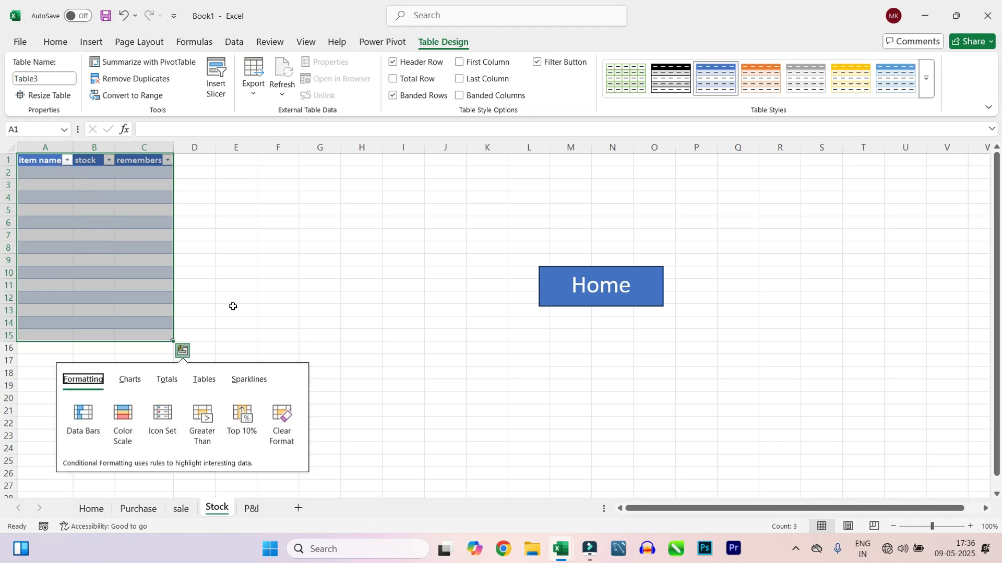
click(149, 272)
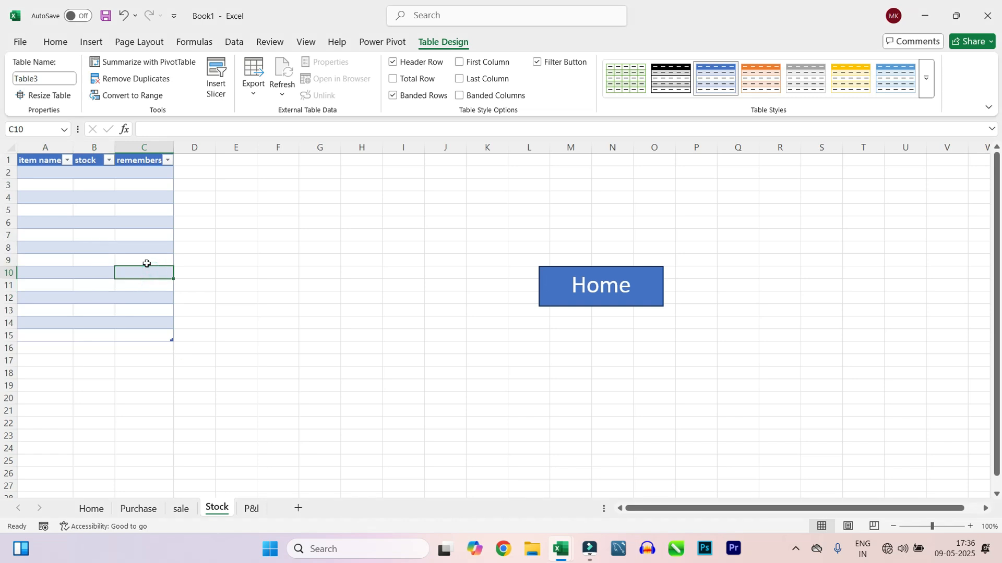
Step: Enter the headers "item name", "purchase", "sale" and "netpay" in cells A1 to D1 of the P&l sheet
click(245, 514)
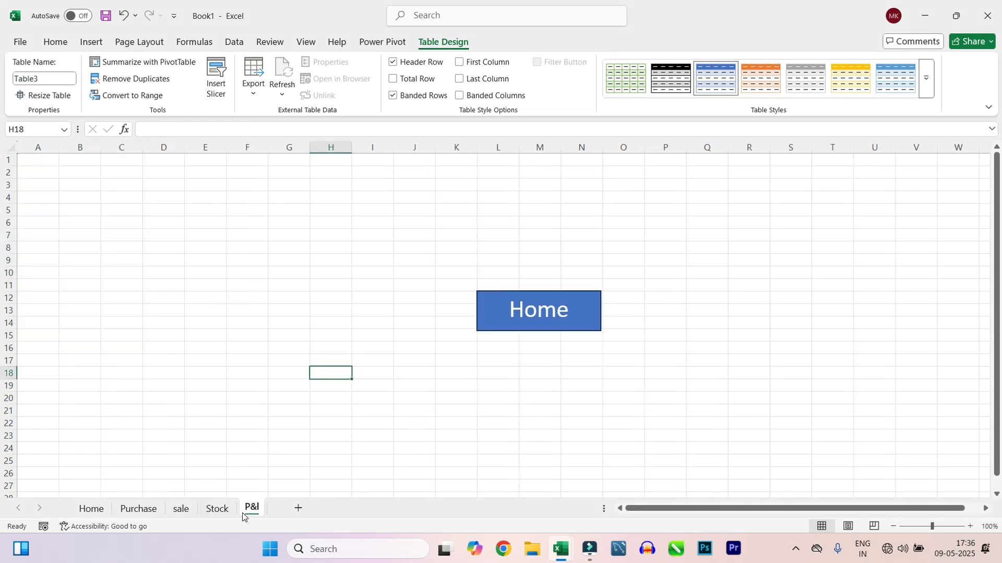
click(36, 160)
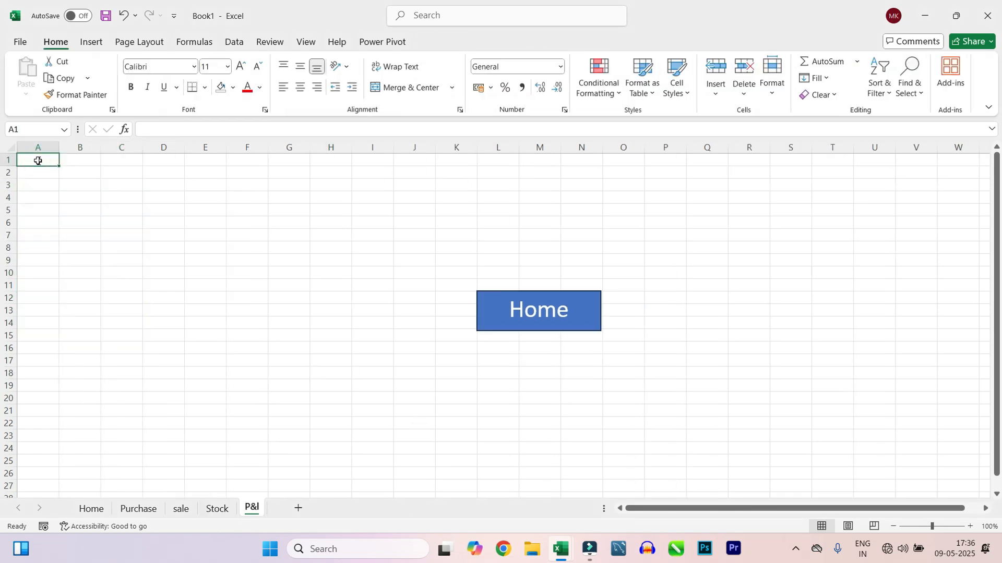
text(iten)
key(BackSpace)
text(m name)
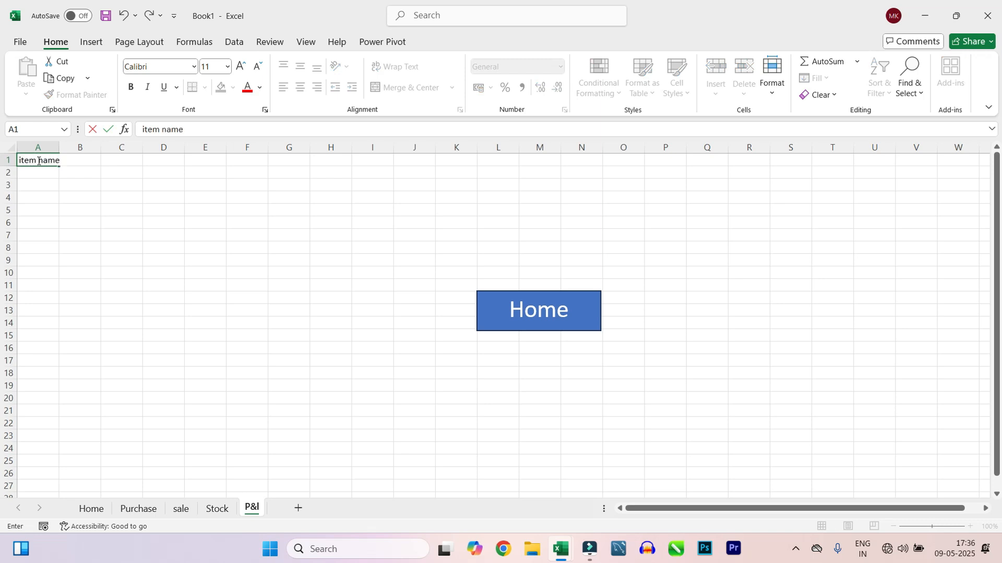
key(Tab)
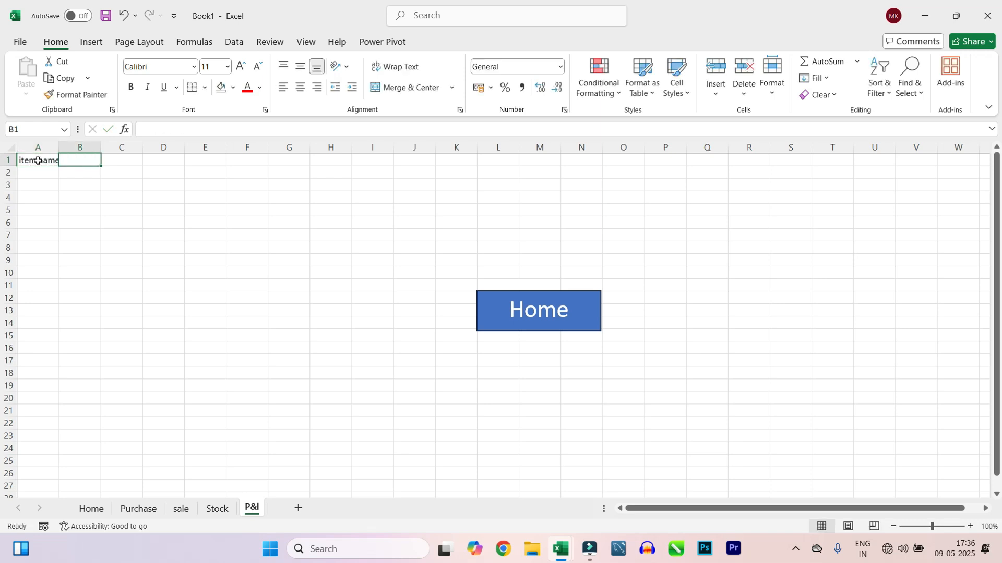
text(purchase)
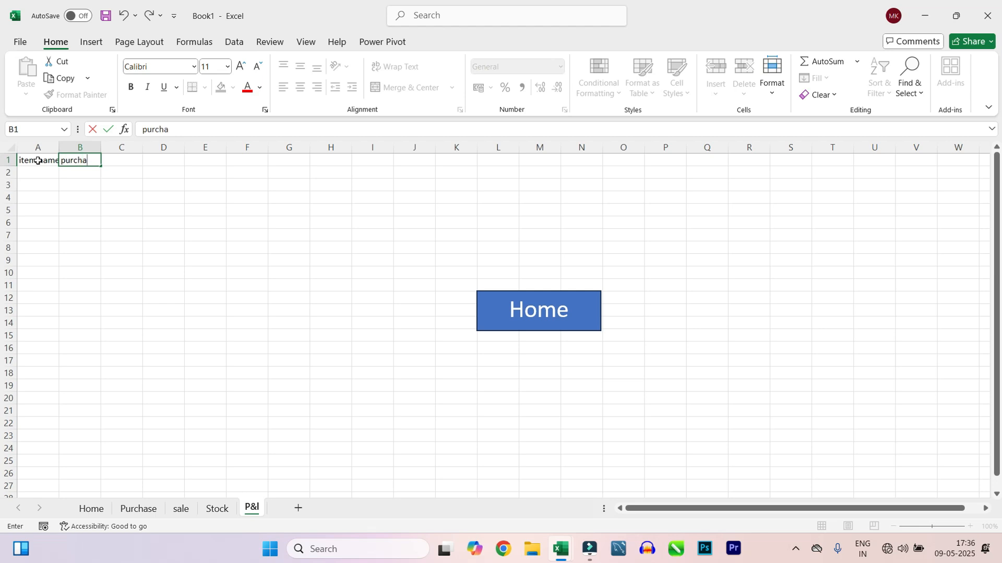
key(Tab)
text(sale)
key(Tab)
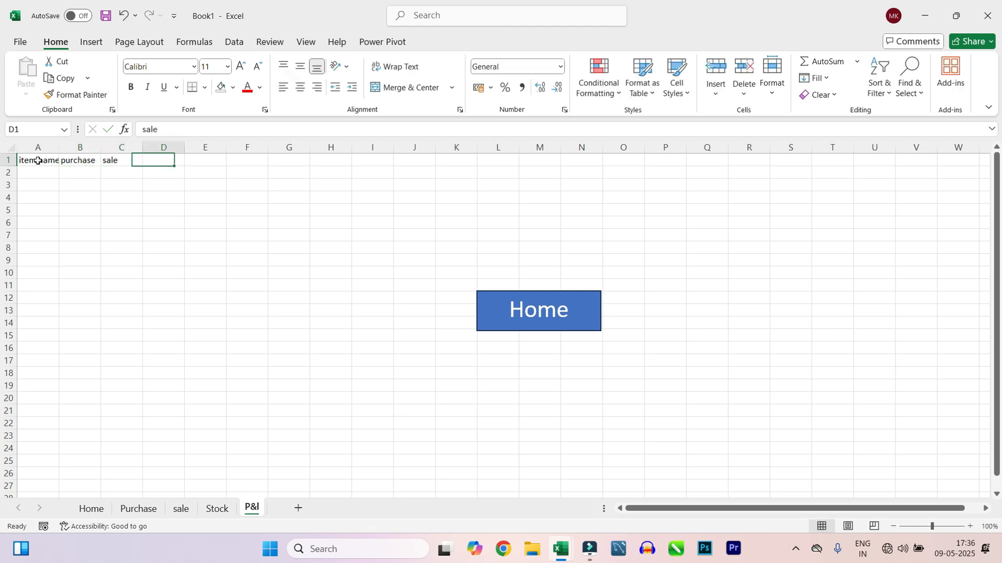
text(net)
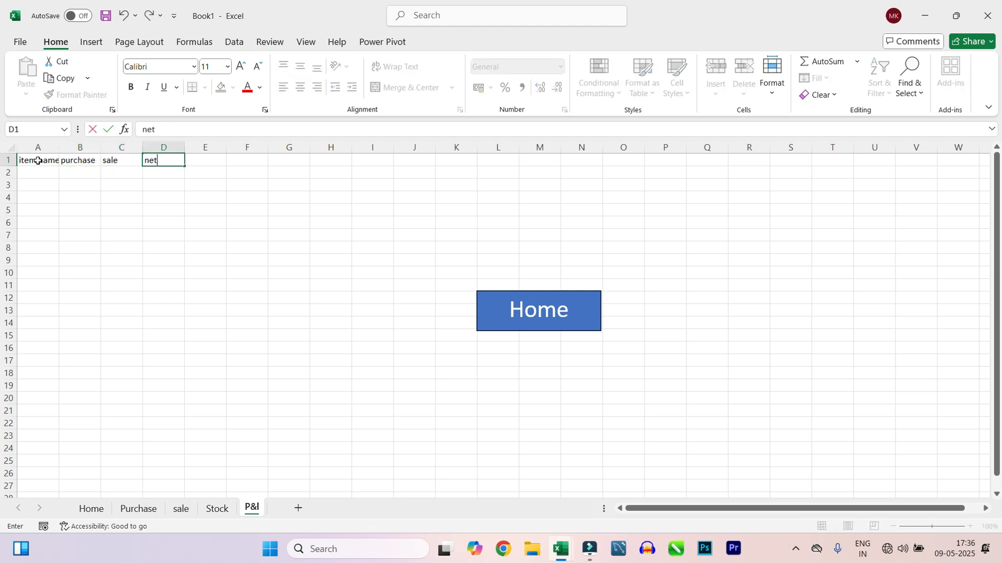
text(pay)
key(Tab)
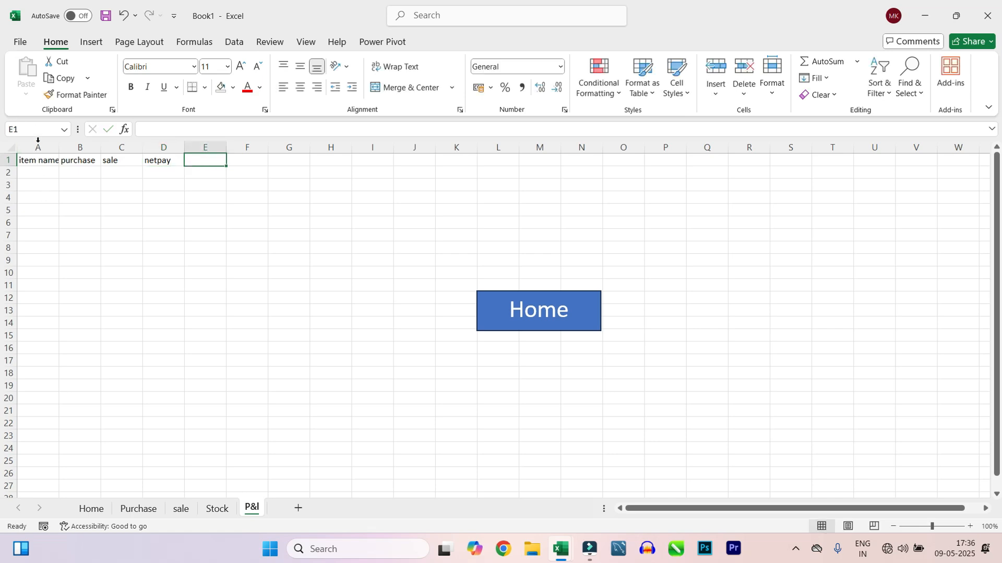
Step: Convert range A1:D13 on the P&l sheet into a table with headers, and remove its filter buttons
drag(38, 165, 162, 304)
key(ctrl+t)
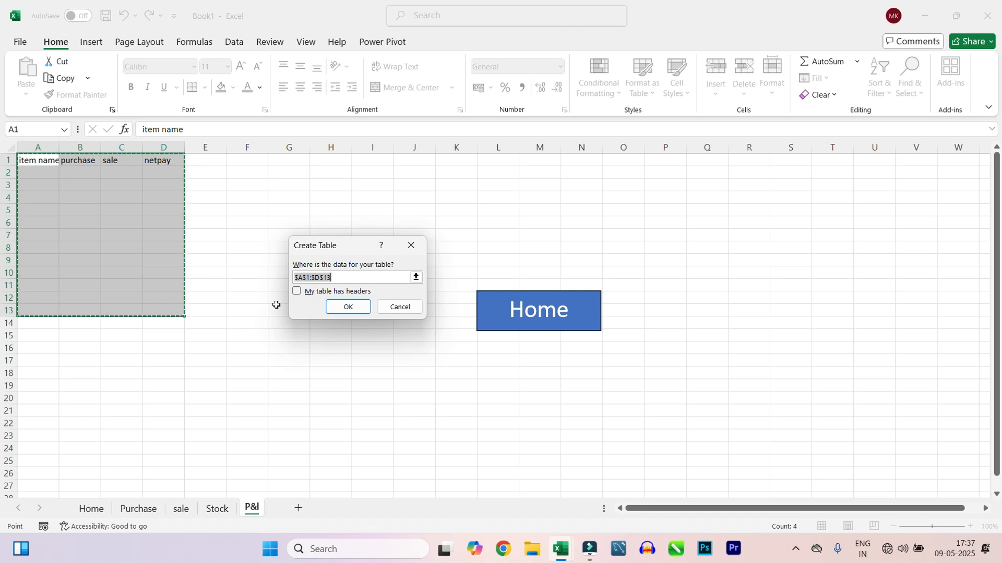
click(296, 291)
click(357, 307)
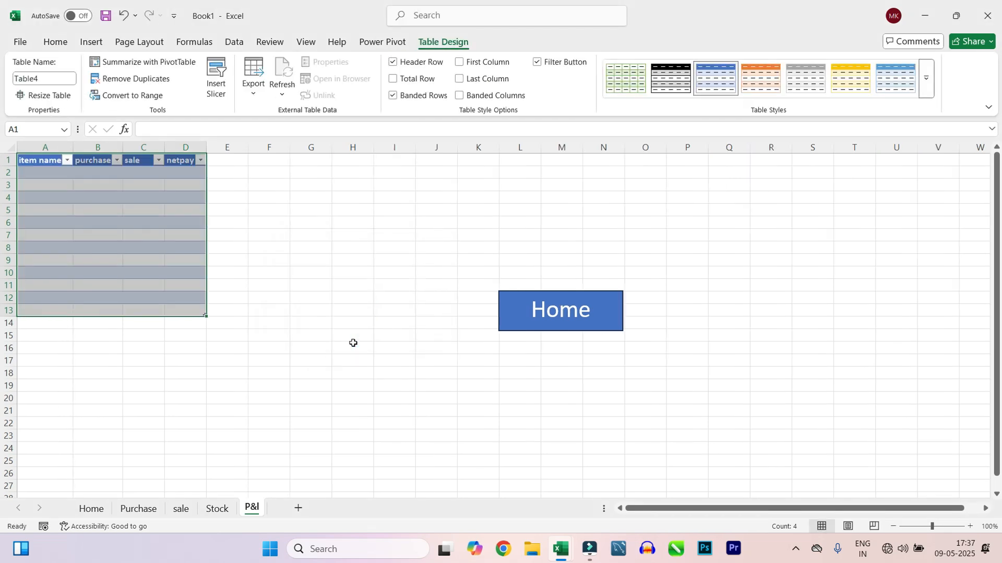
key(ctrl+shift+l)
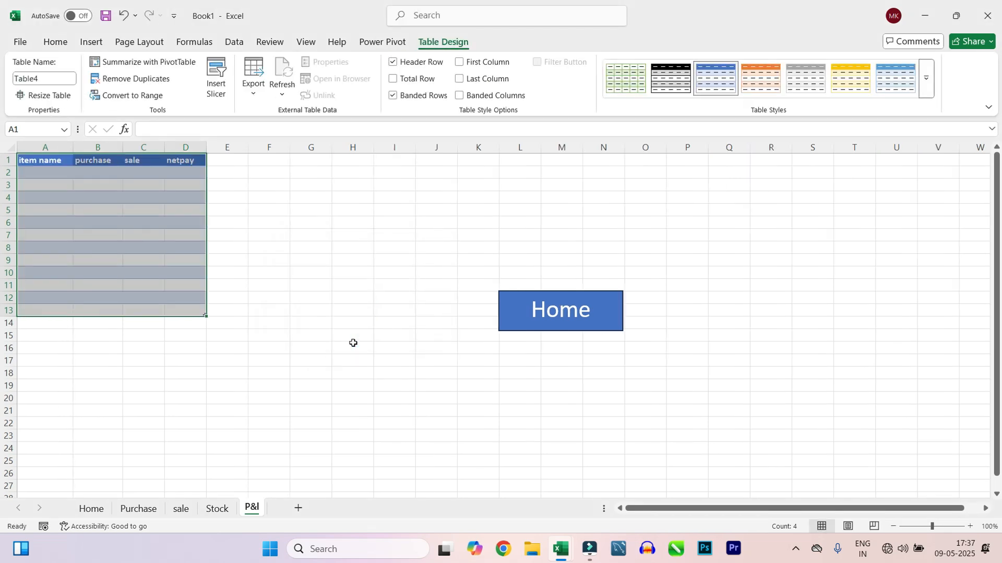
click(34, 244)
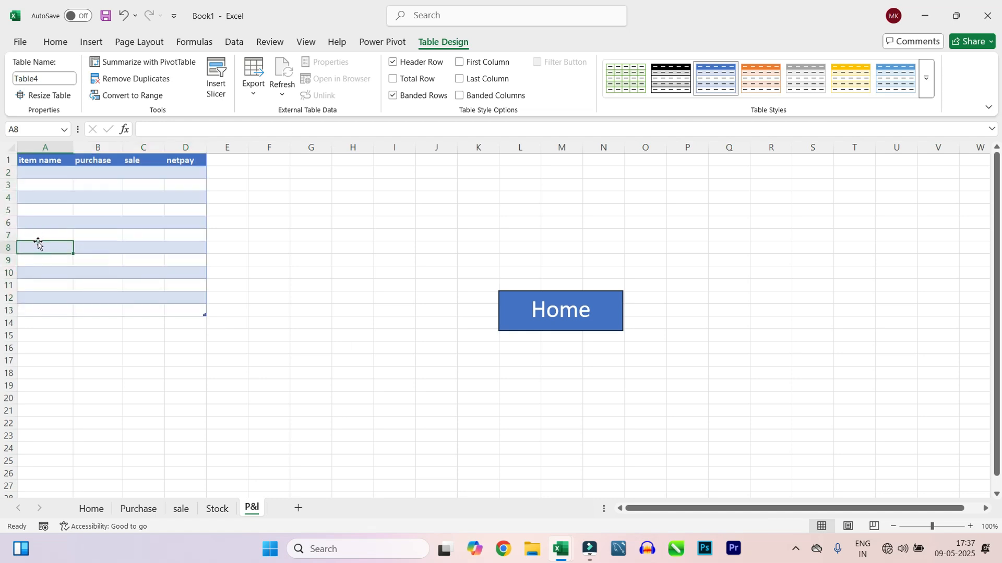
Step: Start recording a macro named "purchase" from the Home sheet, stored in this workbook
click(102, 508)
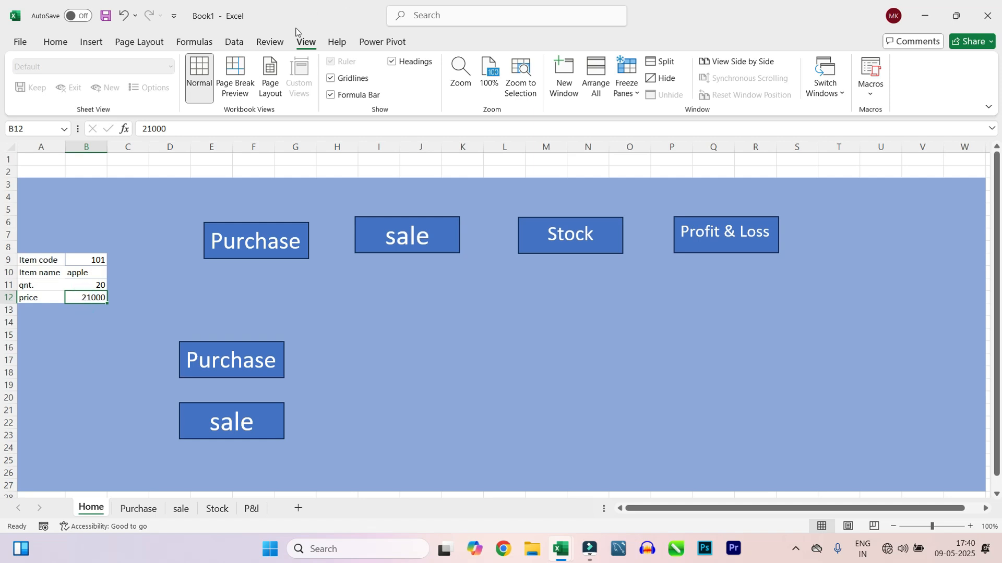
click(868, 96)
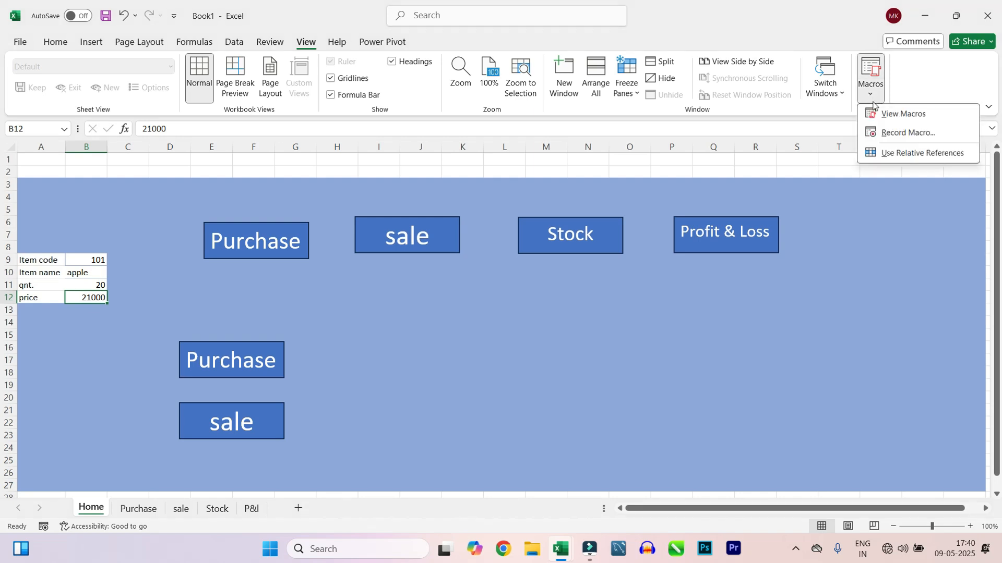
click(887, 133)
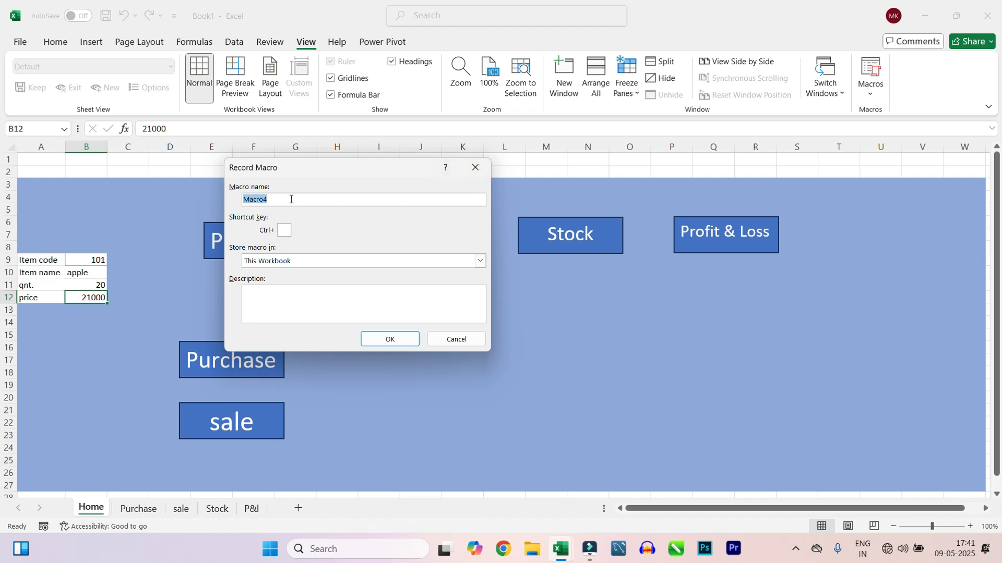
key(BackSpace)
text(purchase)
click(378, 339)
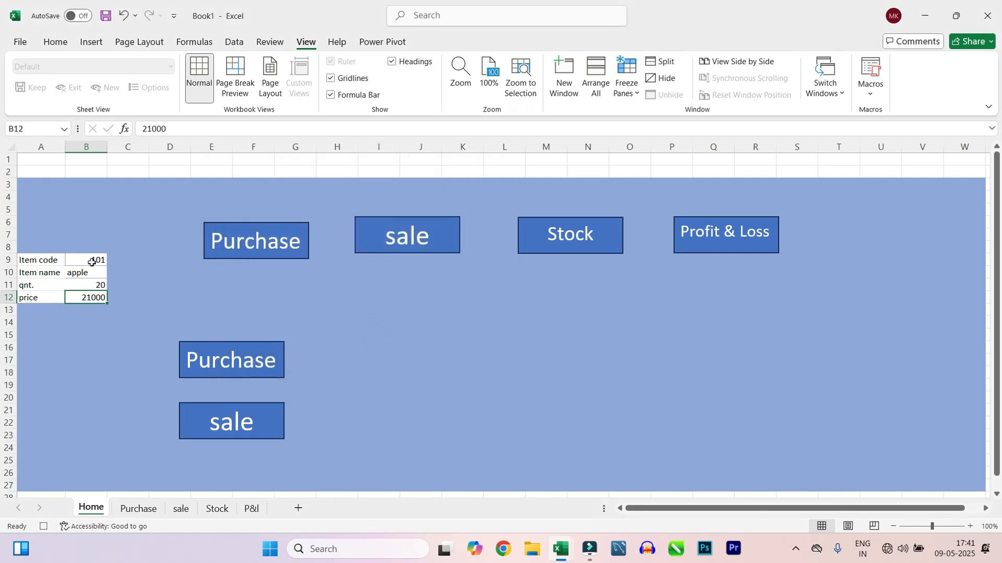
Step: Copy the item values in B9:B12 of the Home sheet and paste them transposed at A2 of the Purchase sheet
drag(94, 259, 97, 296)
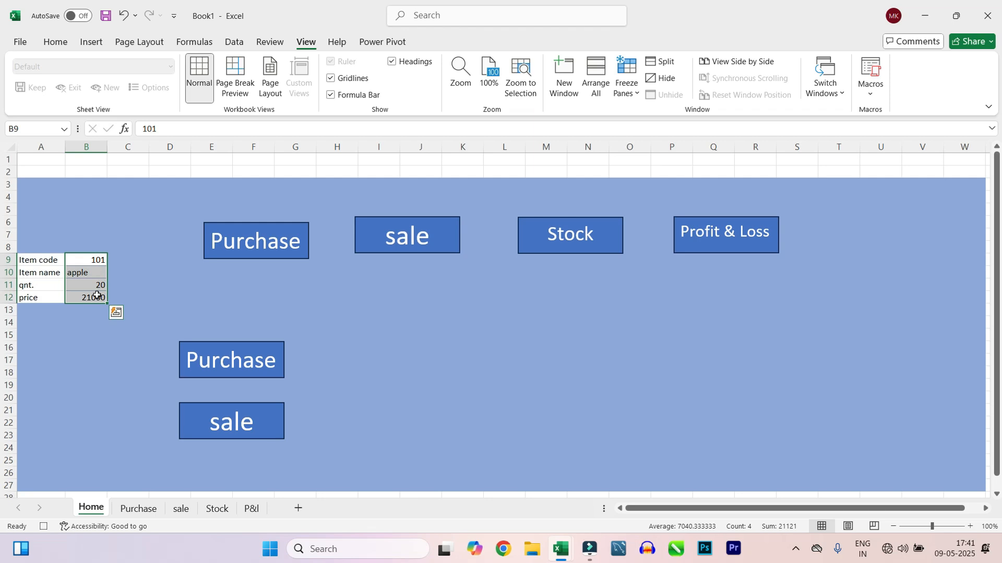
key(ctrl+c)
click(143, 514)
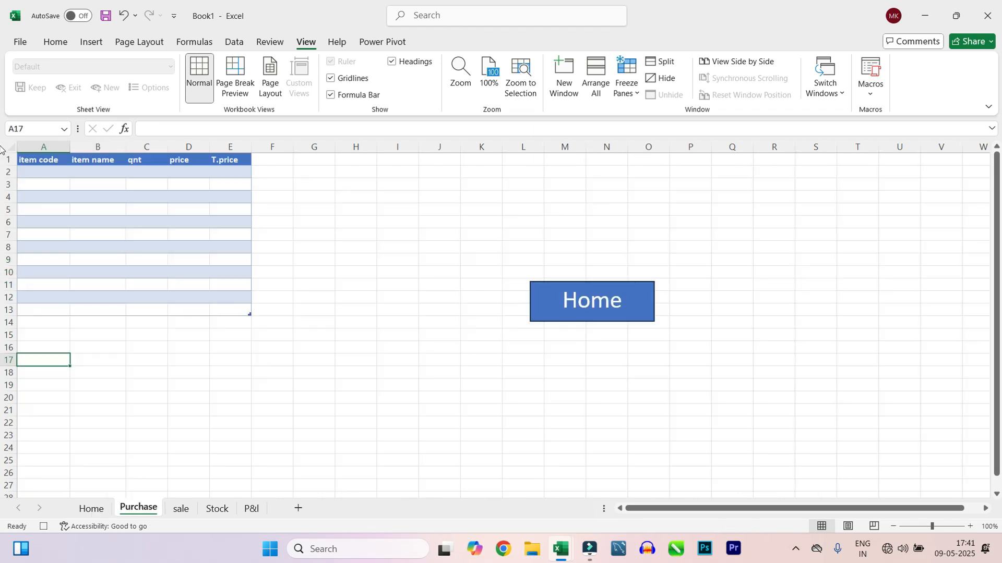
click(42, 178)
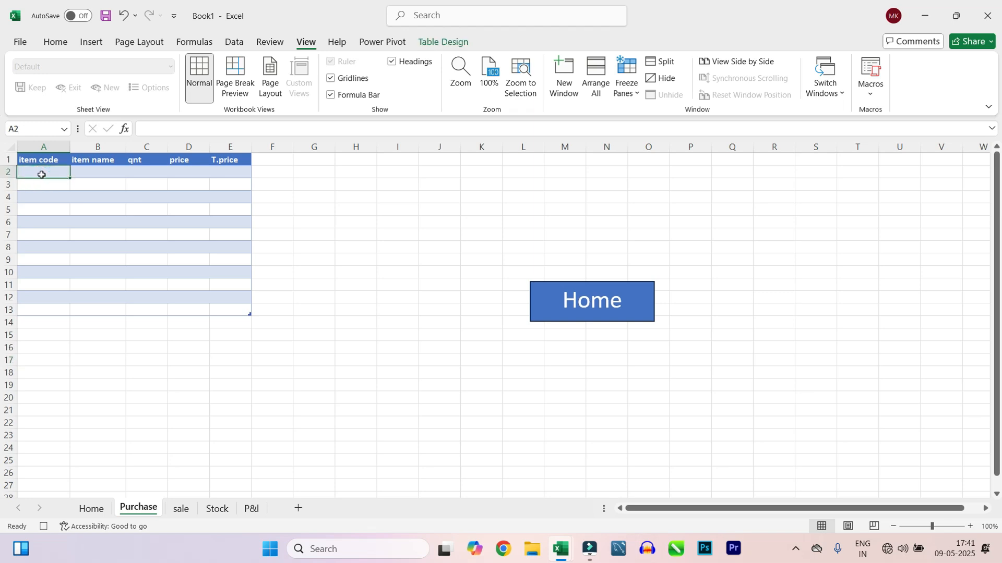
key(alt)
key(h)
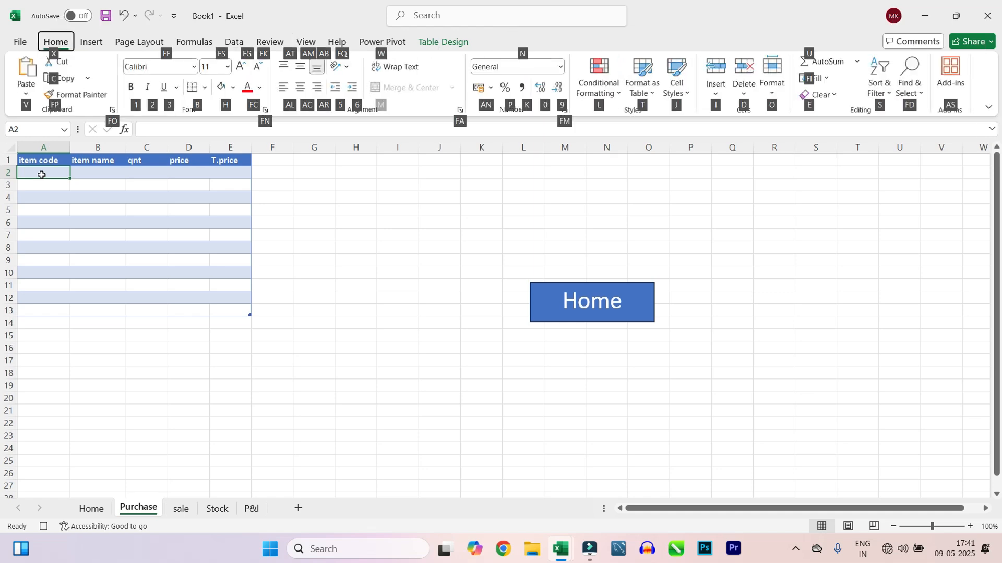
key(v)
key(p)
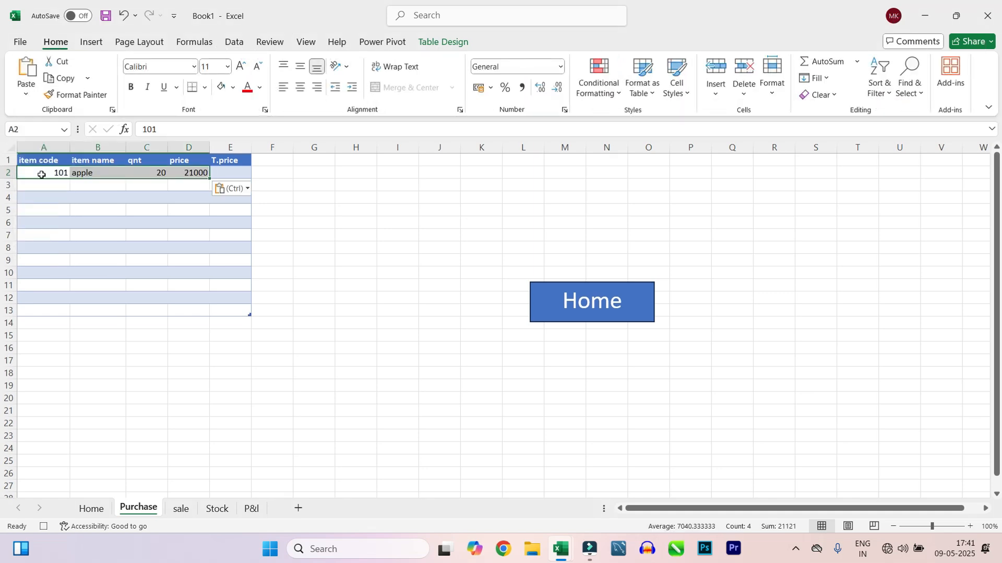
Step: Insert a new row above the apple entry in row 2 of the Purchase sheet, and select cell A2
click(8, 172)
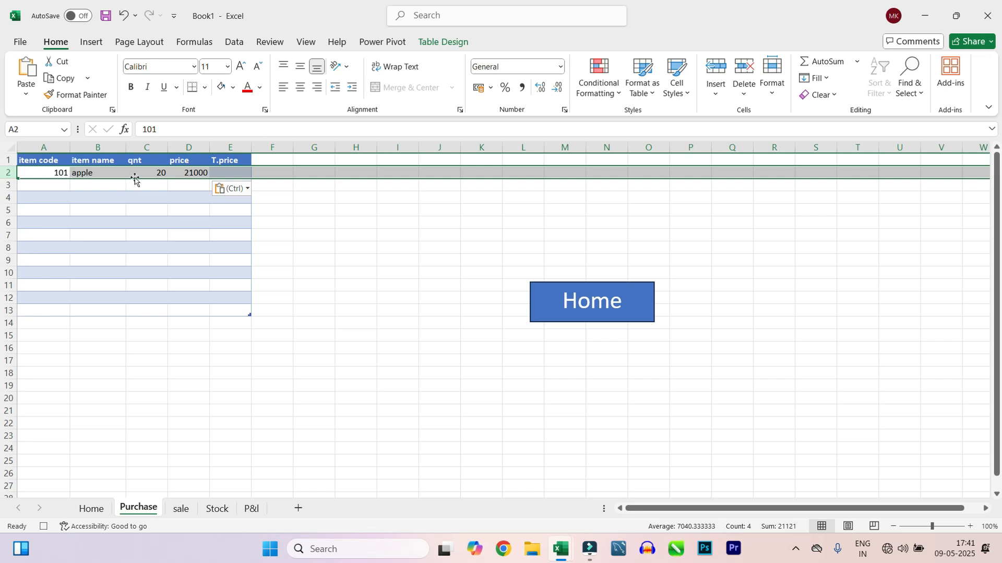
click(92, 508)
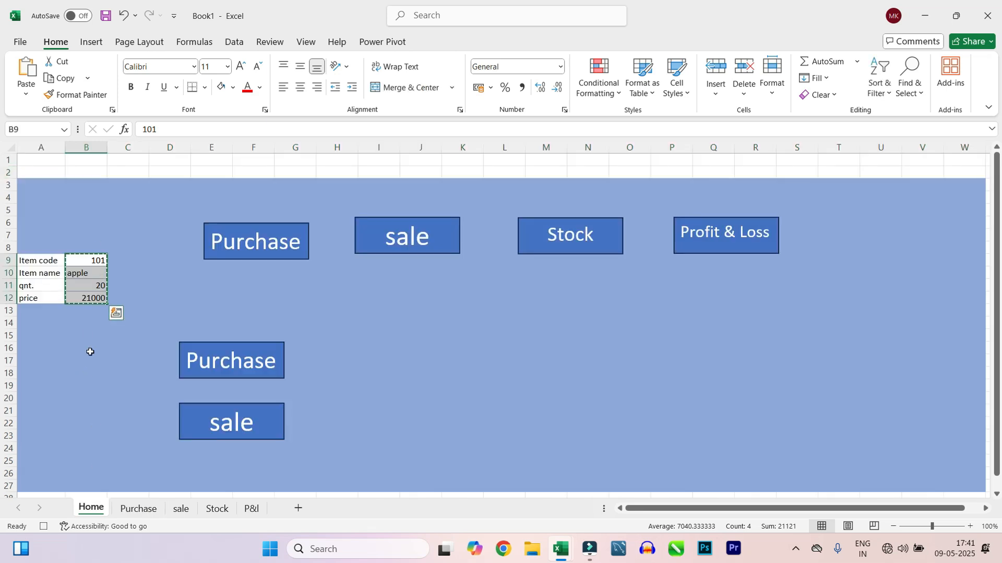
click(123, 508)
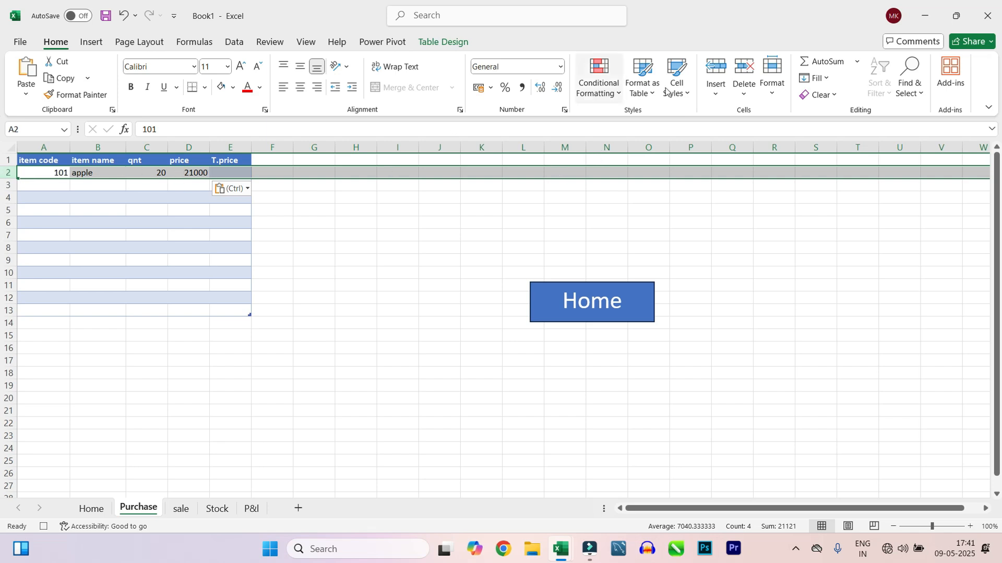
click(720, 73)
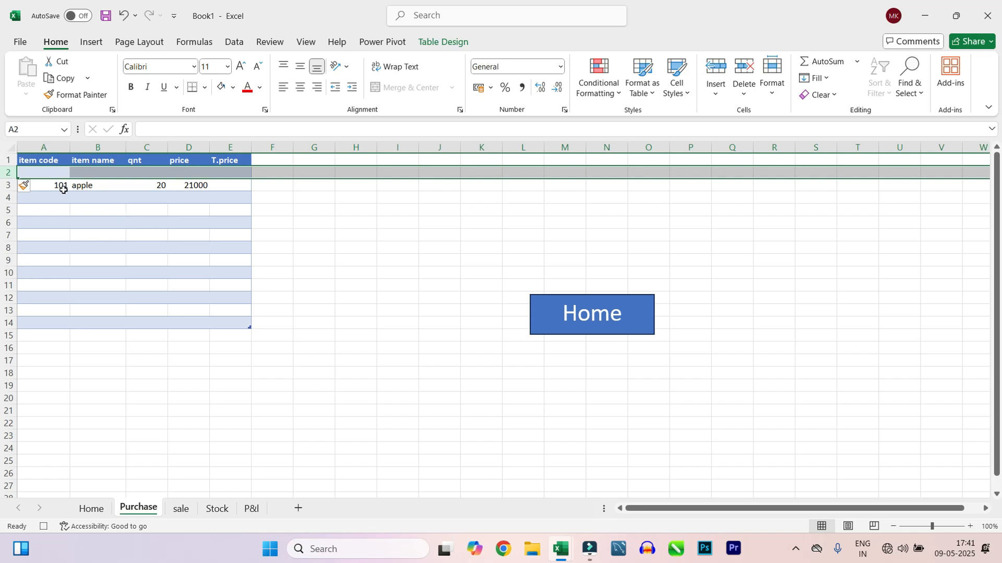
click(49, 173)
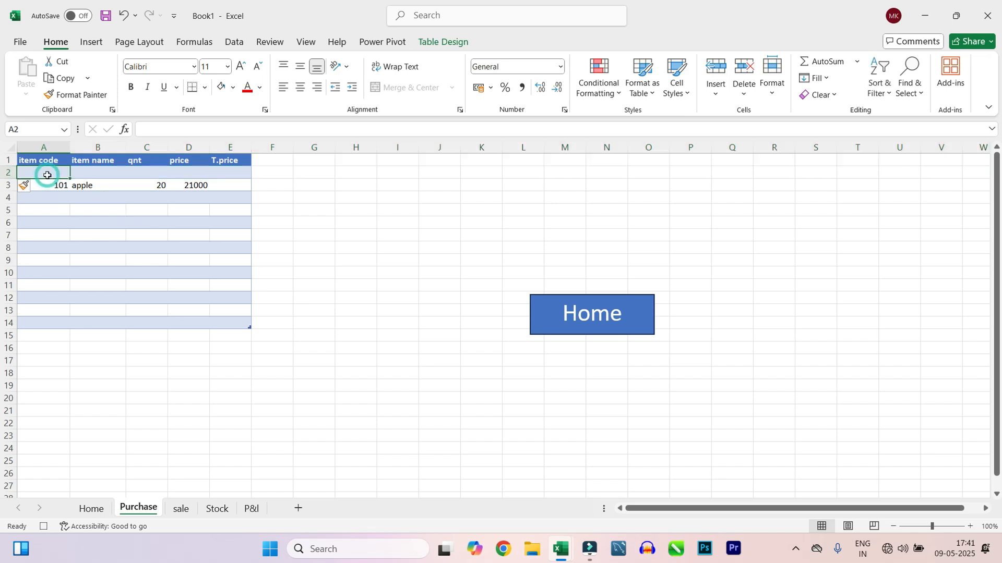
Step: Clear the item values in B9:B12 of the Home sheet, and select cell B9
click(87, 513)
key(Delete)
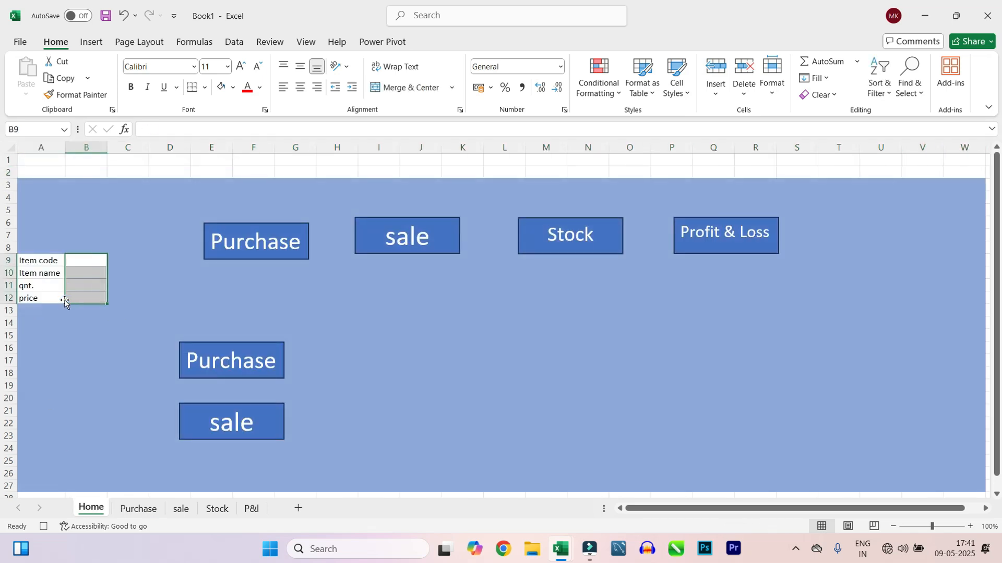
click(78, 259)
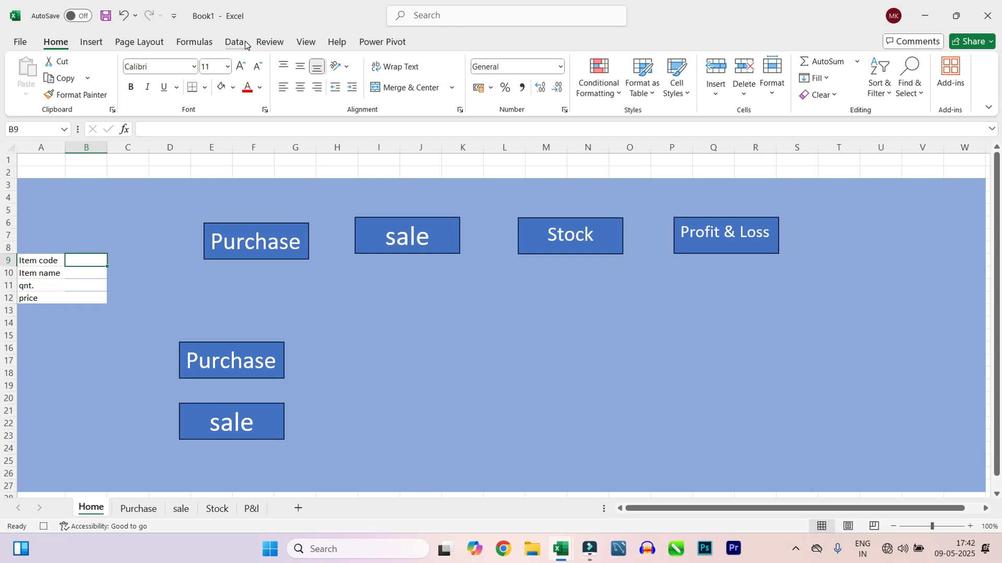
Step: Stop recording the purchase macro
click(306, 42)
click(872, 95)
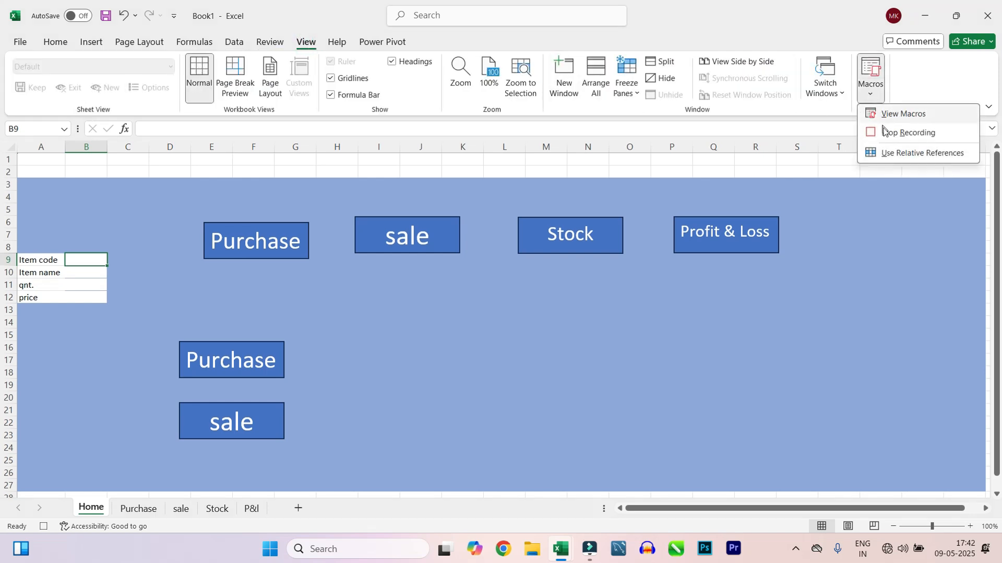
click(886, 133)
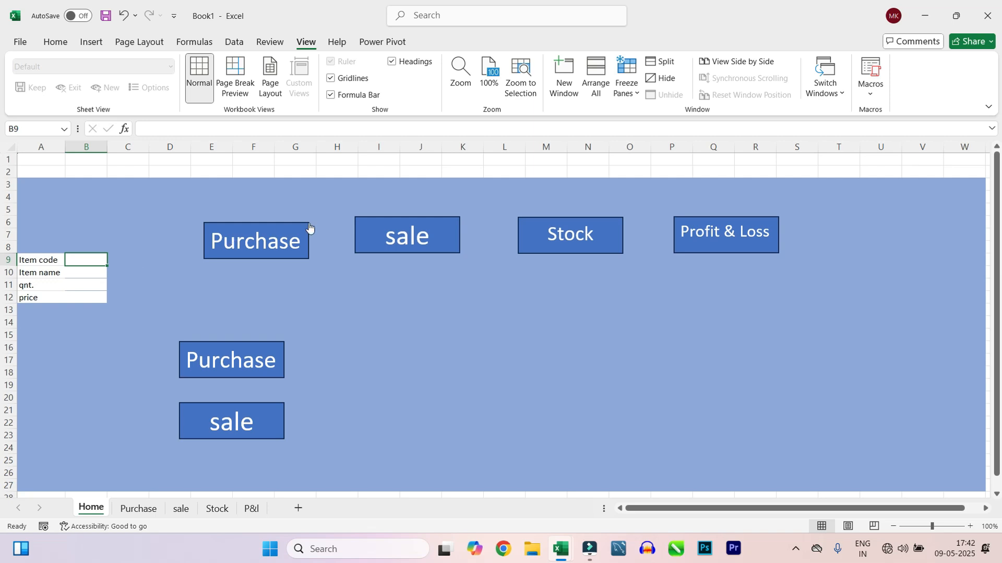
Step: Assign the purchase macro to the lower Purchase button, above the sale button, on the Home sheet
right_click(203, 352)
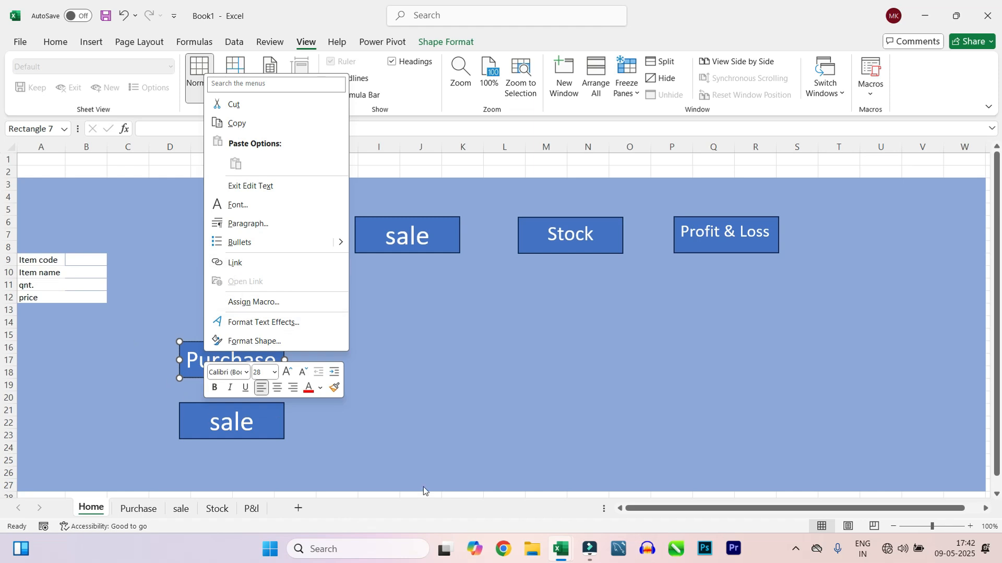
click(242, 302)
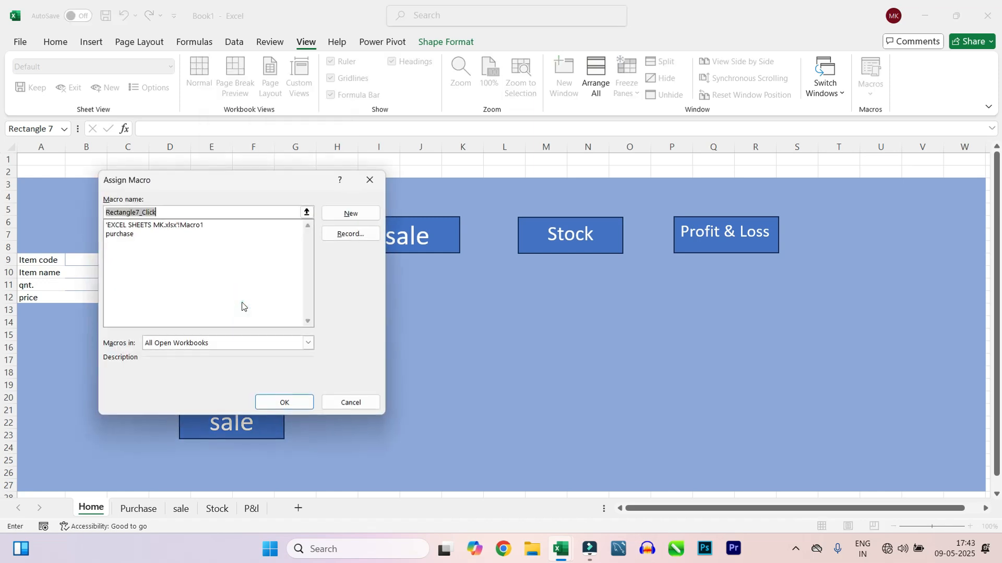
click(122, 235)
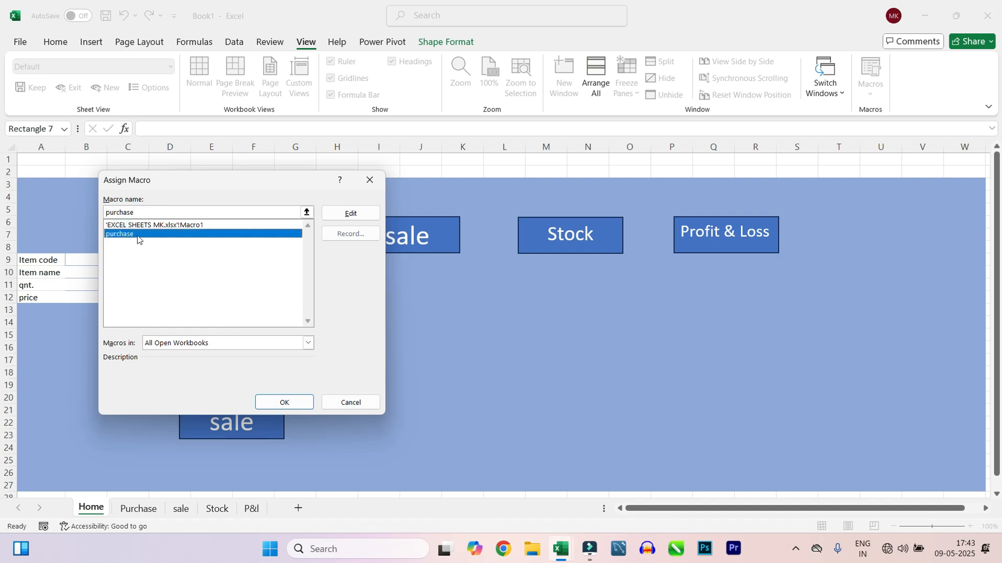
click(279, 401)
click(167, 378)
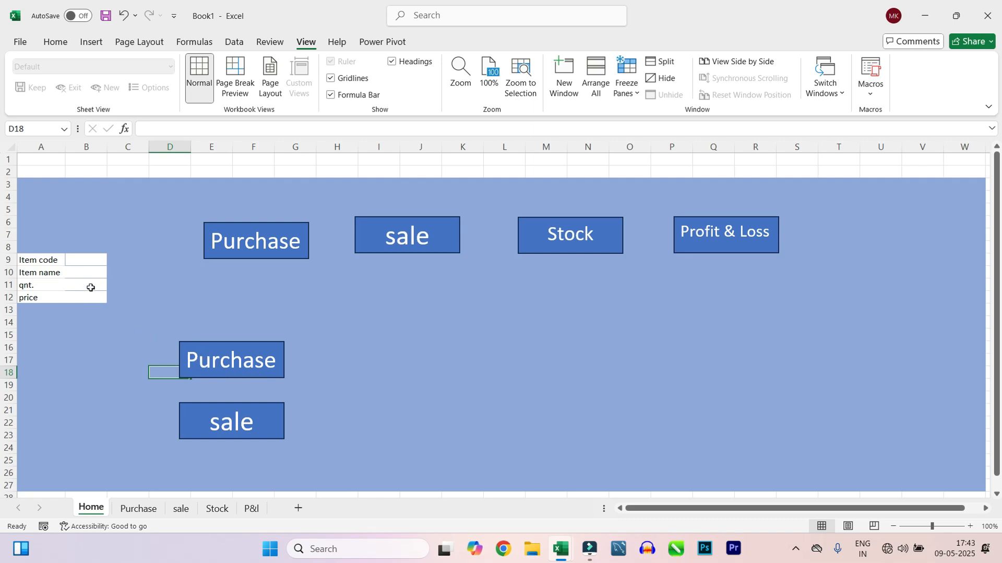
Step: Enter item code 101 in B9 and item name "apple" in B10 of the Home sheet
click(87, 259)
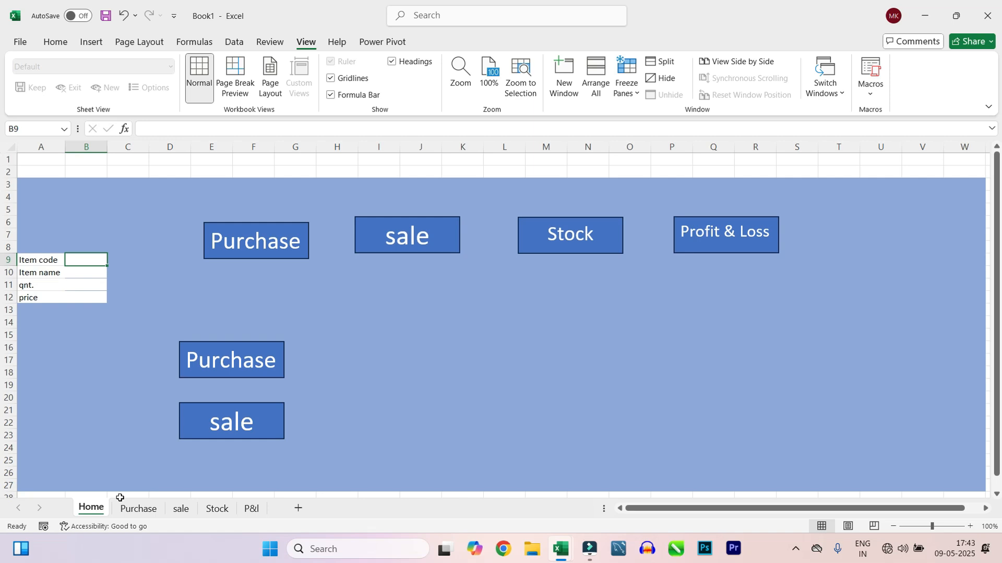
click(137, 507)
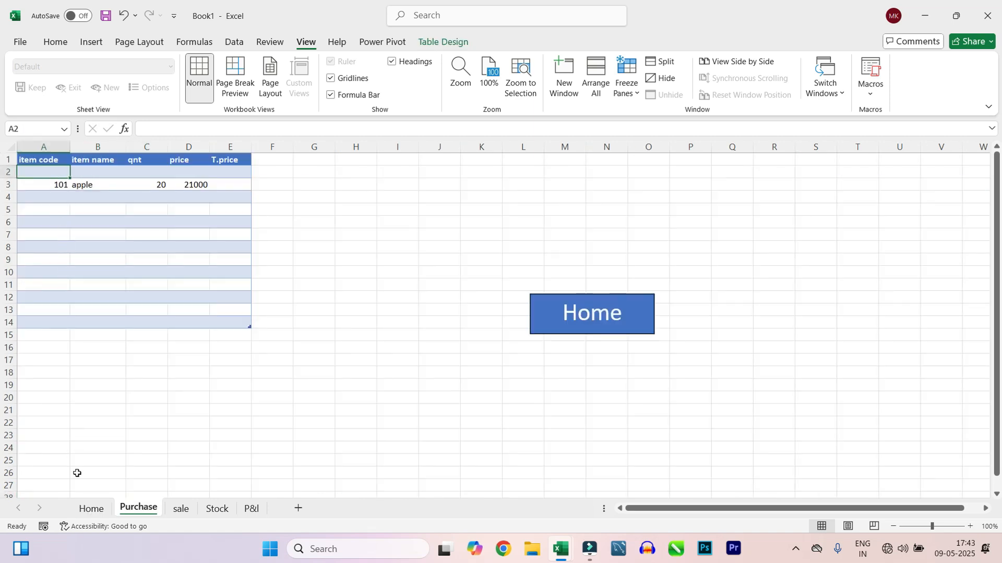
click(92, 509)
click(73, 262)
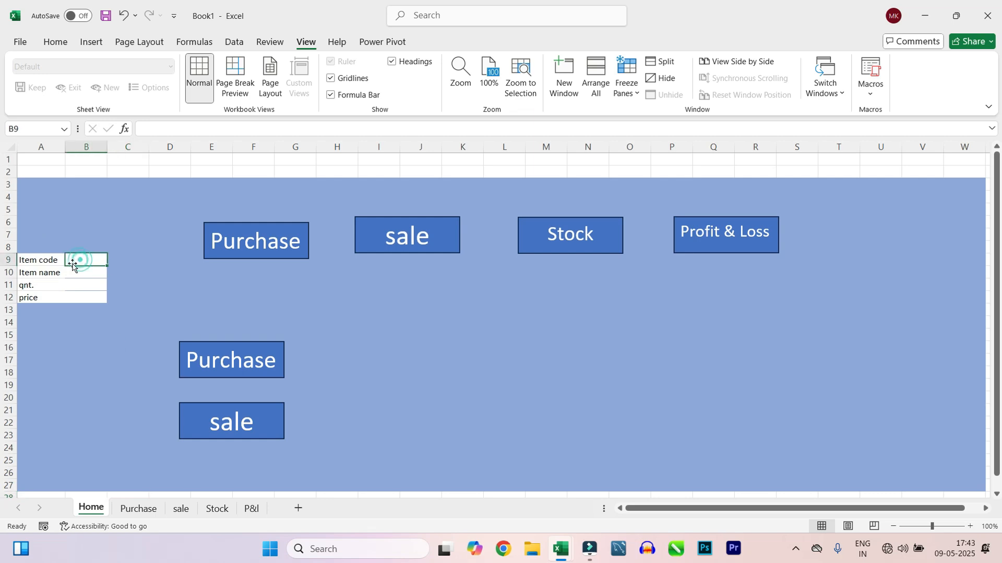
text(101)
key(Return)
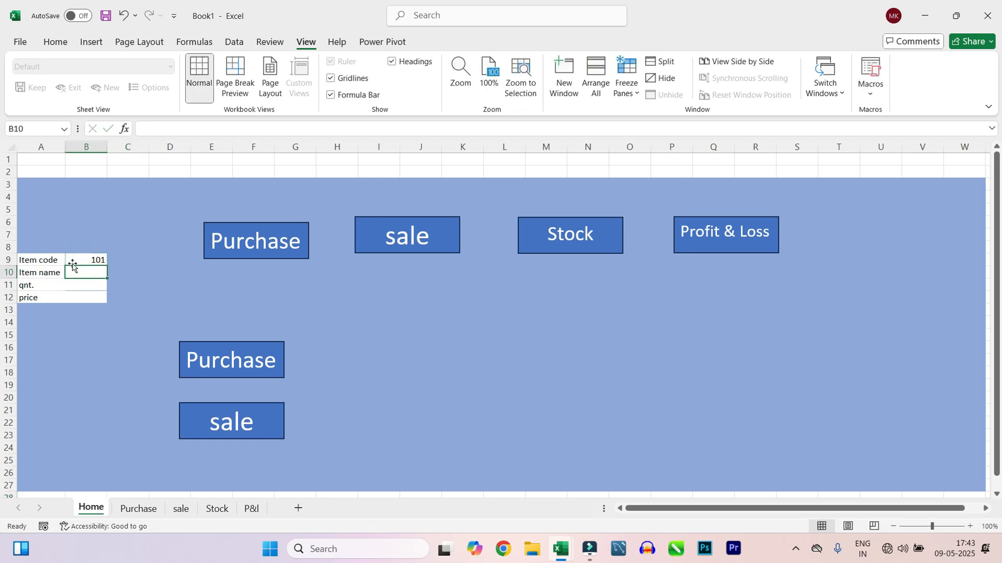
text(appl)
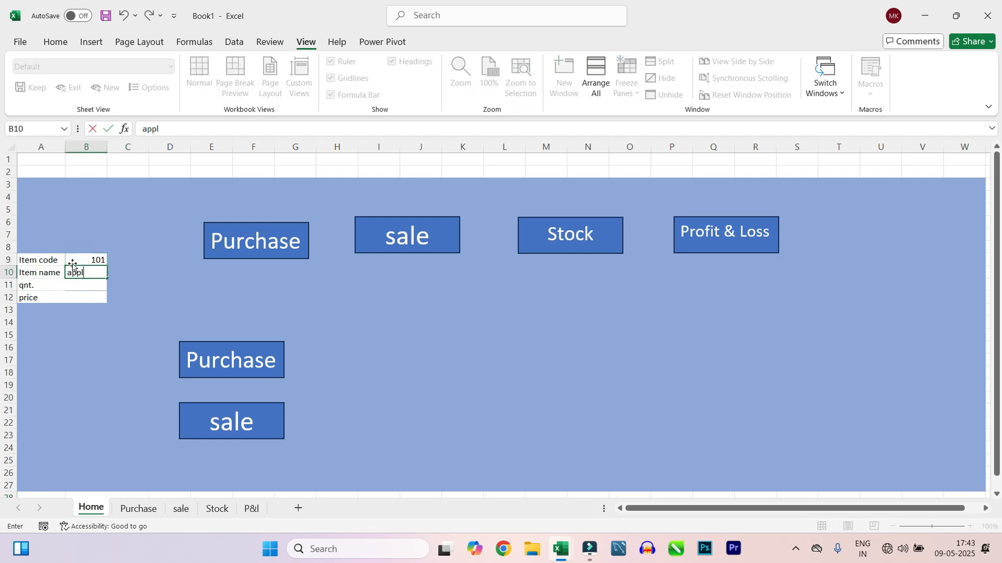
text(r)
key(BackSpace)
text(e)
key(Return)
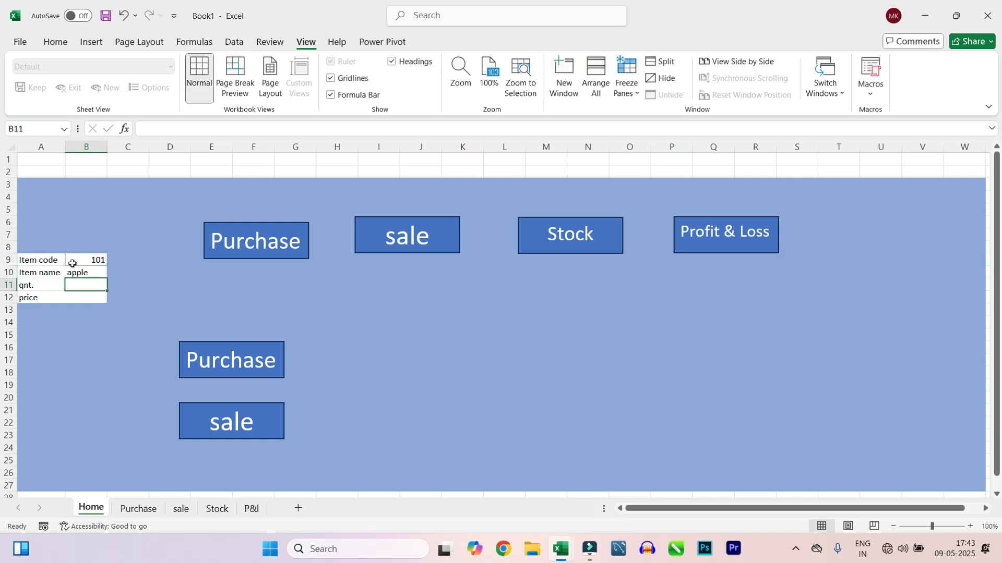
Step: Enter the quantity 10 in B11 of the Home sheet, and open the Purchase sheet for reference
click(139, 509)
click(99, 509)
text(10)
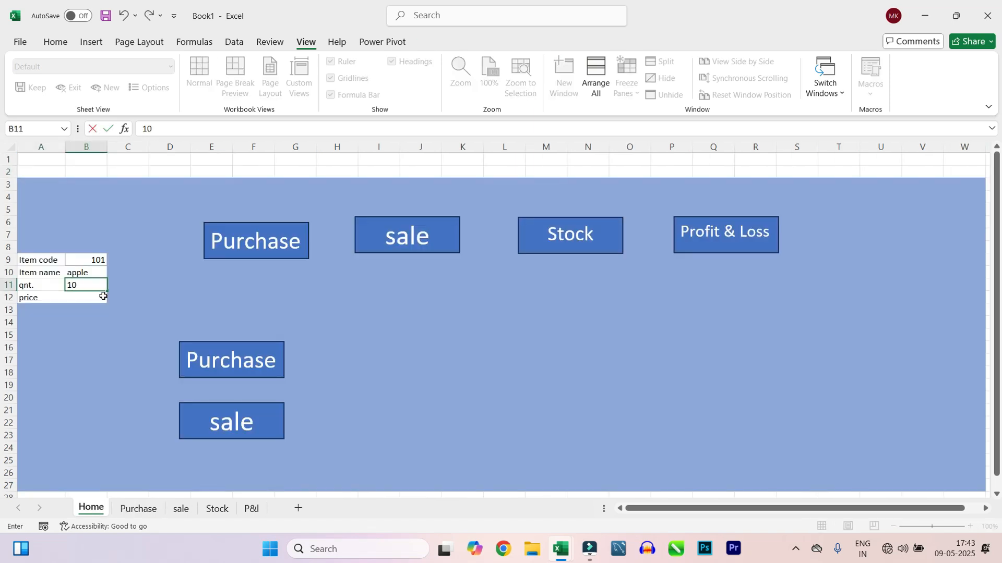
key(Return)
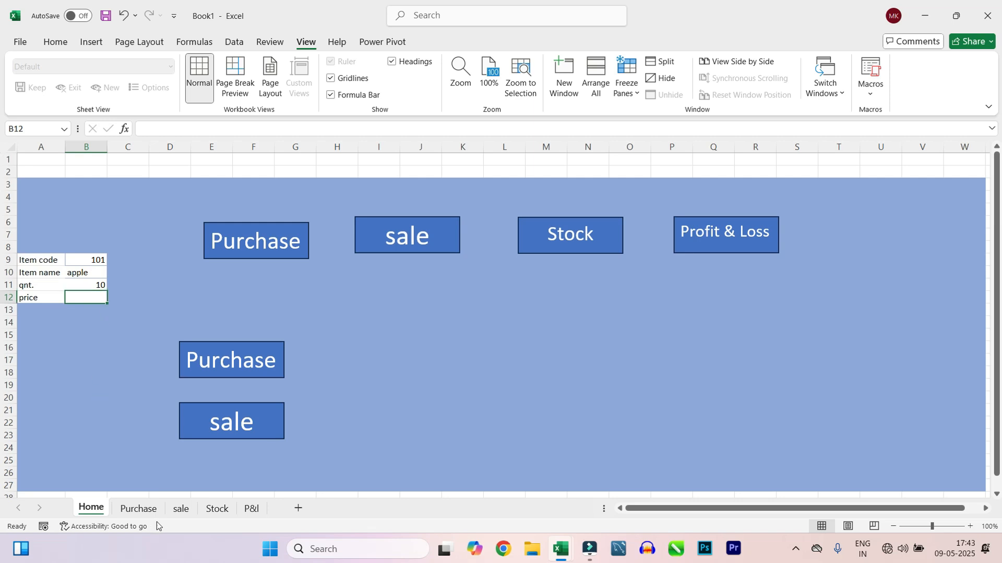
click(142, 512)
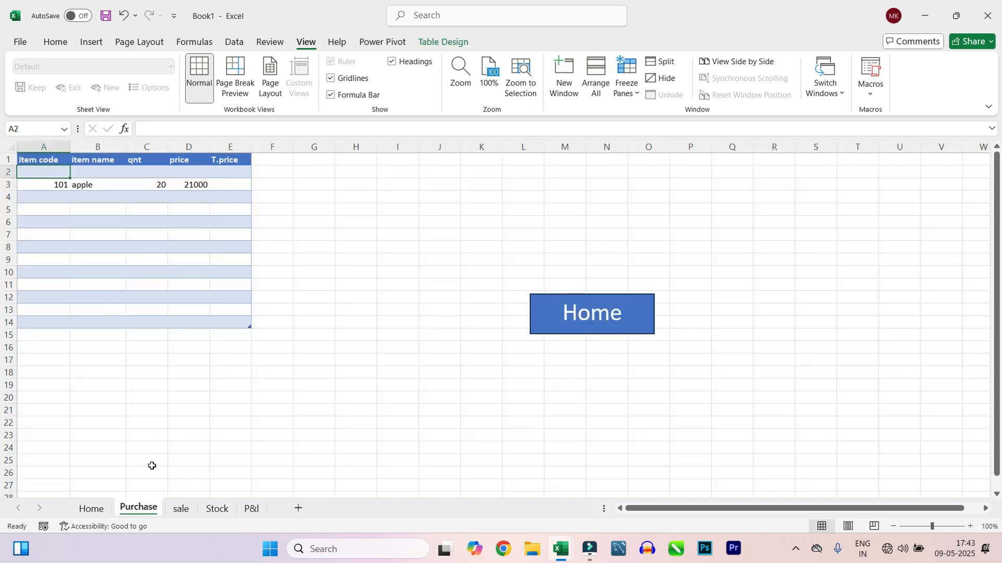
Step: Enter the price 30000 in B12 of the Home sheet
click(94, 509)
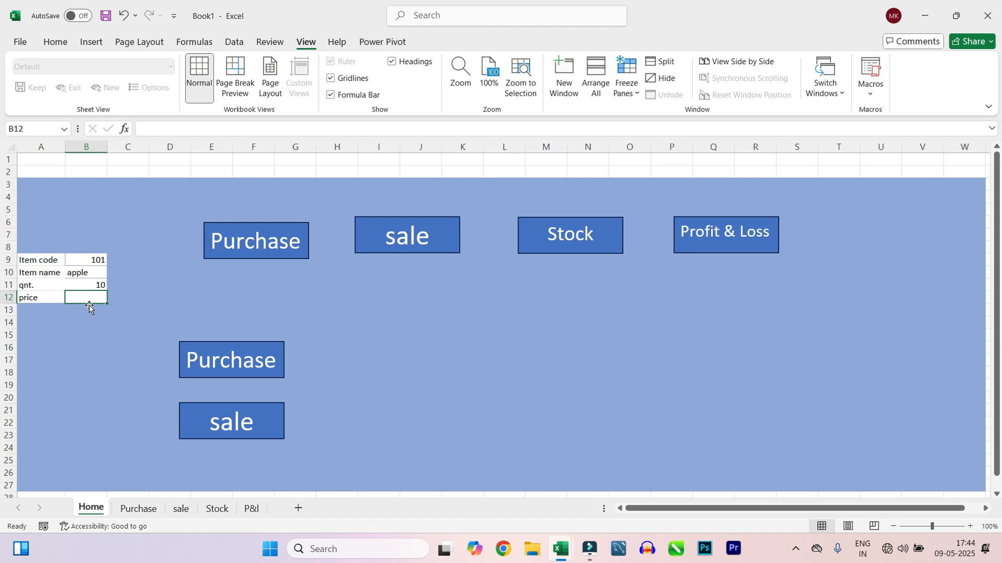
text(30000)
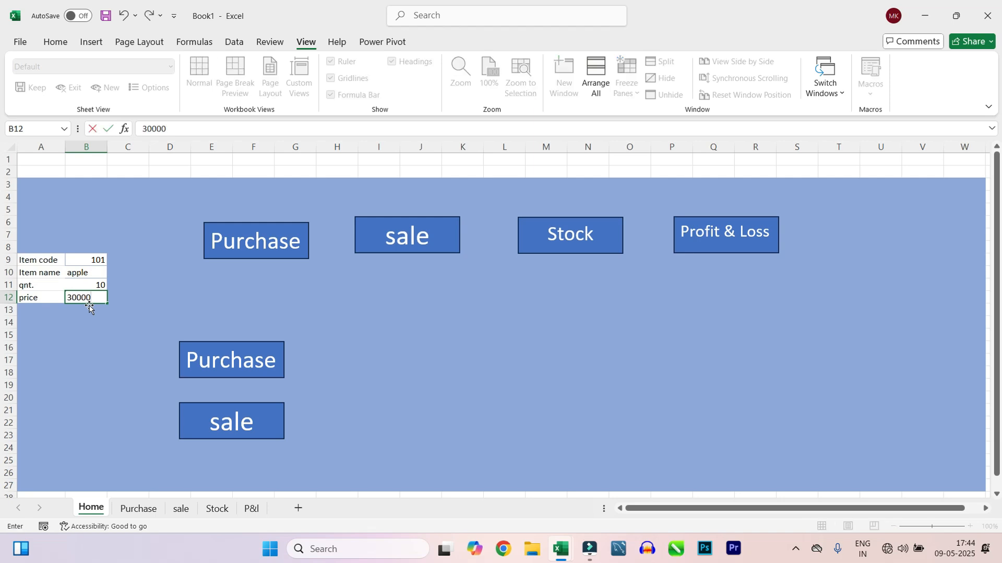
click(88, 301)
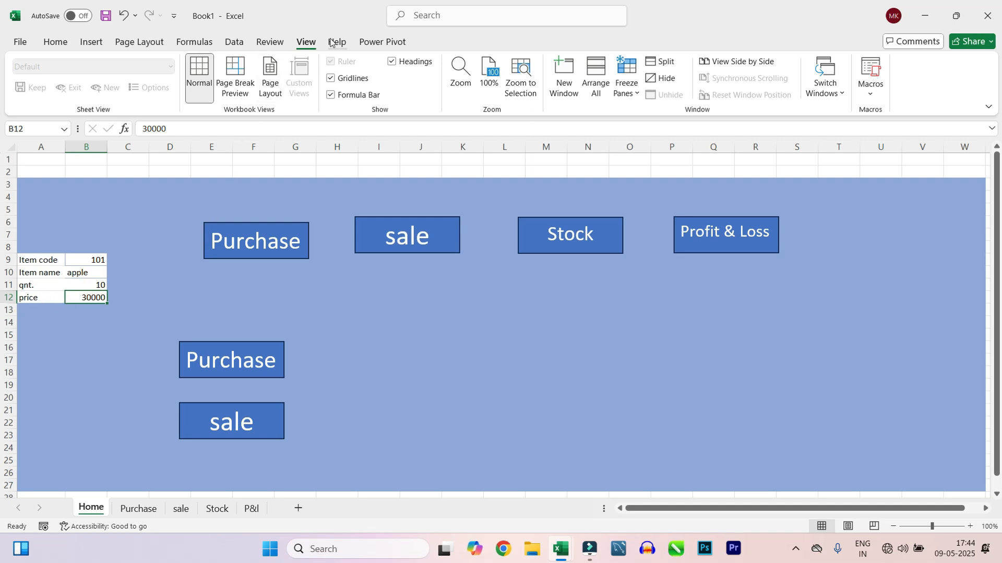
Step: Start recording a new macro named "sale", stored in this workbook
click(879, 94)
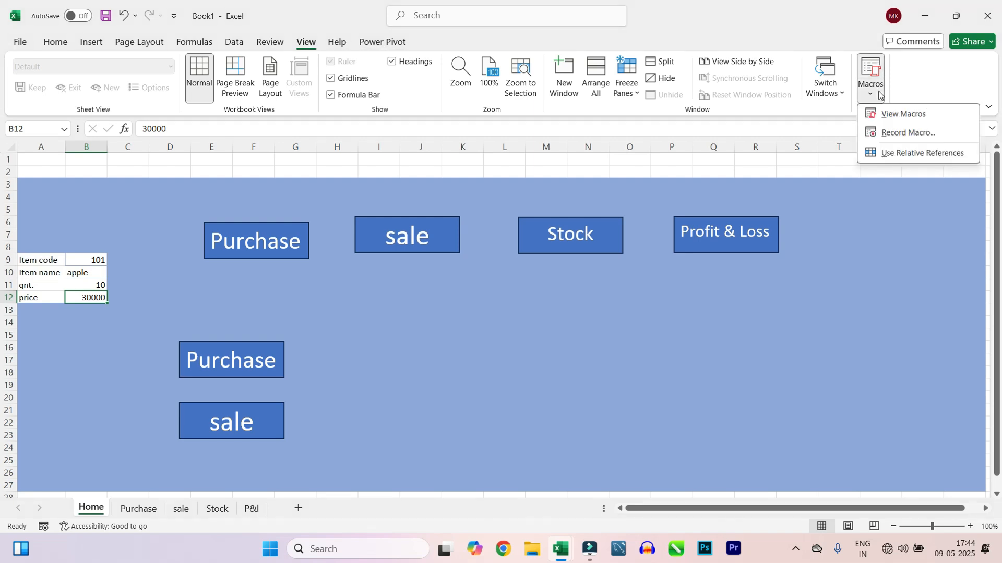
click(890, 134)
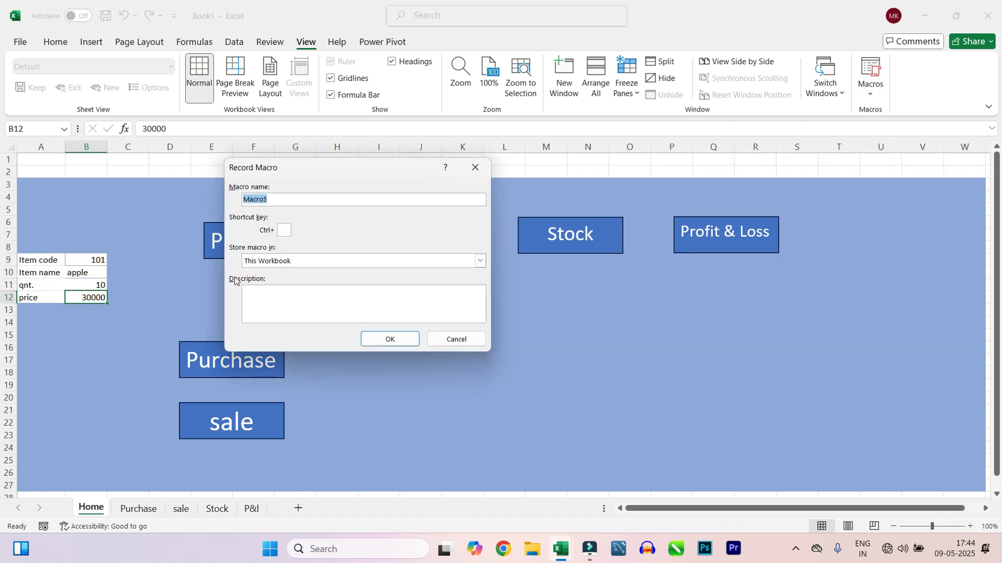
key(BackSpace)
text(sale)
click(381, 338)
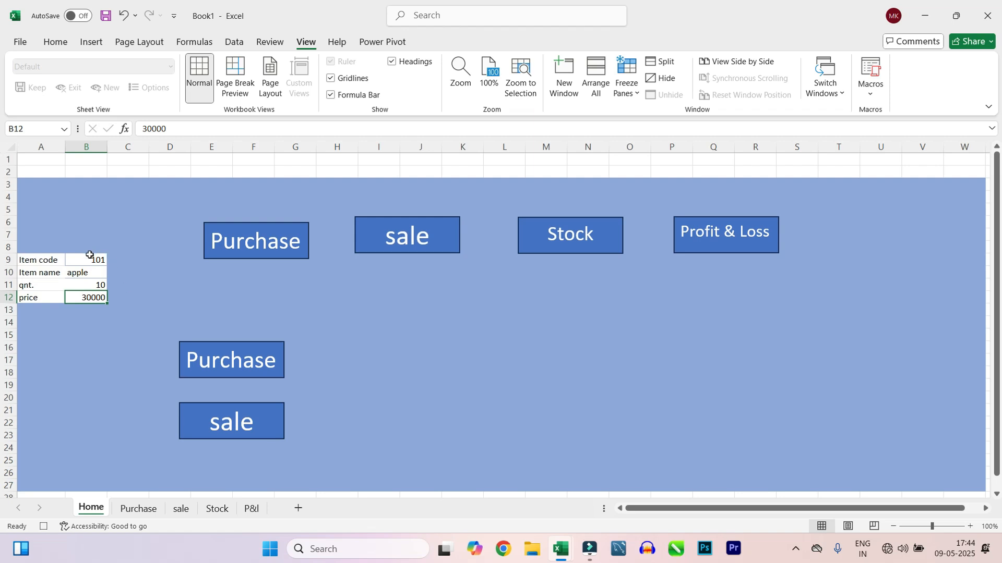
Step: Copy the entry values in B9:B12 of the Home sheet and paste them transposed into the sale sheet starting at A2
drag(90, 255, 87, 294)
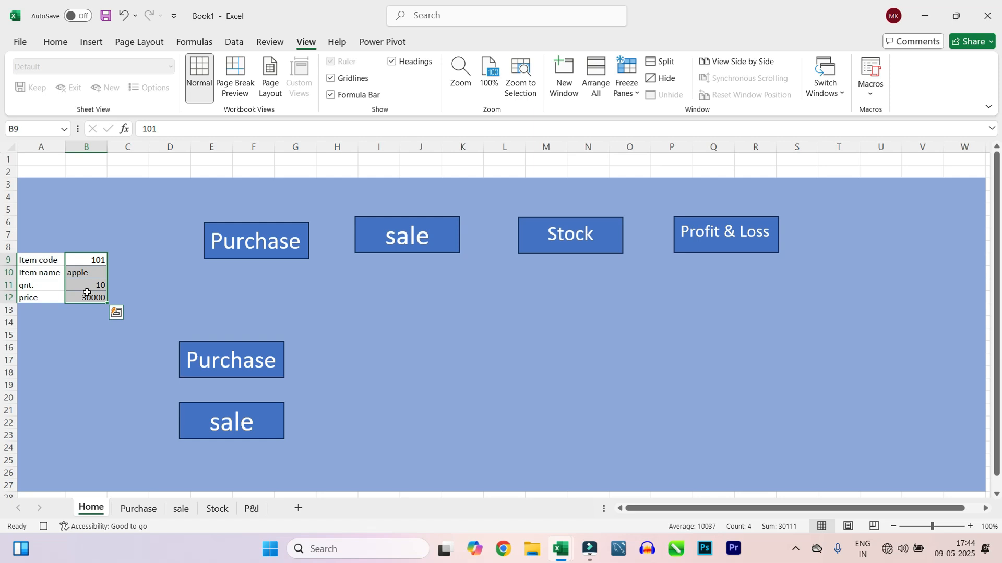
key(ctrl+c)
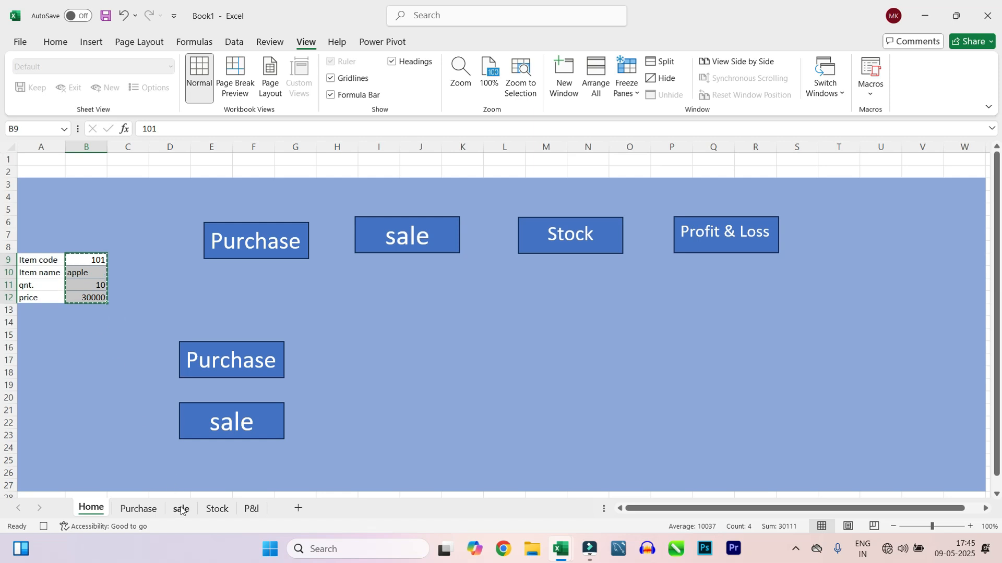
click(181, 509)
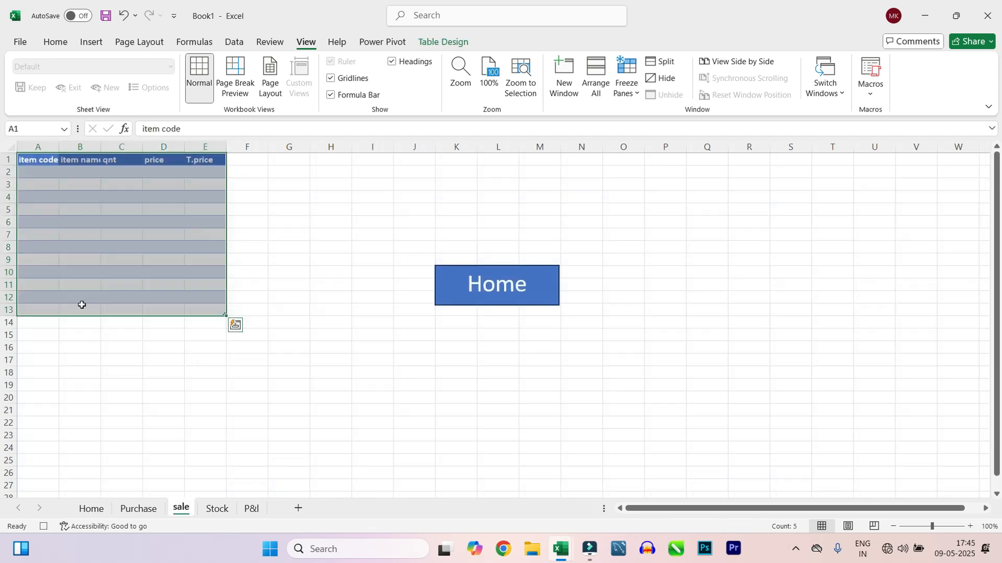
click(35, 173)
key(alt)
key(h)
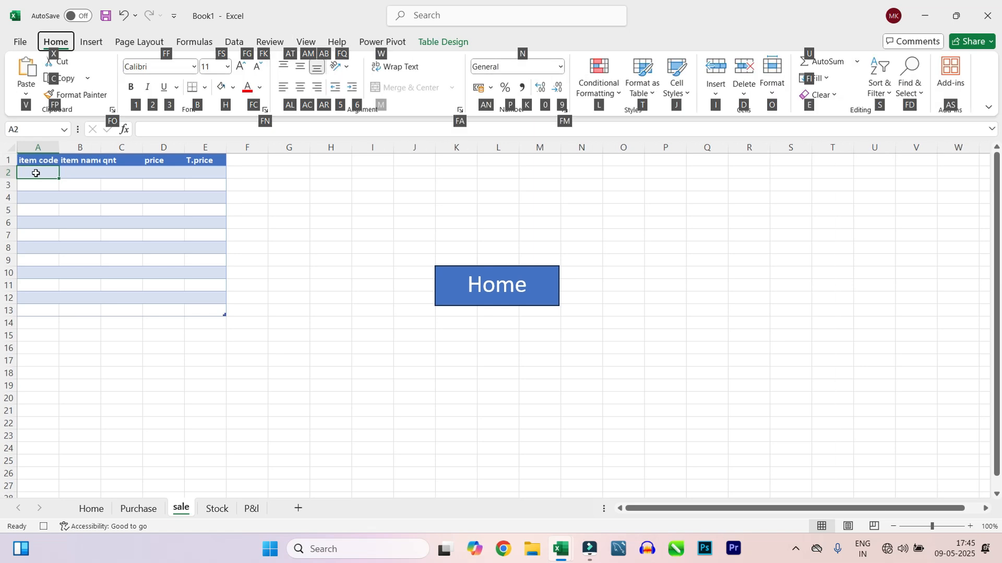
key(v)
key(t)
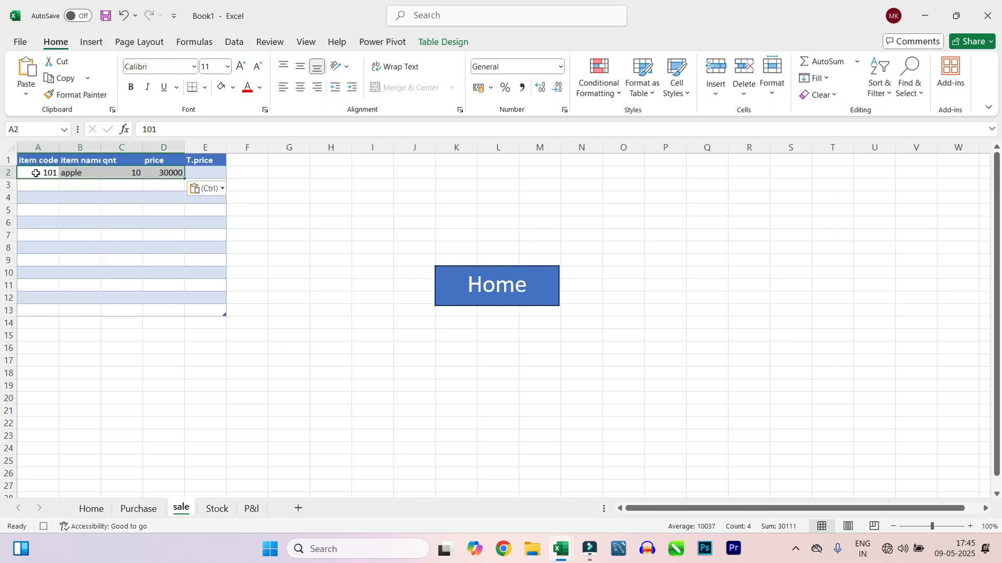
Step: Insert a blank row above the pasted entry in row 2 of the sale sheet and select A2
click(8, 173)
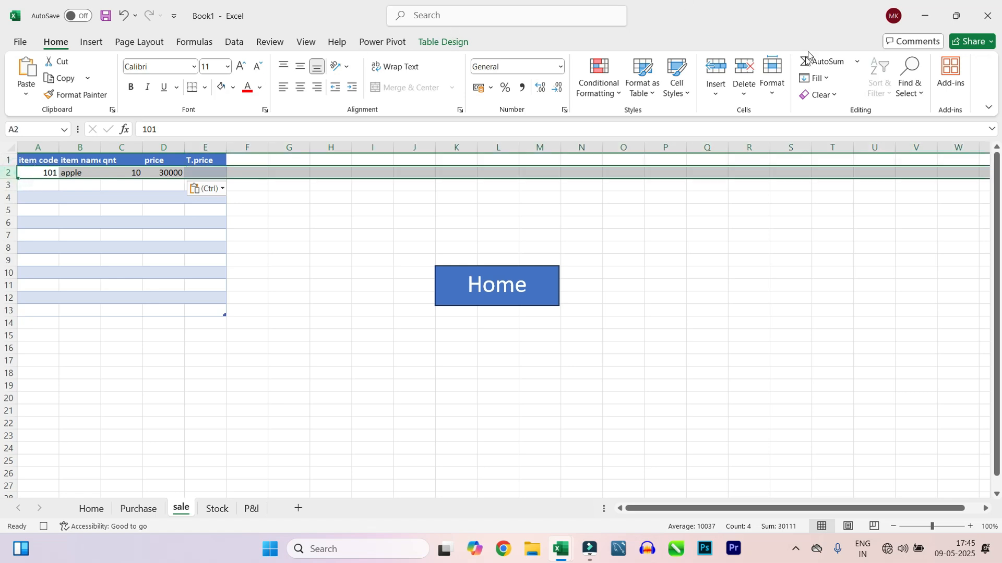
click(728, 73)
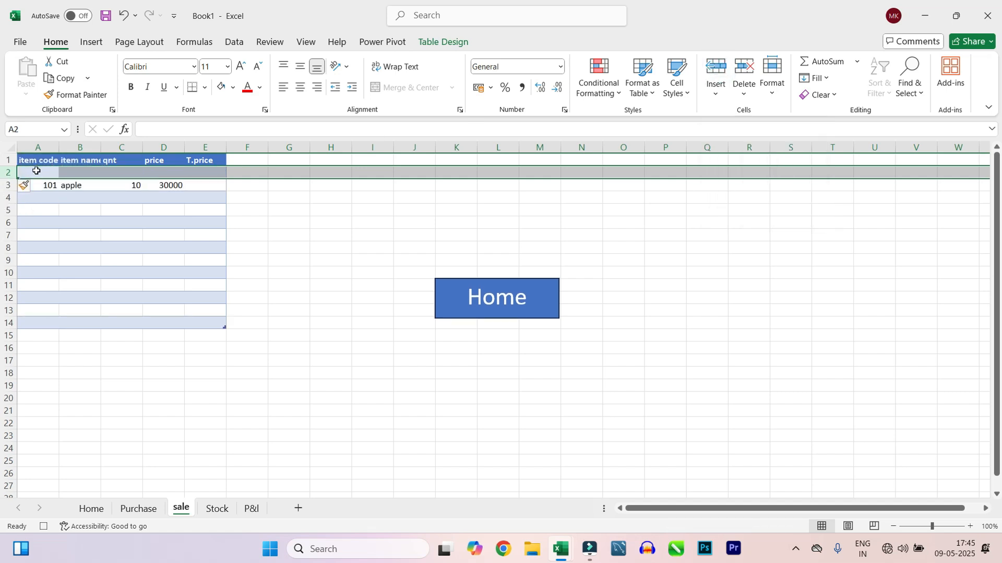
click(36, 170)
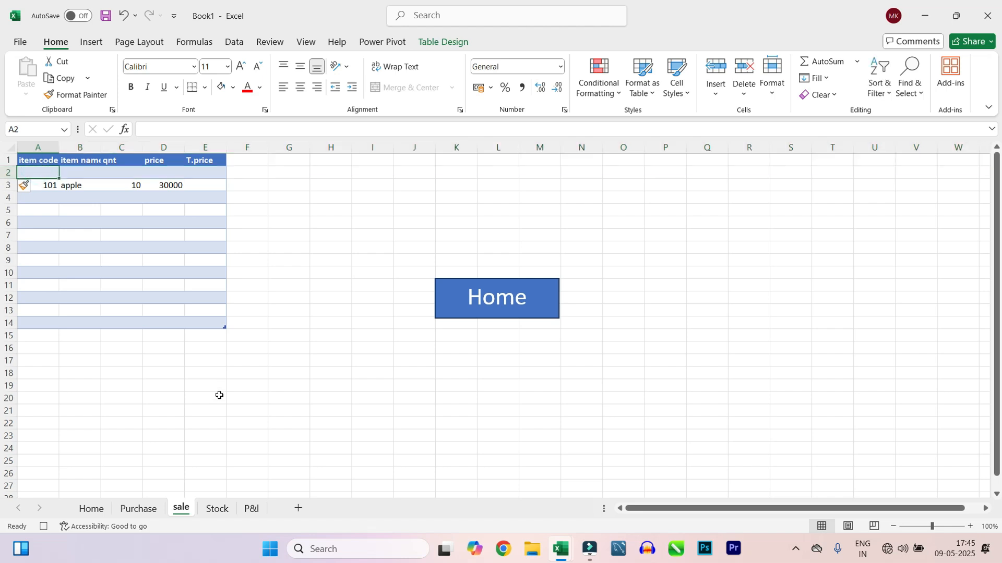
Step: Clear the entry values in B9:B12 of the Home sheet and select B9
click(91, 509)
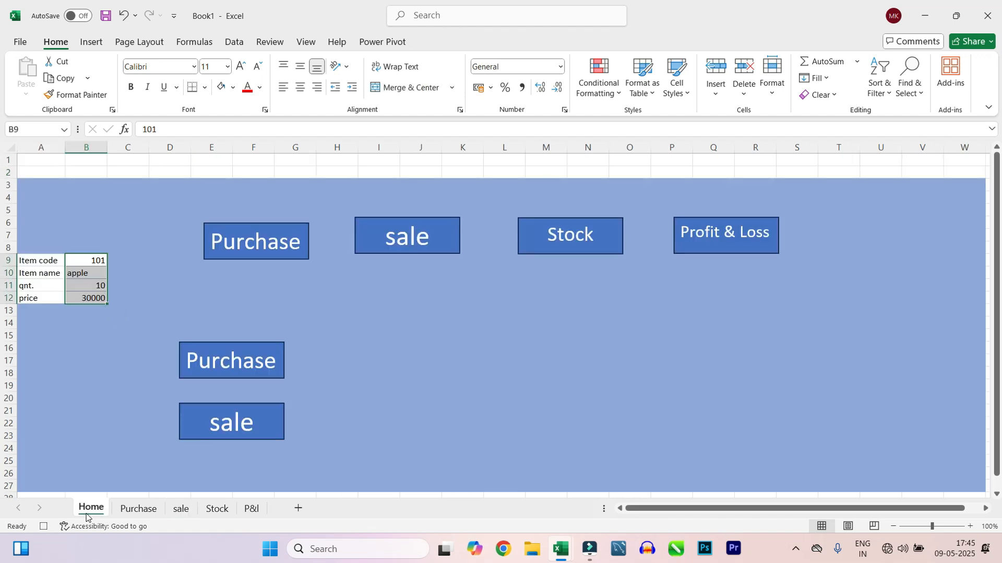
key(Delete)
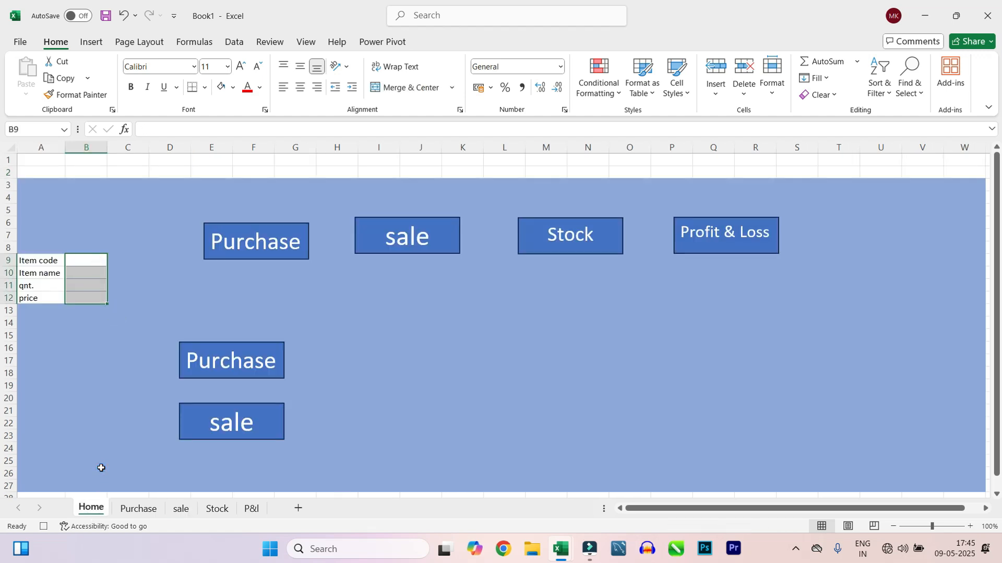
click(73, 258)
click(73, 258)
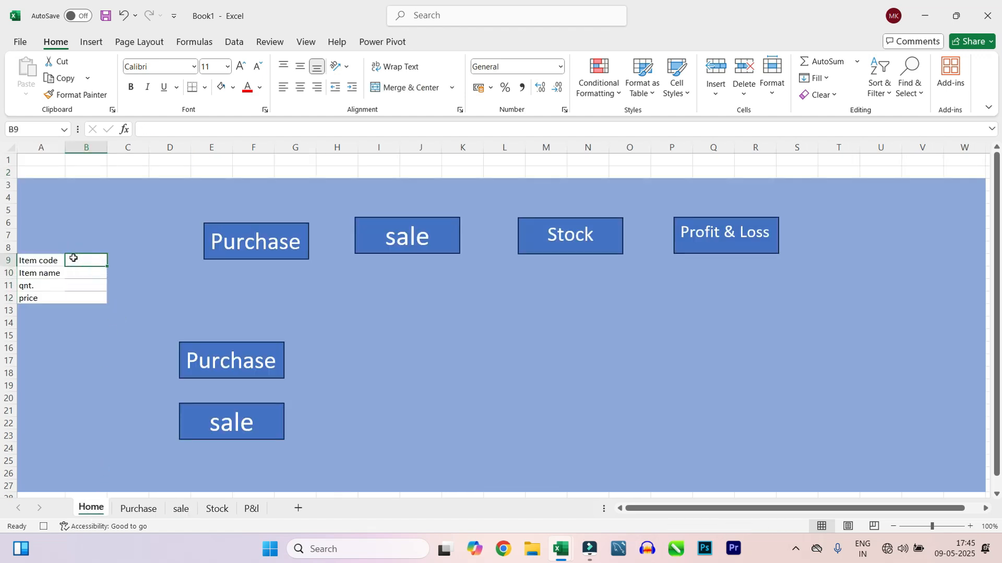
Step: Stop recording the sale macro
click(306, 41)
click(869, 96)
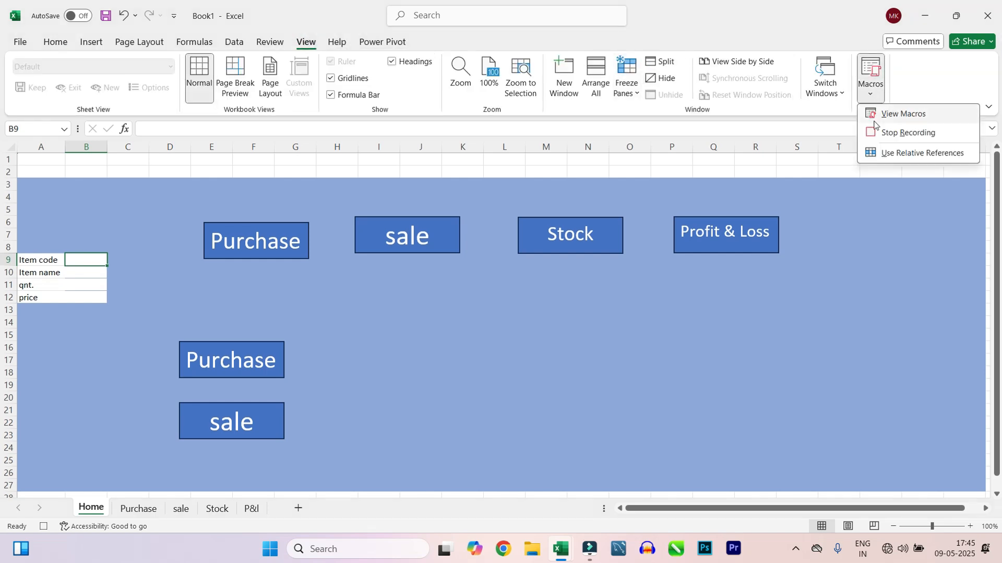
click(907, 132)
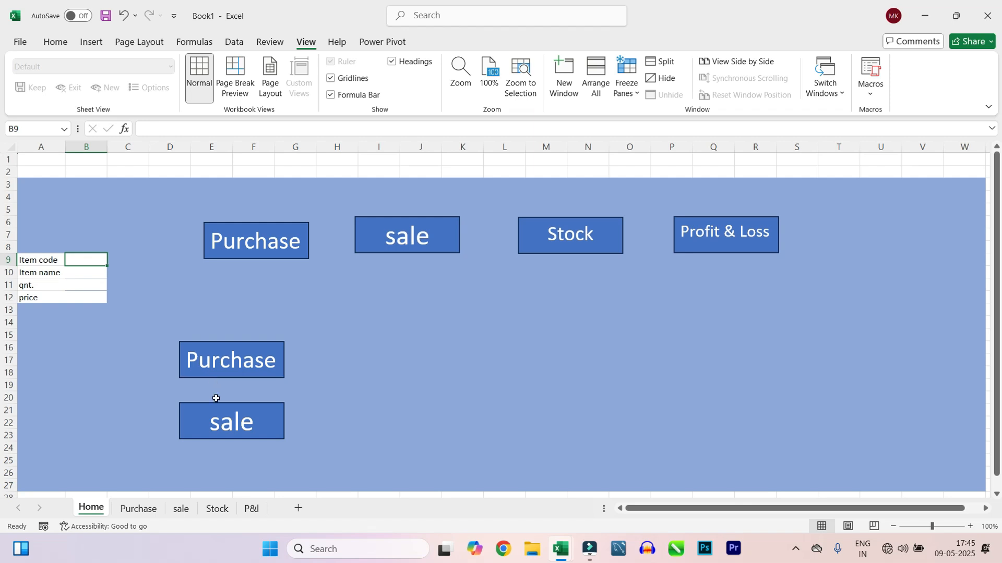
Step: Assign the sale macro to the lower sale button, below the Purchase button, on the Home sheet
right_click(217, 414)
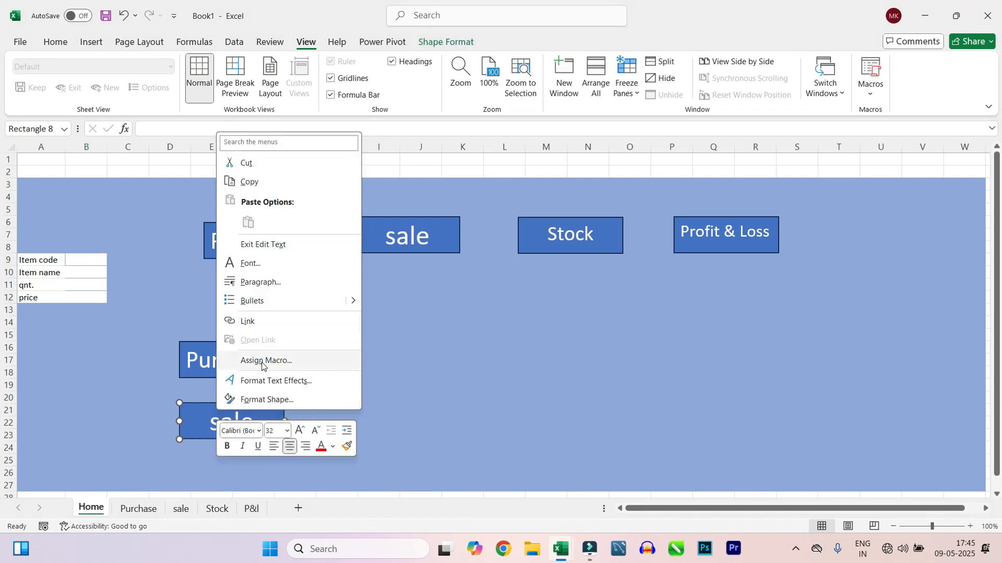
click(262, 360)
click(141, 303)
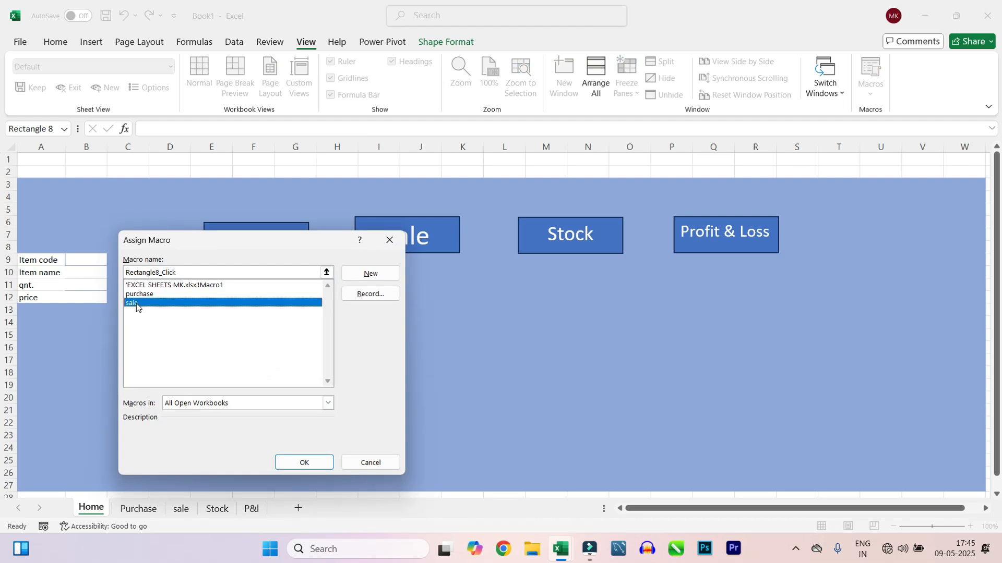
click(319, 463)
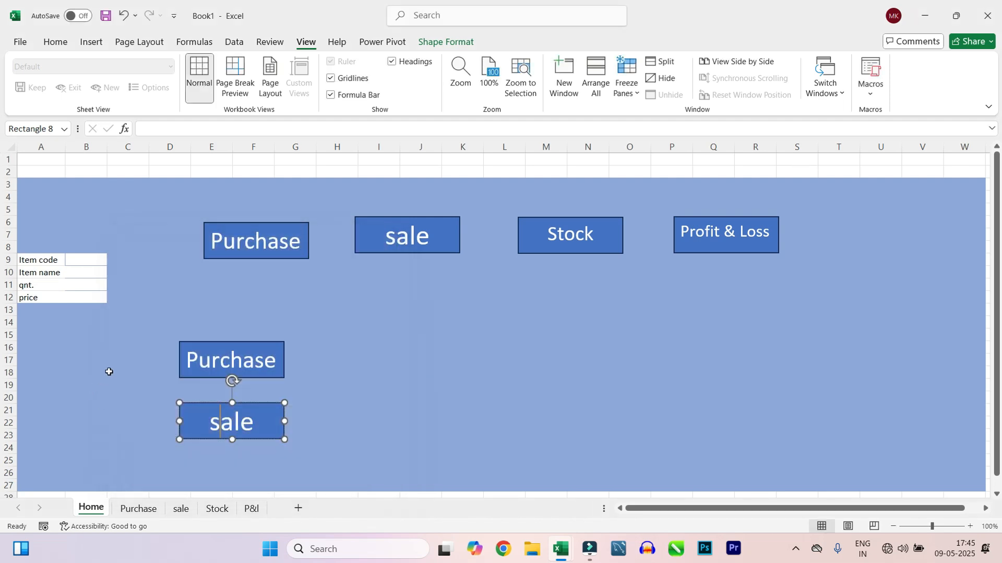
click(114, 369)
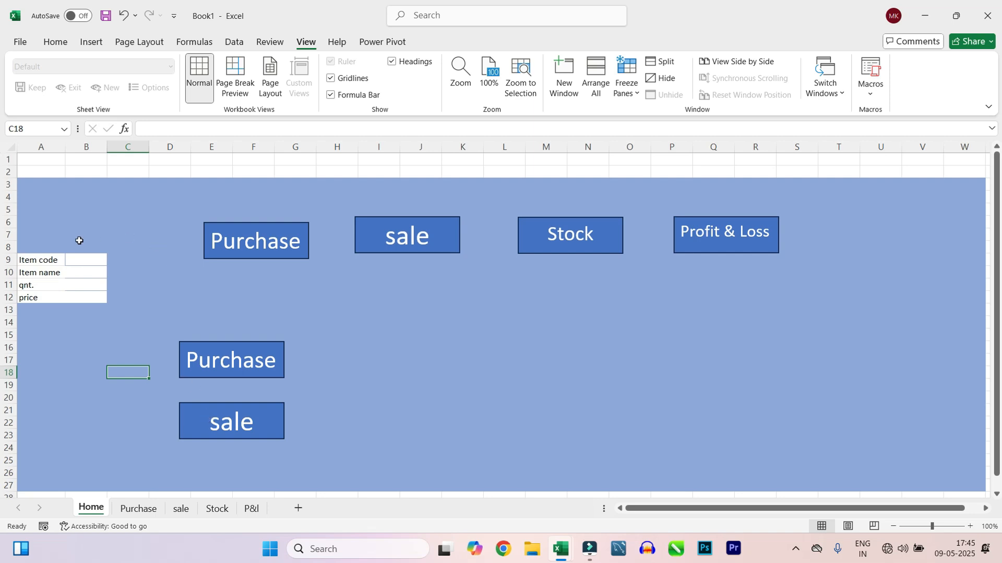
Step: Enter item code 102, name "oppo", quantity 16 and price 14000 in B9:B12 of the Home sheet, and run the lower Purchase button's macro
click(76, 260)
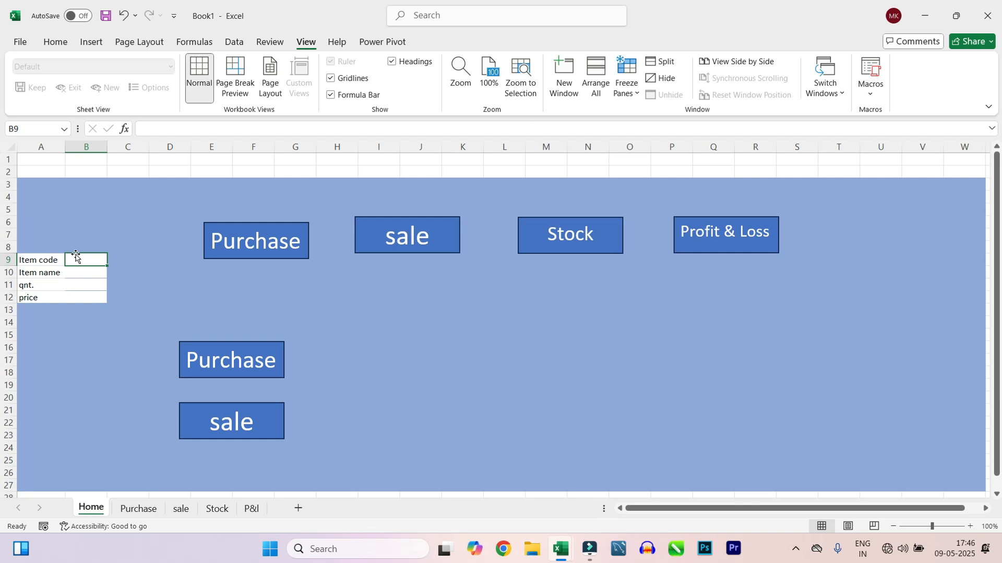
text(102)
key(Return)
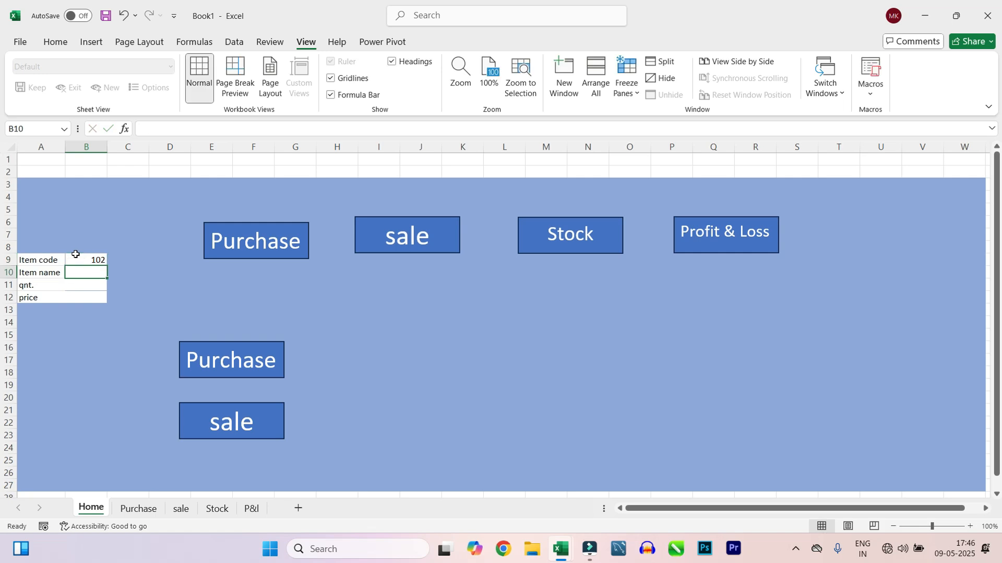
text(oppo)
key(Return)
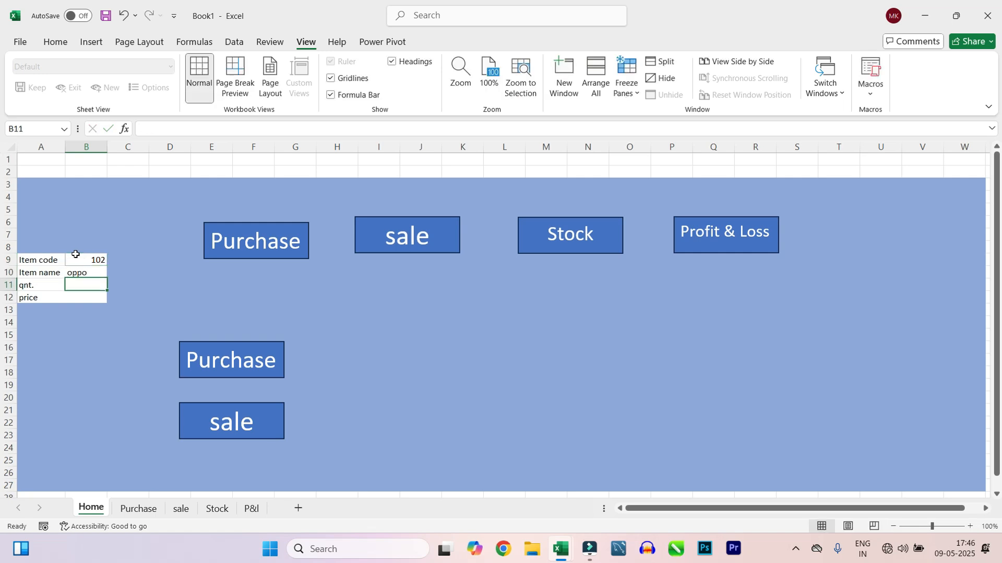
text(16)
key(Return)
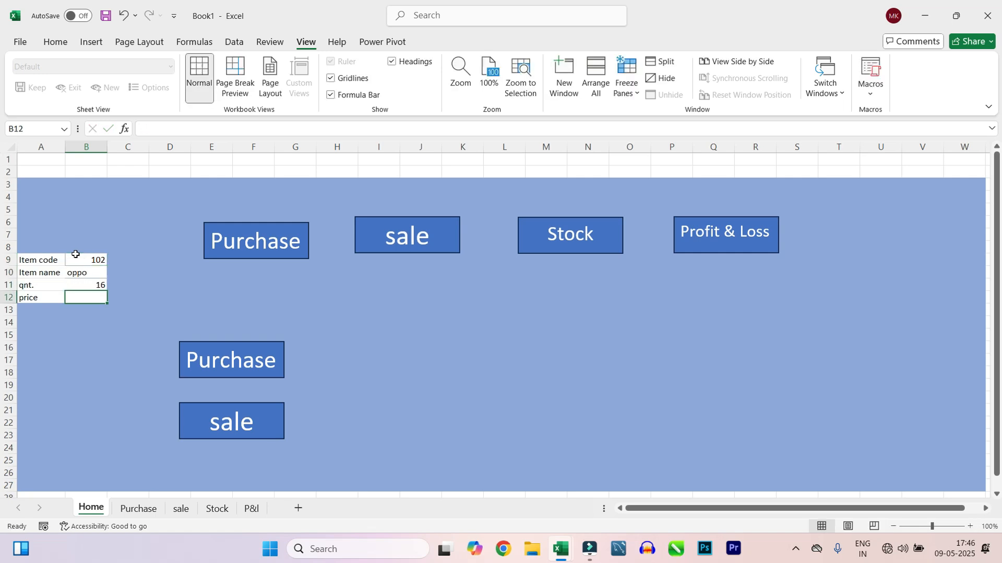
text(14000)
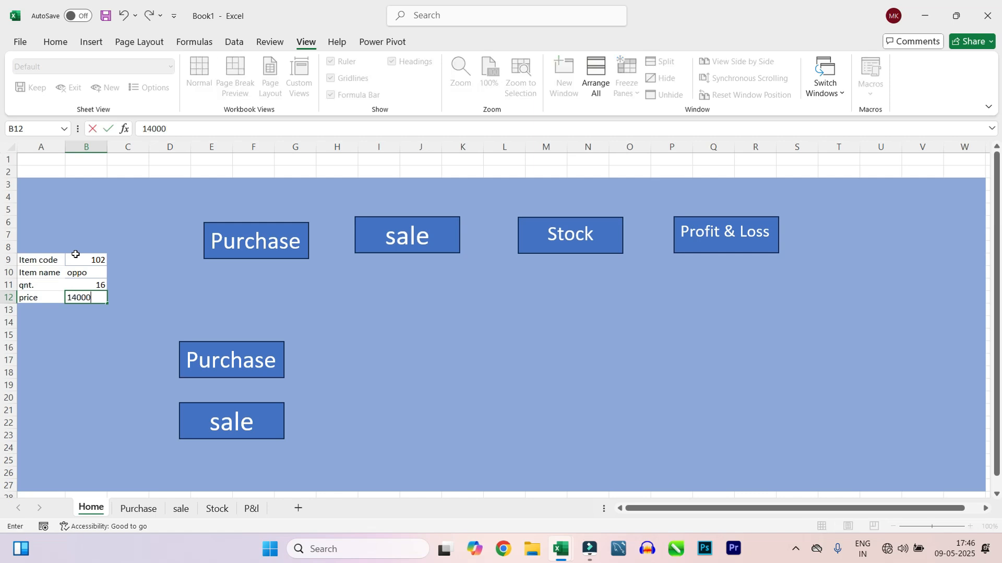
click(195, 374)
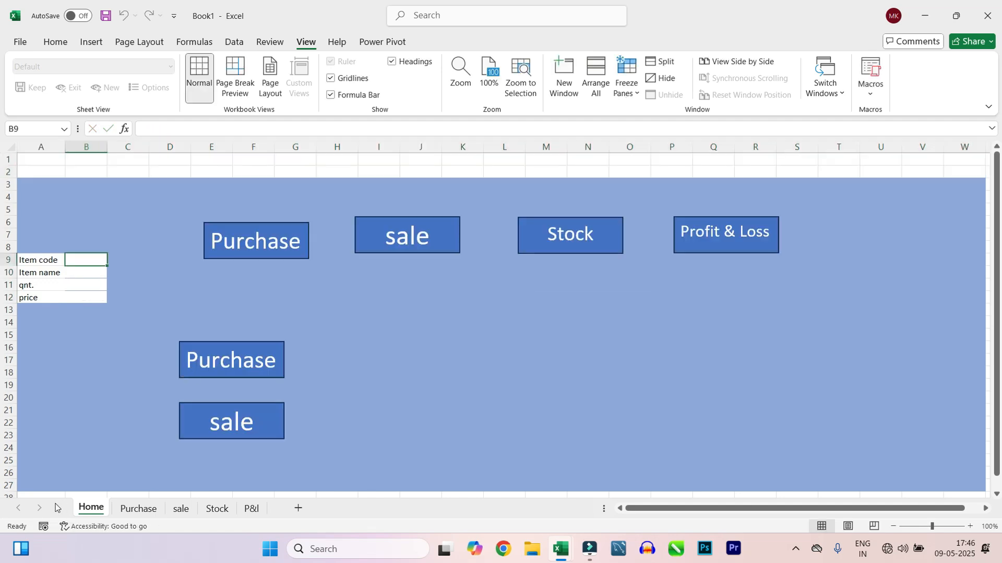
click(134, 508)
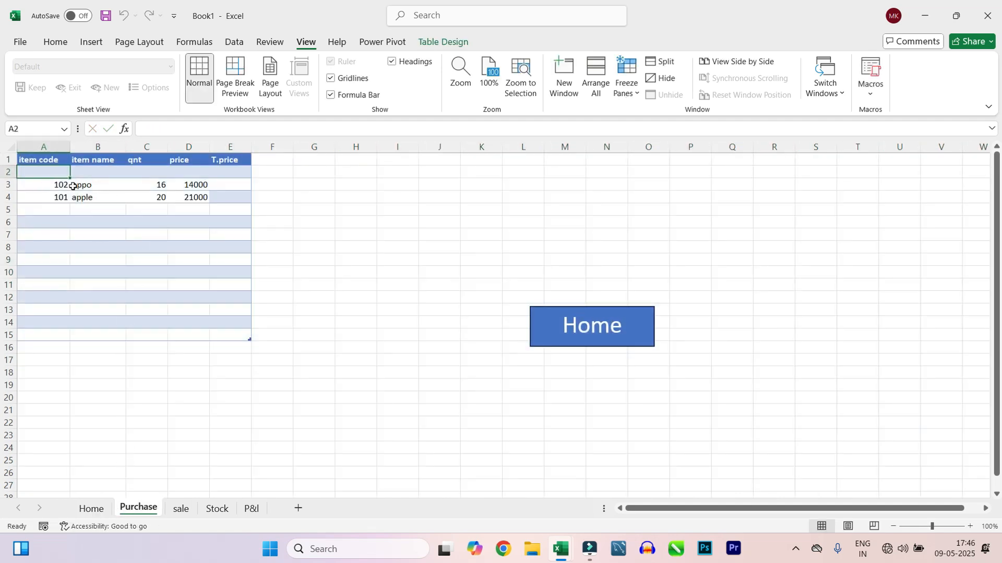
click(228, 184)
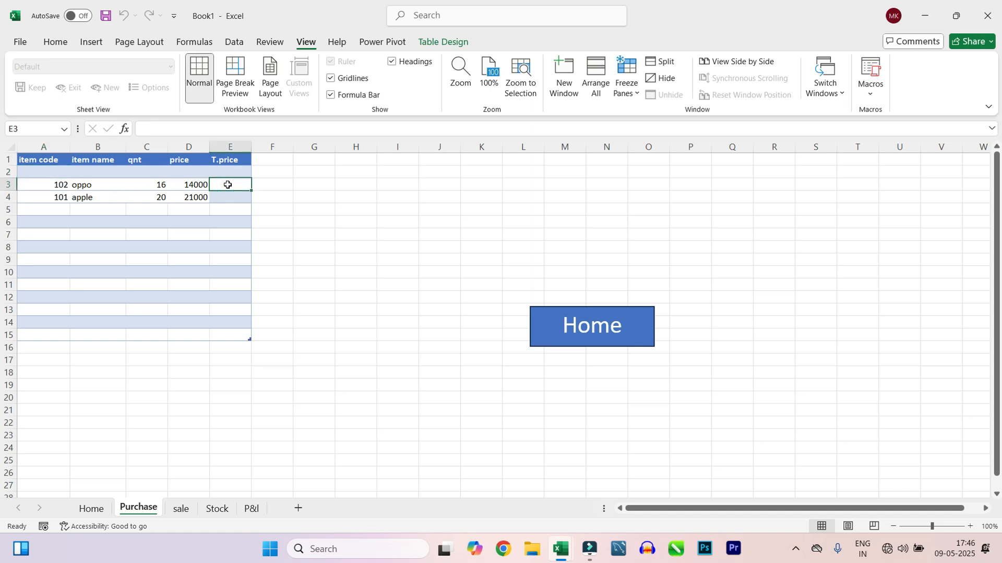
text(=)
key(Left)
key(Left)
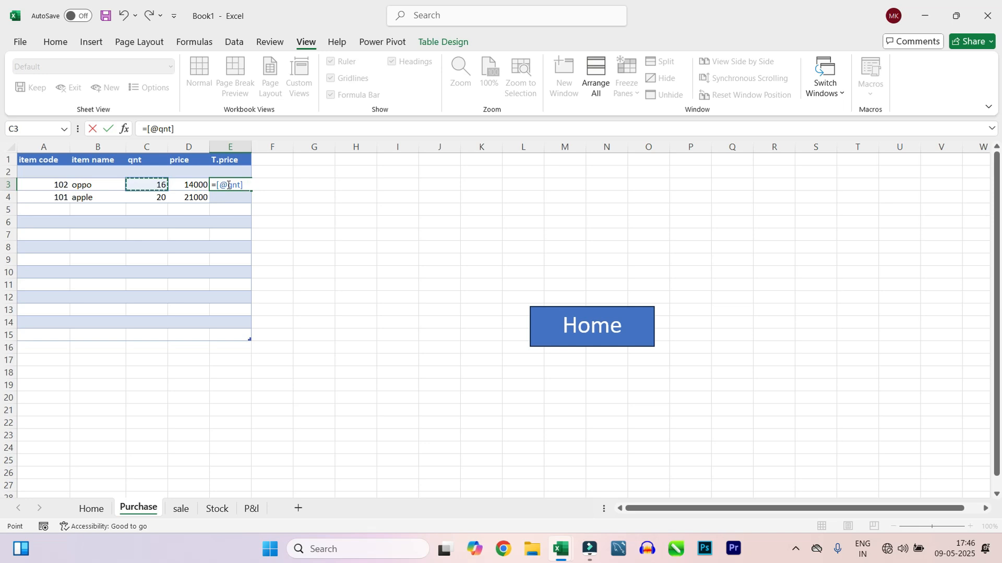
text(*)
key(Left)
key(Return)
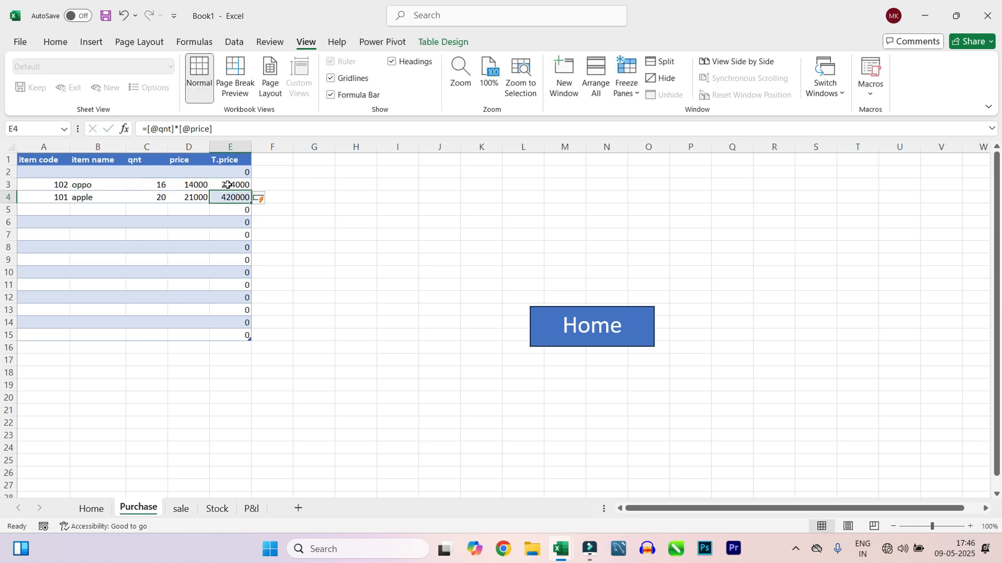
click(181, 509)
click(209, 181)
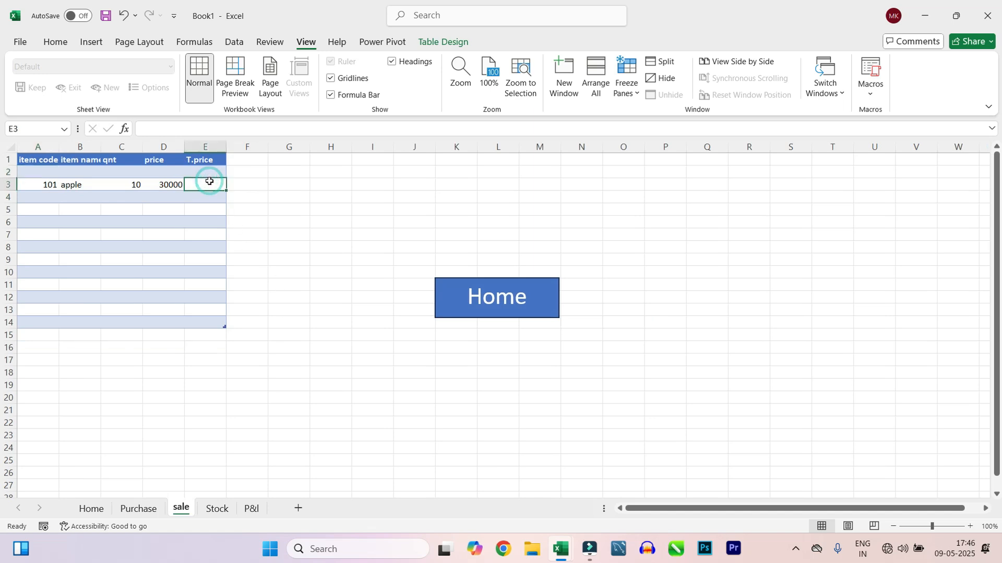
text(=)
key(Left)
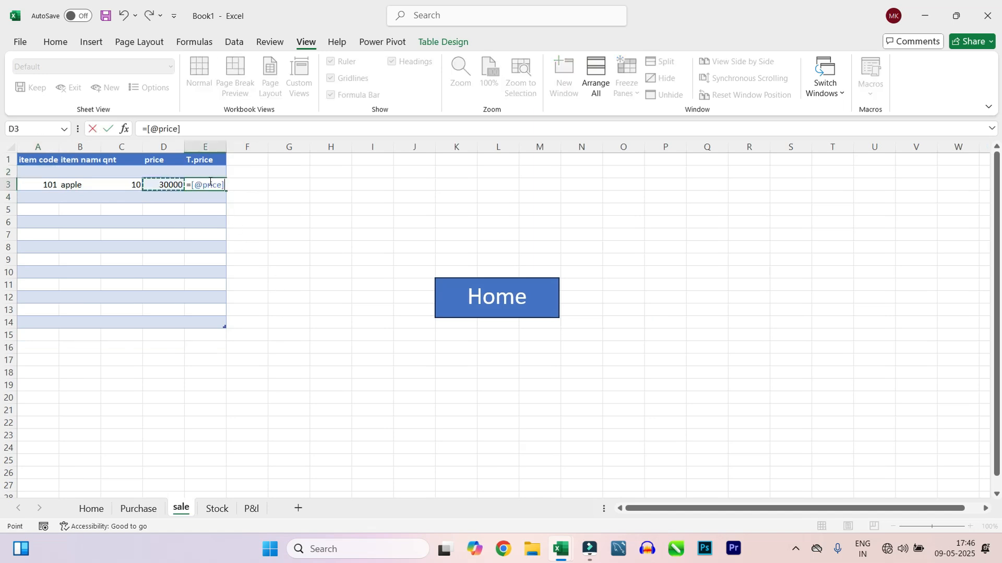
key(Left)
text(*)
key(Left)
key(Return)
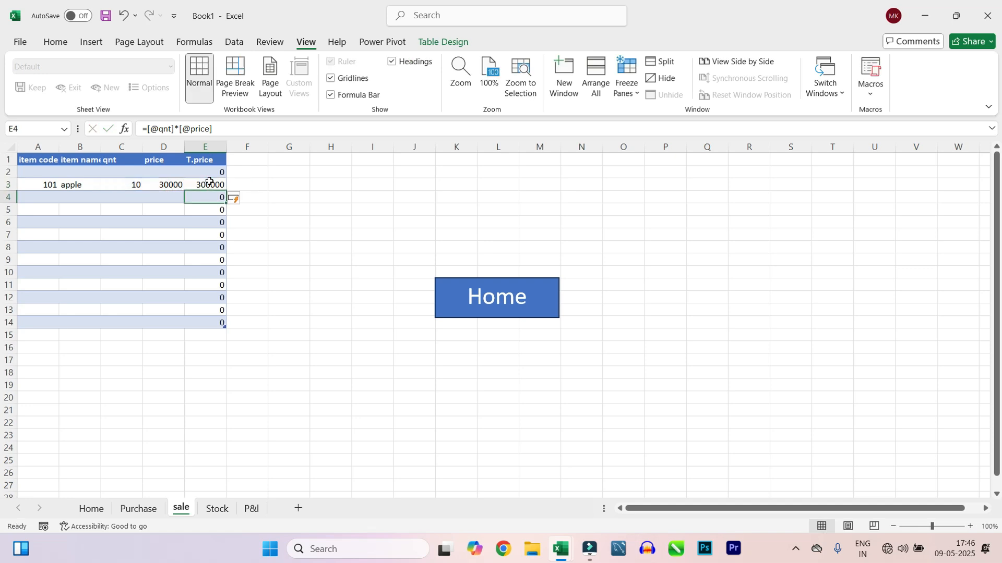
Step: Enter item code 102, name "oppo", quantity 6 and price 25000 in B9:B12 of the Home sheet, and run the lower sale button's macro
click(137, 508)
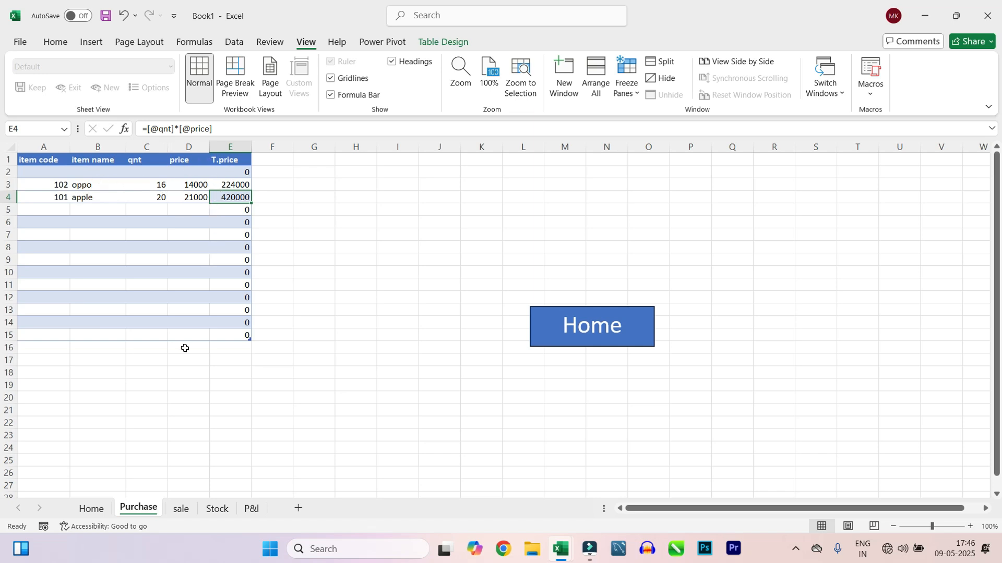
click(97, 515)
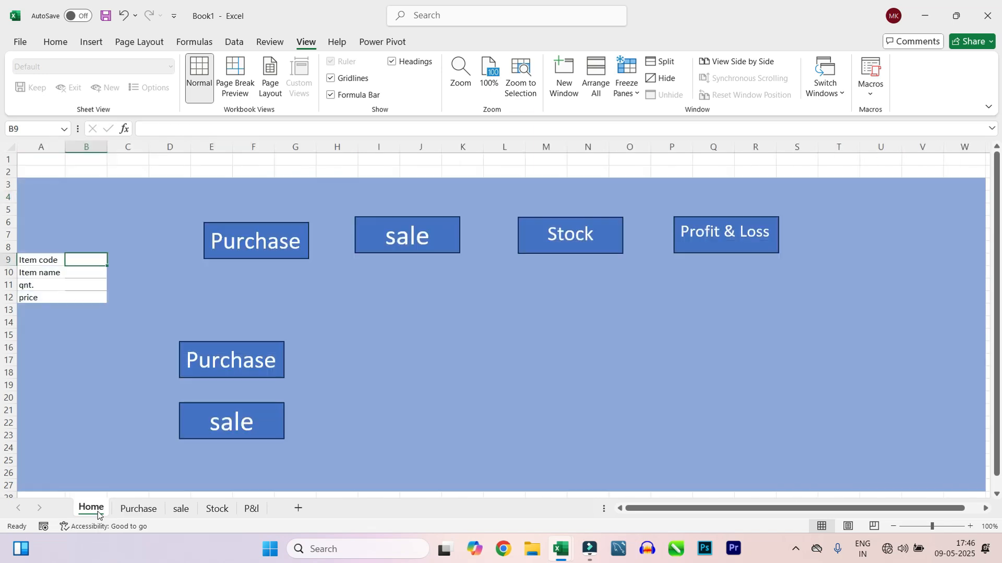
click(137, 508)
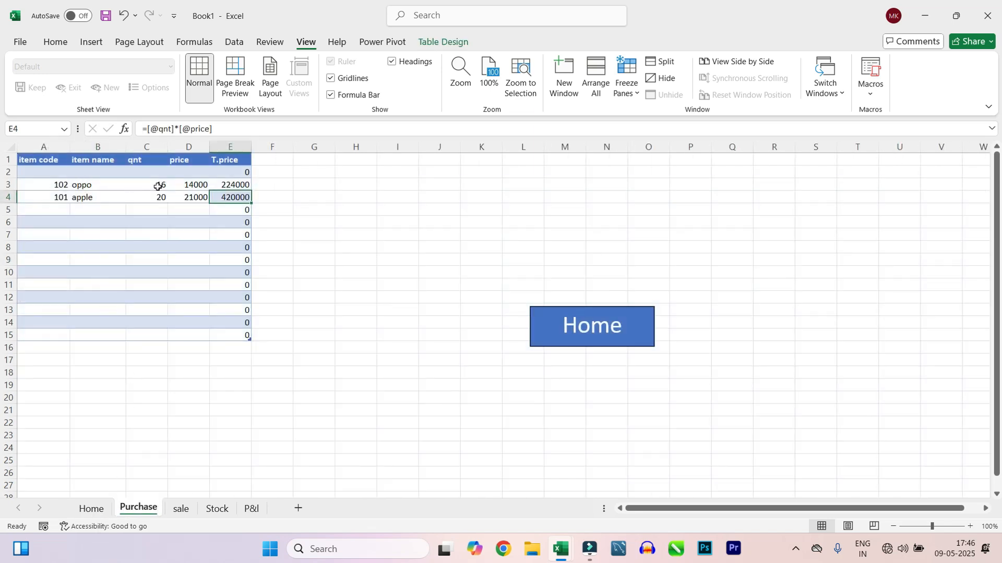
click(87, 510)
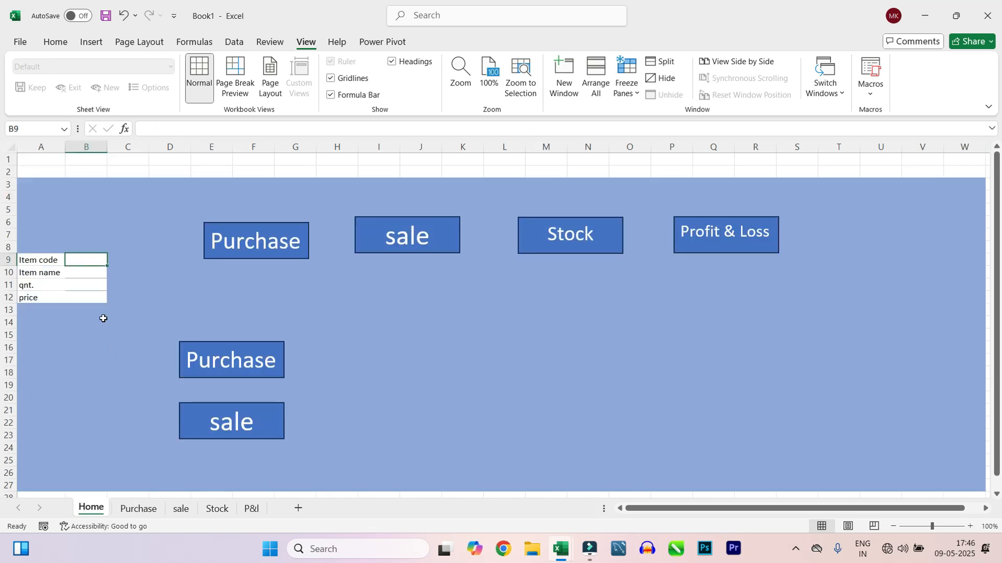
text(102)
key(Return)
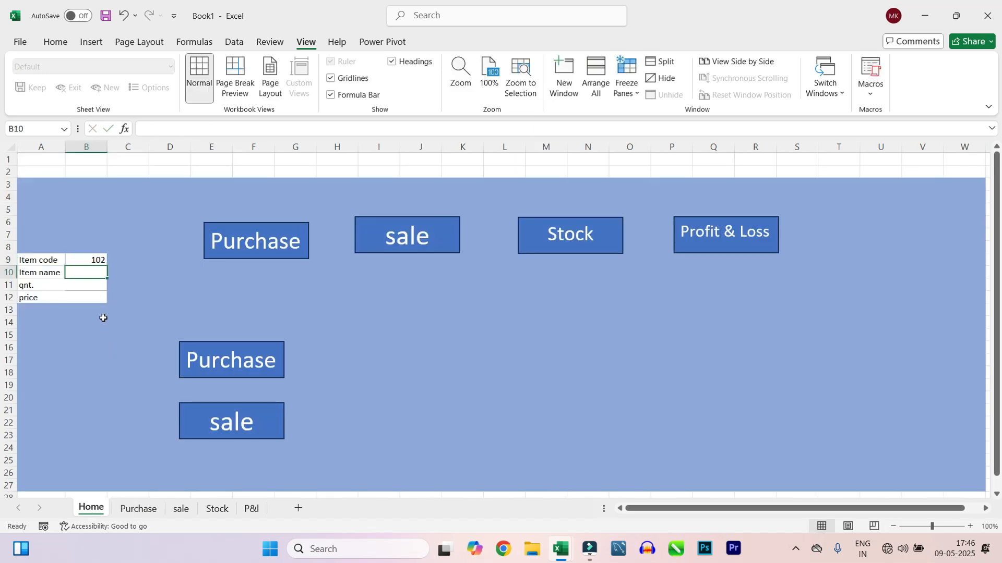
text(oppo)
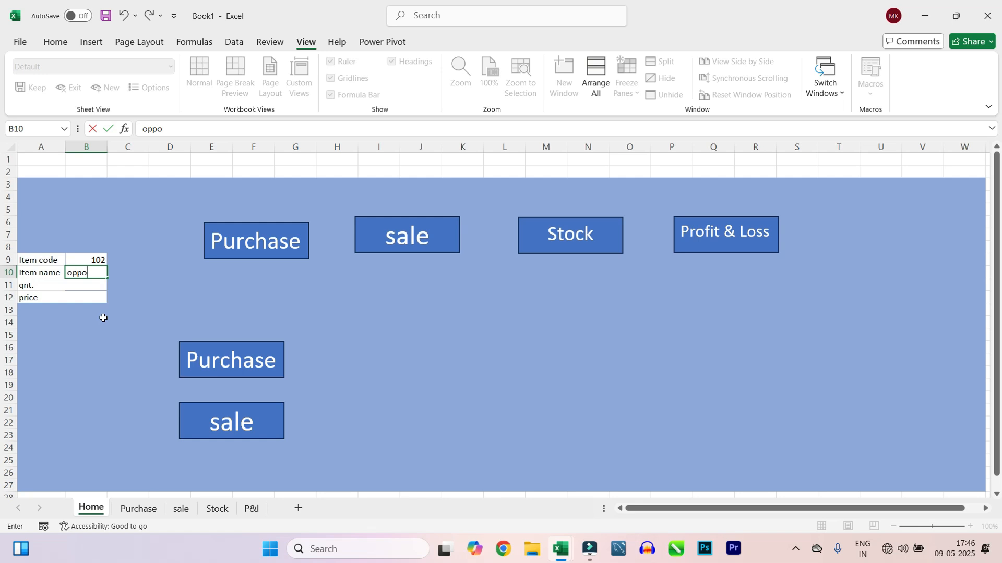
key(Return)
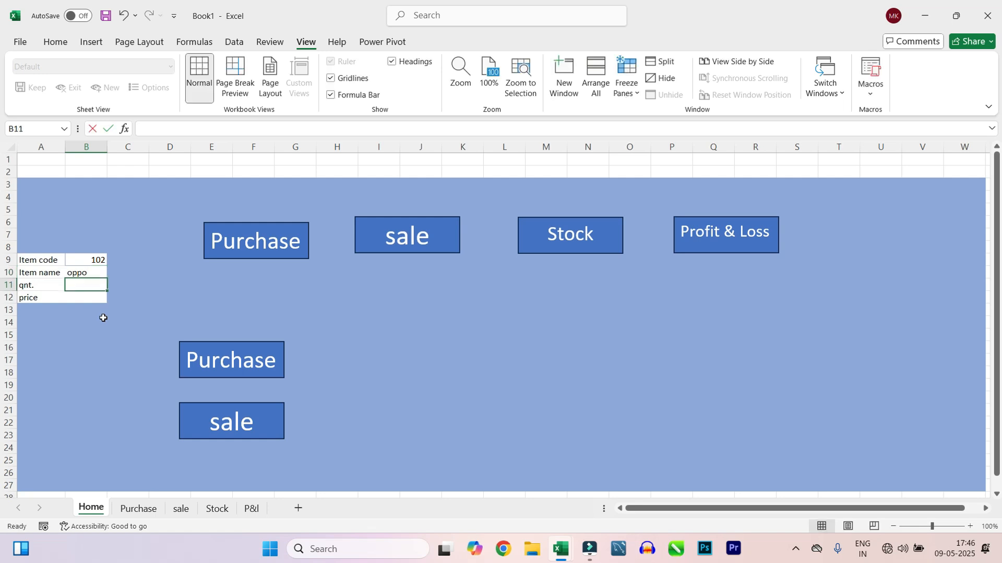
text(6)
key(Return)
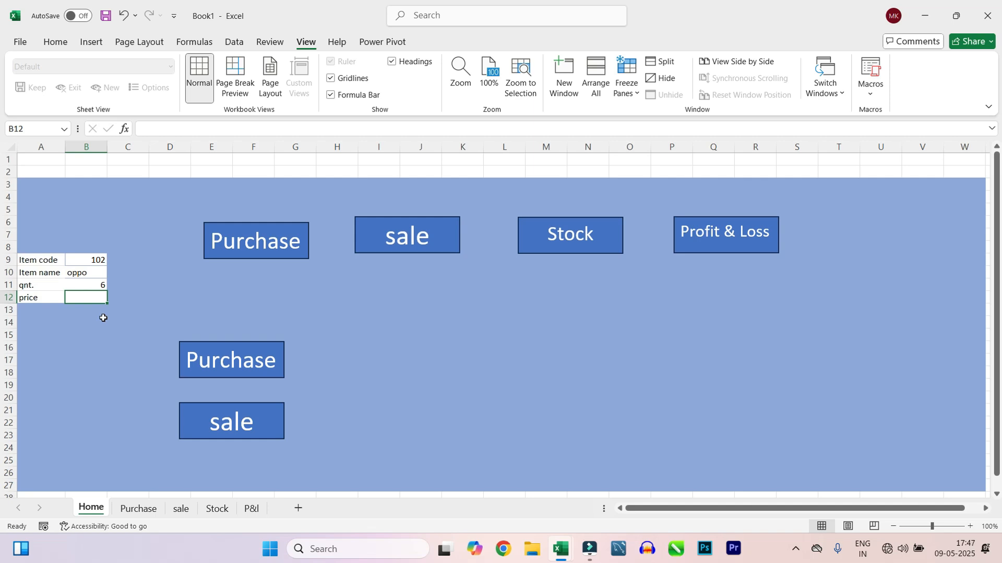
text(25000)
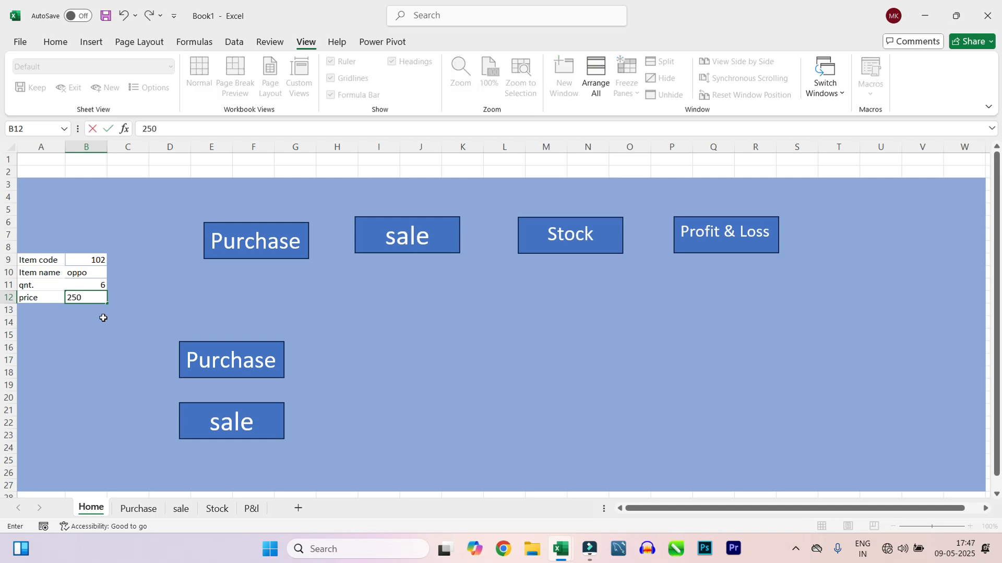
click(218, 419)
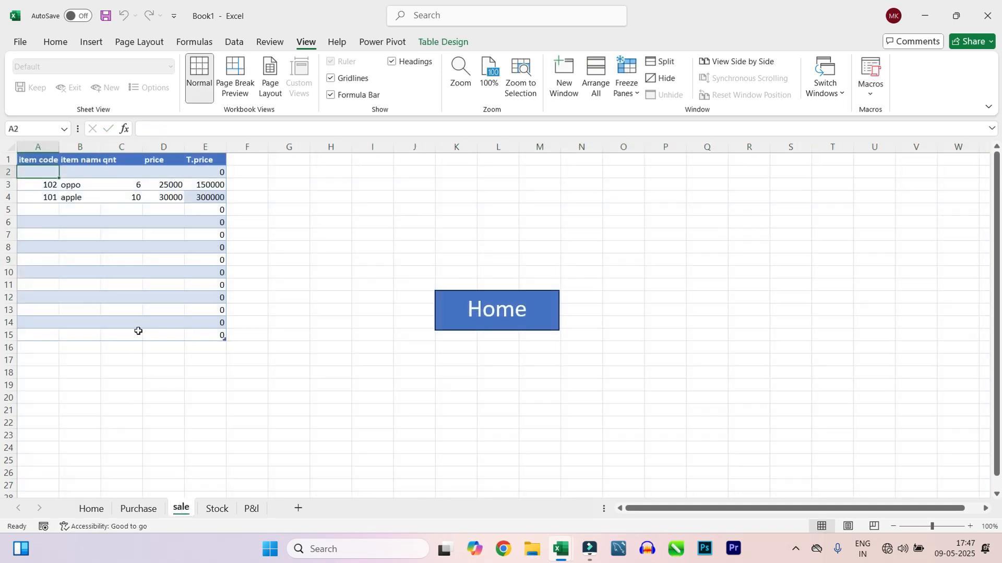
Step: Copy the item names oppo and apple from B3:B4 of the Purchase sheet into the Stock sheet's item name column, starting at A2
click(92, 509)
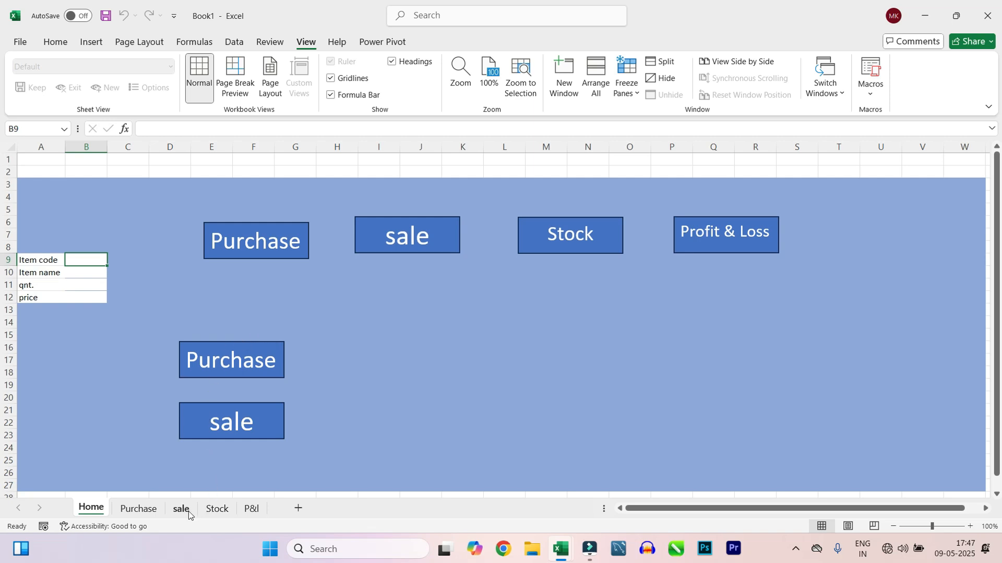
click(213, 510)
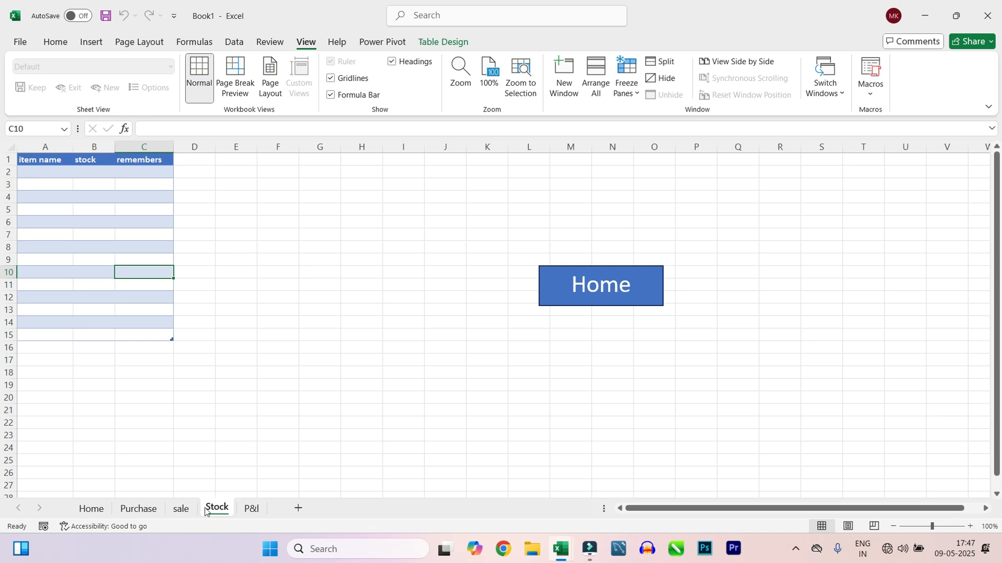
click(139, 509)
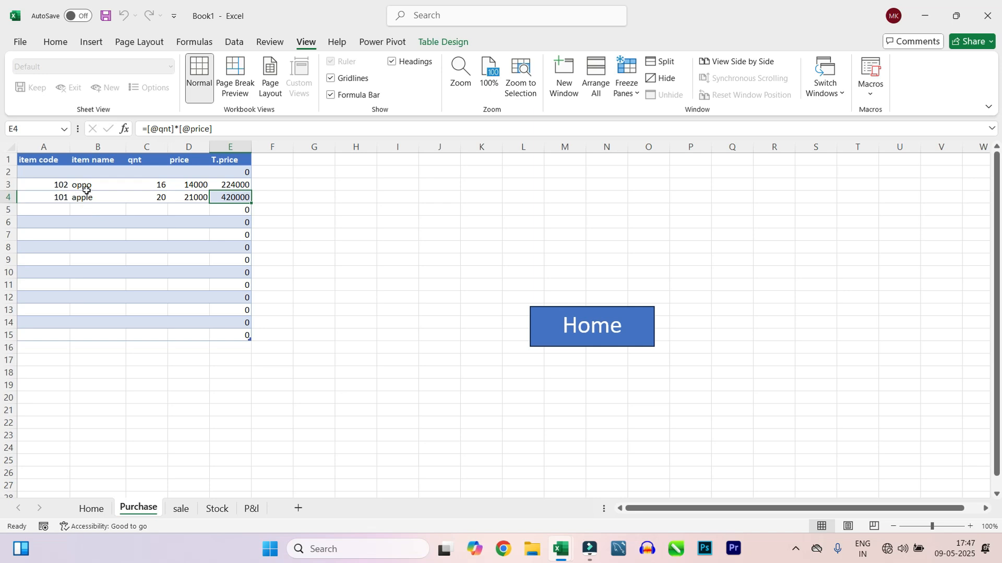
drag(88, 184, 83, 197)
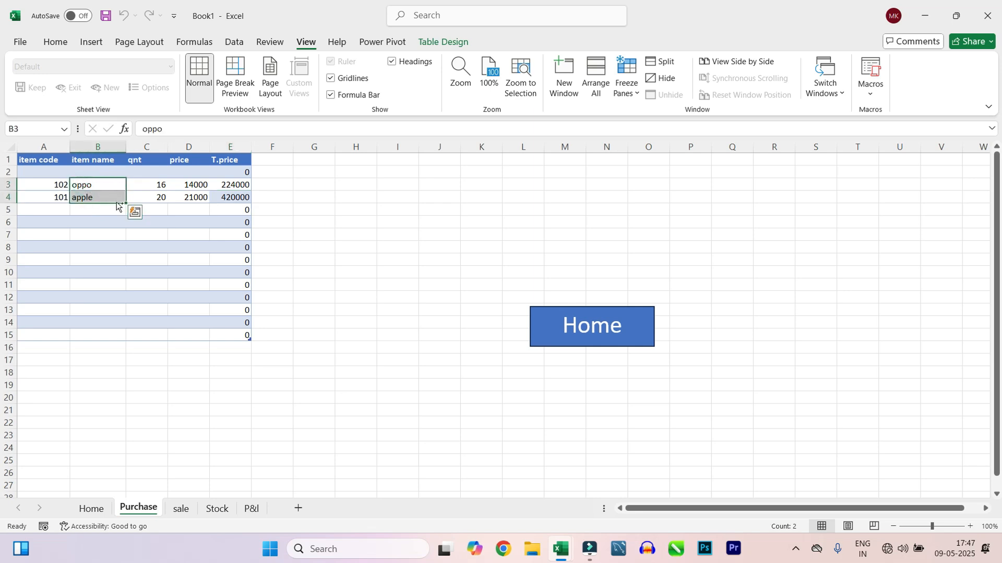
key(ctrl+c)
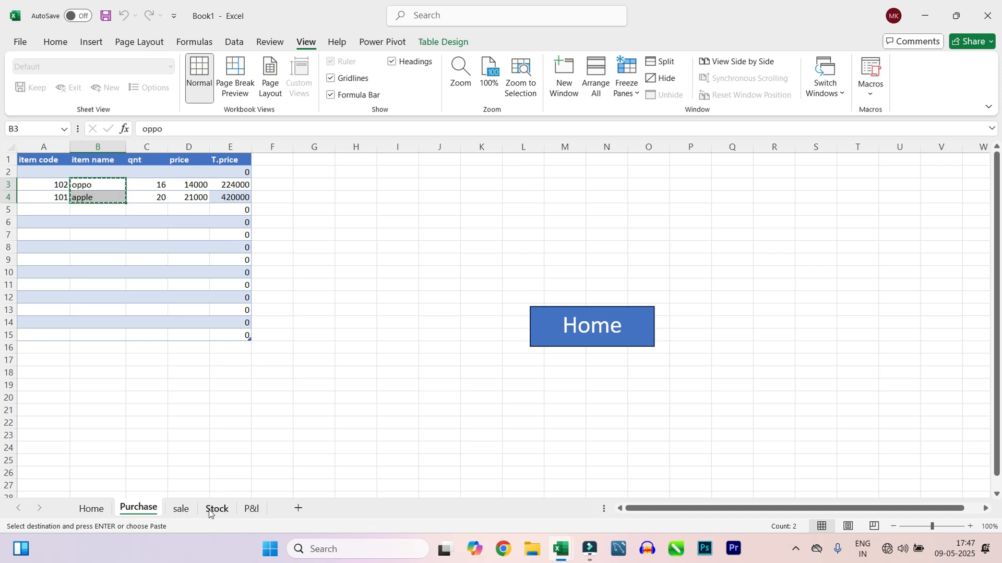
click(209, 514)
click(43, 172)
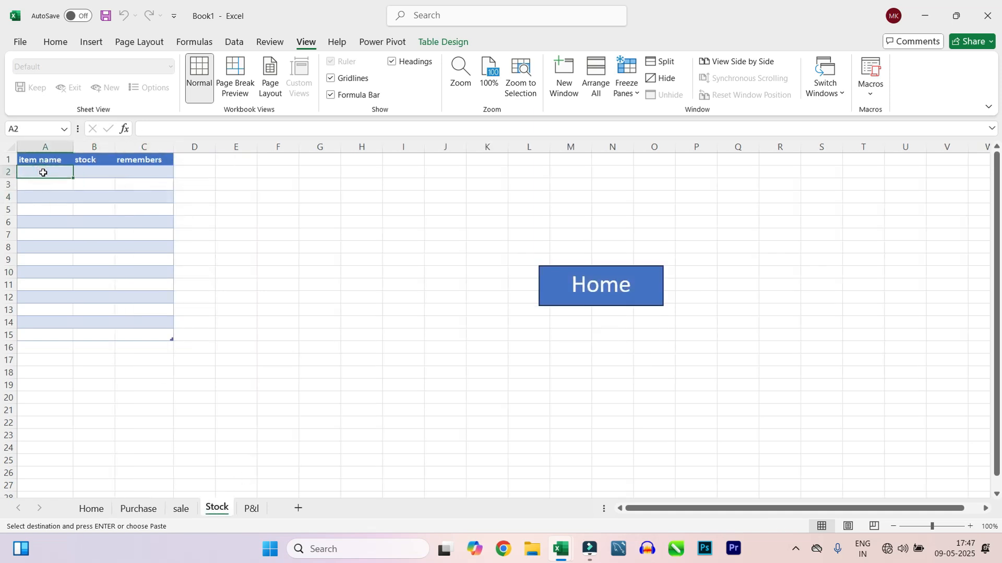
key(ctrl+v)
Step: Fill the Stock table's stock column with =SUMIF(Purchase!B:B,[@[item name]],Purchase!E:E), entered in B2
click(92, 171)
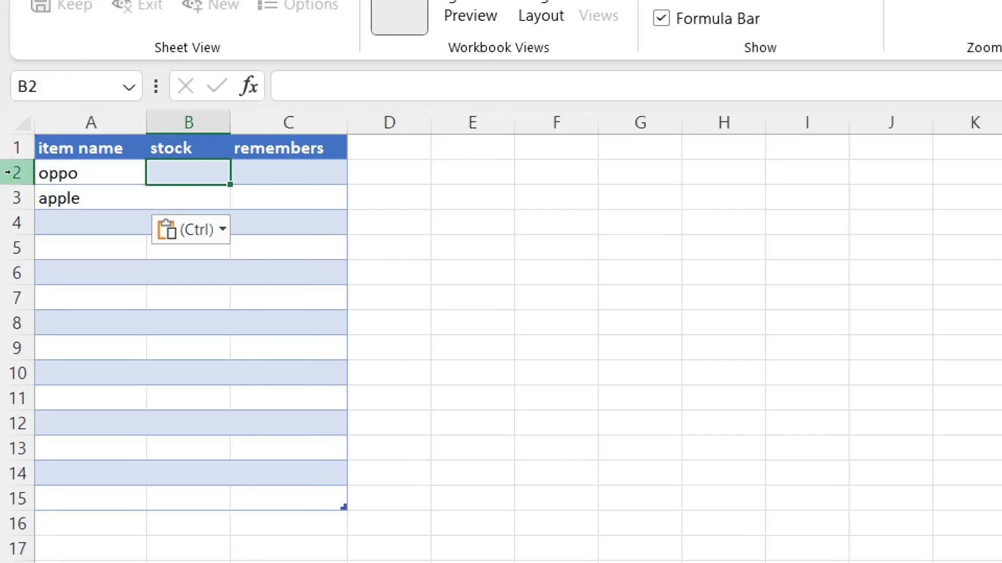
text(=)
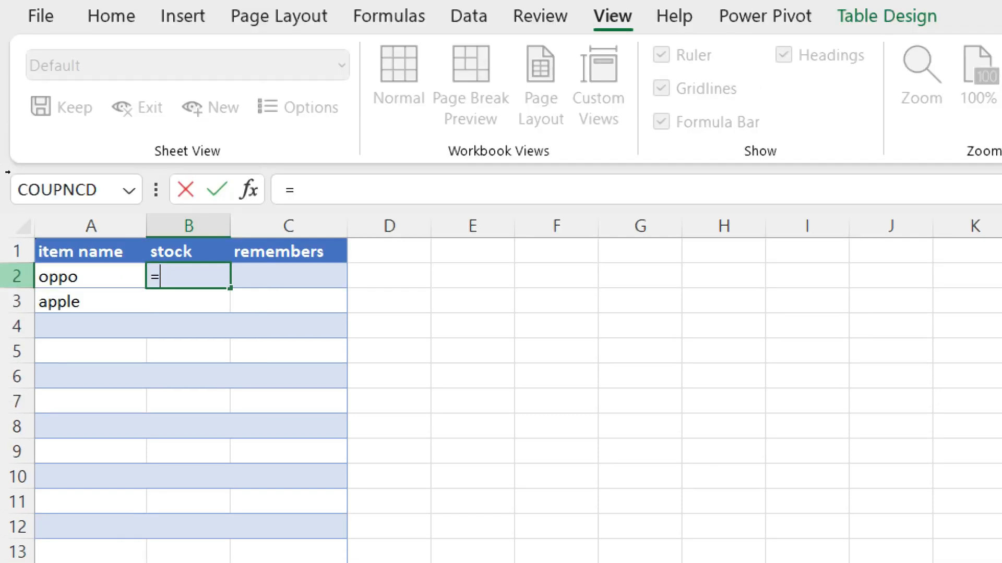
text(sumif)
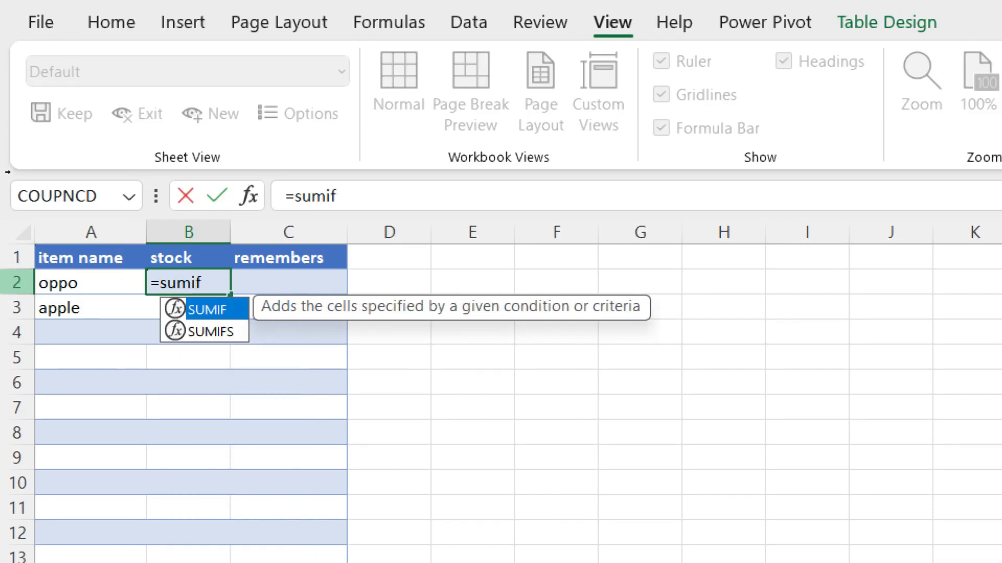
key(Tab)
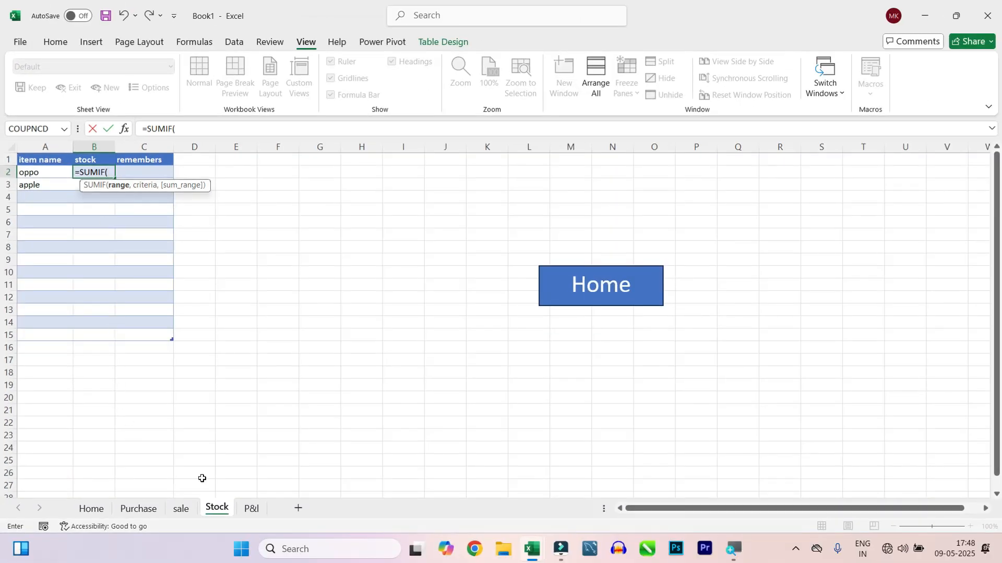
click(149, 514)
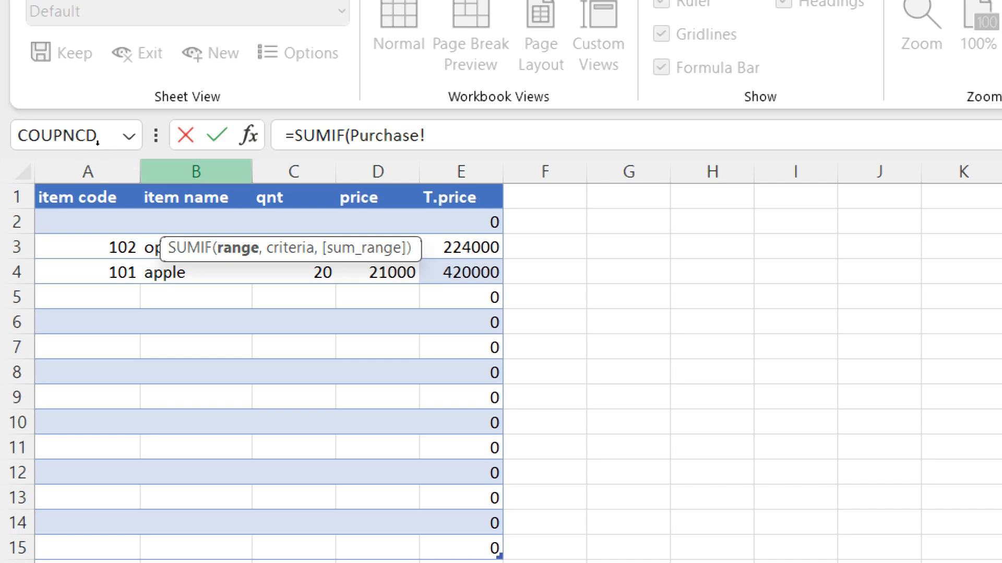
click(102, 148)
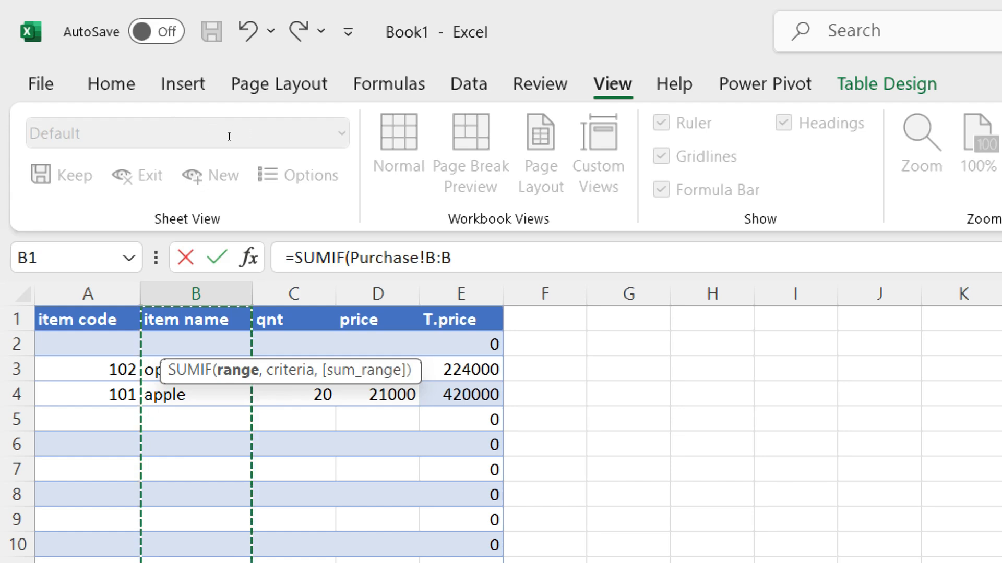
text(,)
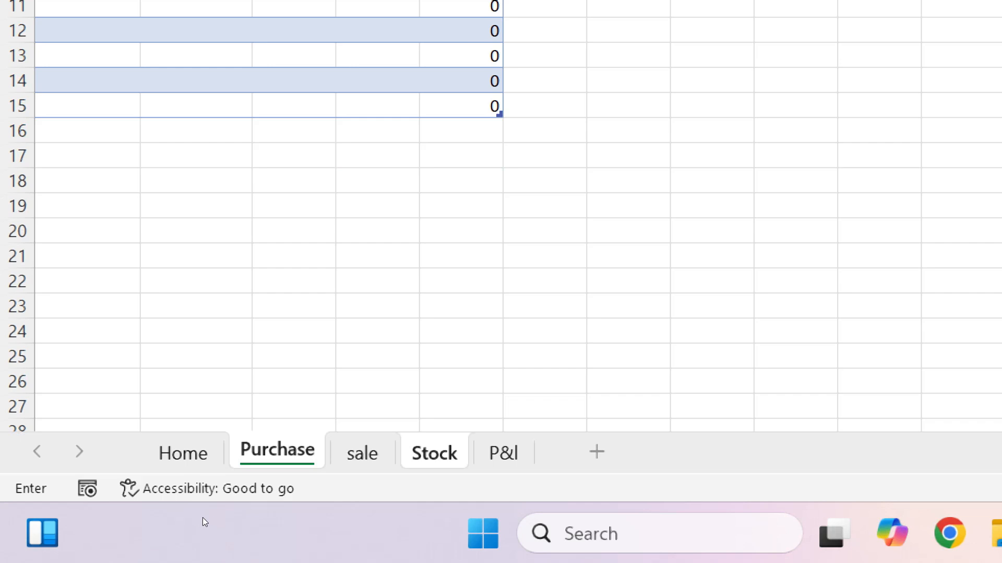
click(438, 454)
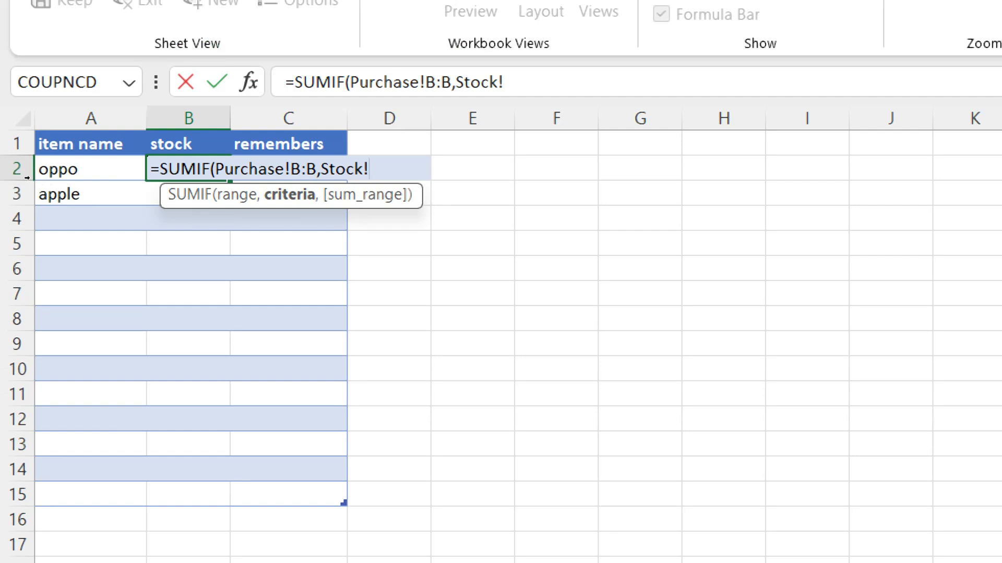
click(44, 169)
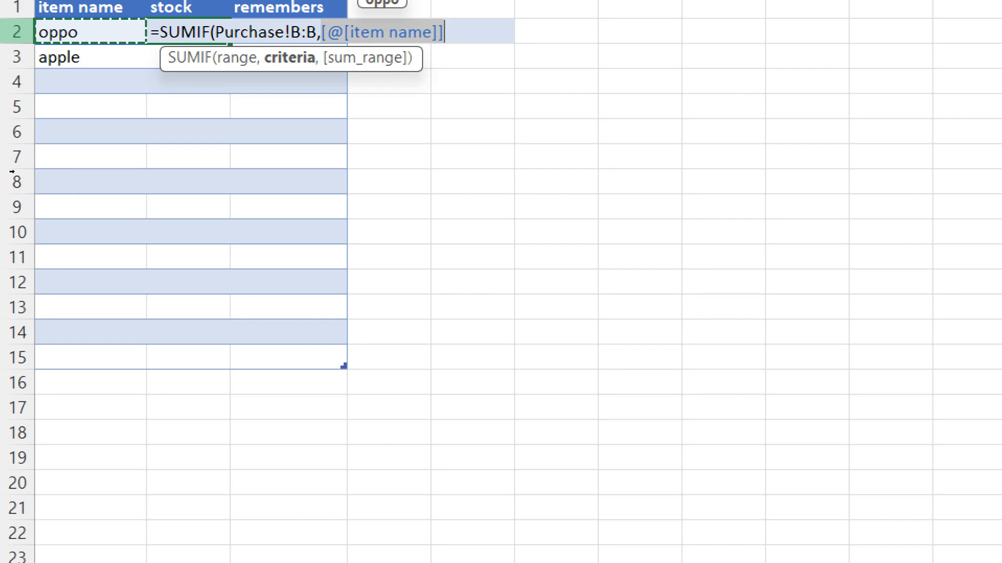
text(,)
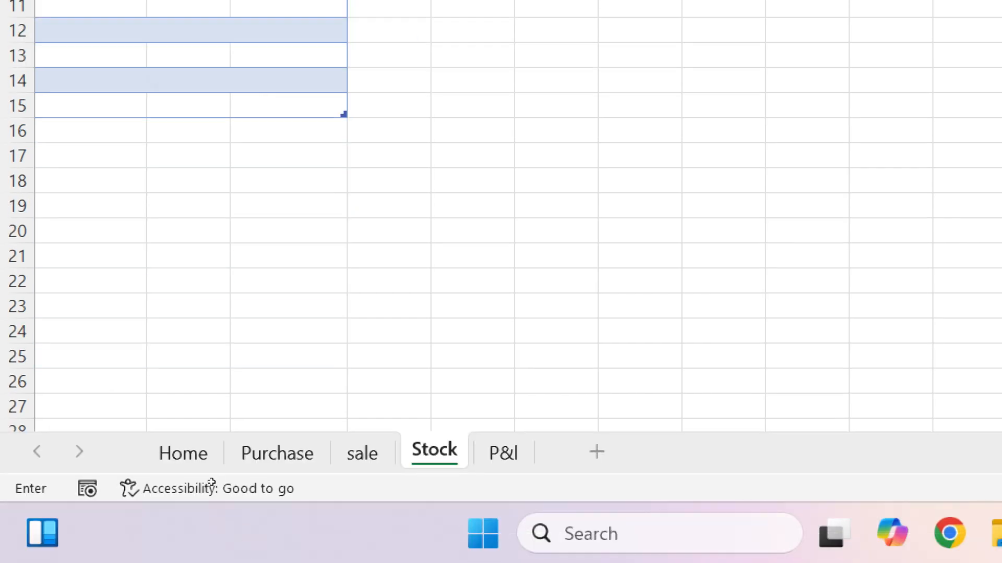
click(277, 453)
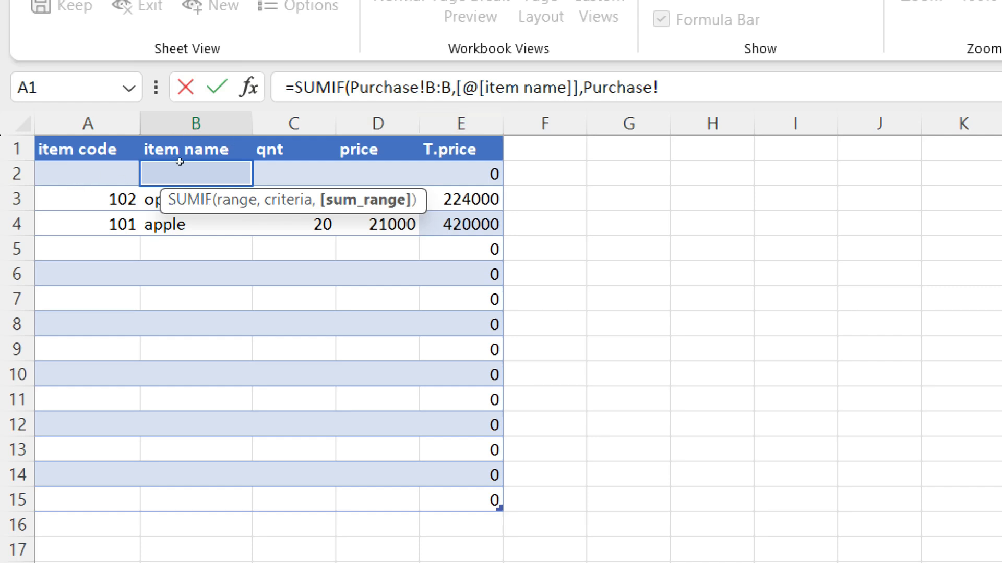
click(462, 124)
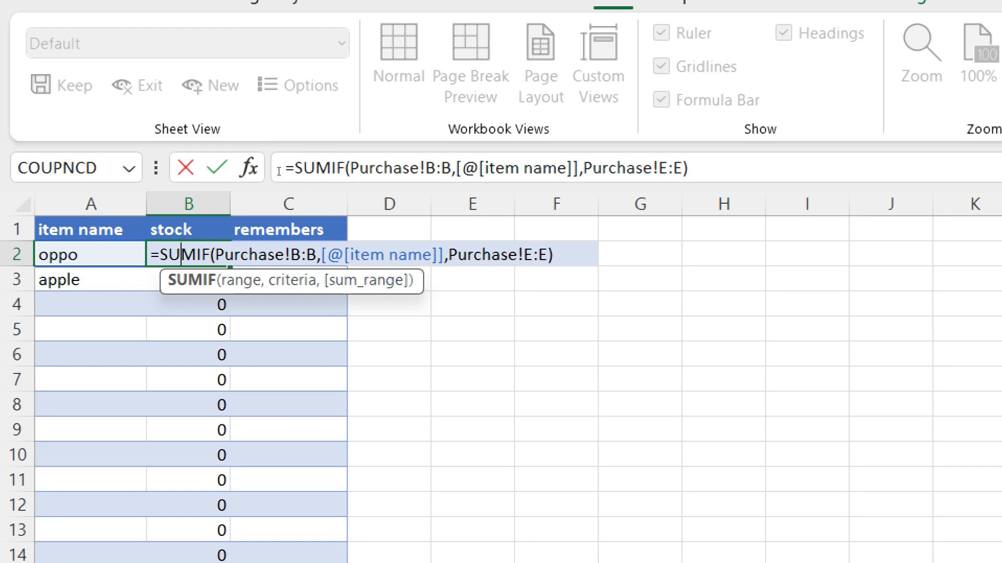
Step: Change the sum range of the stock formula in B2 to Purchase!C:C and check the results against the Purchase sheet's quantities
key(End)
key(BackSpace)
key(BackSpace)
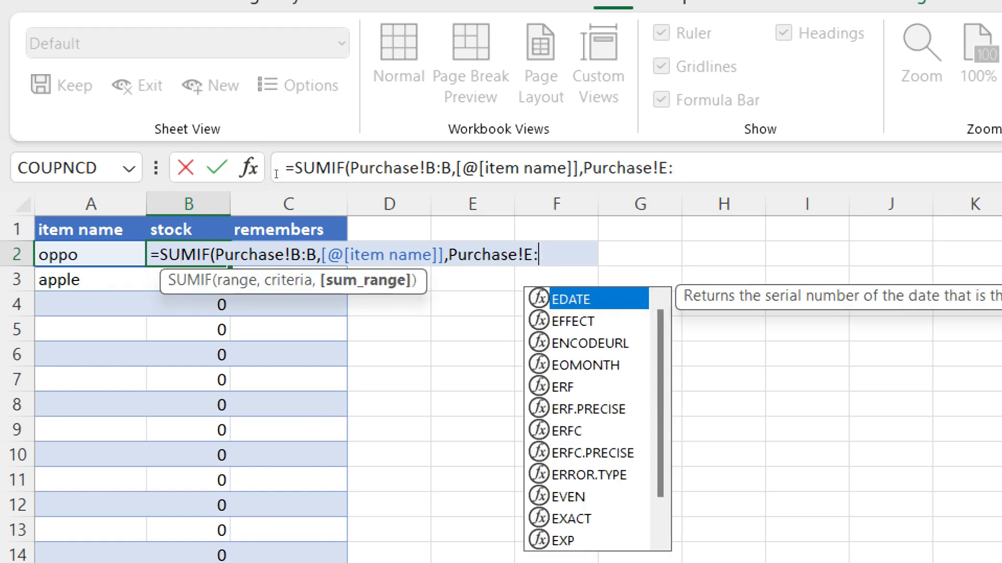
key(BackSpace)
key(BackSpace)
key(BackSpace)
key(BackSpace)
key(BackSpace)
key(BackSpace)
key(BackSpace)
key(BackSpace)
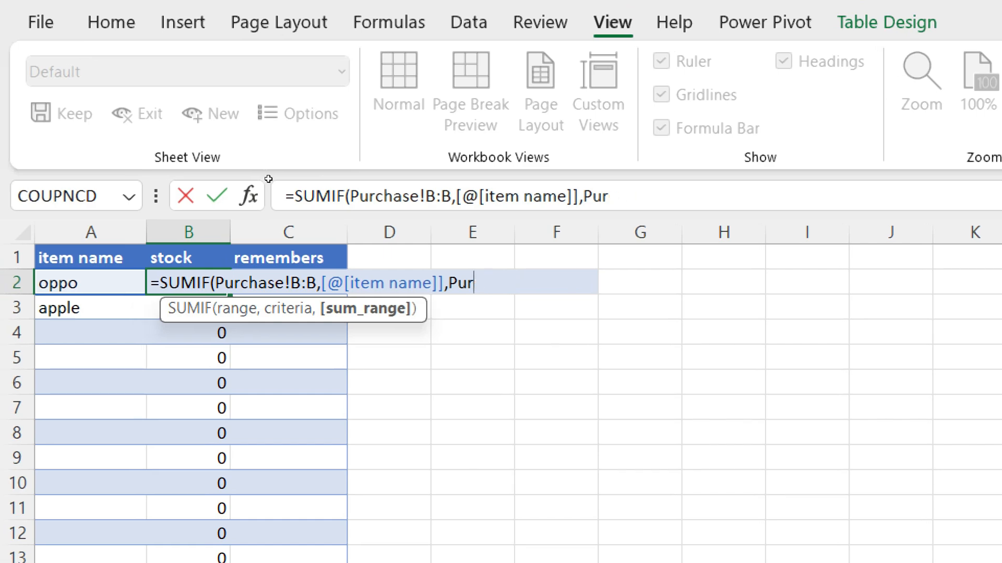
key(BackSpace)
key(BackSpace)
key(BackSpace)
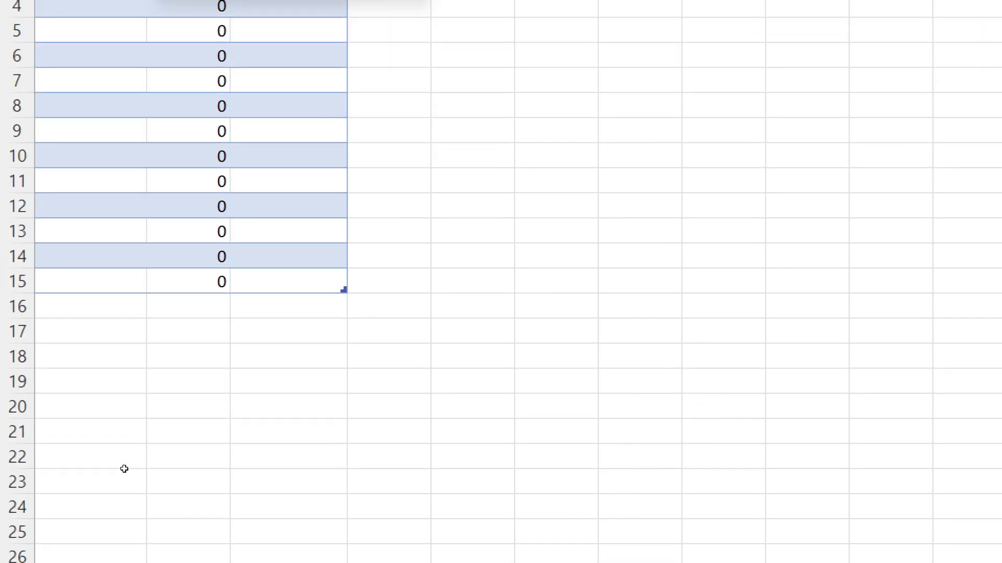
click(277, 451)
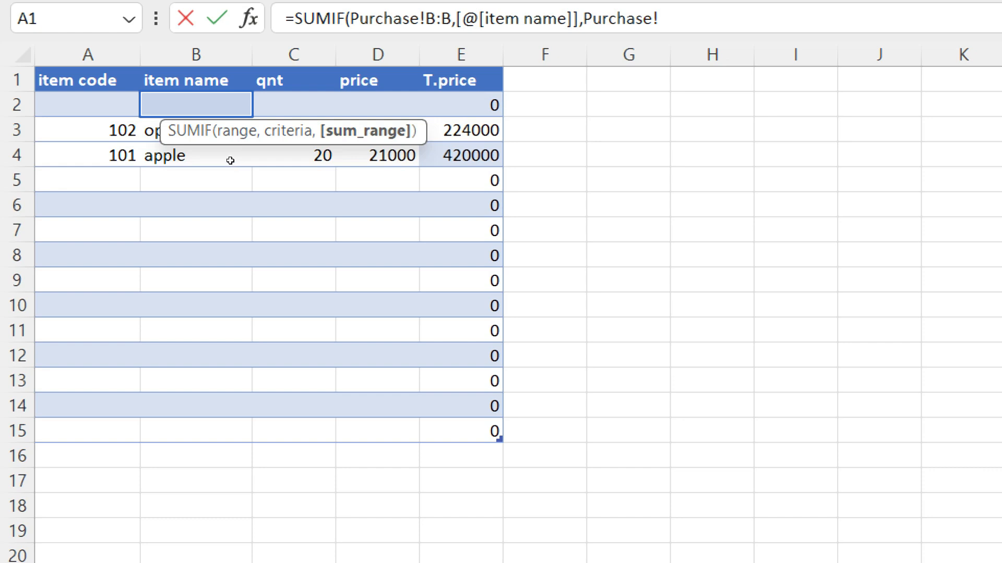
click(149, 143)
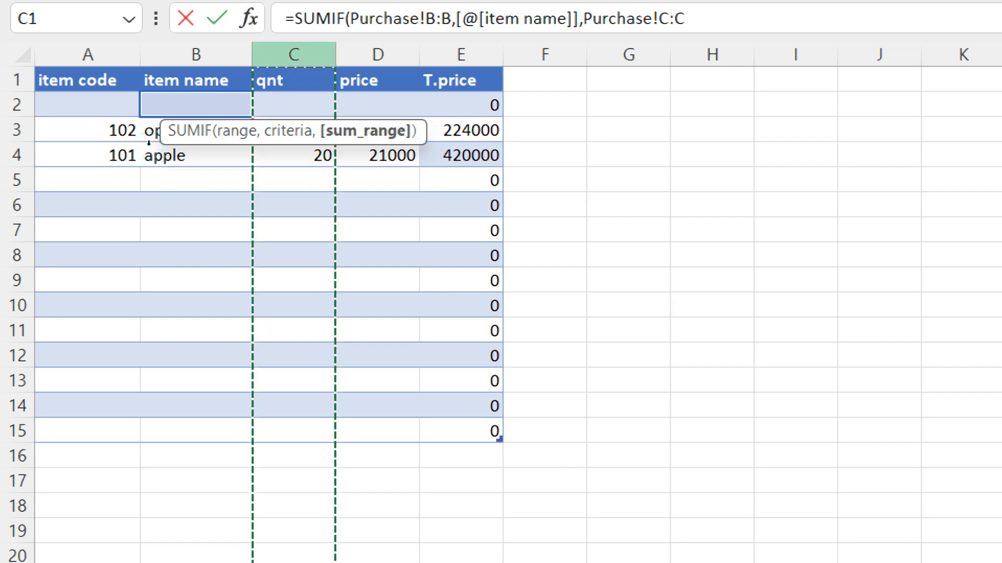
text())
key(Return)
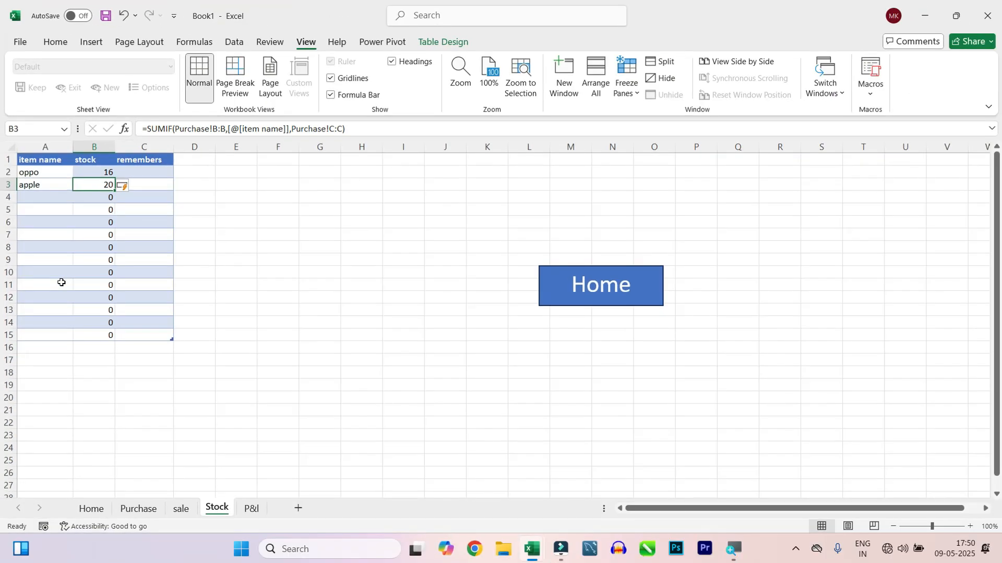
click(138, 508)
click(213, 509)
click(138, 509)
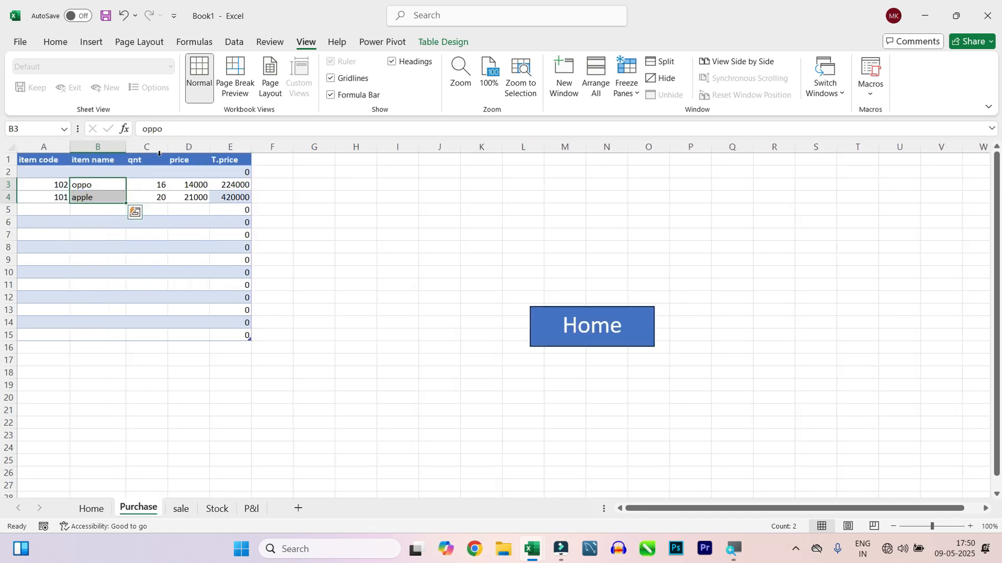
click(215, 509)
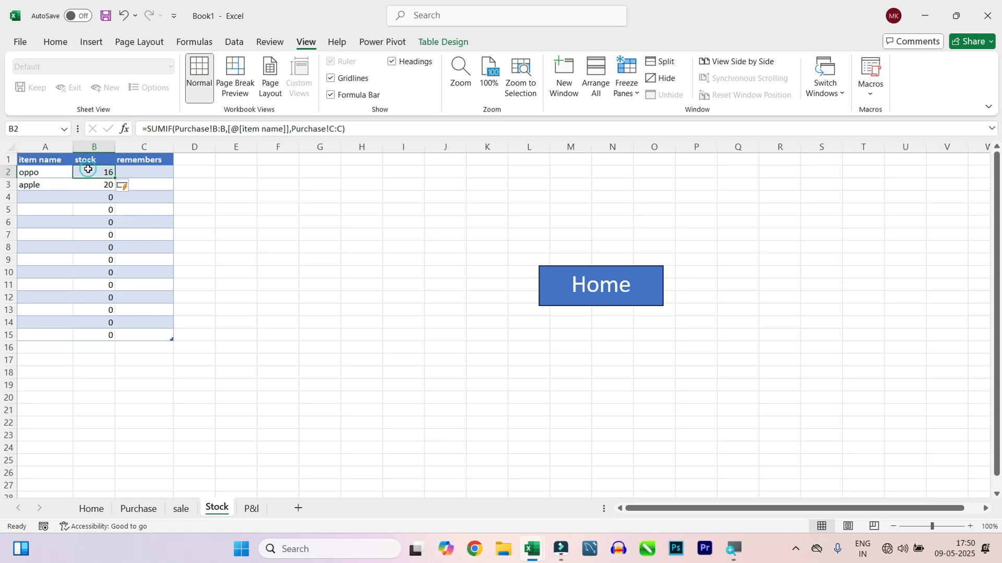
Step: Extend the stock formula in B2 to subtract sales by appending -SUMIF(sale!B:B,[@[item name]],sale!C:C)
double_click(88, 170)
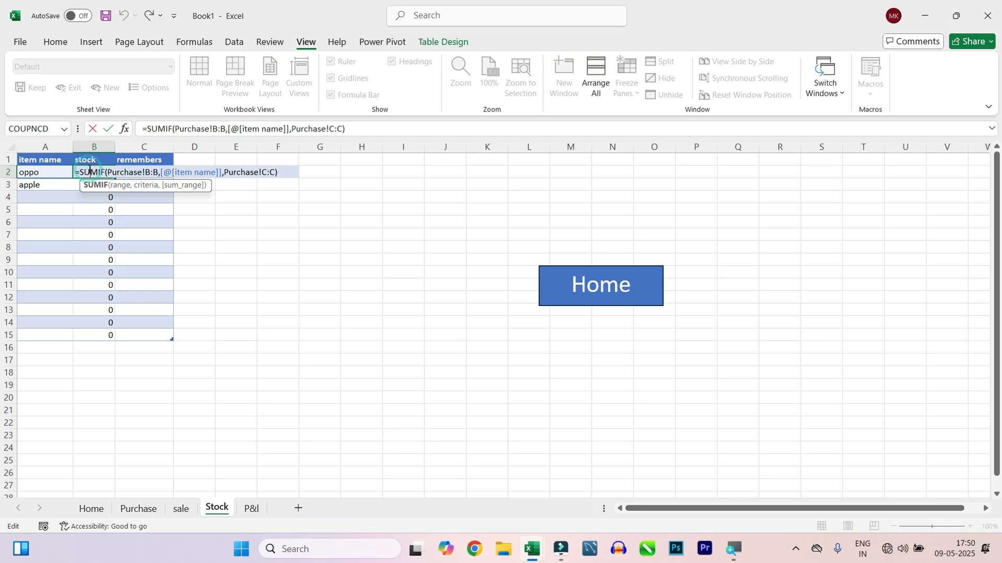
click(281, 172)
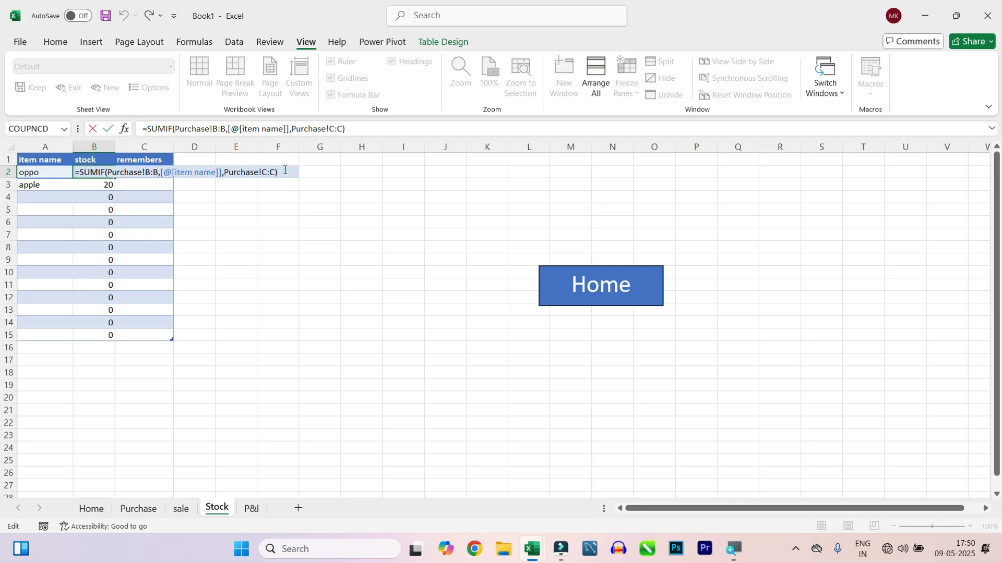
text(-)
text(sumif)
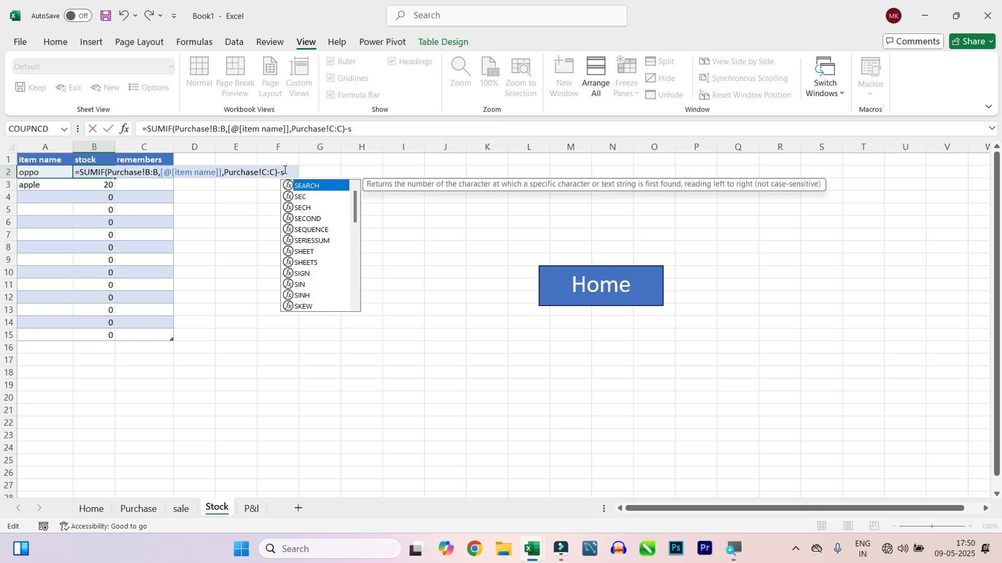
key(Tab)
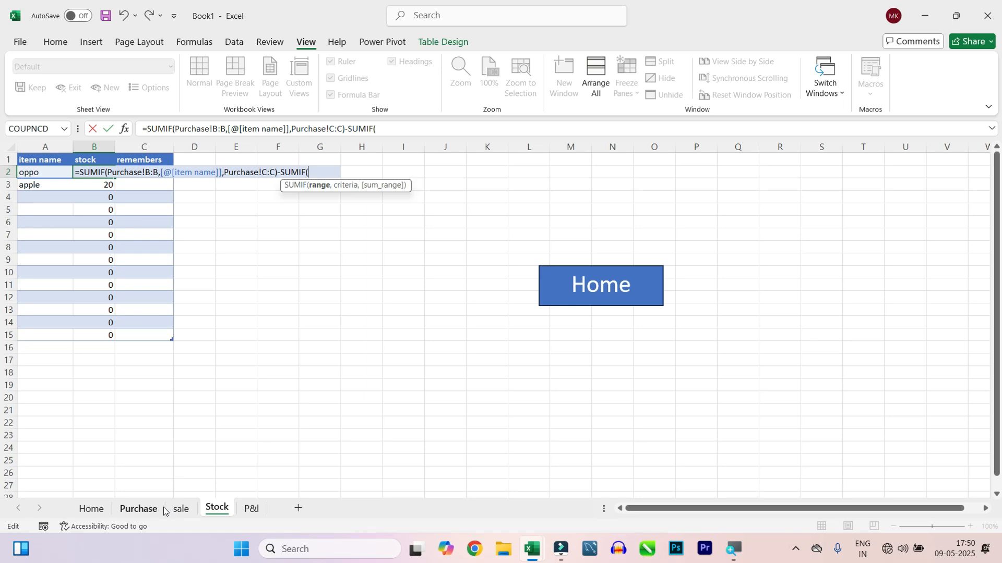
click(176, 513)
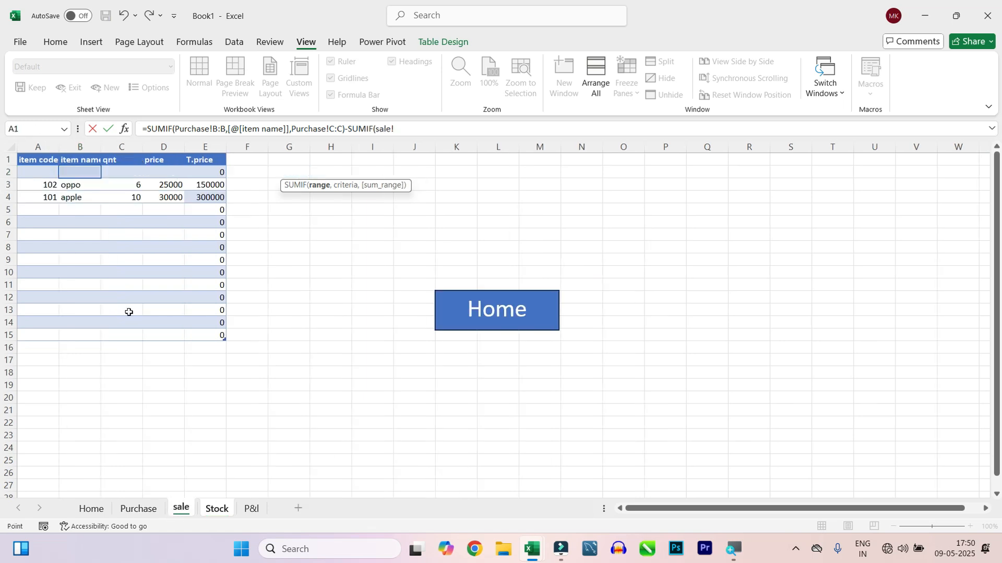
click(96, 149)
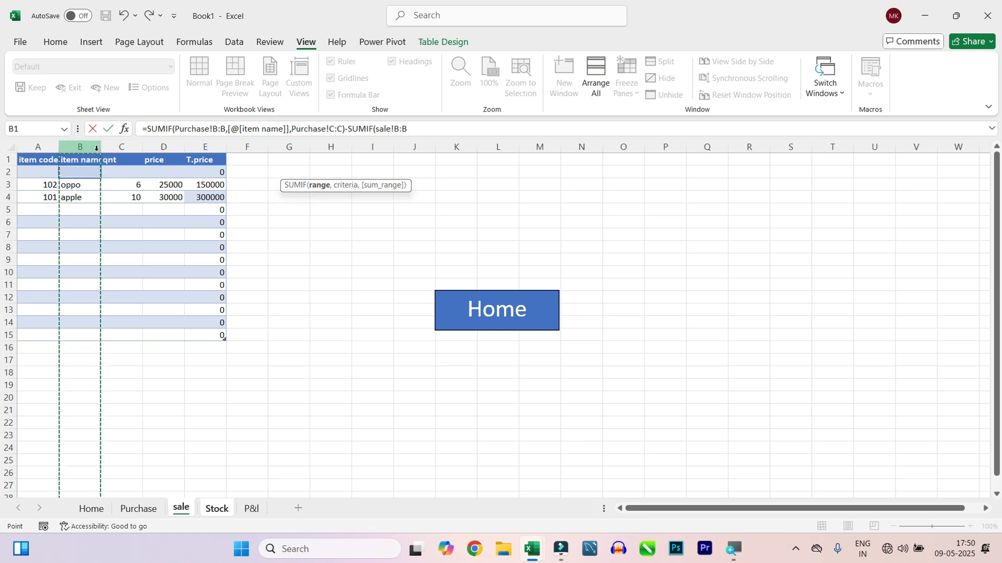
text(,)
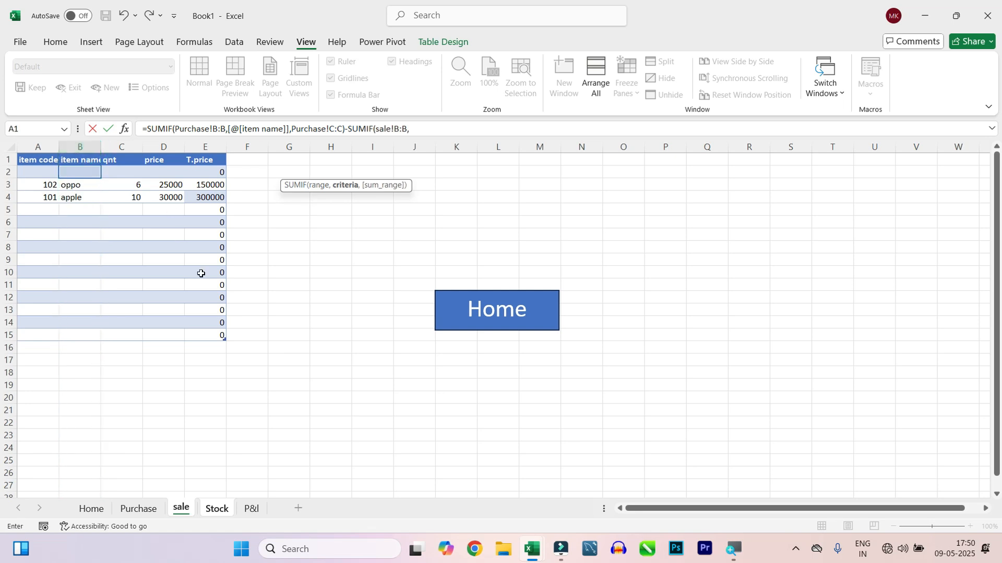
click(222, 511)
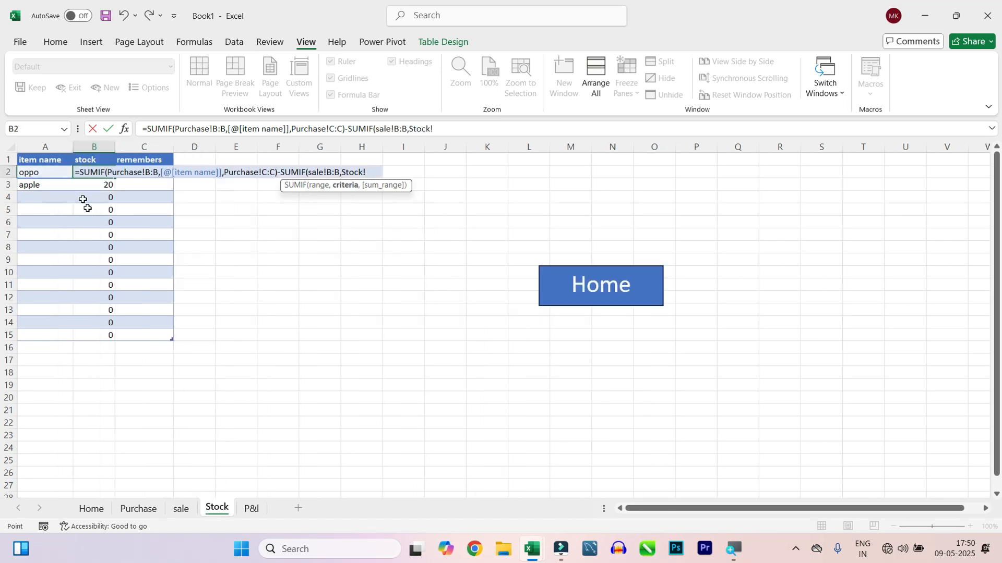
click(53, 171)
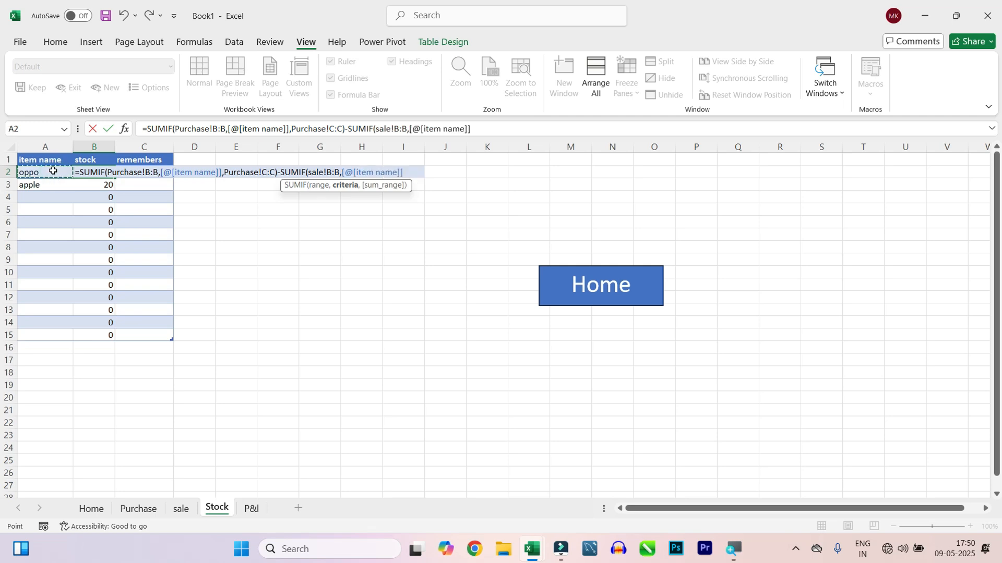
text(,)
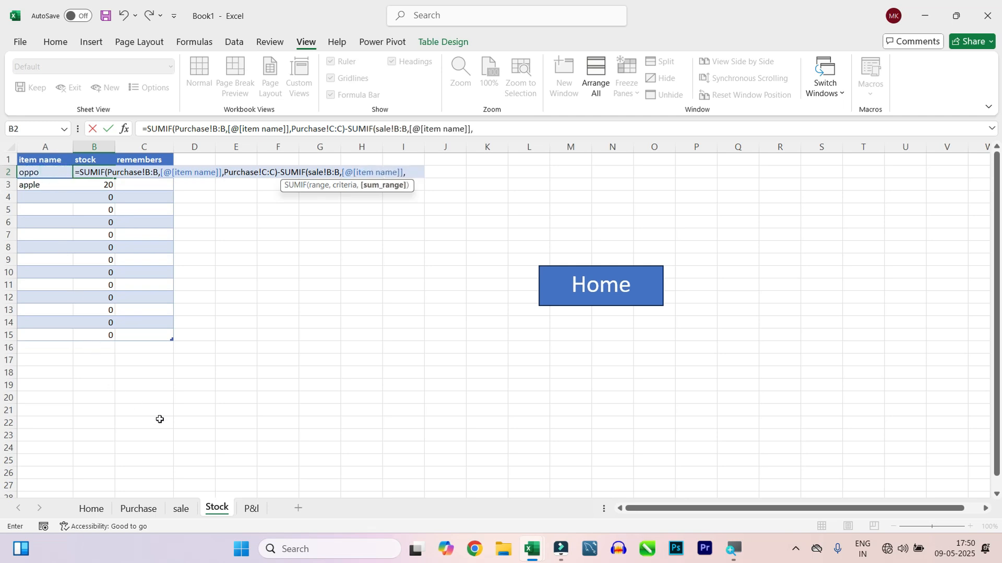
click(181, 509)
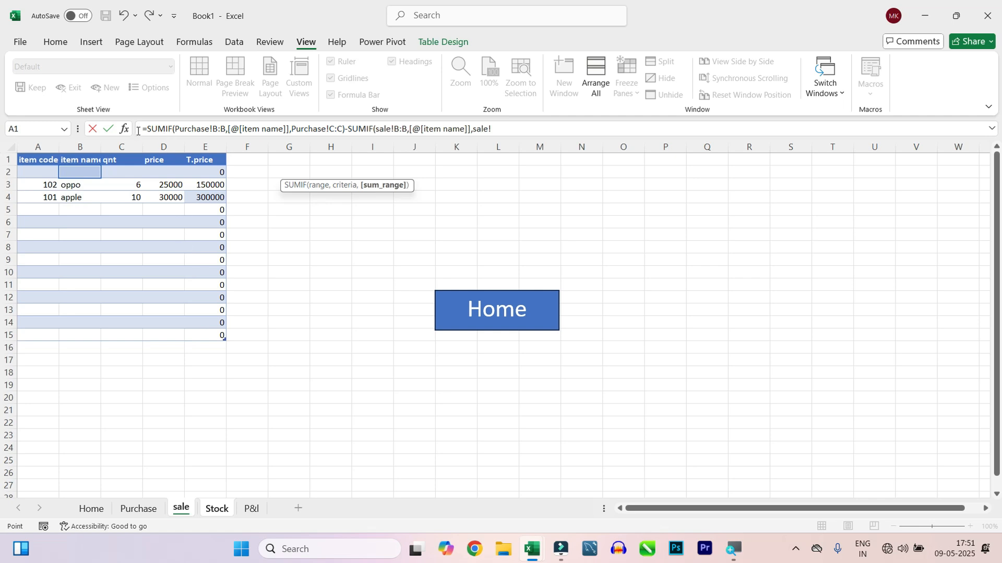
click(133, 147)
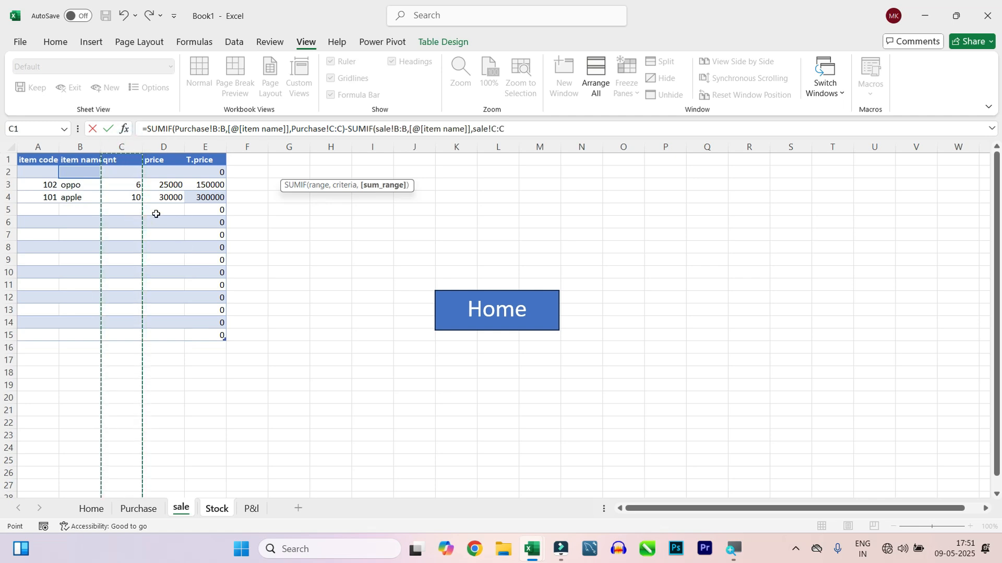
text())
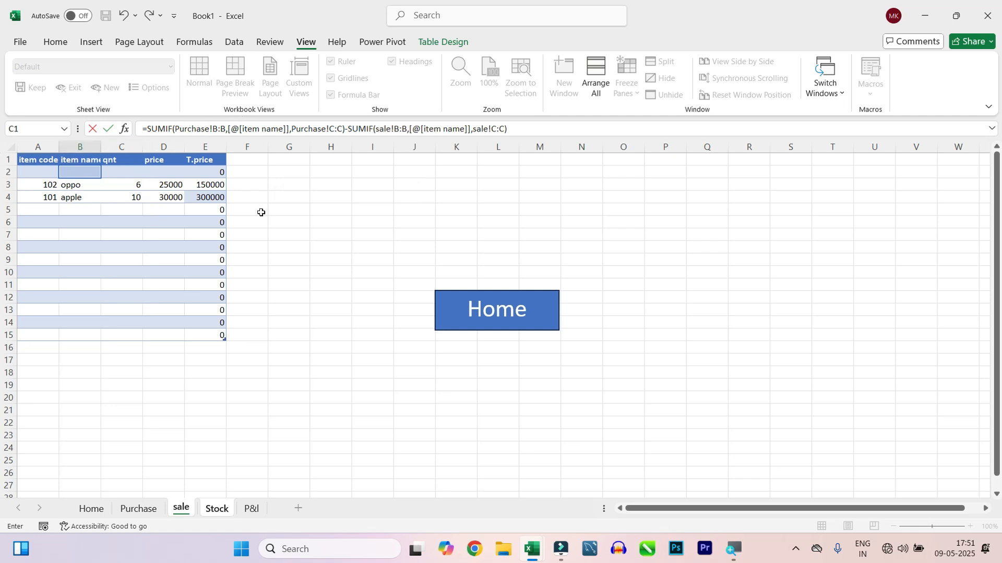
key(Return)
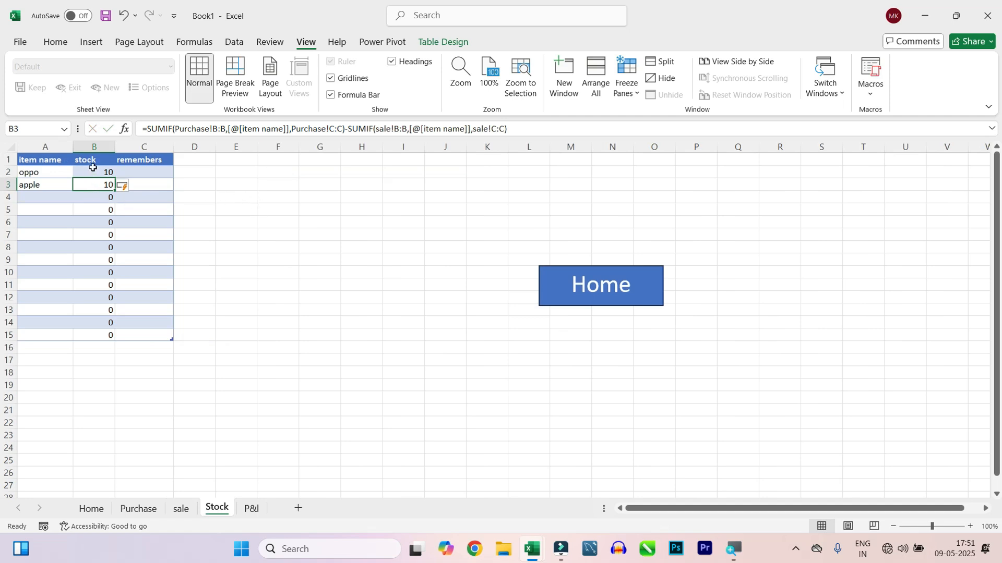
Step: Compare the item quantities on the Purchase and sale sheets with the stock column of the Stock sheet
click(134, 509)
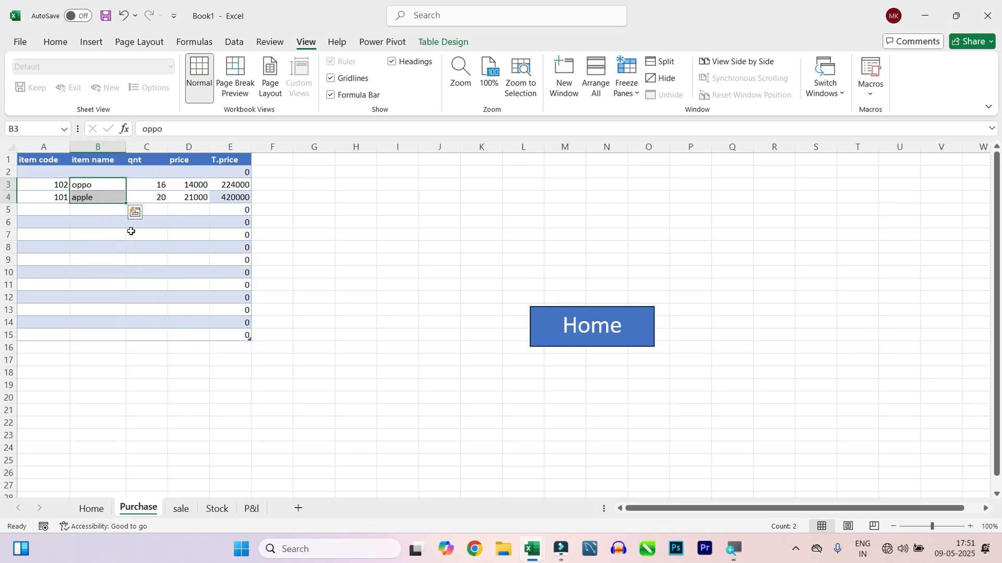
click(179, 510)
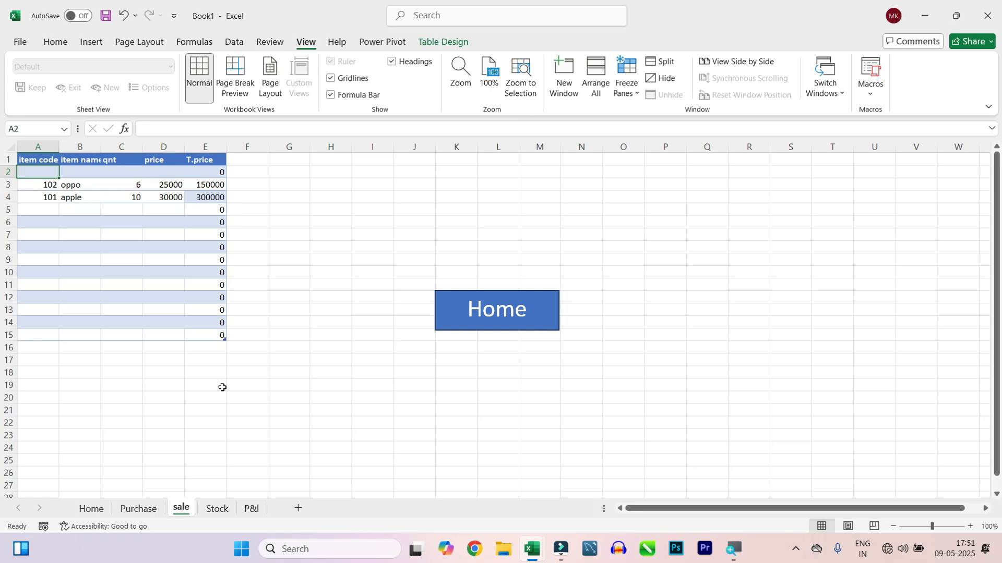
click(216, 508)
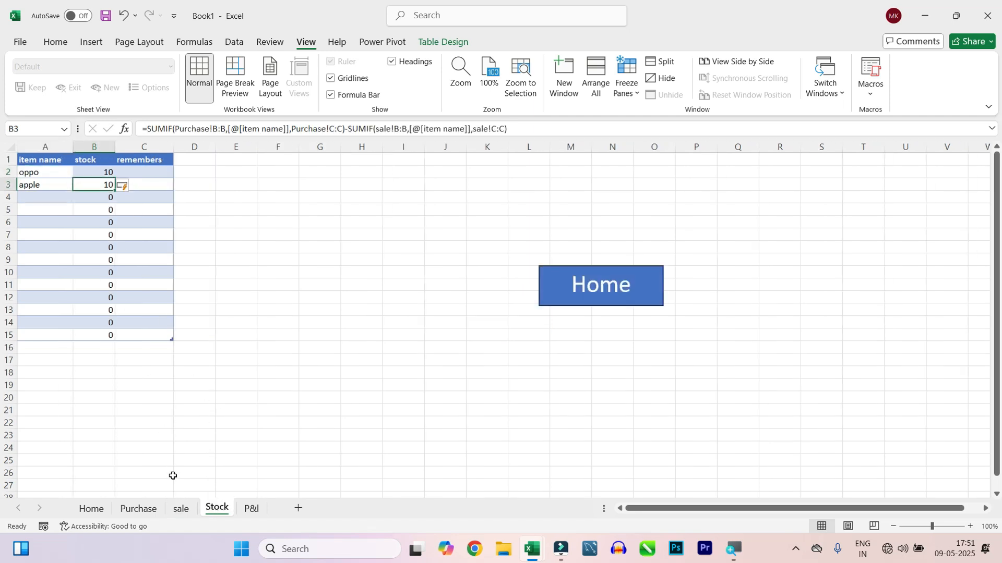
click(138, 510)
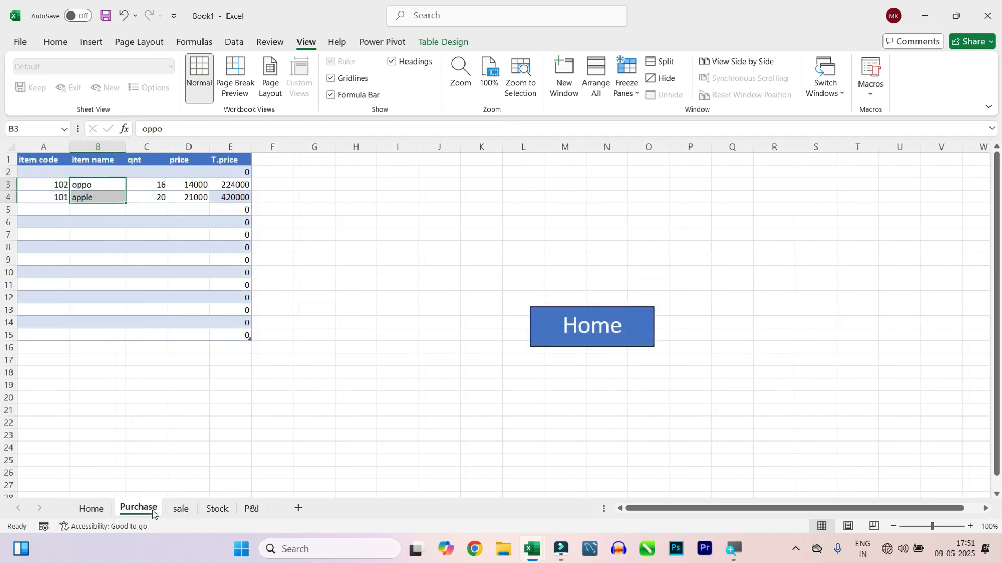
click(189, 509)
click(216, 508)
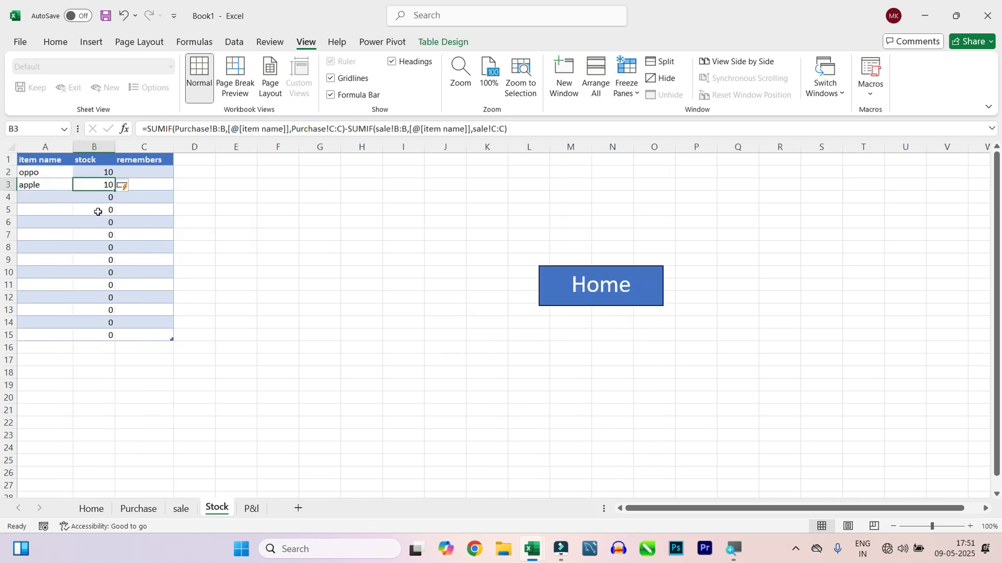
Step: Fill the Stock table's remembers column with =IF([@[stock ]]>=10,"high stock","low stock"), entered in C2
click(141, 173)
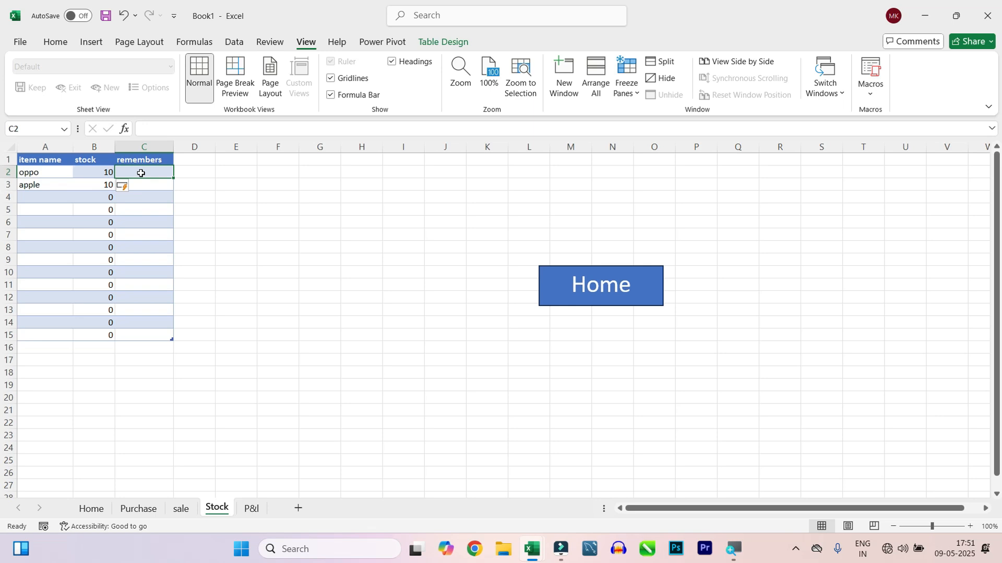
text(=IF()
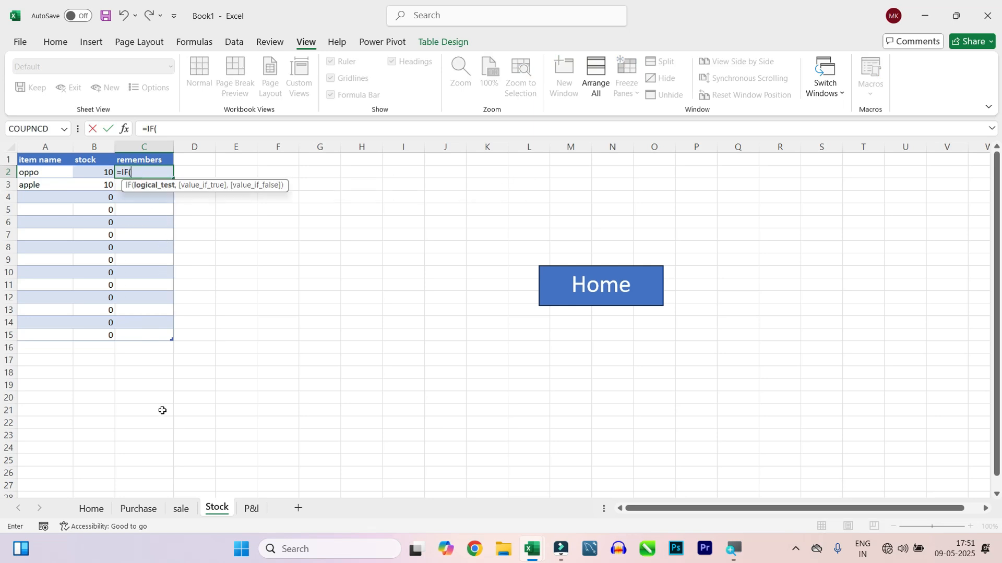
click(97, 173)
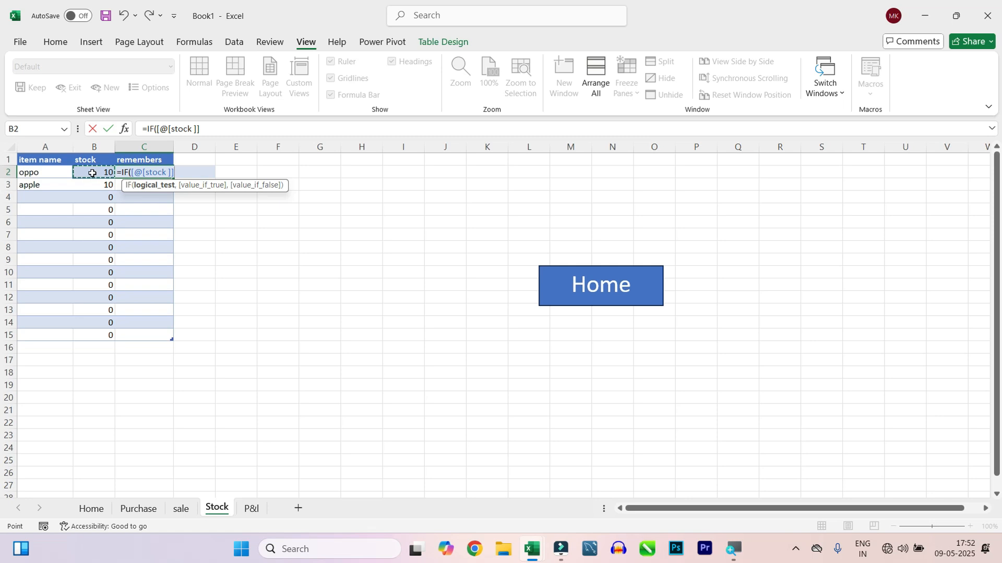
text(>=10,)
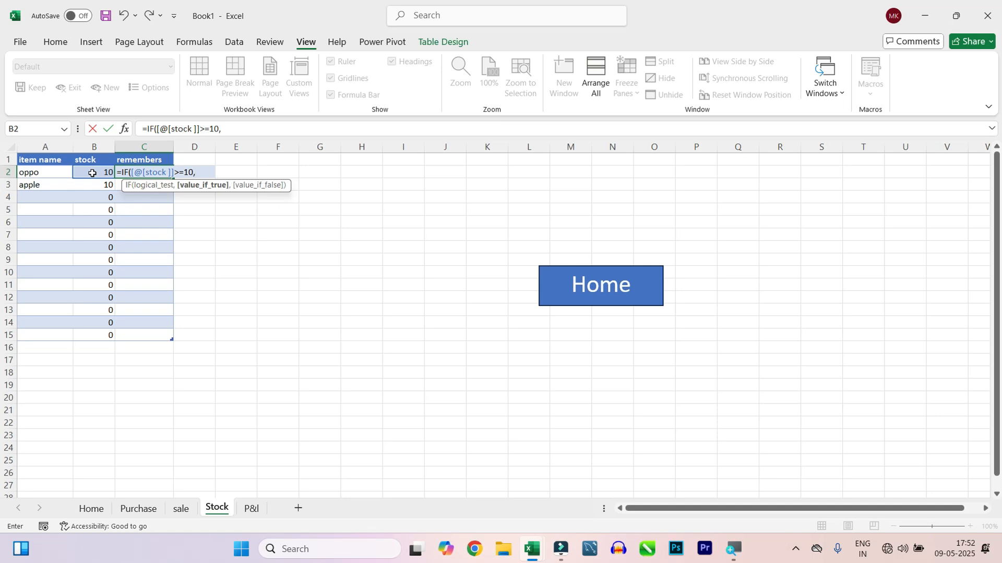
text("high st)
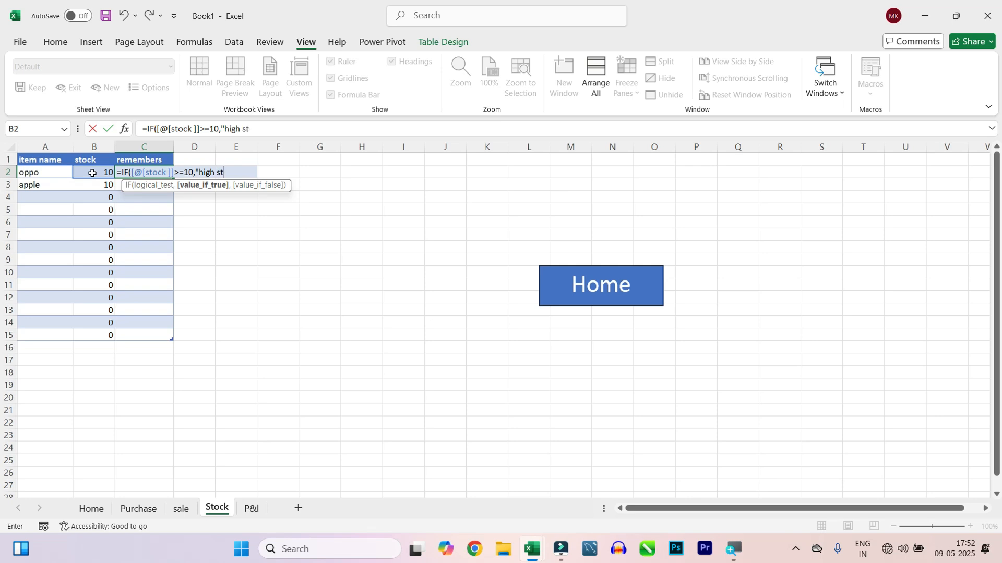
text(ock","l)
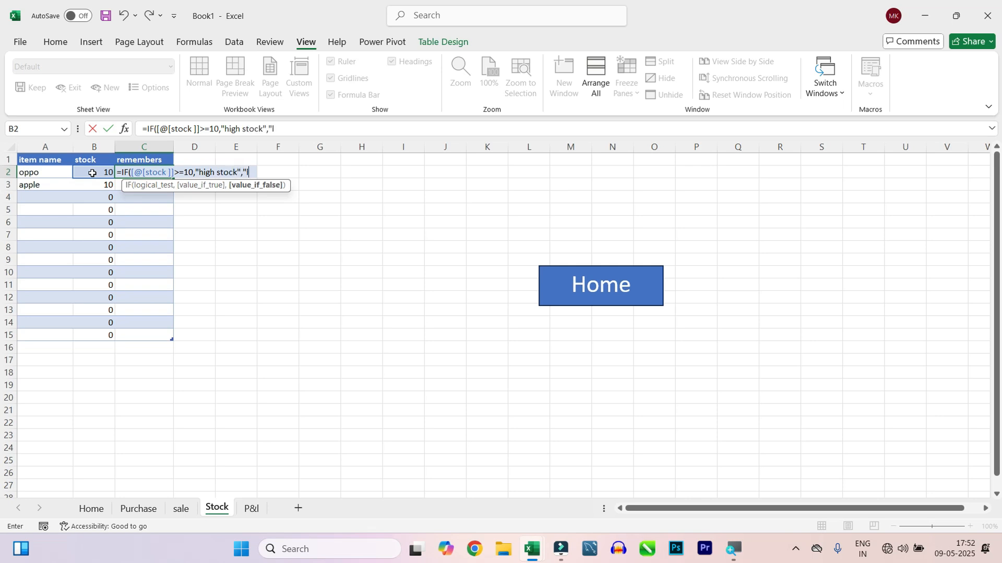
text(ow stock)
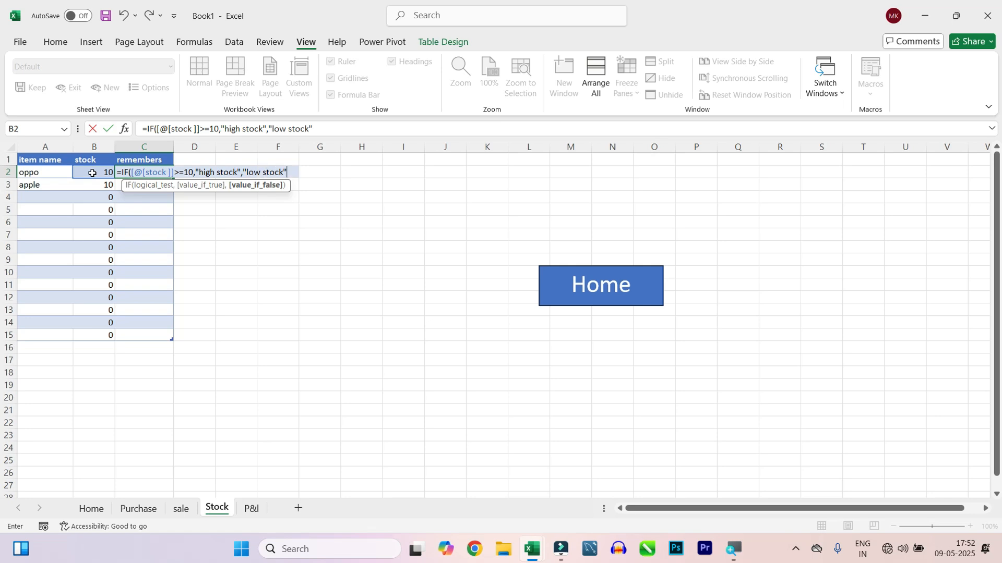
text("))
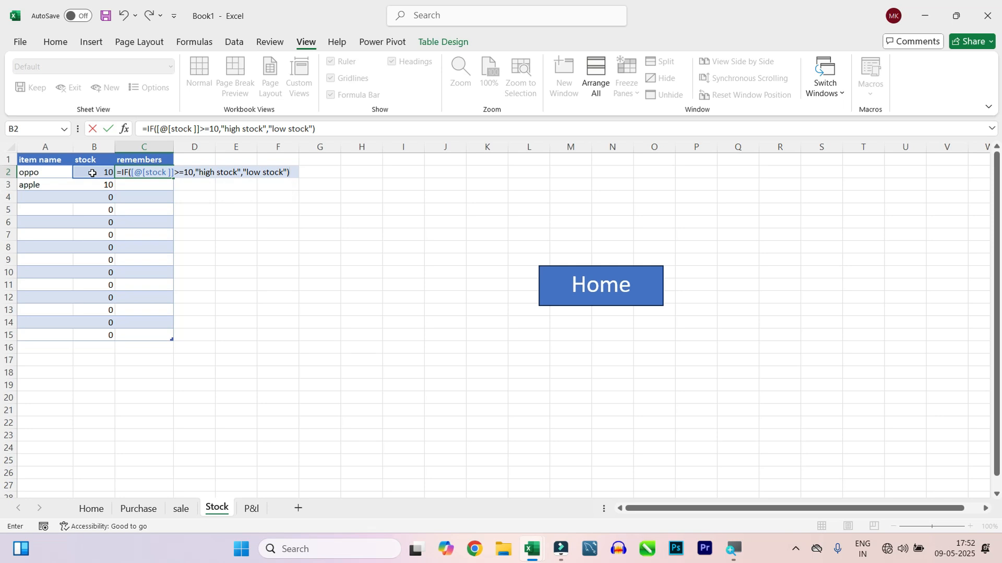
key(Return)
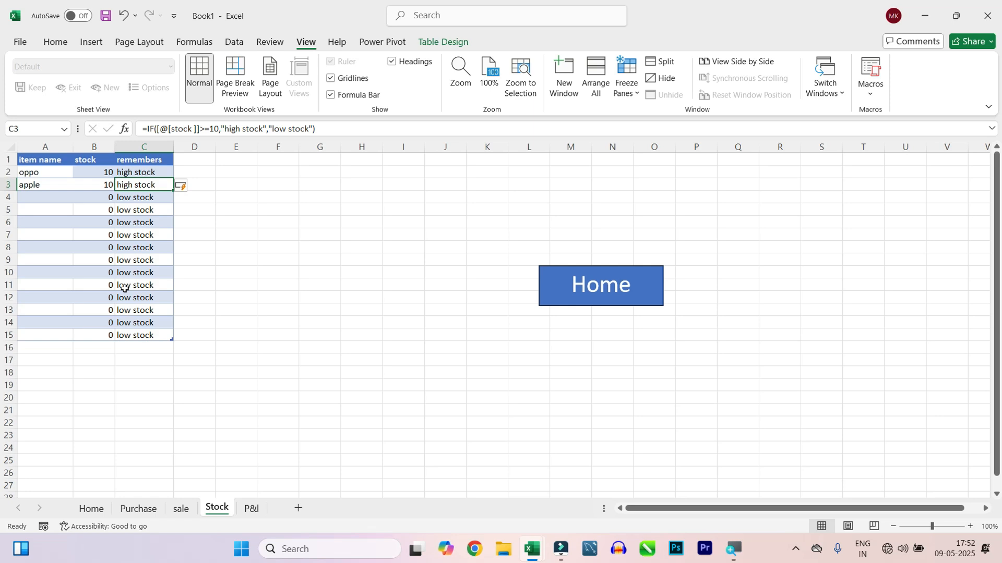
click(253, 508)
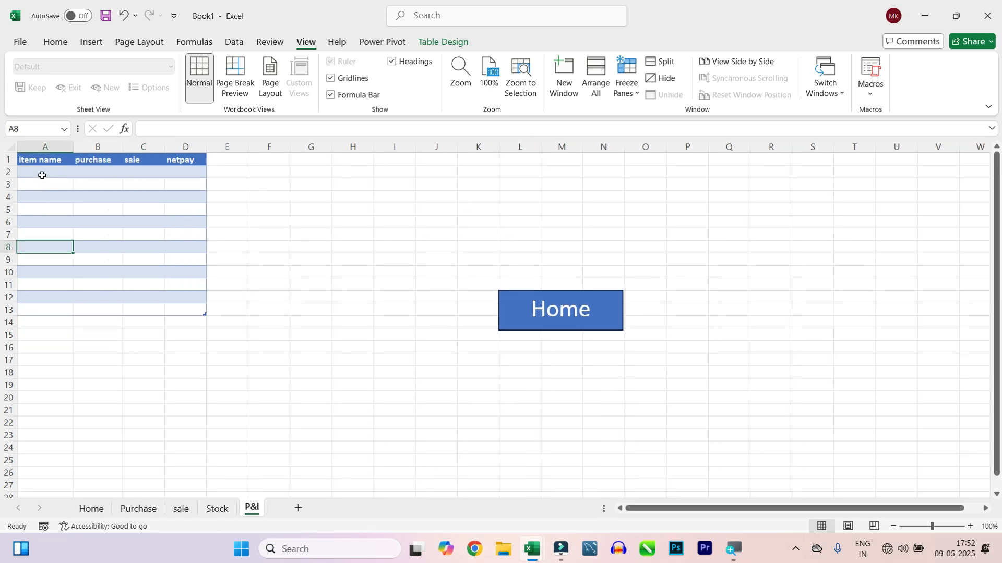
click(138, 509)
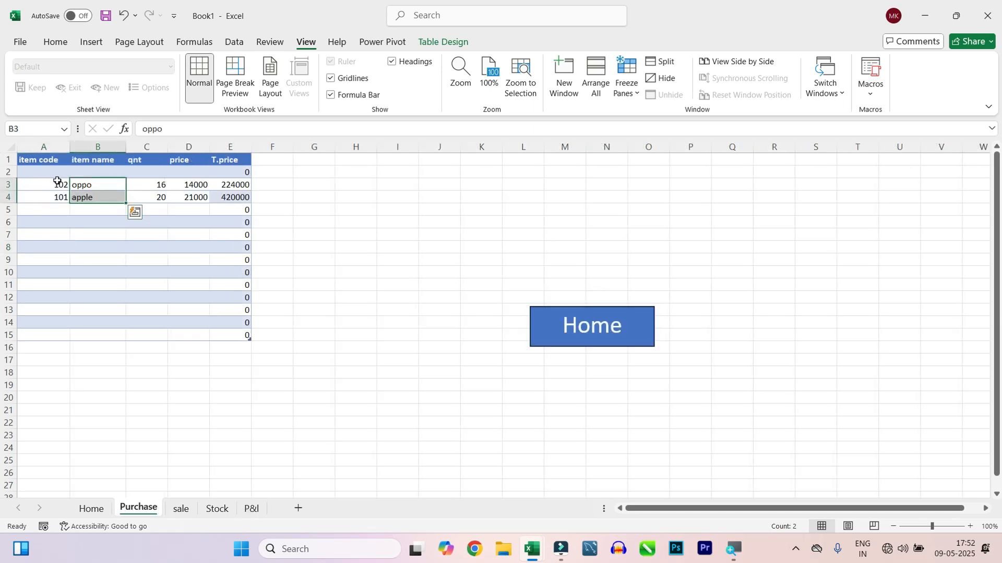
key(ctrl+c)
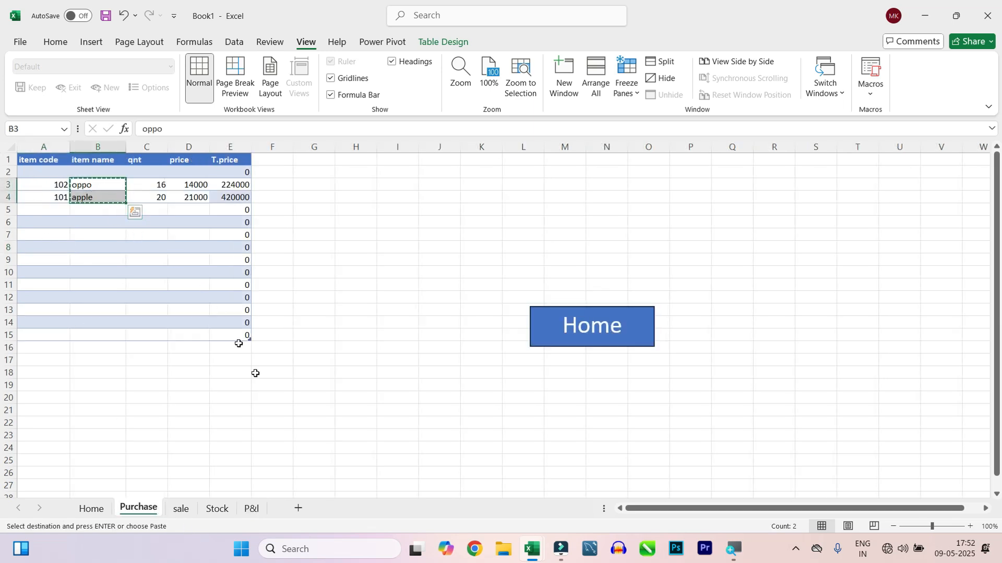
drag(252, 509, 212, 508)
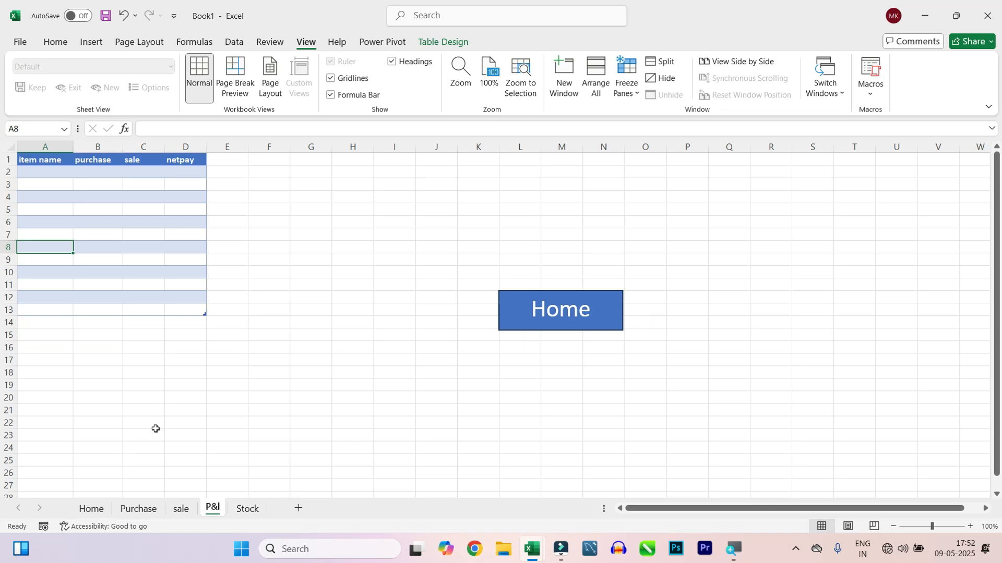
click(41, 173)
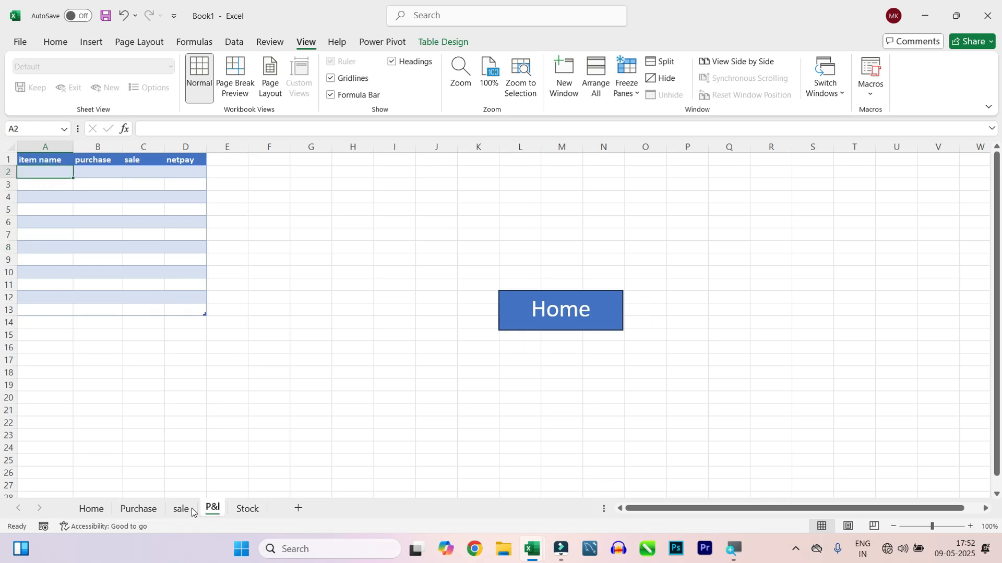
click(150, 511)
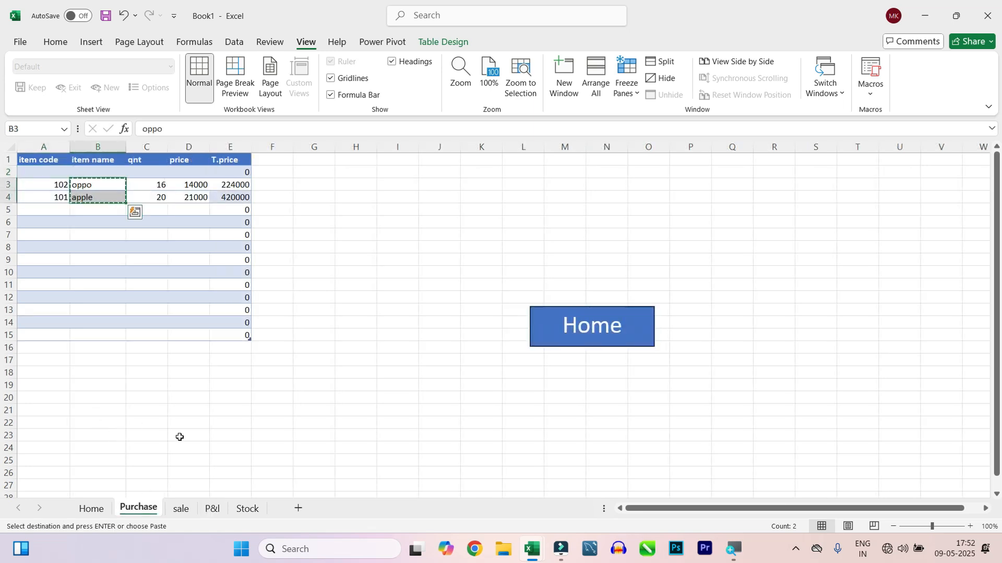
click(248, 509)
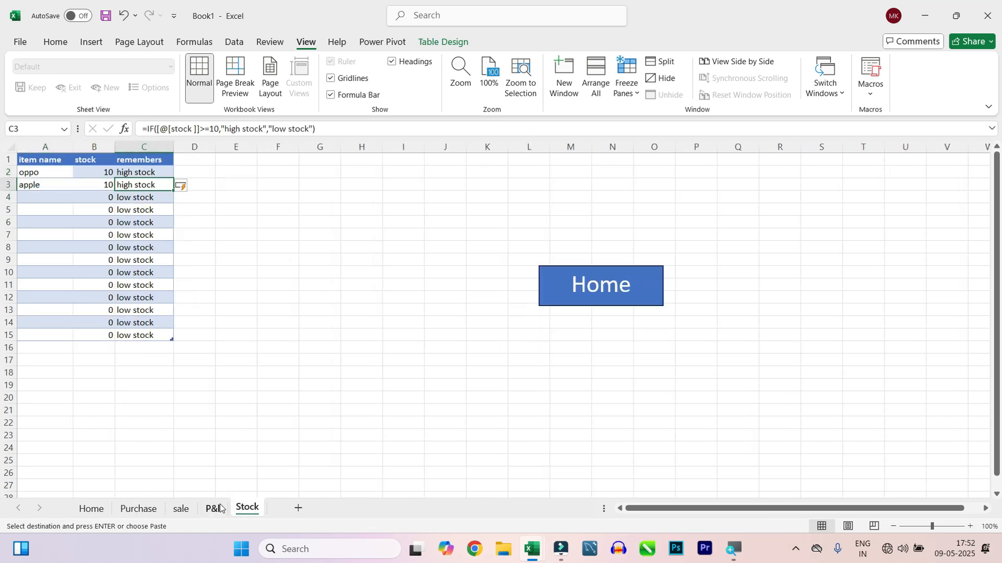
click(220, 509)
drag(253, 503, 277, 500)
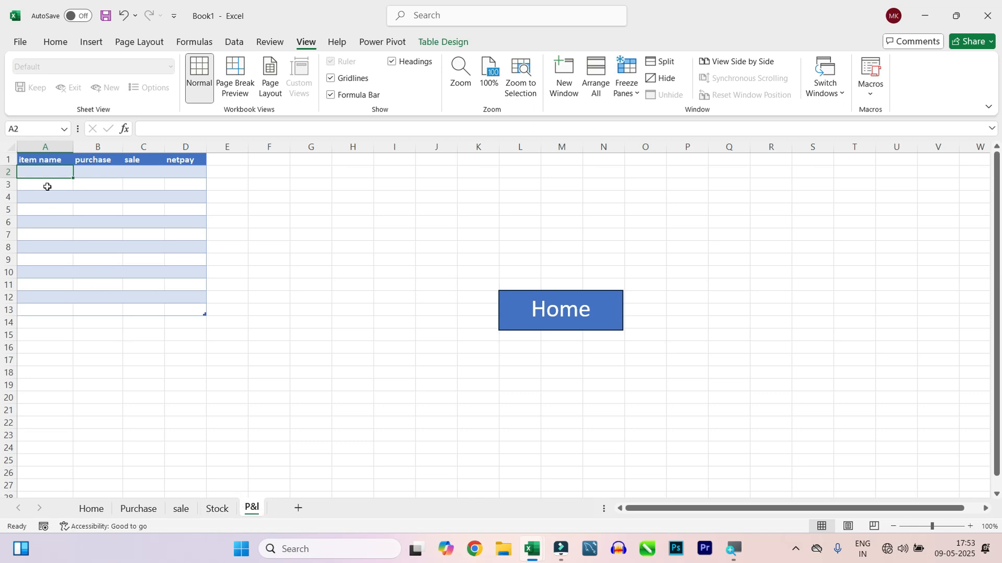
Step: Copy the item names oppo and apple from B3:B4 of the Purchase sheet into the P&l sheet's item name column, starting at A2
click(138, 509)
key(ctrl+c)
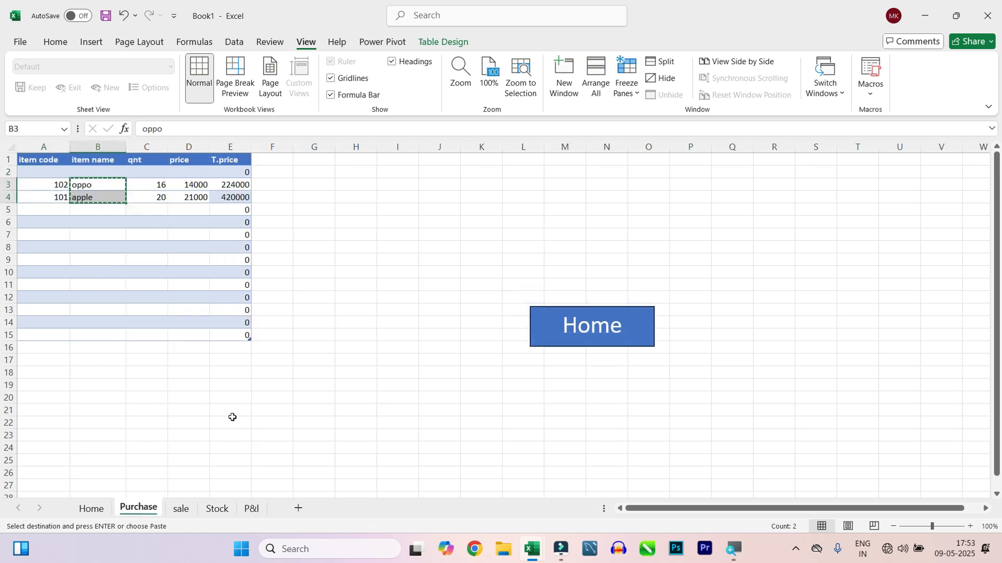
click(252, 508)
key(Down)
key(ctrl+v)
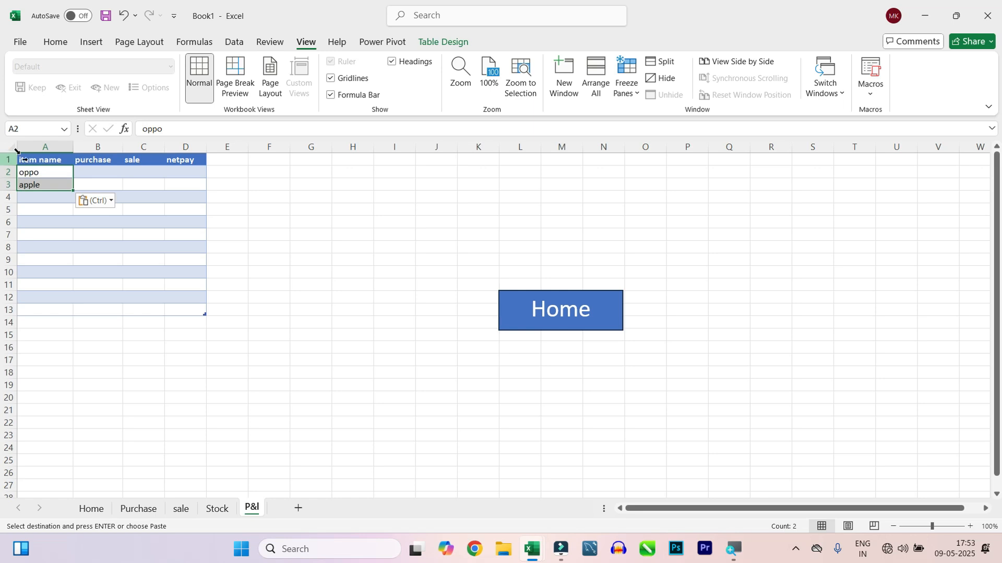
Step: Fill the P&l table's purchase column with =SUMIF(Purchase!B:B,[@[item name]],Purchase!E:E), entered in B2
click(84, 172)
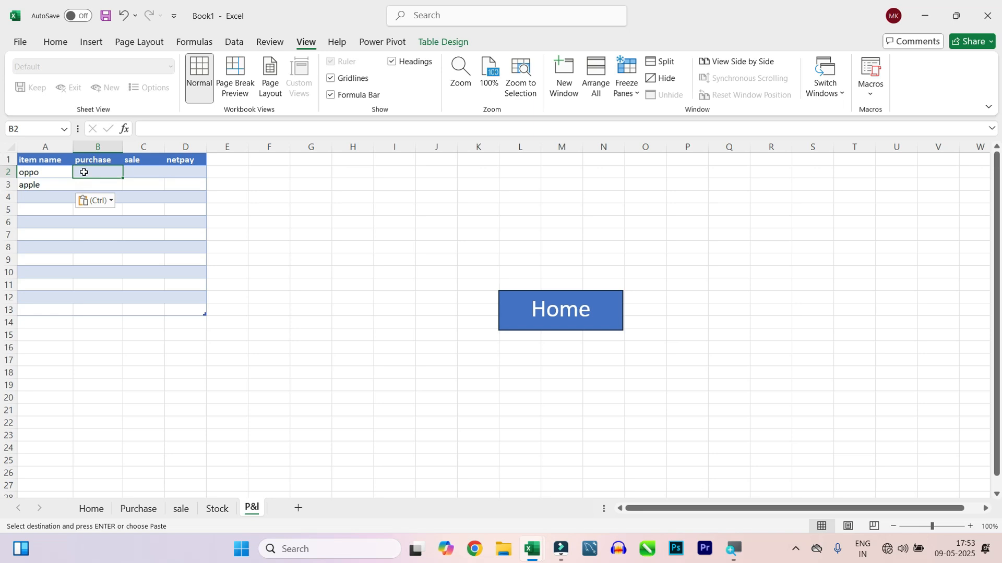
key(Escape)
text(=sumif)
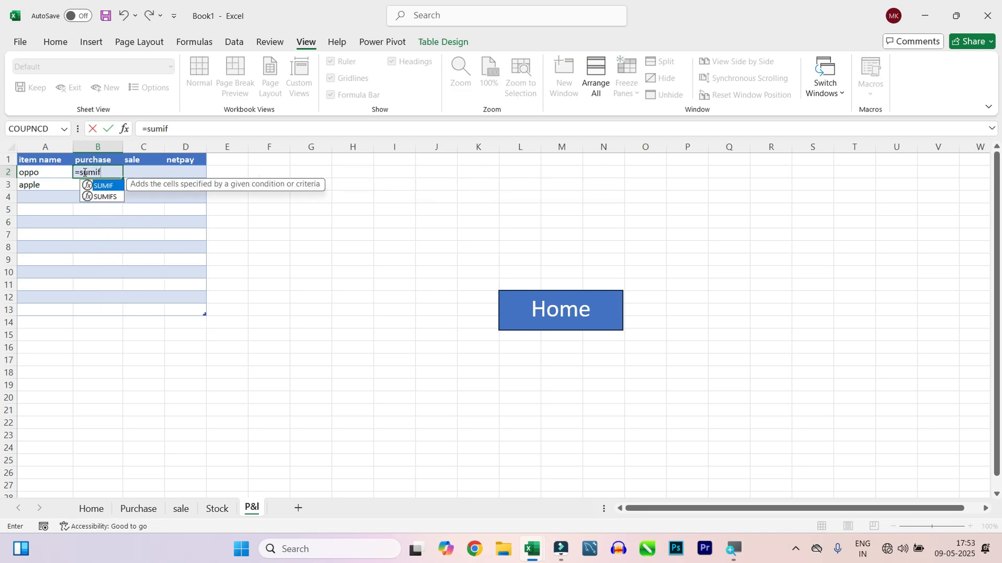
key(Tab)
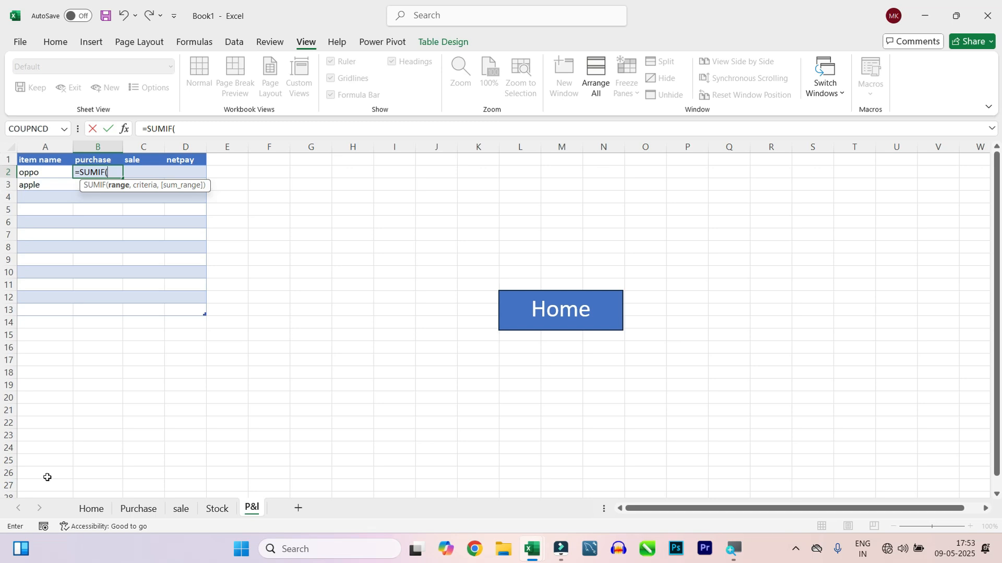
click(125, 508)
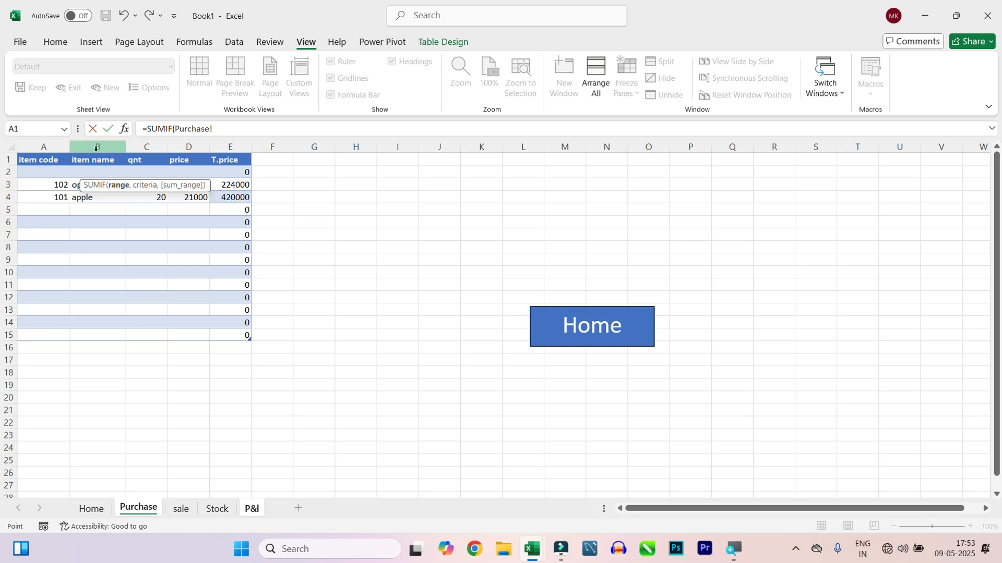
click(97, 148)
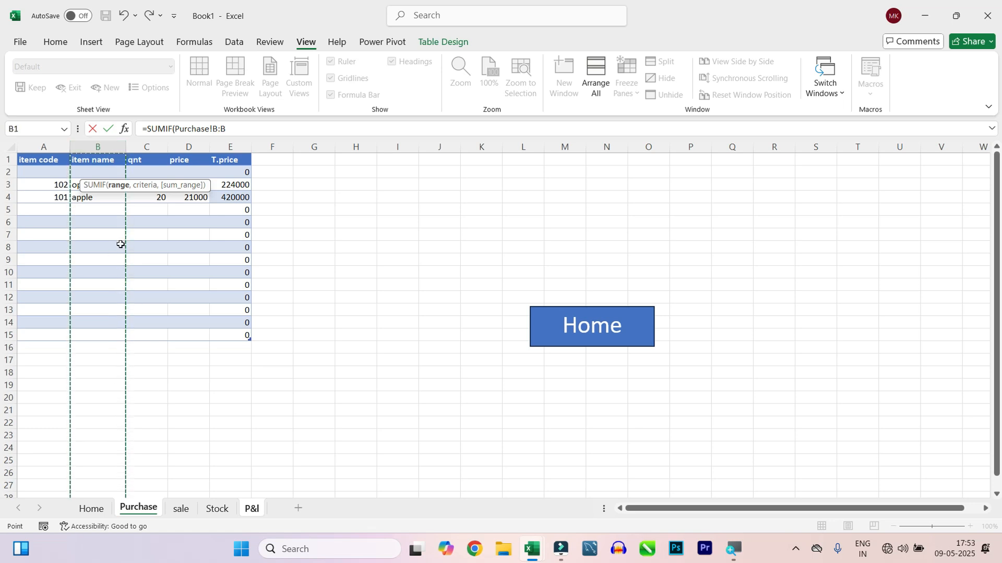
text(,)
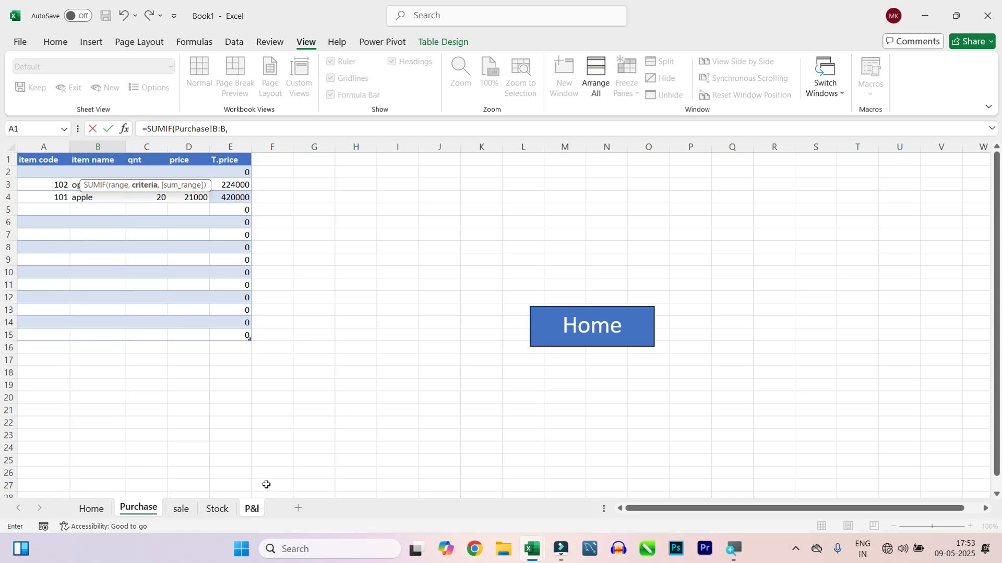
click(255, 508)
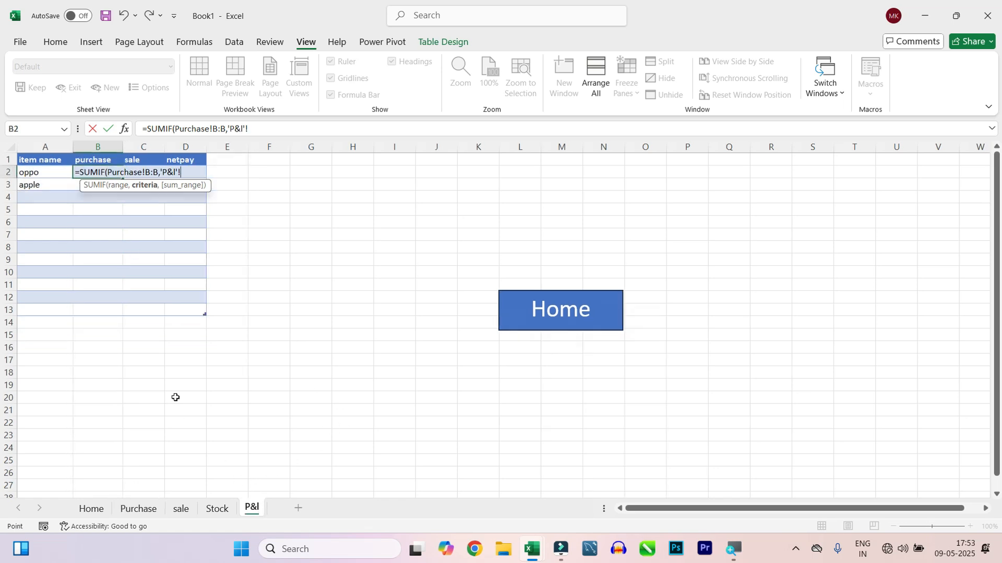
click(39, 172)
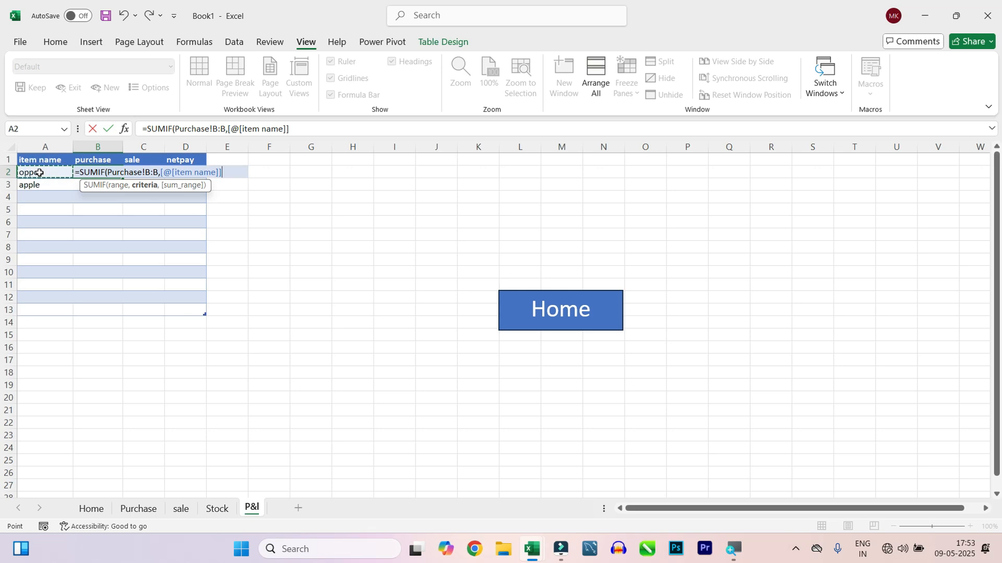
text(,)
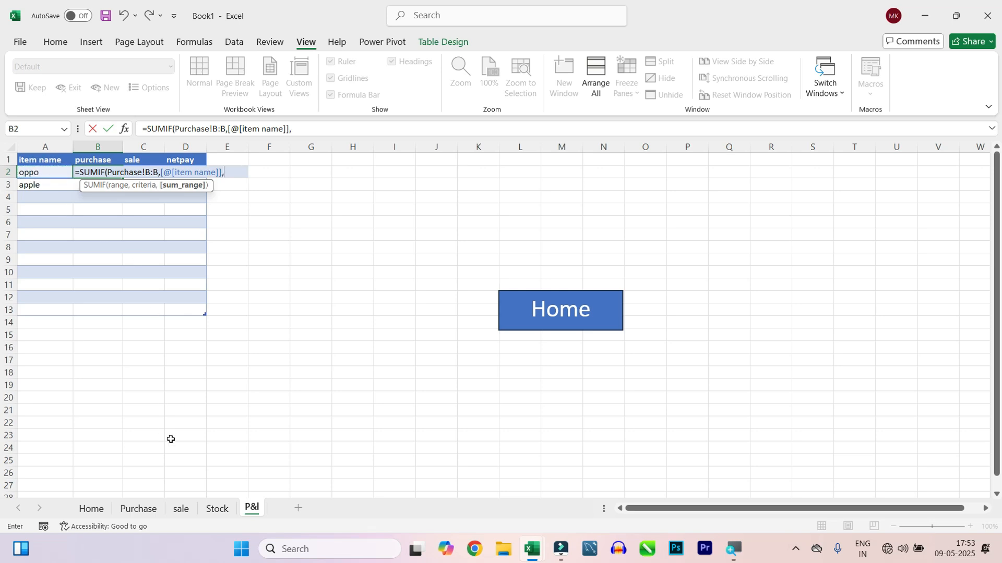
click(151, 515)
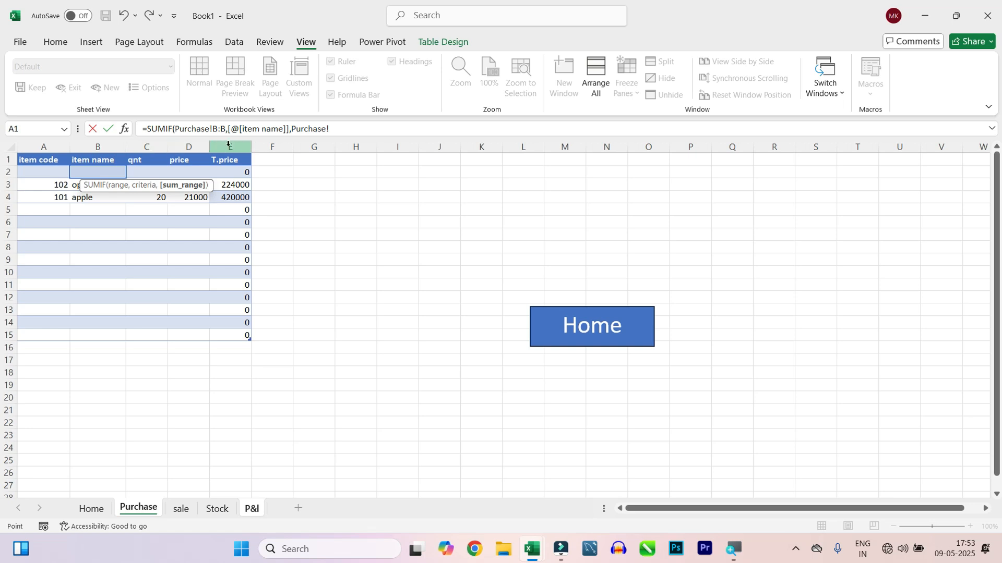
click(228, 144)
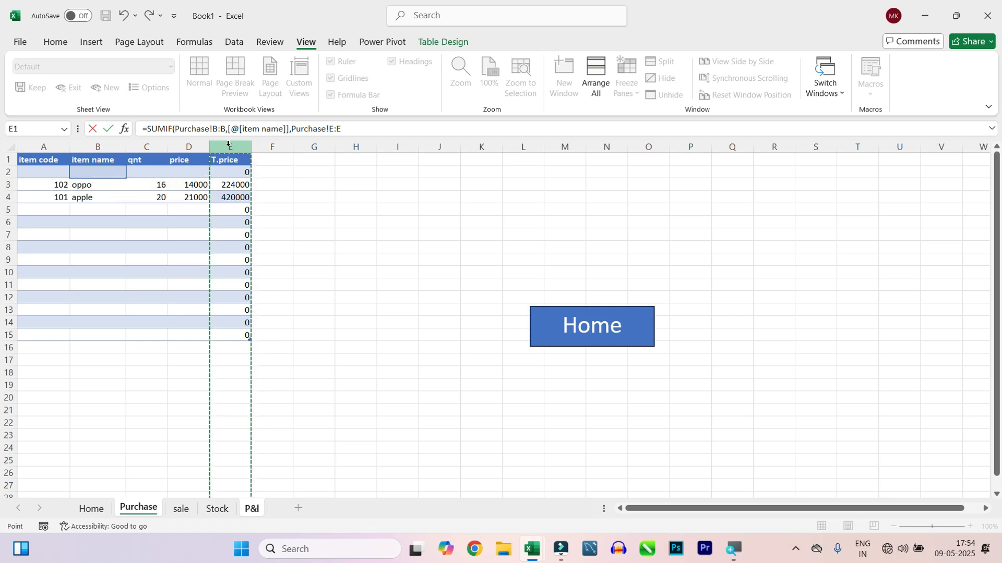
key(Return)
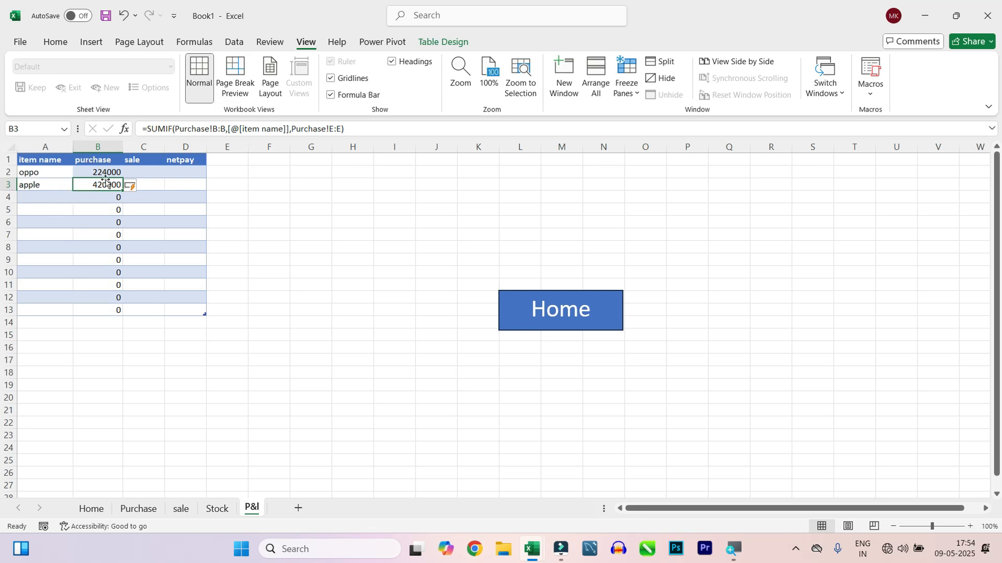
Step: Fill the P&l table's sale column with =SUMIF(sale!B:B,[@[item name]],sale!E:E), entered in C2
click(137, 172)
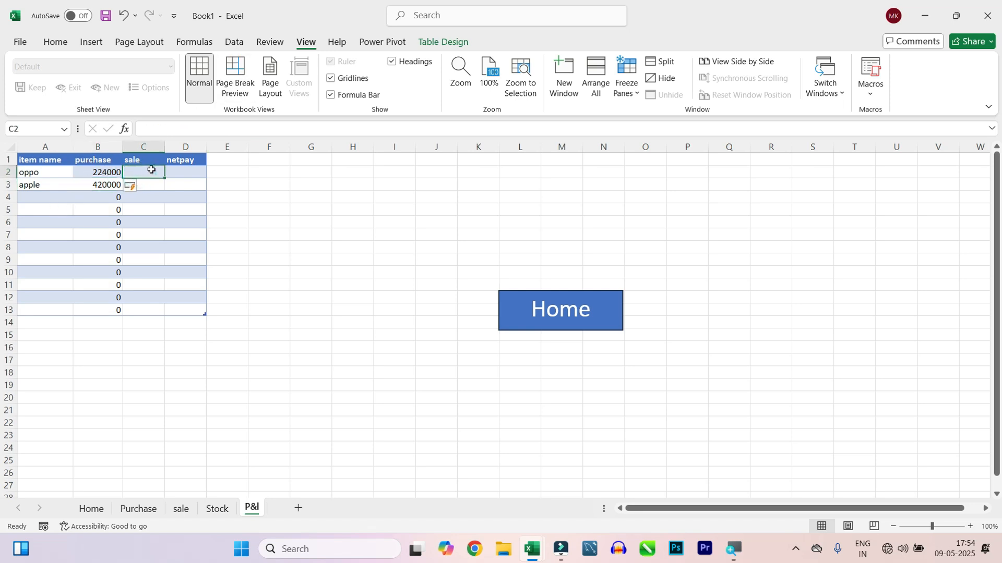
text(=)
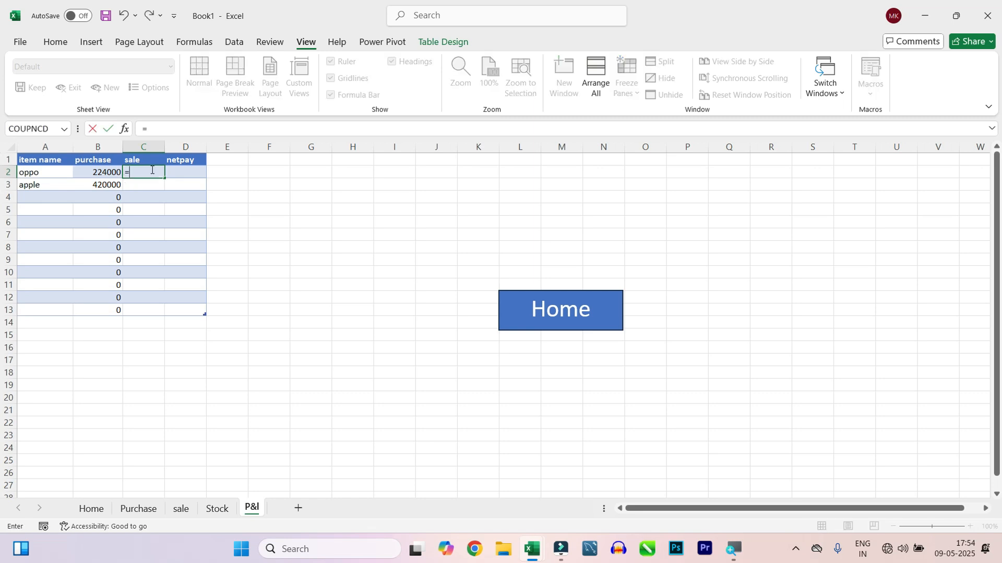
text(sumif)
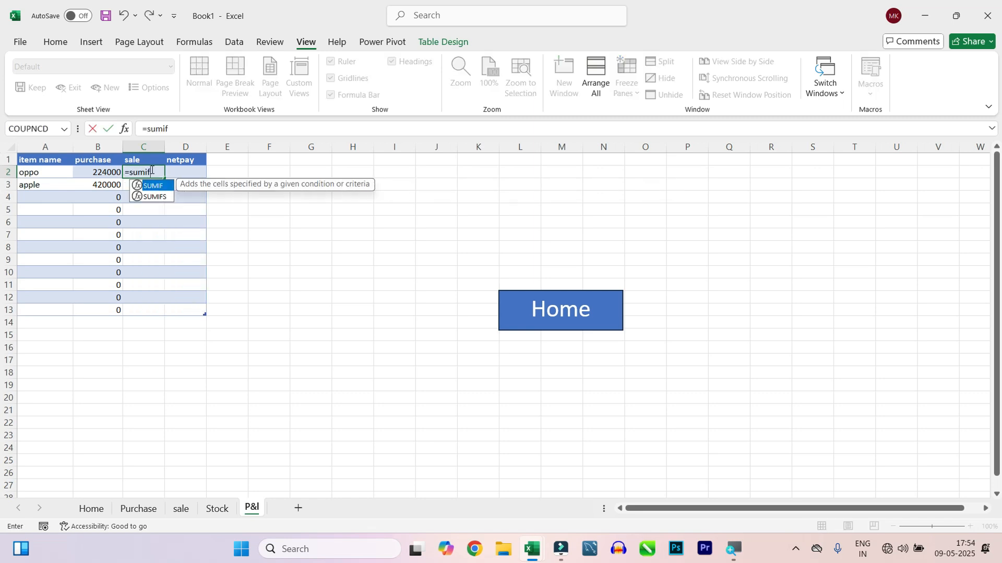
key(Tab)
click(182, 509)
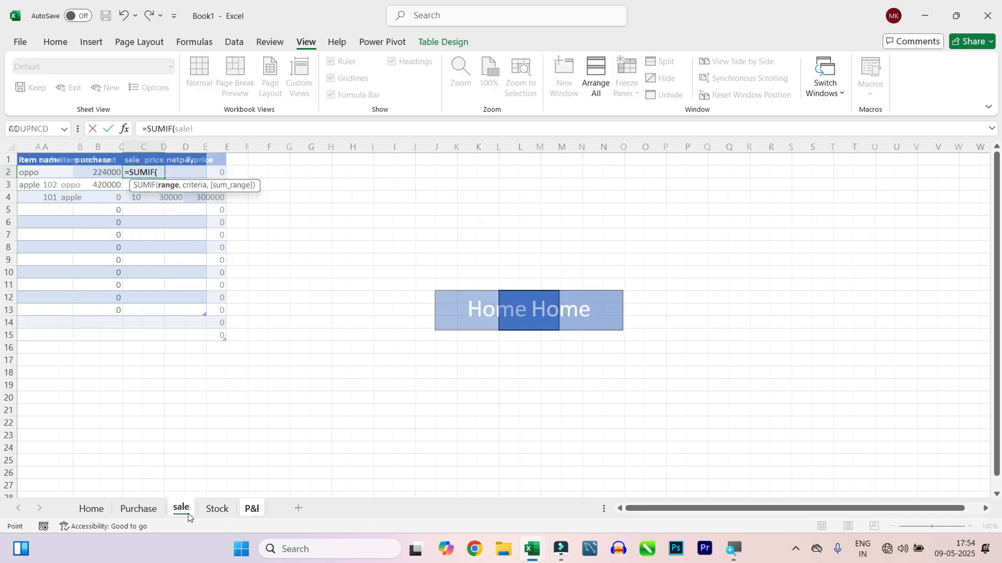
click(88, 150)
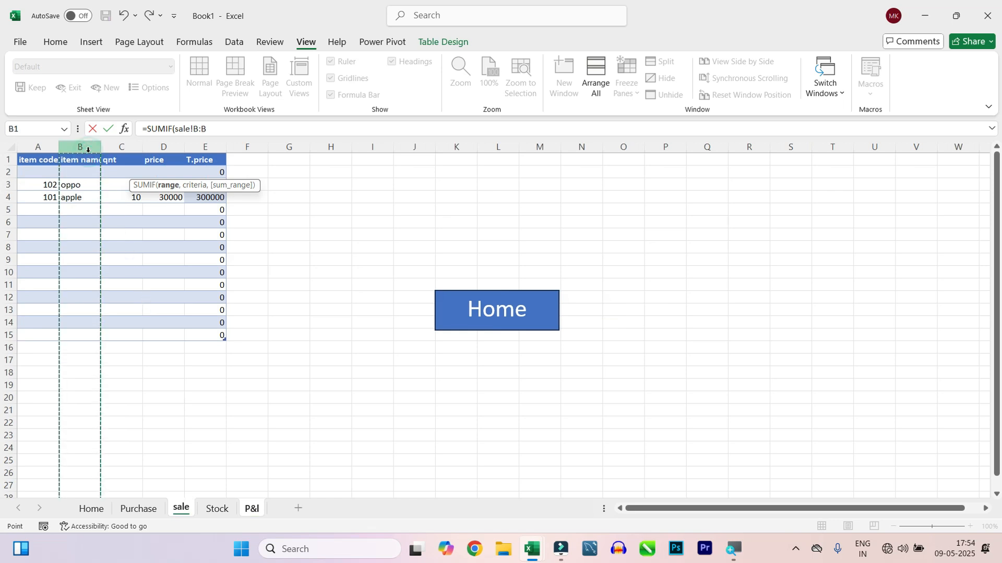
text(,)
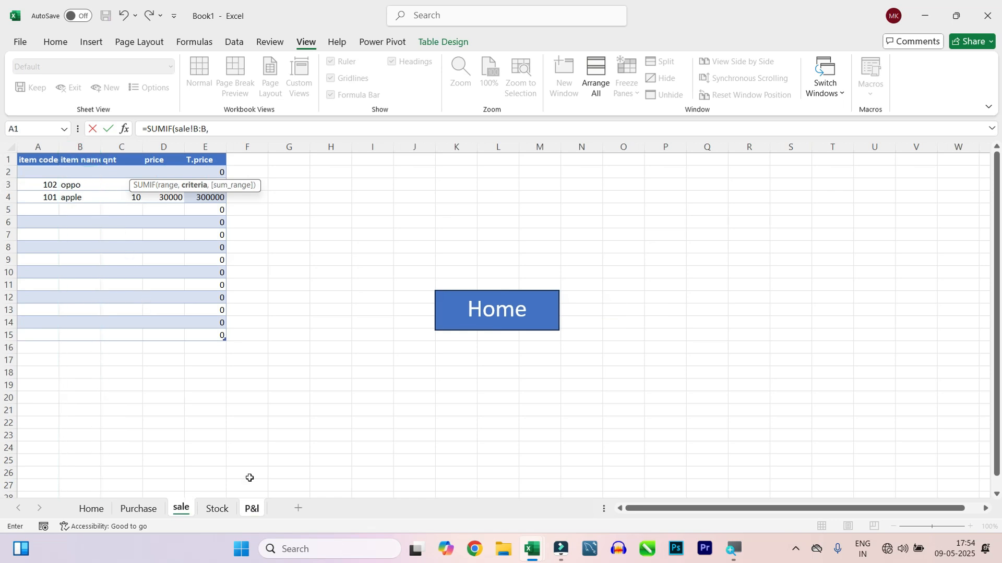
click(250, 517)
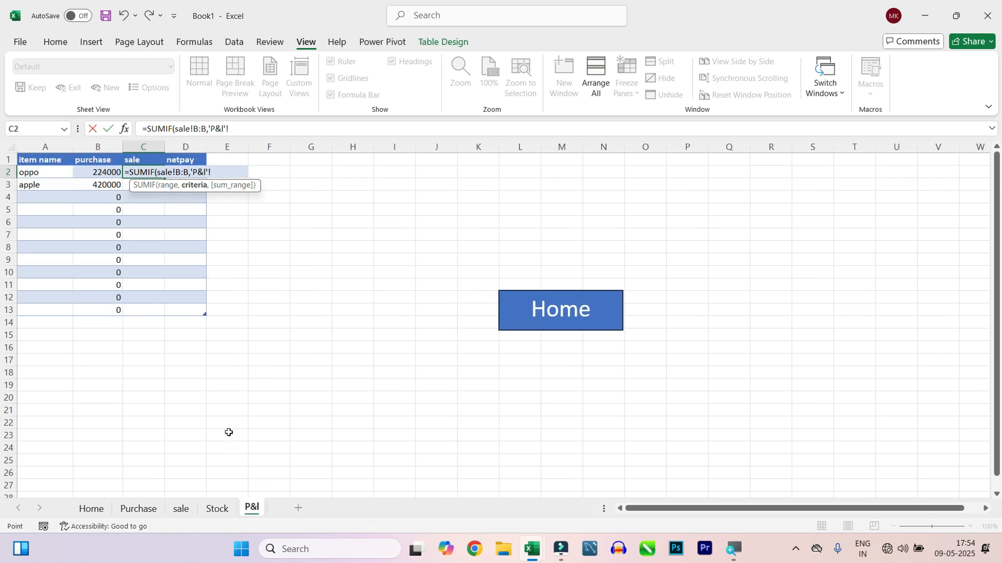
click(50, 176)
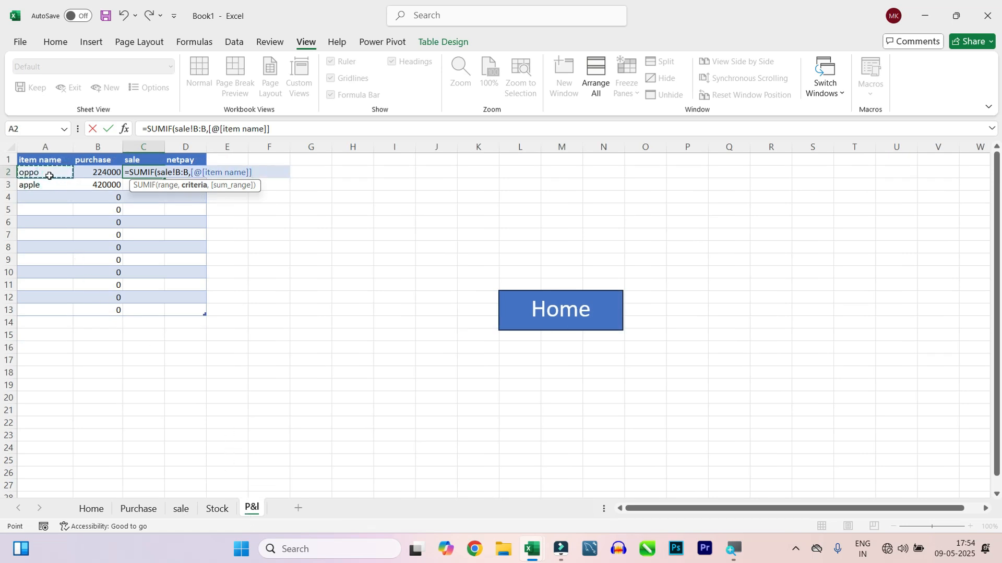
text(,)
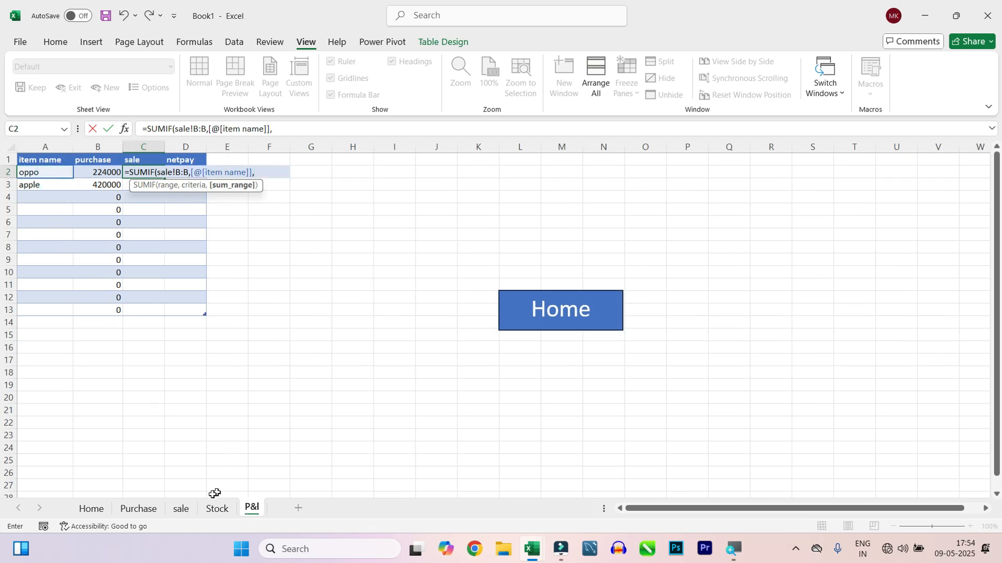
click(176, 510)
click(207, 147)
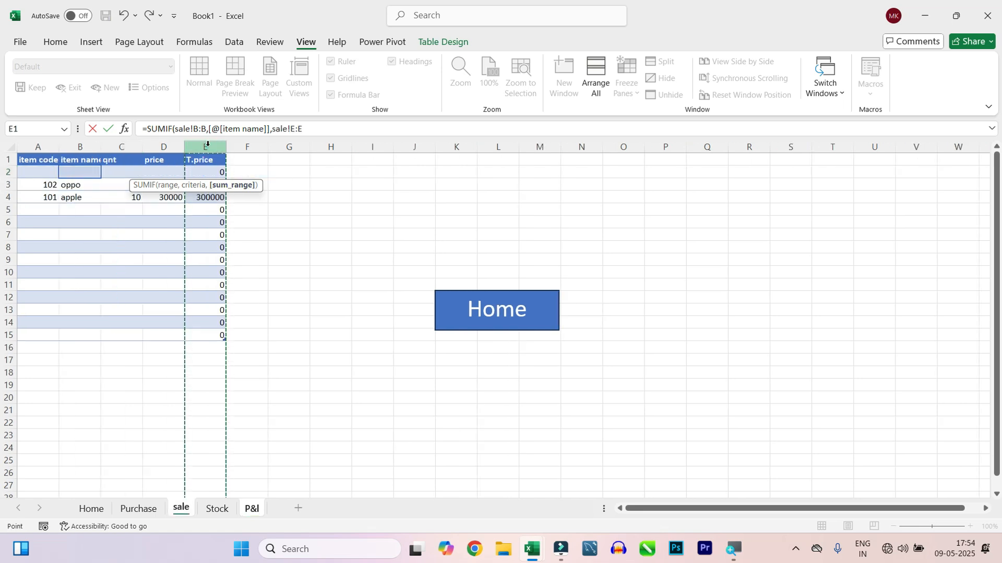
key(Return)
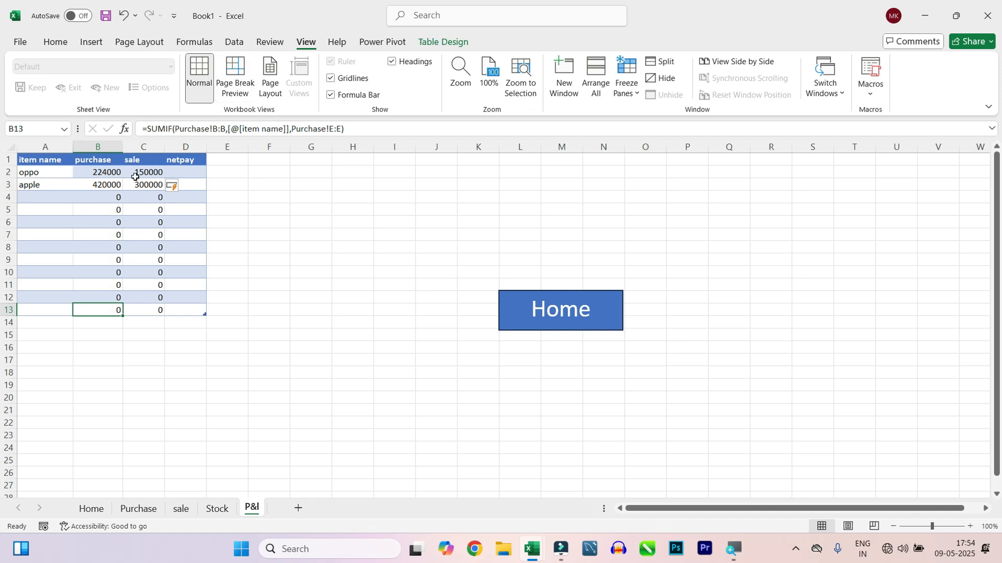
click(172, 174)
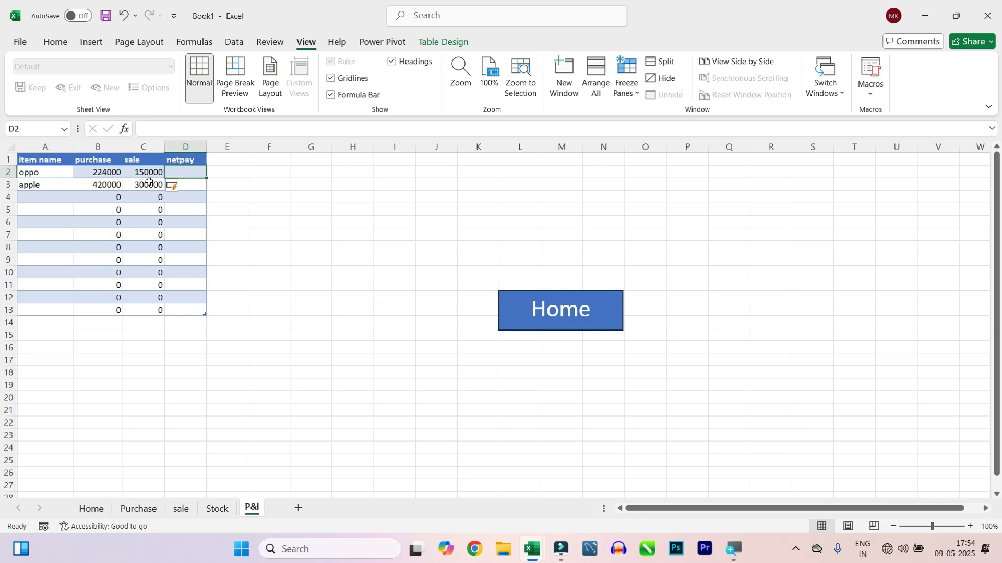
text(=)
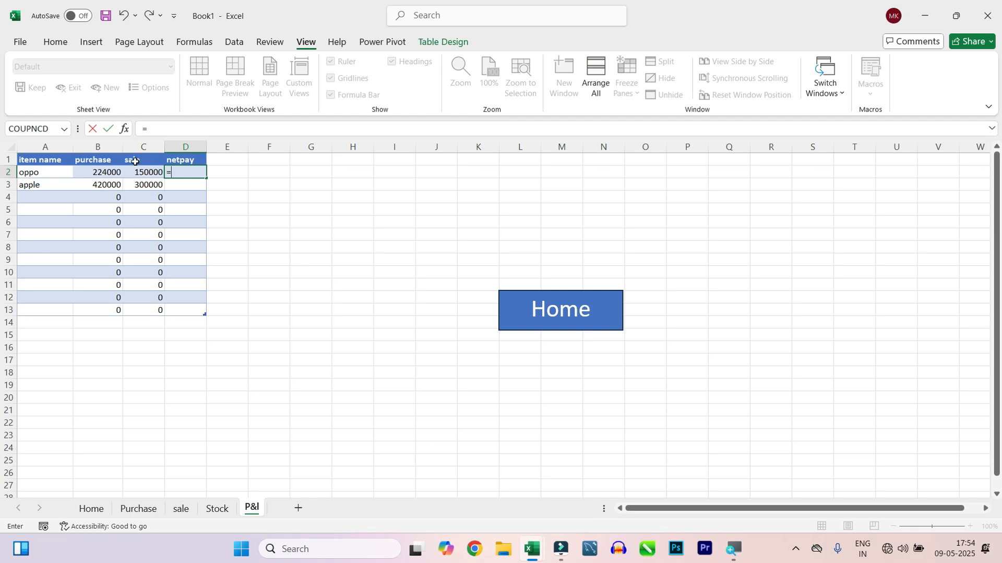
click(133, 171)
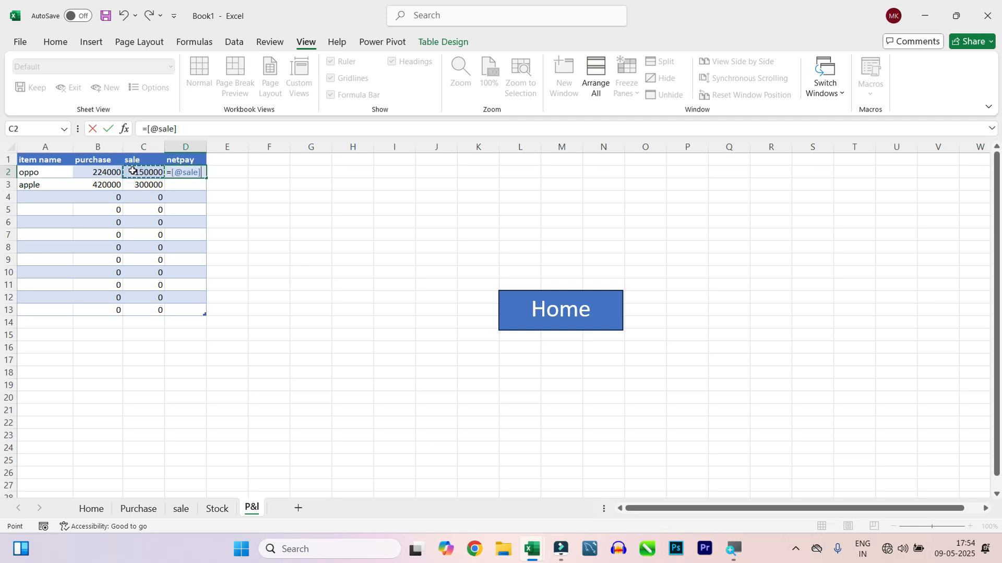
text(-)
click(103, 172)
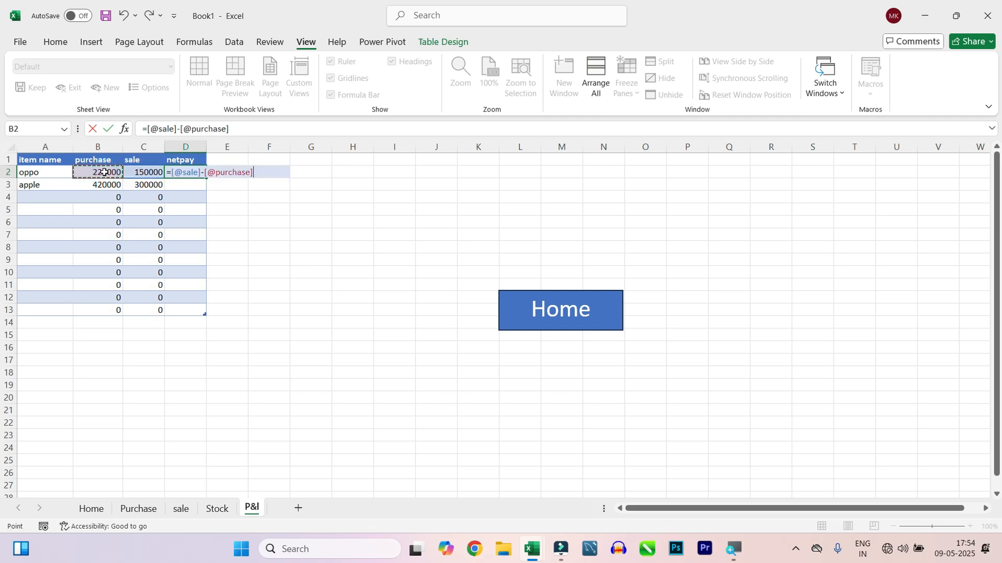
key(Return)
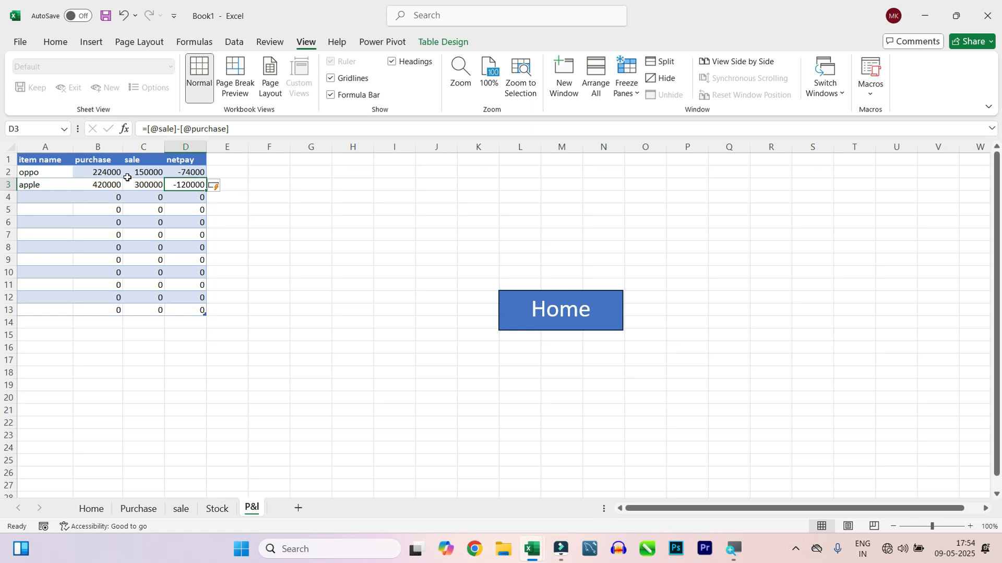
click(190, 169)
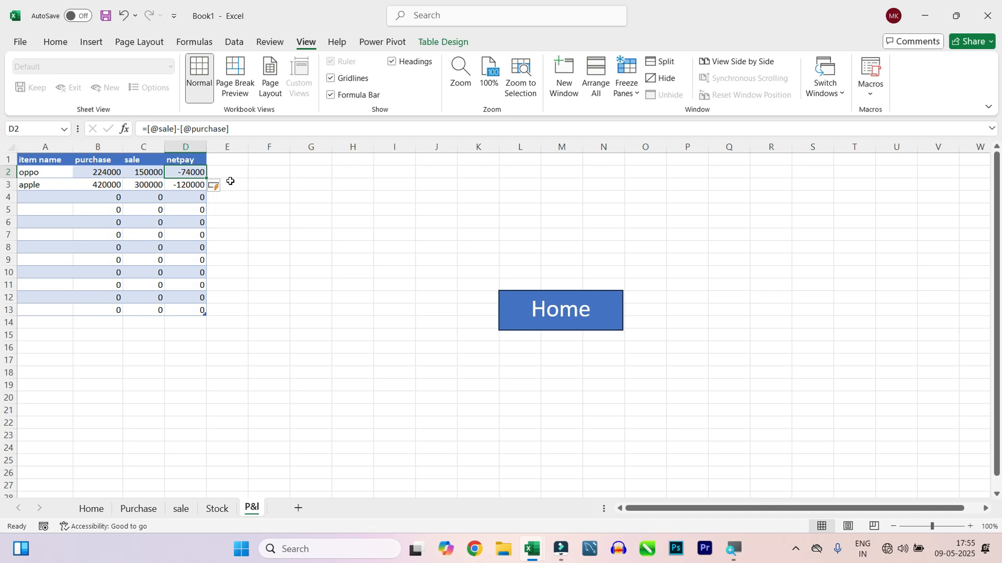
click(96, 507)
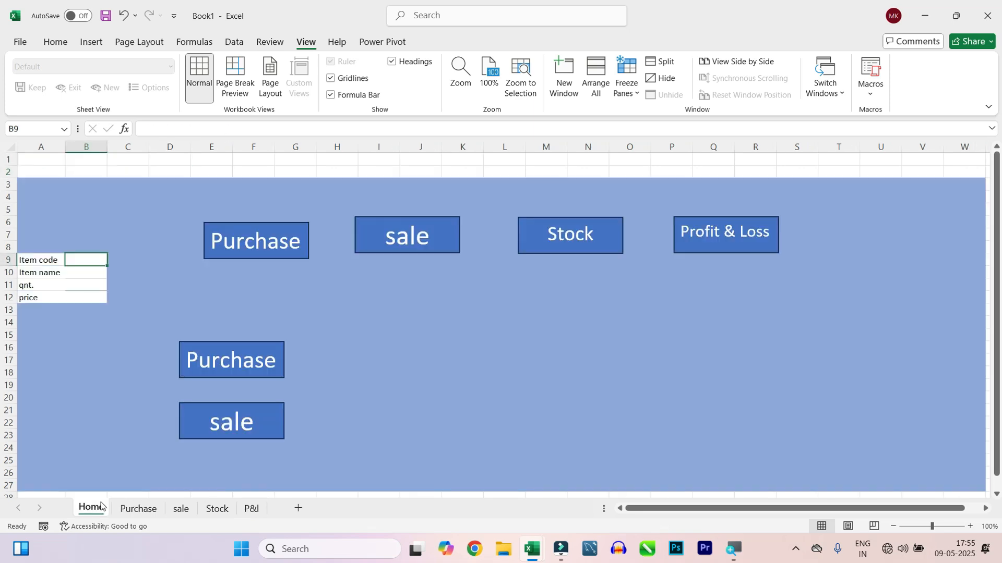